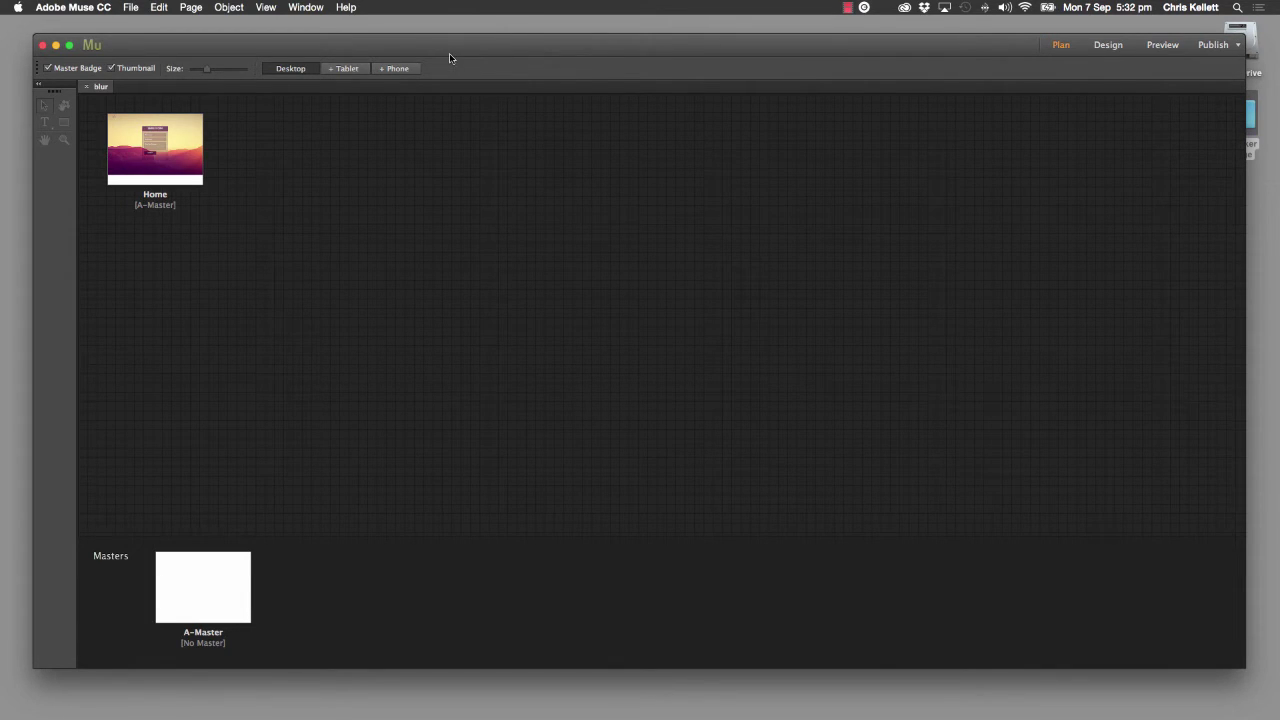
# Open the Home page of the blur site and preview its sample form over the background image
pyautogui.click(140, 132)
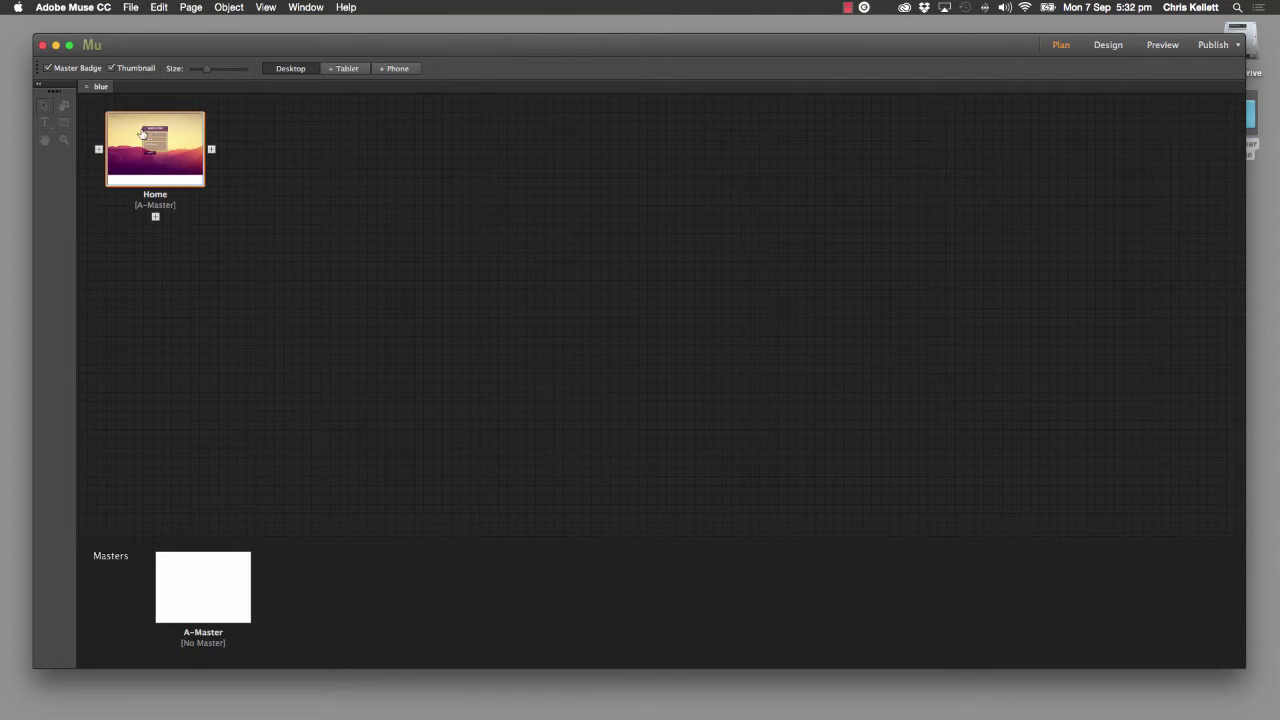
pyautogui.doubleClick(180, 139)
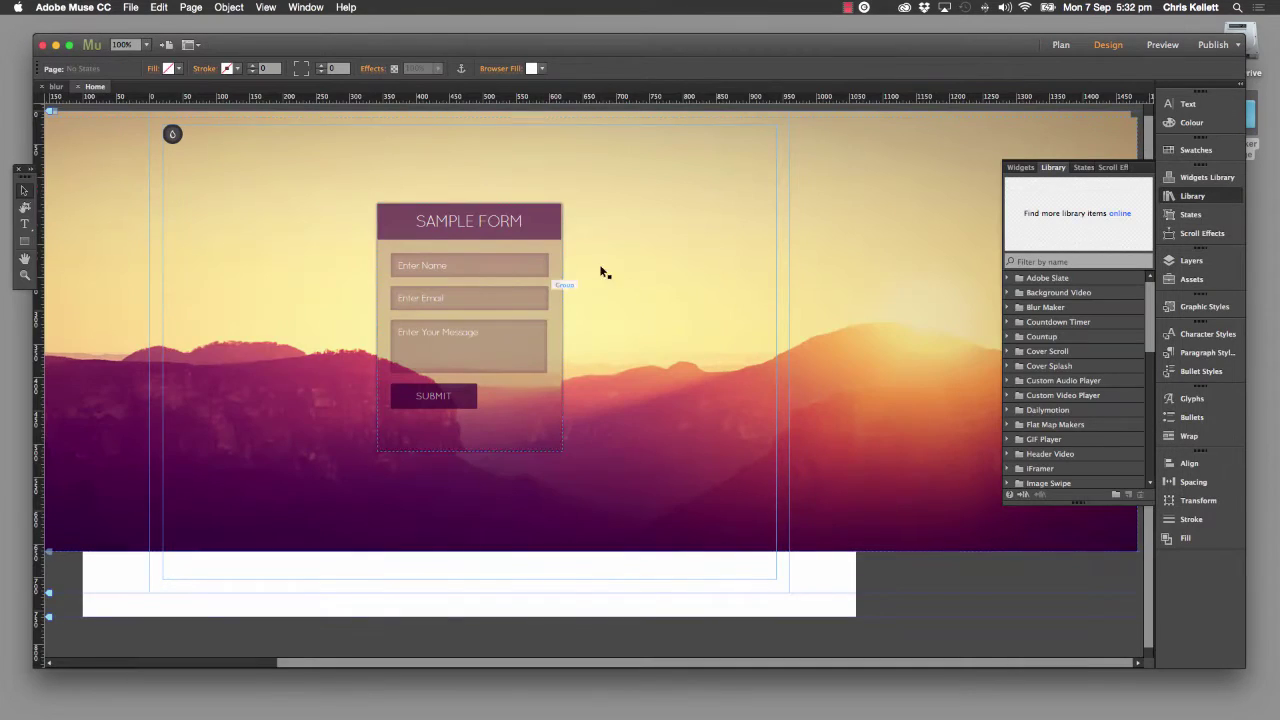
pyautogui.moveTo(600, 271); pyautogui.dragTo(689, 517)
pyautogui.click(172, 134)
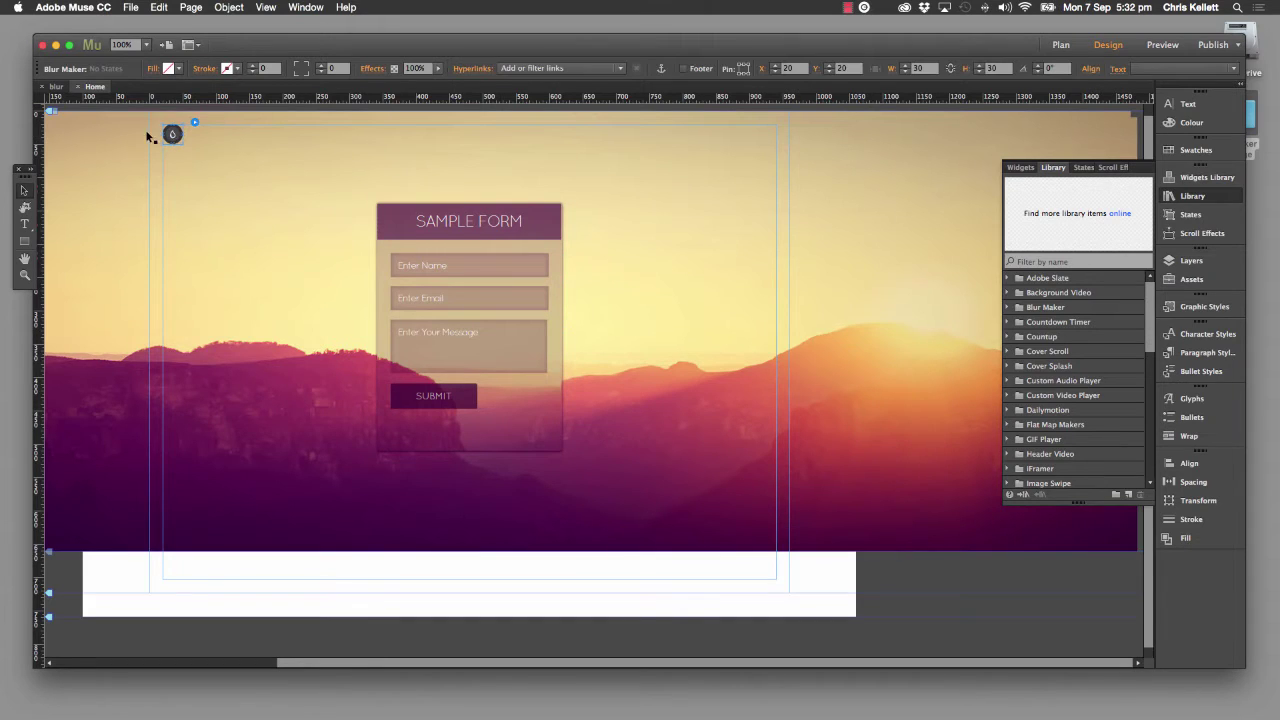
pyautogui.click(1150, 48)
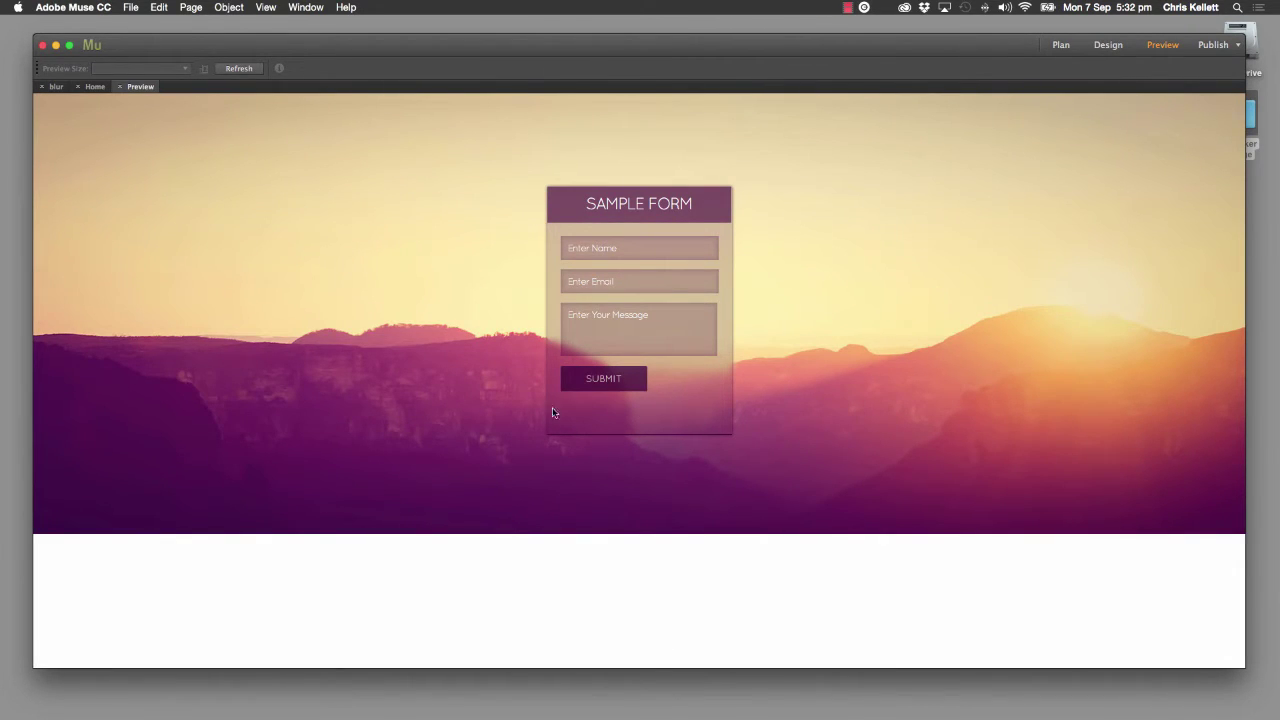
pyautogui.click(118, 87)
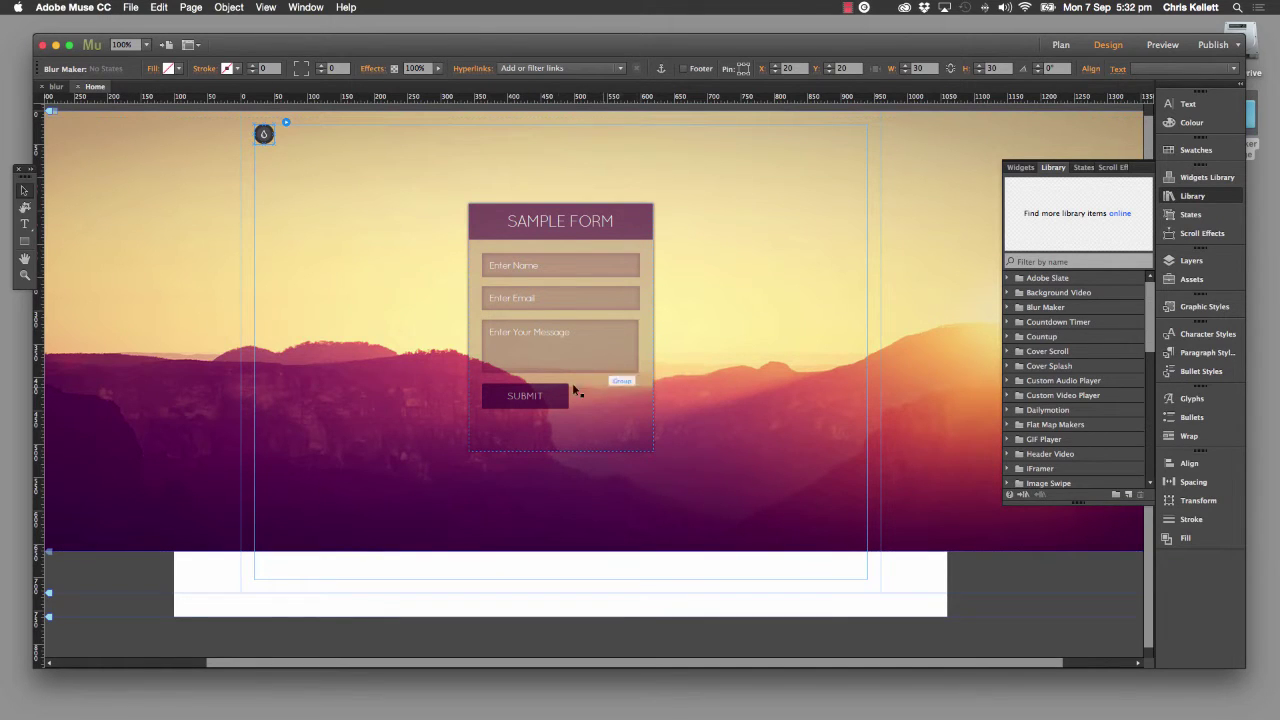
# Move the sample form group horizontally to X 362 and select the image frame behind it
pyautogui.click(471, 265)
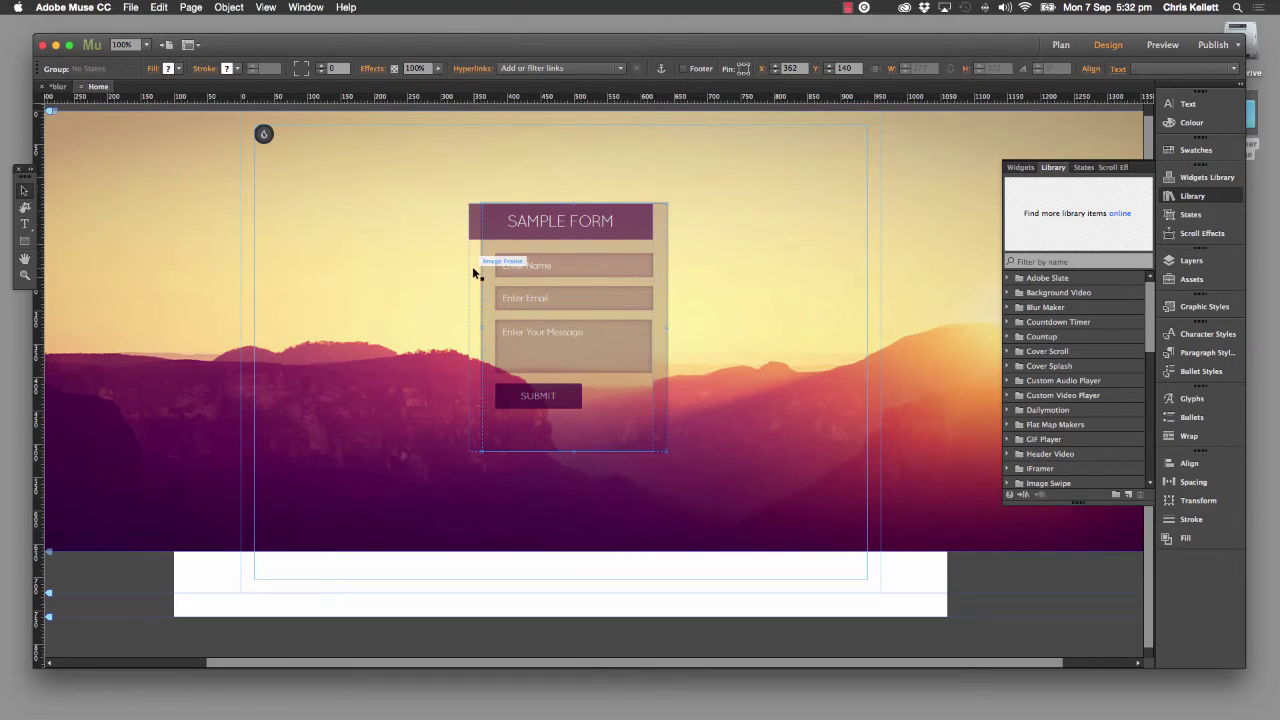
pyautogui.click(472, 270)
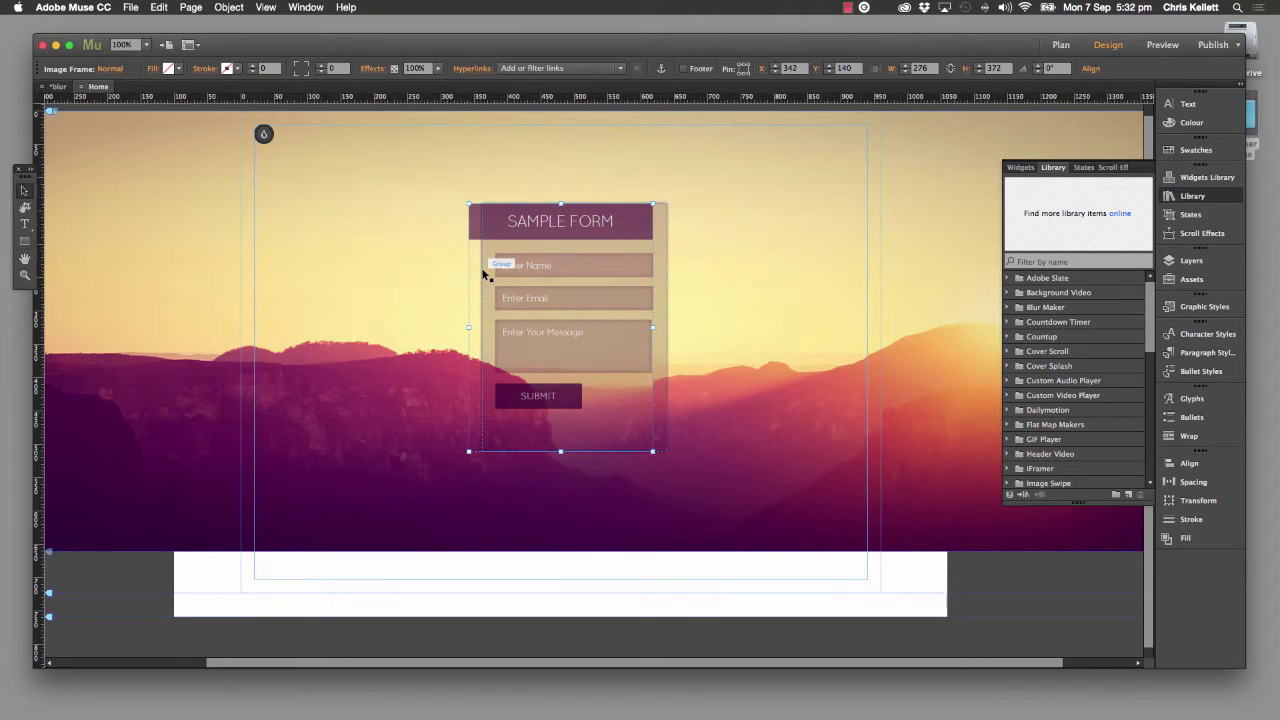
pyautogui.hscroll(-1, 314, 366)
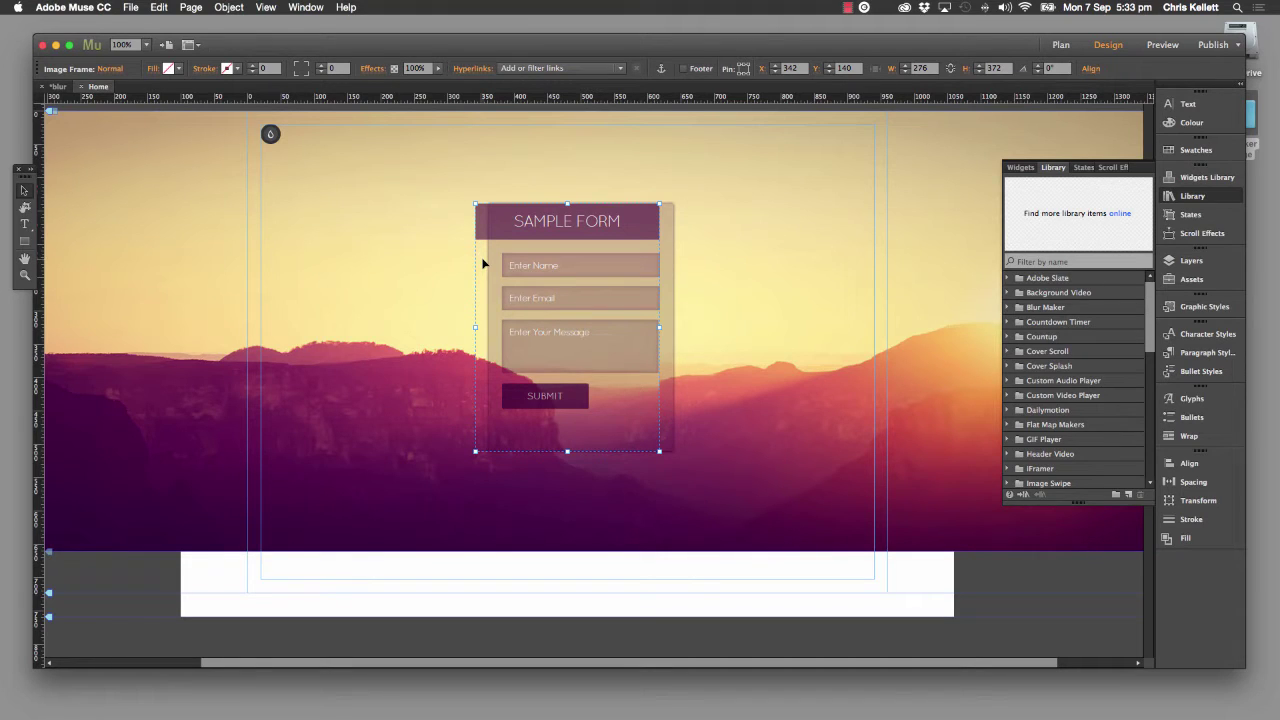
# Close the Home page and the blur site without saving the changes
pyautogui.click(81, 88)
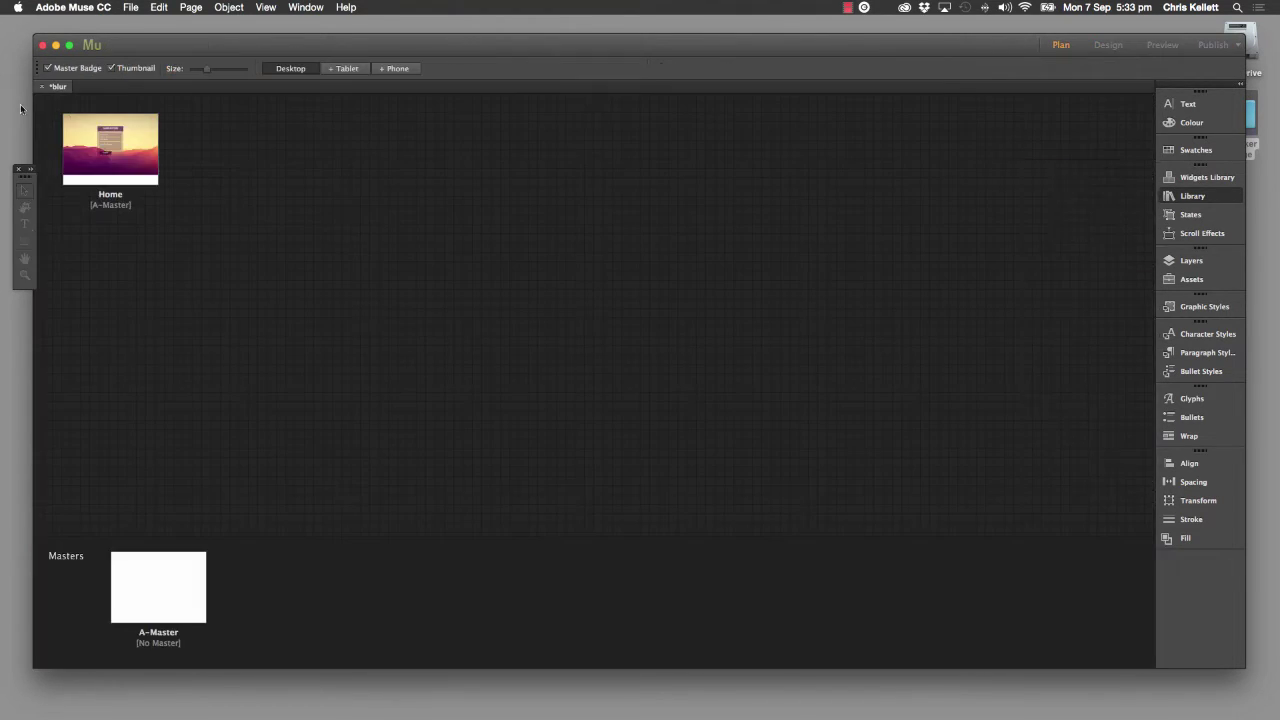
pyautogui.click(85, 88)
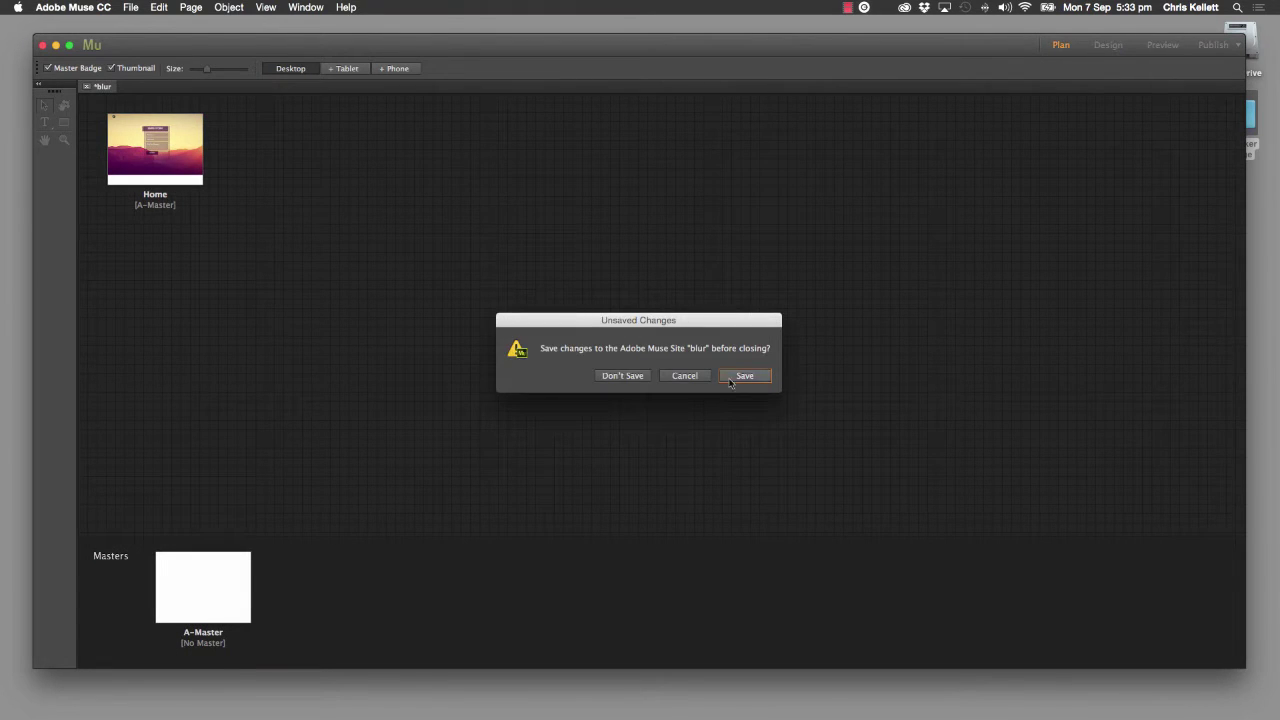
pyautogui.click(625, 376)
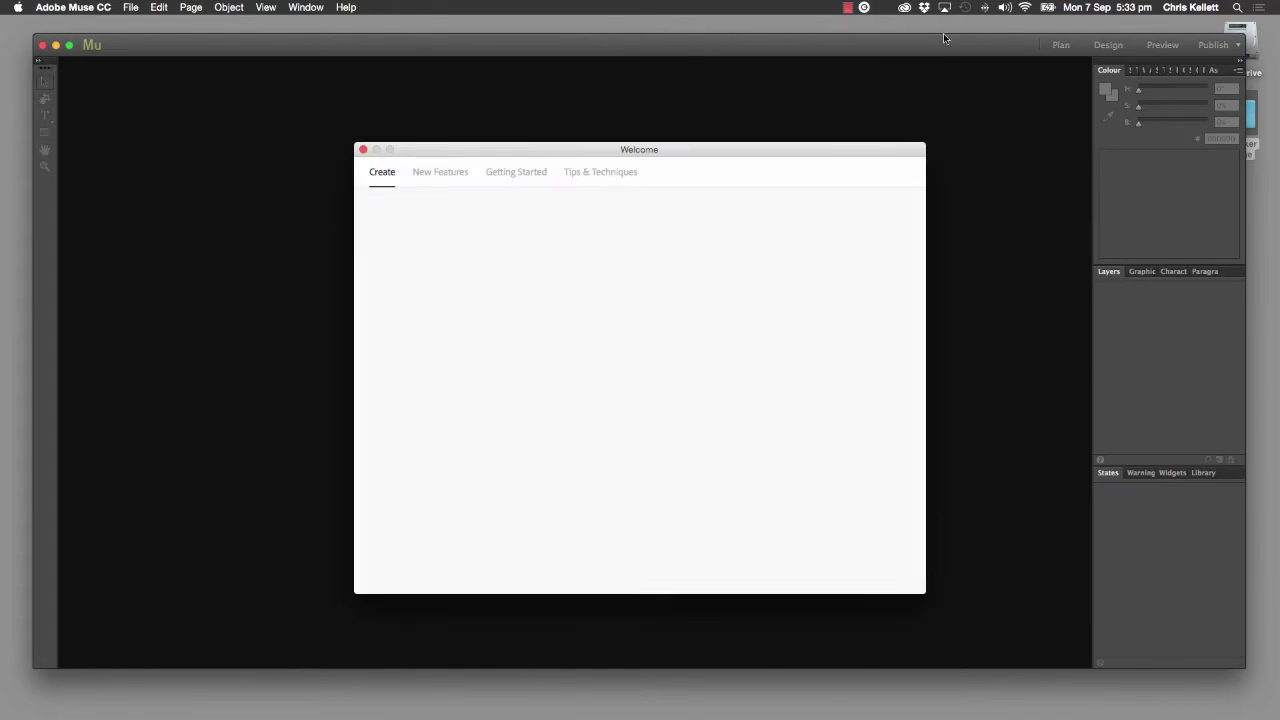
# Look through the Blur Maker Package folder on the desktop, including its Blur Article Assets and Tutorial subfolders
pyautogui.moveTo(942, 50); pyautogui.dragTo(748, 40)
pyautogui.moveTo(1237, 118); pyautogui.dragTo(1163, 153)
pyautogui.doubleClick(1163, 153)
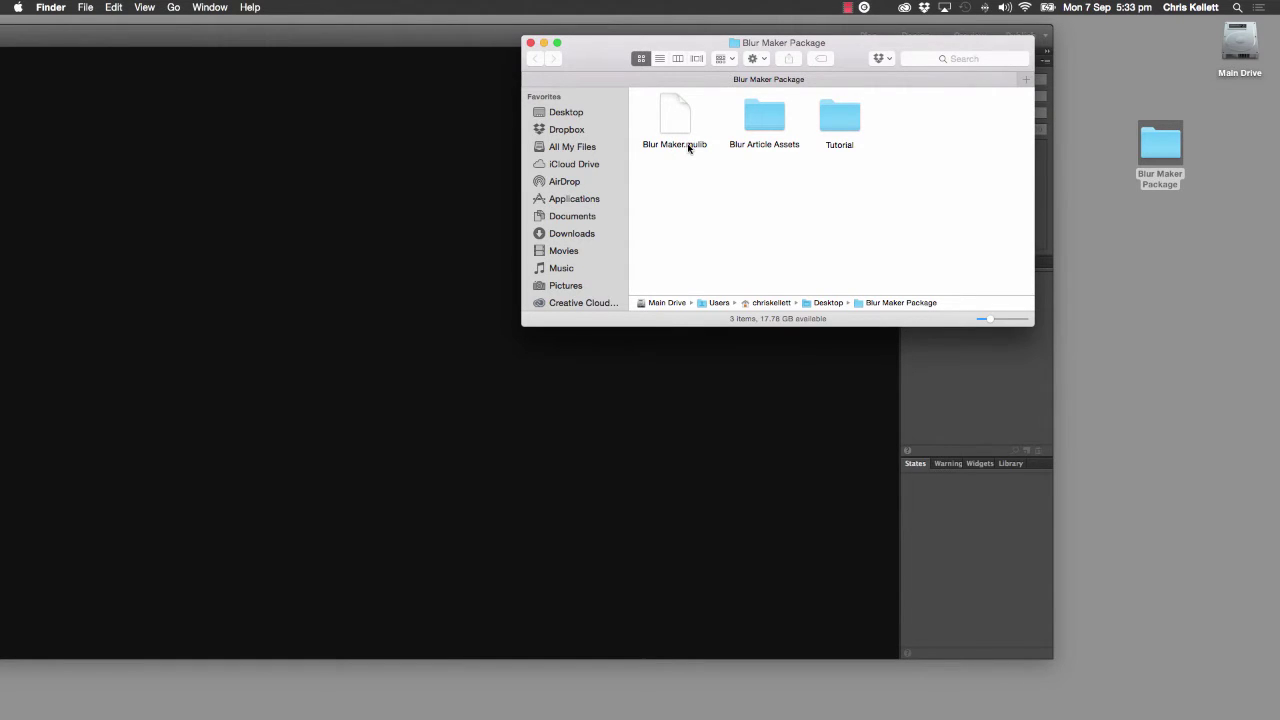
pyautogui.doubleClick(760, 130)
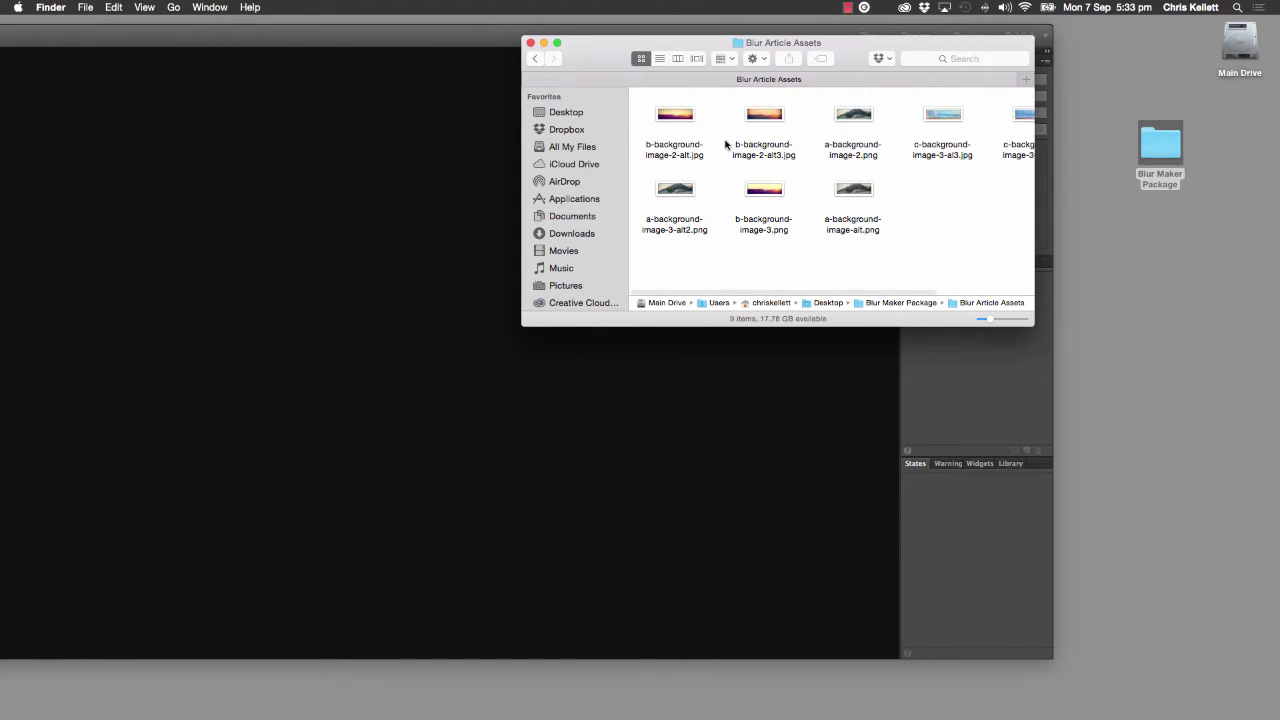
pyautogui.click(535, 58)
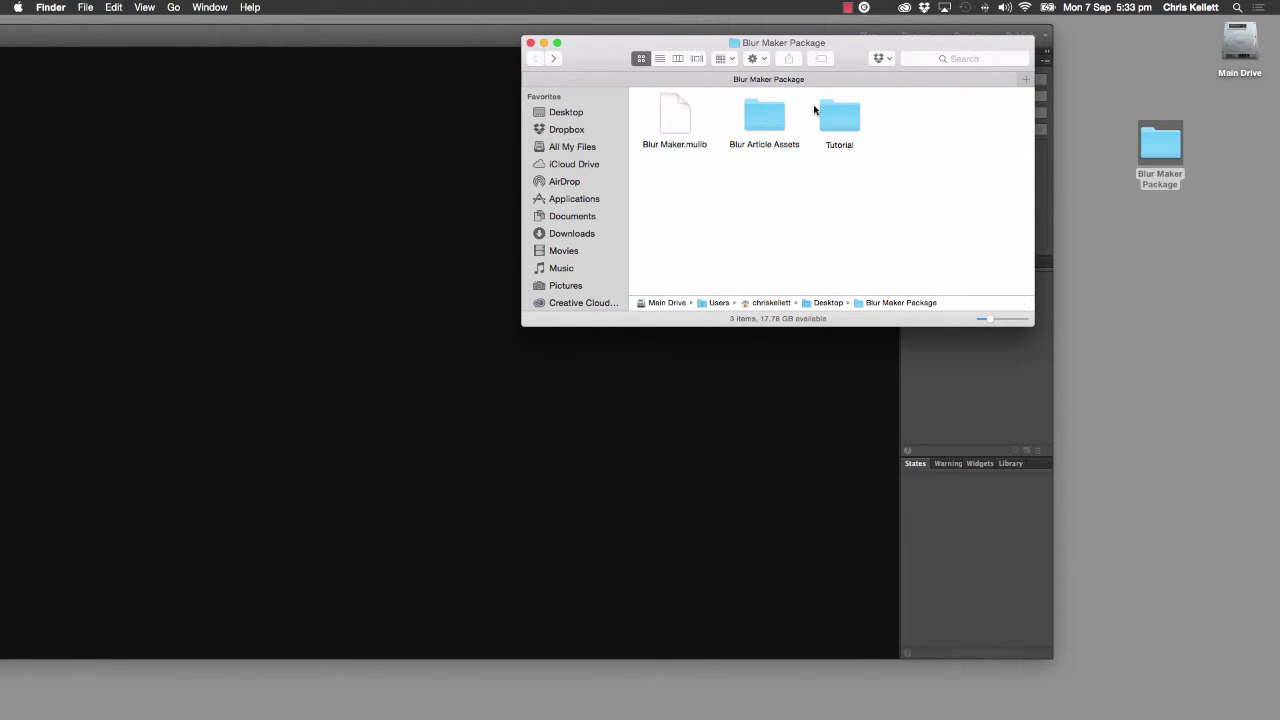
pyautogui.doubleClick(840, 110)
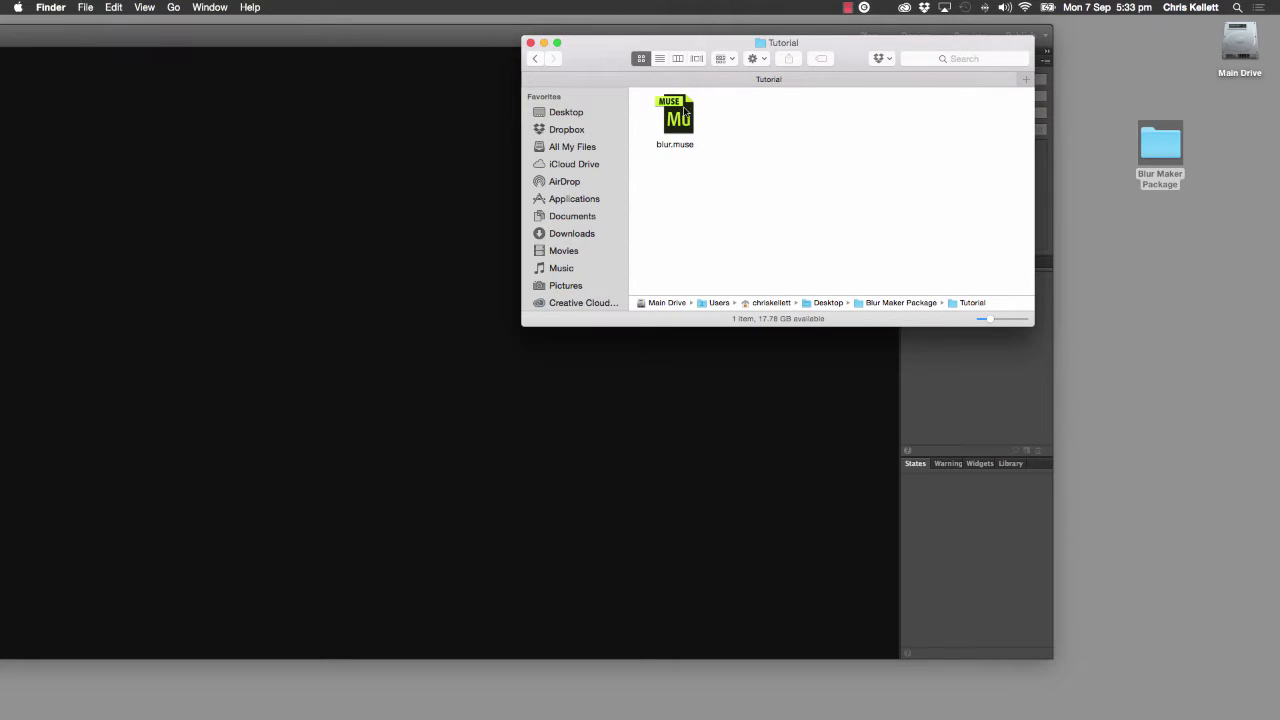
pyautogui.click(530, 43)
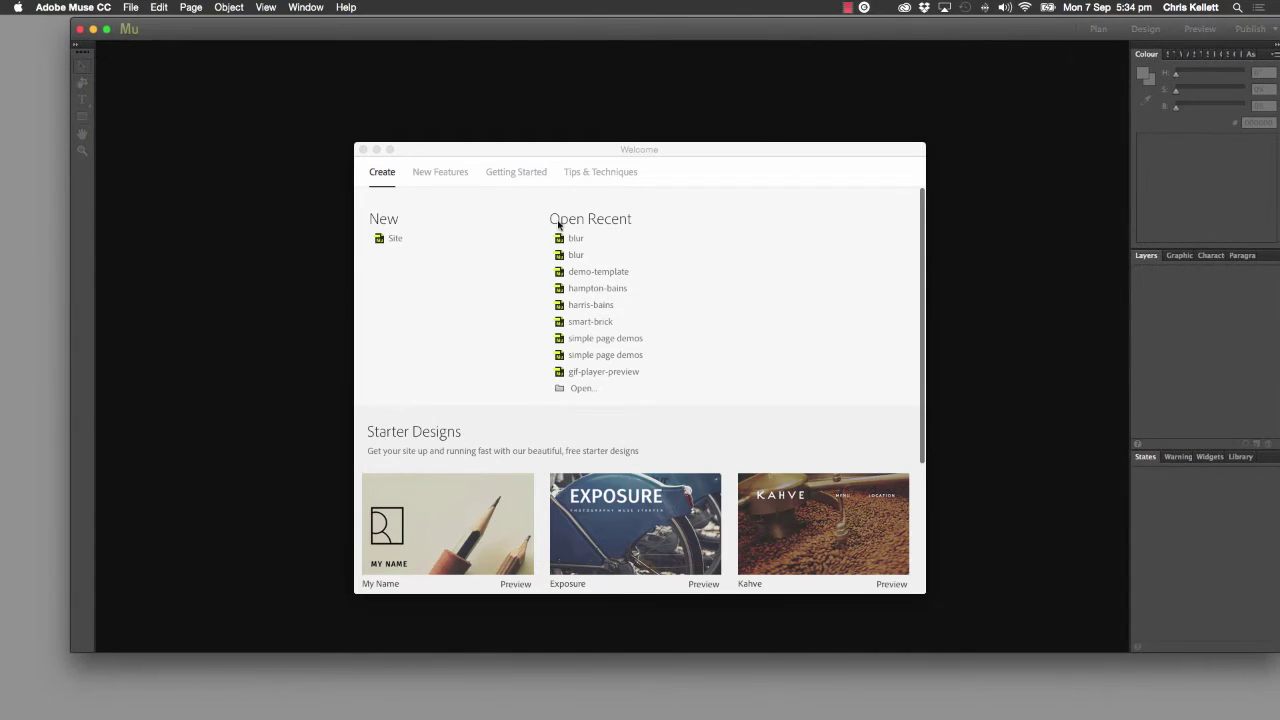
# Create a new desktop site with the top padding set to 0
pyautogui.click(392, 238)
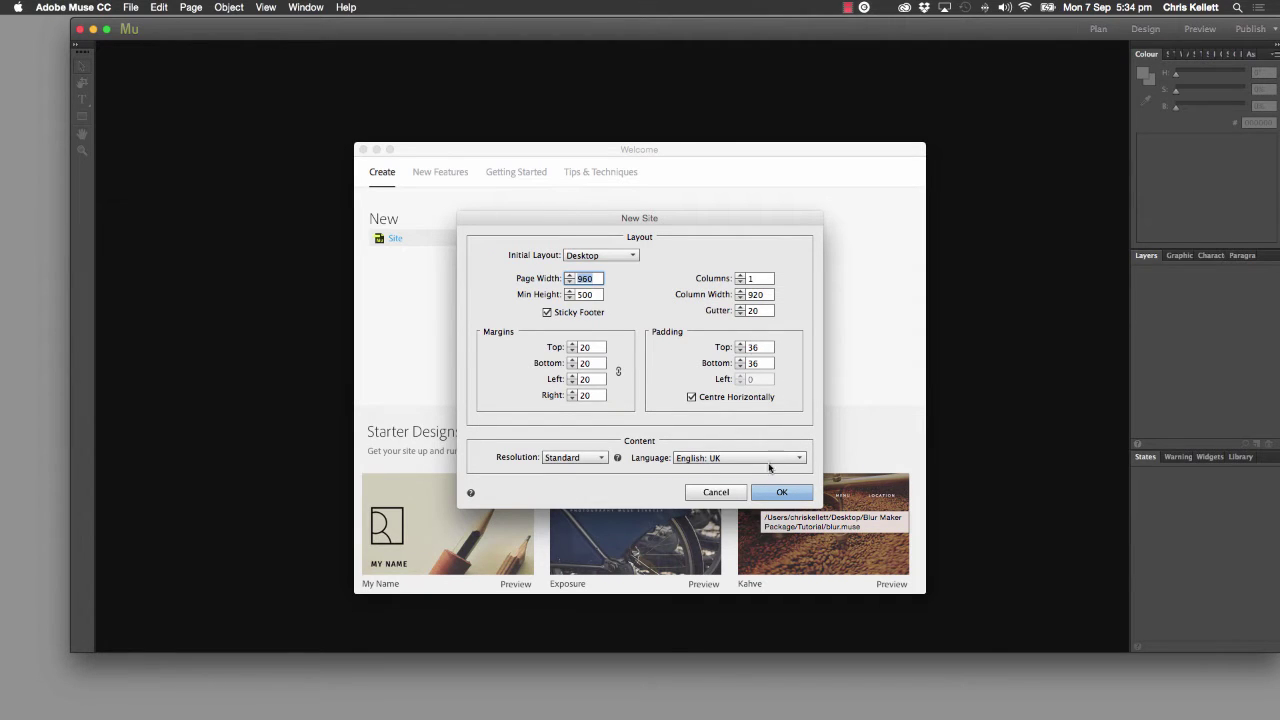
pyautogui.click(763, 347)
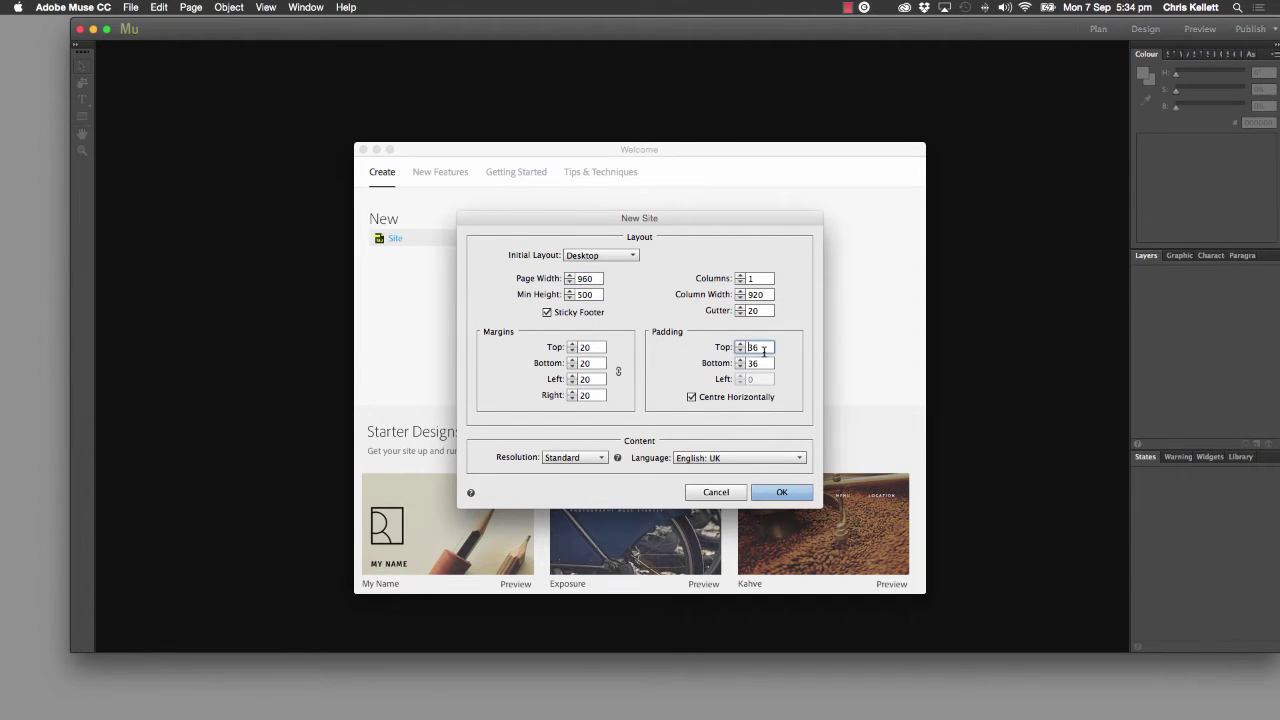
pyautogui.doubleClick(760, 347)
pyautogui.write('0')
pyautogui.click(622, 428)
pyautogui.press('Return')
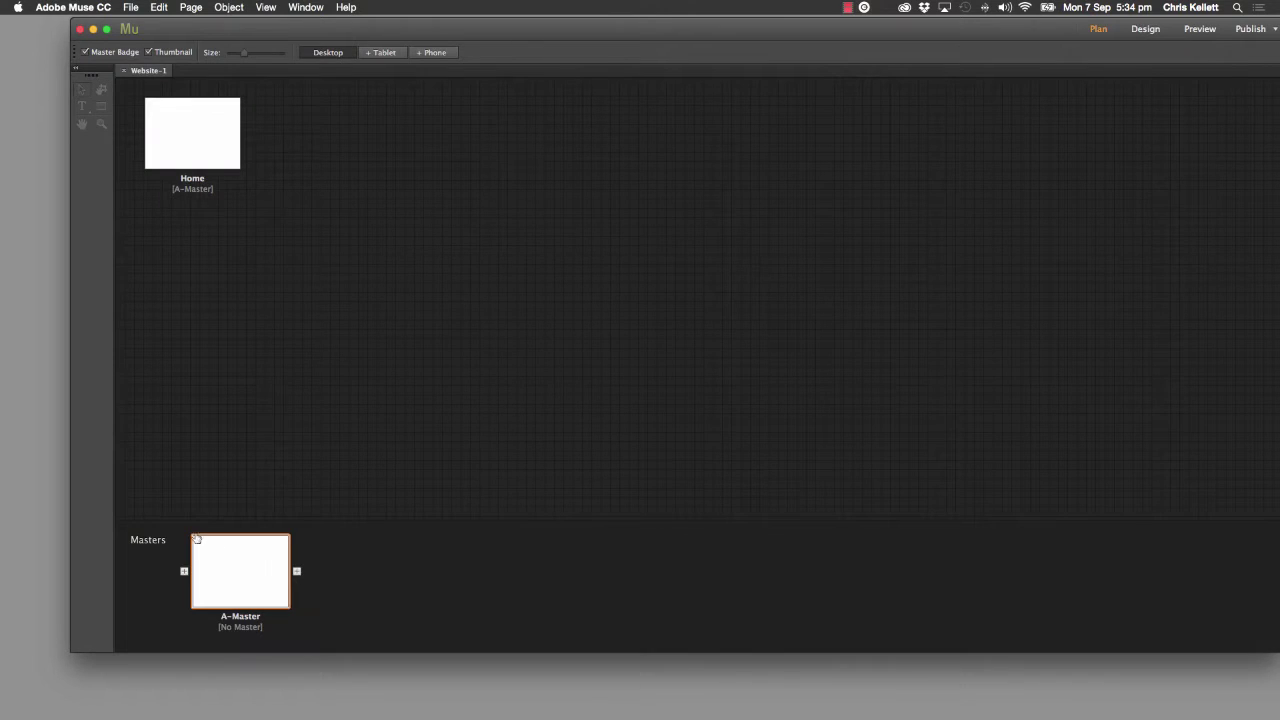
# Check the A-Master page, close it and open the Home page for editing
pyautogui.doubleClick(218, 563)
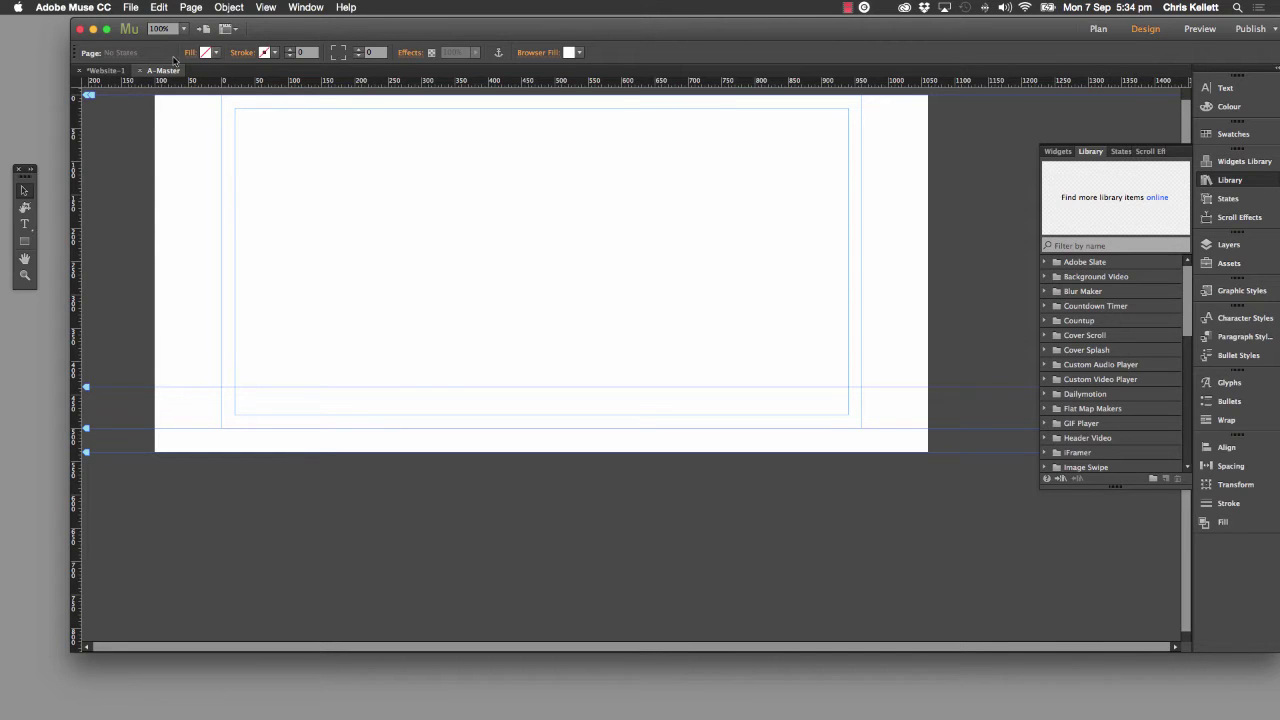
pyautogui.click(140, 70)
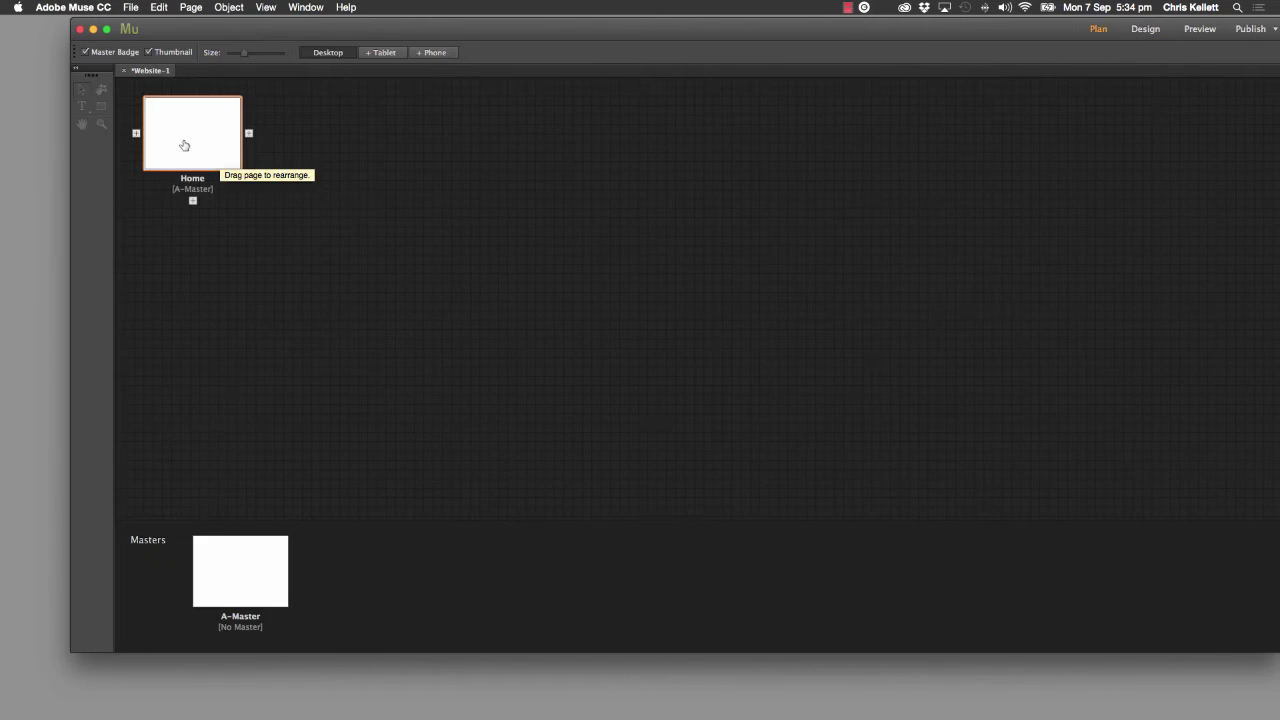
pyautogui.doubleClick(186, 143)
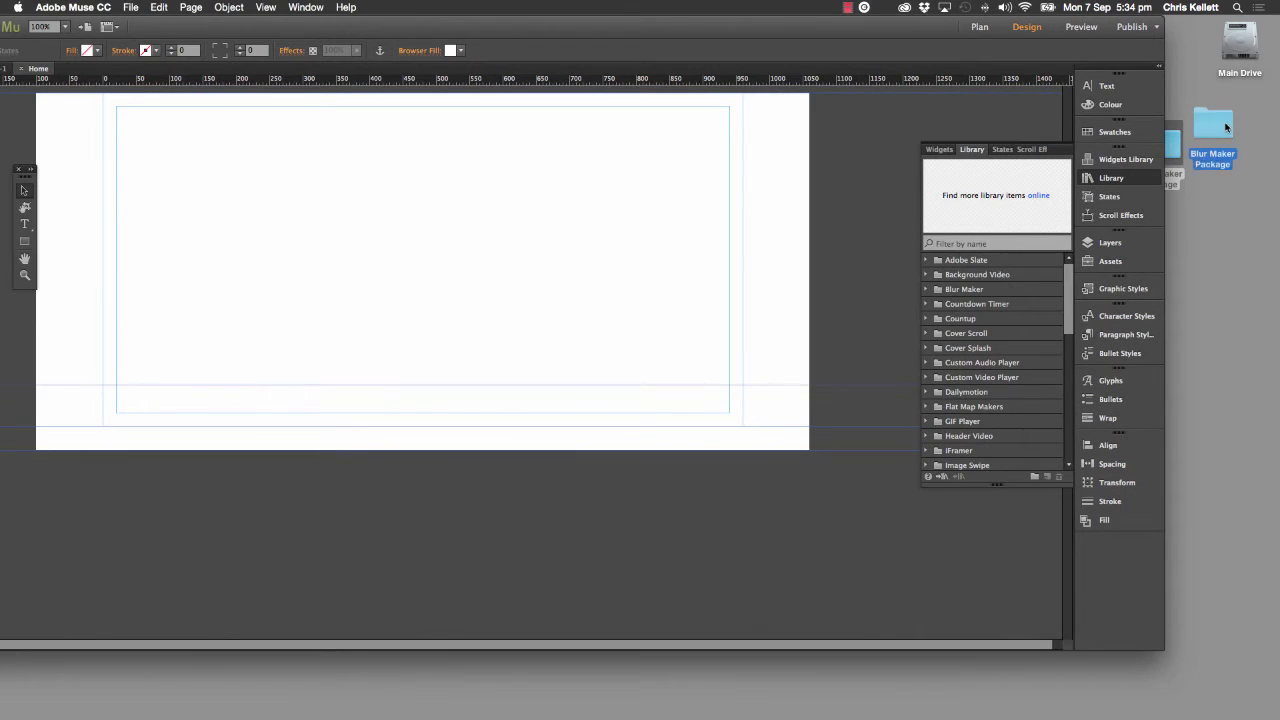
# Place b-background-image-3.png from the Blur Article Assets folder on the Home page and position it at about X -537, Y 0
pyautogui.doubleClick(1213, 125)
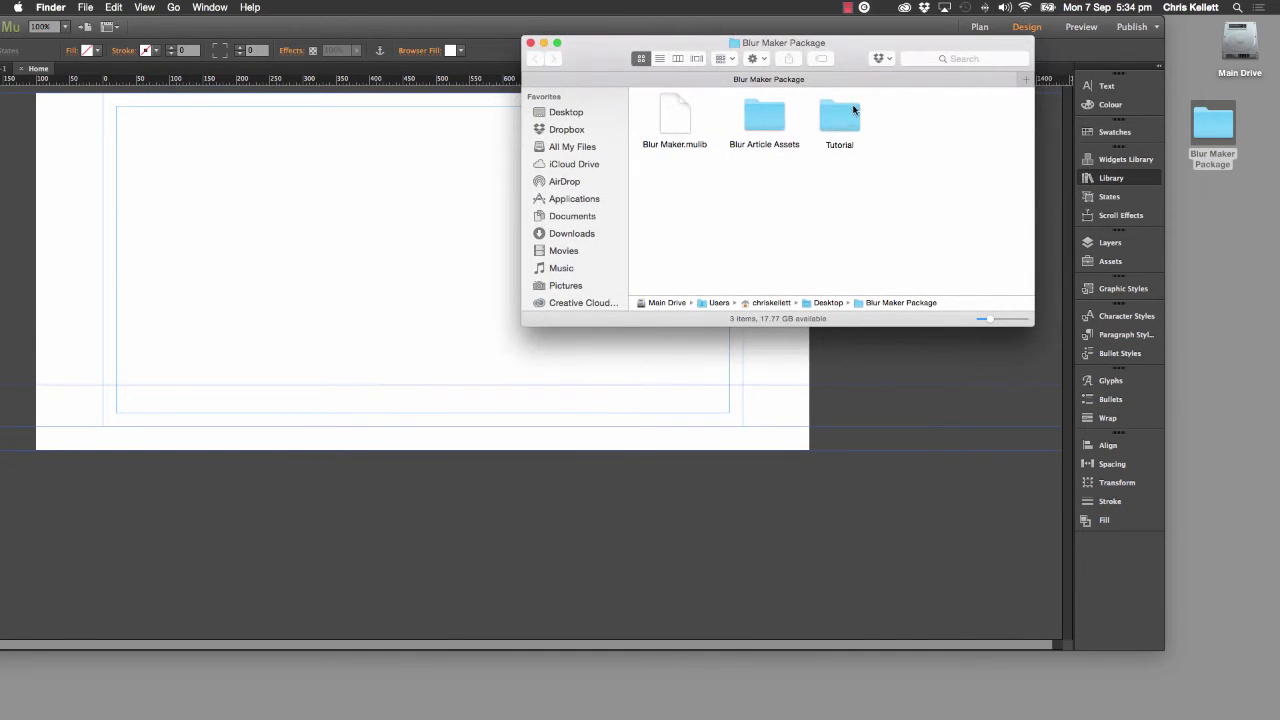
pyautogui.click(760, 118)
pyautogui.doubleClick(760, 118)
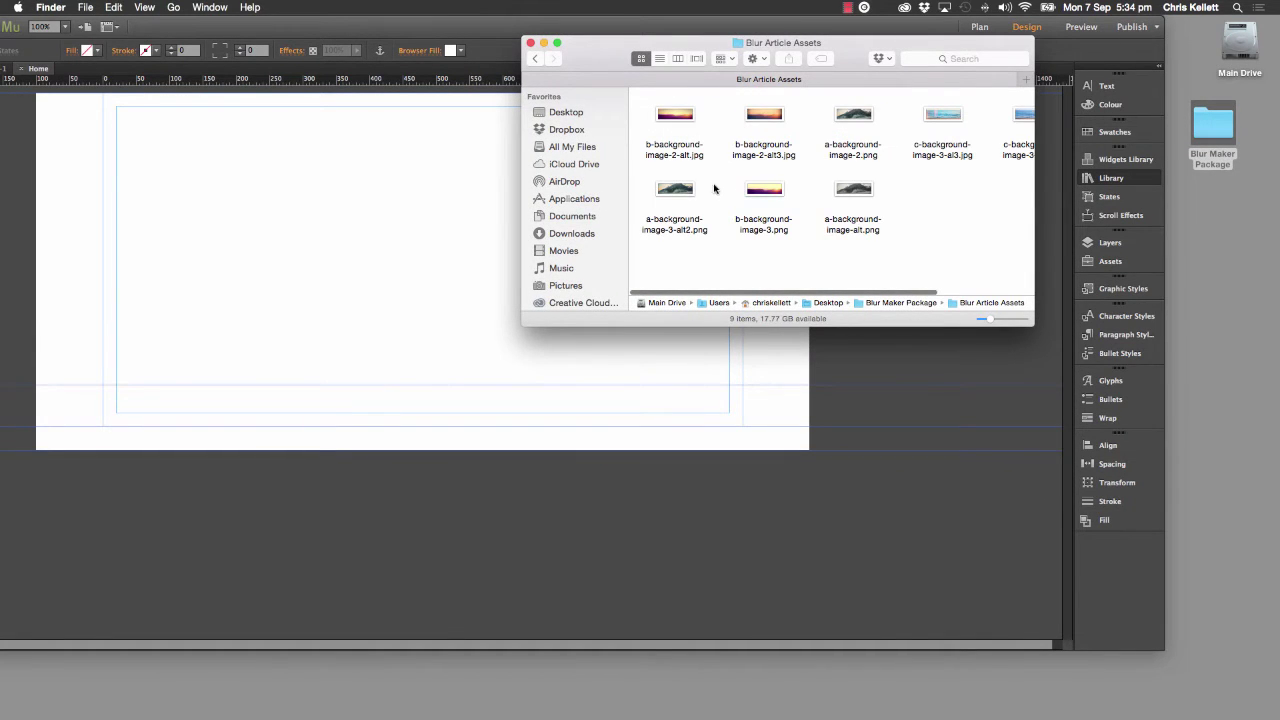
pyautogui.moveTo(766, 192); pyautogui.dragTo(210, 194)
pyautogui.click(236, 186)
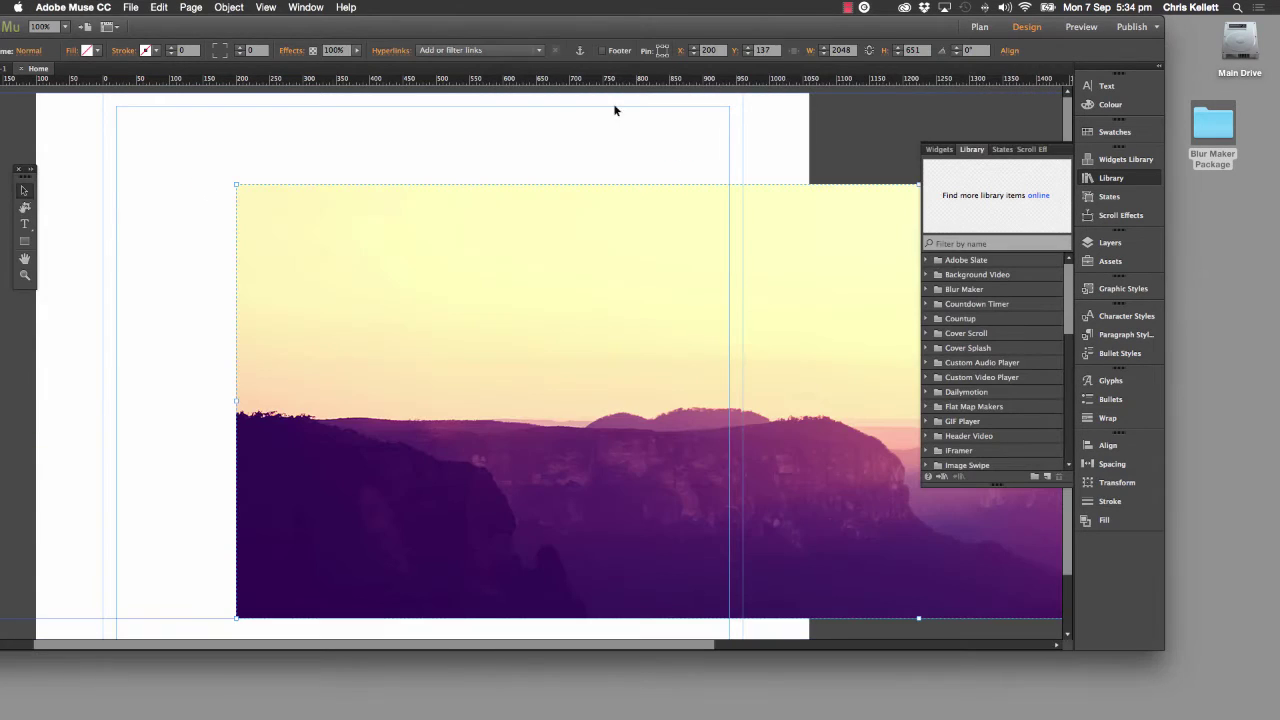
pyautogui.moveTo(540, 31); pyautogui.dragTo(661, 31)
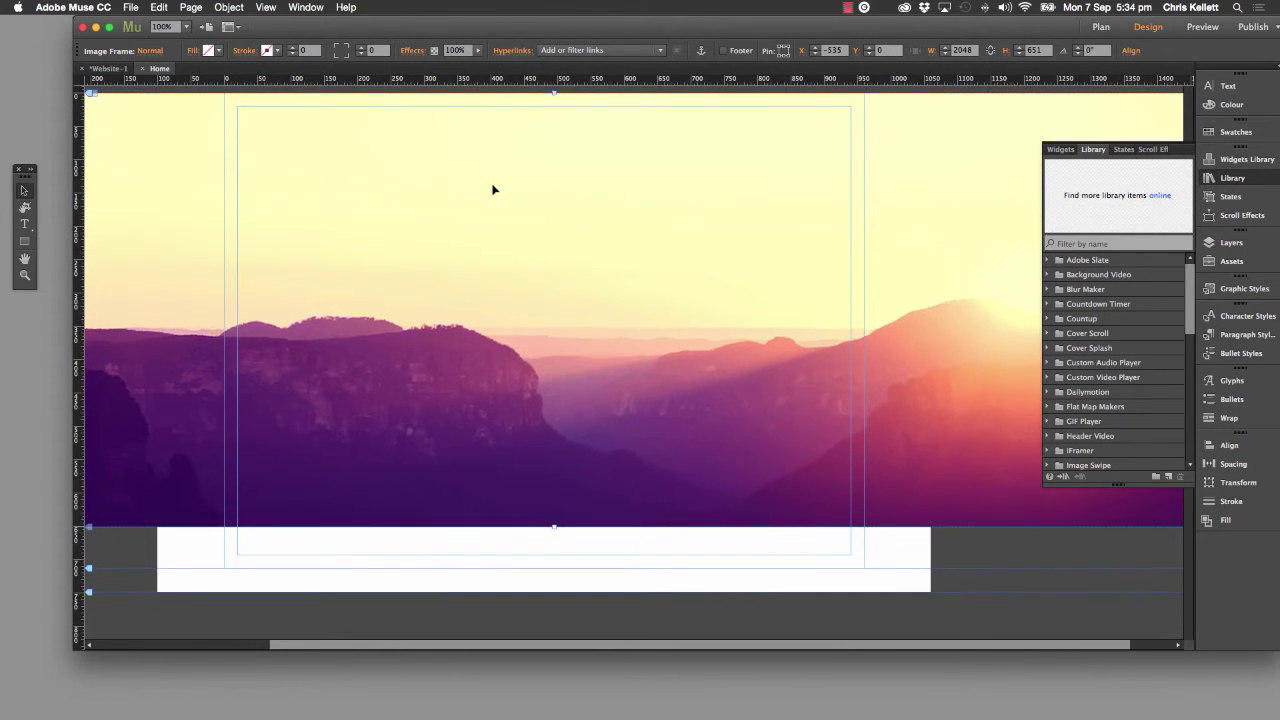
pyautogui.moveTo(492, 189); pyautogui.dragTo(487, 188)
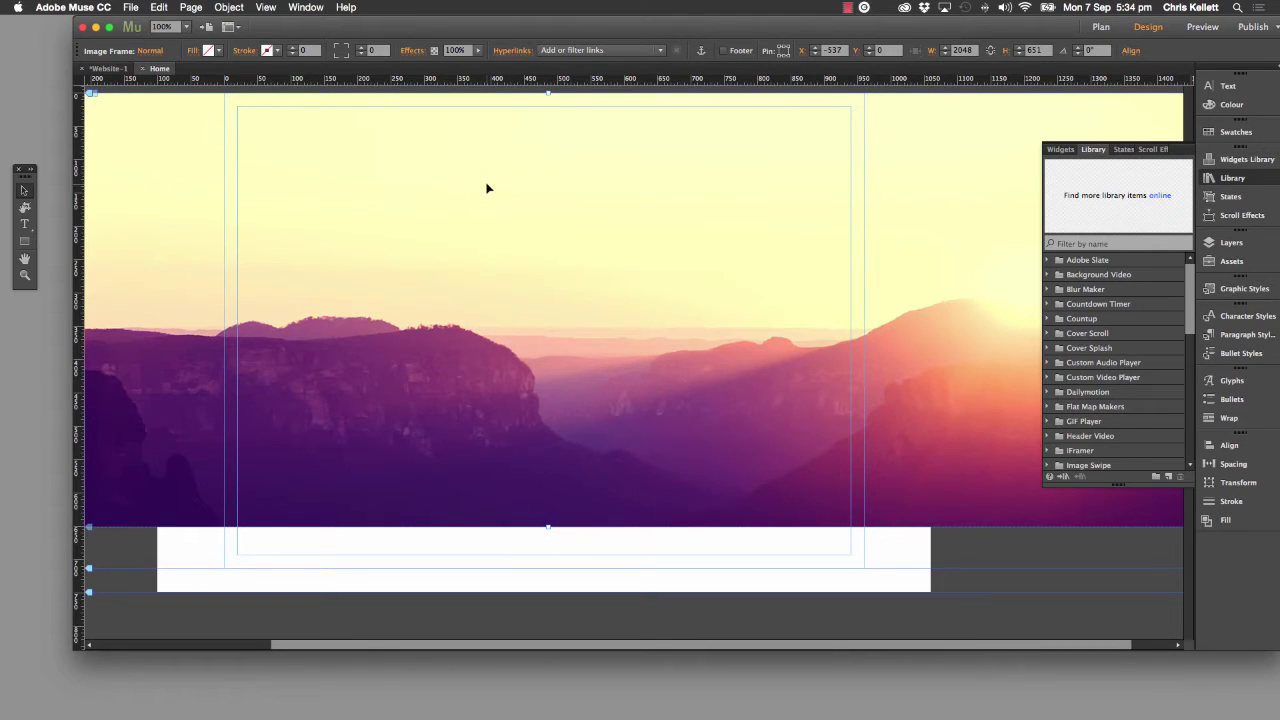
# Preview the Home page in the browser at different window widths, and centre the background image horizontally on the page
pyautogui.click(128, 7)
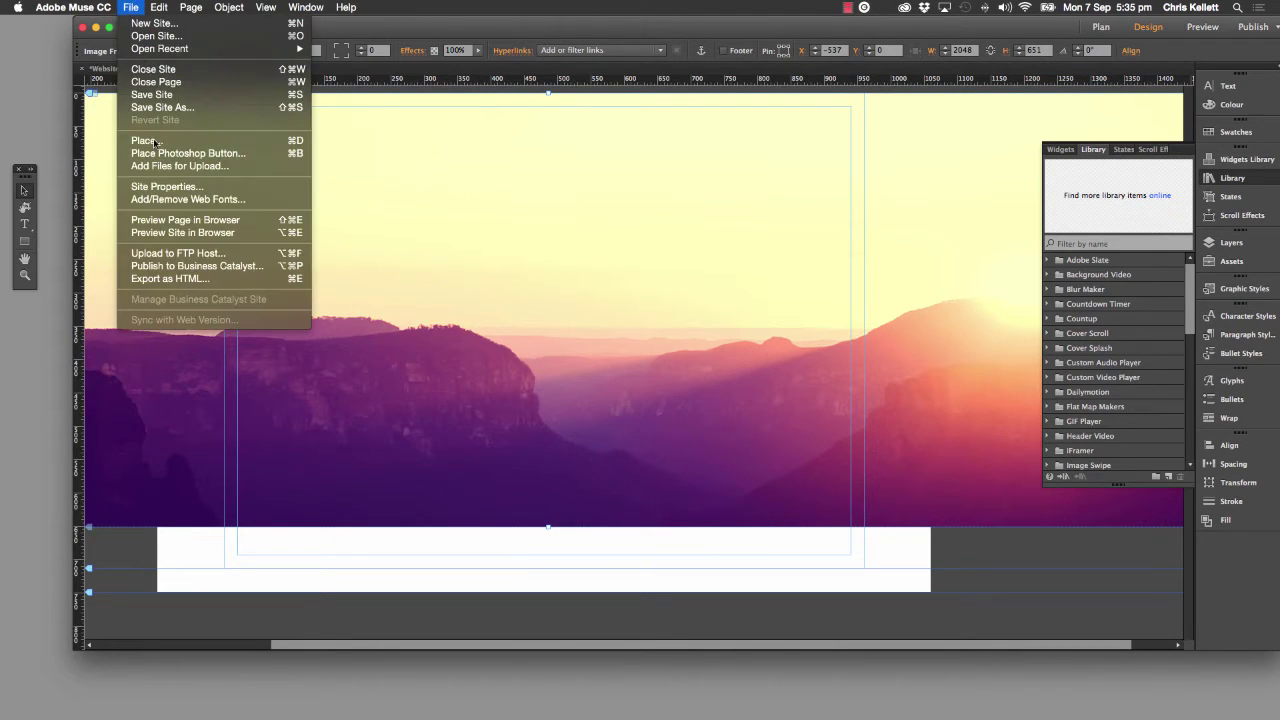
pyautogui.click(184, 224)
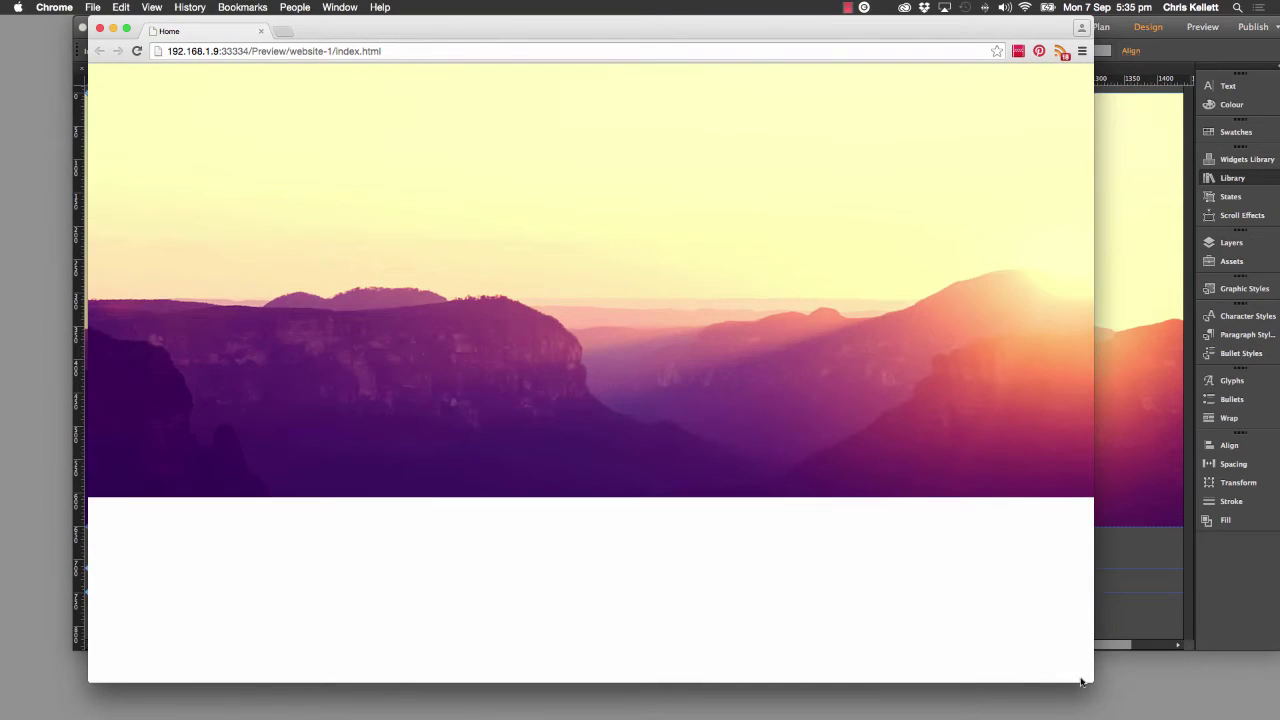
pyautogui.moveTo(1088, 681); pyautogui.dragTo(1099, 649)
pyautogui.moveTo(1188, 673); pyautogui.dragTo(1020, 609)
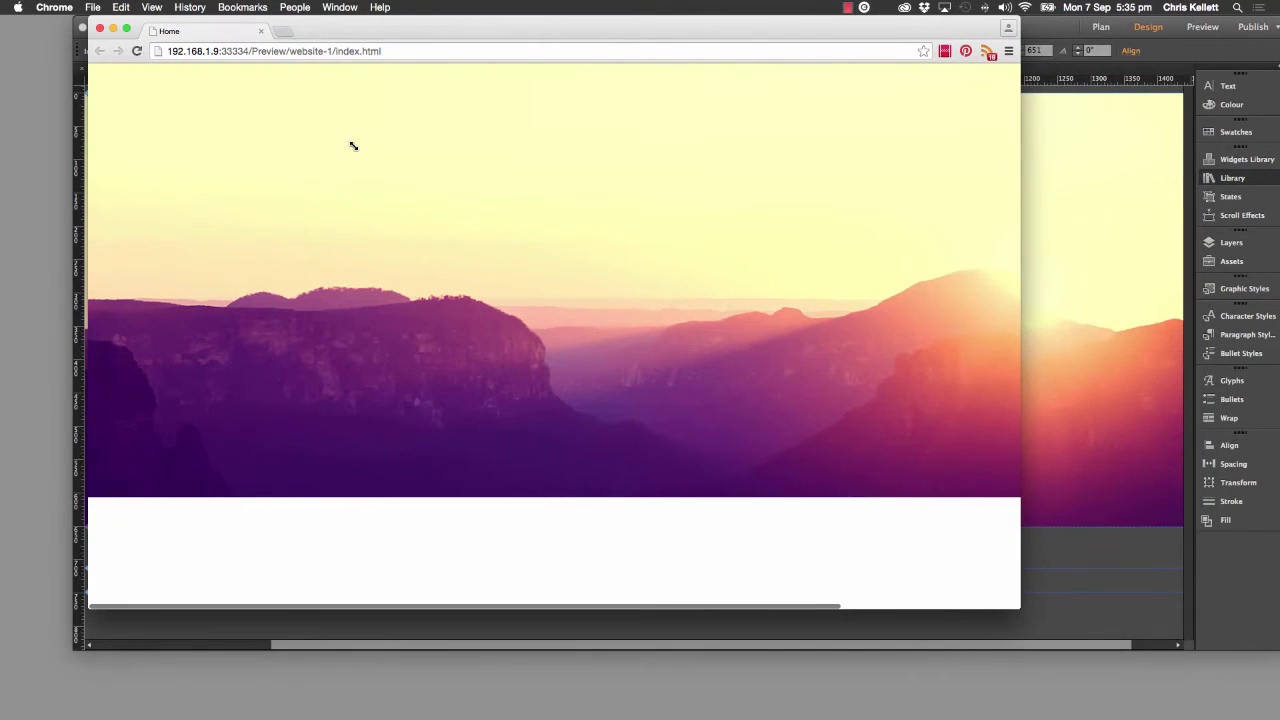
pyautogui.click(261, 31)
pyautogui.click(457, 276)
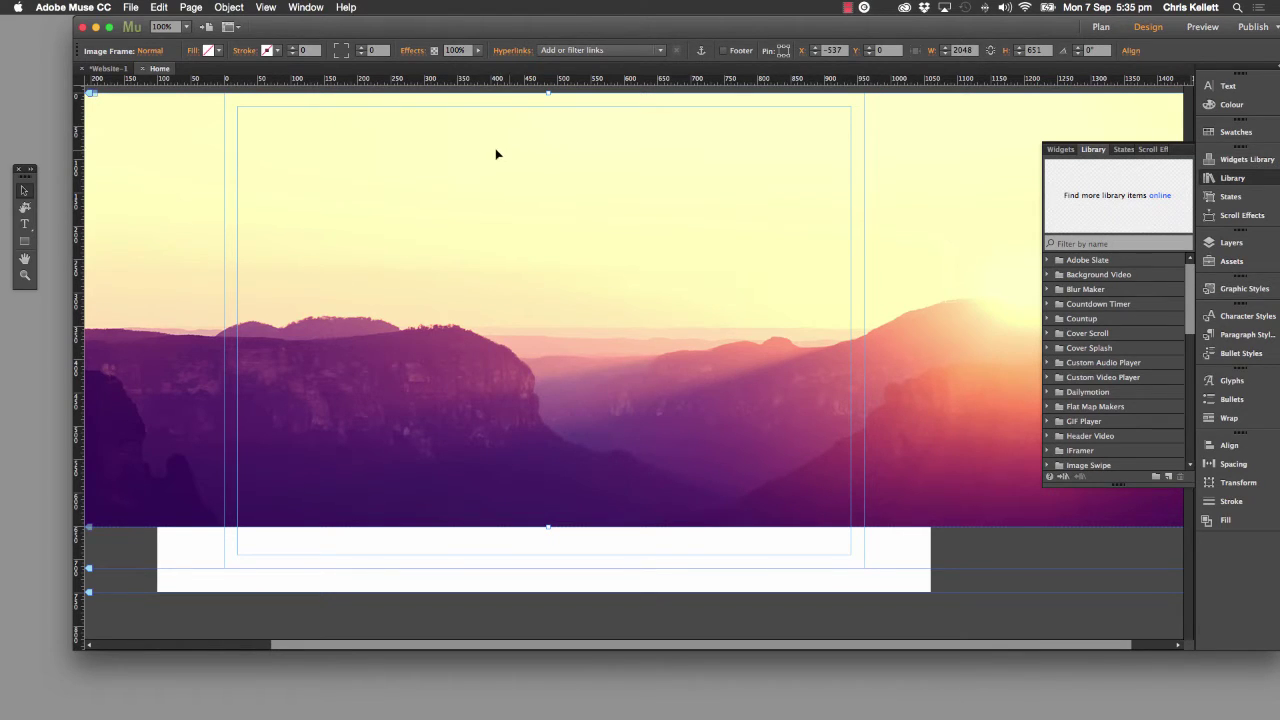
pyautogui.moveTo(497, 151)
pyautogui.mouseDown()
pyautogui.moveTo(503, 166)
pyautogui.moveTo(507, 155)
pyautogui.mouseUp()
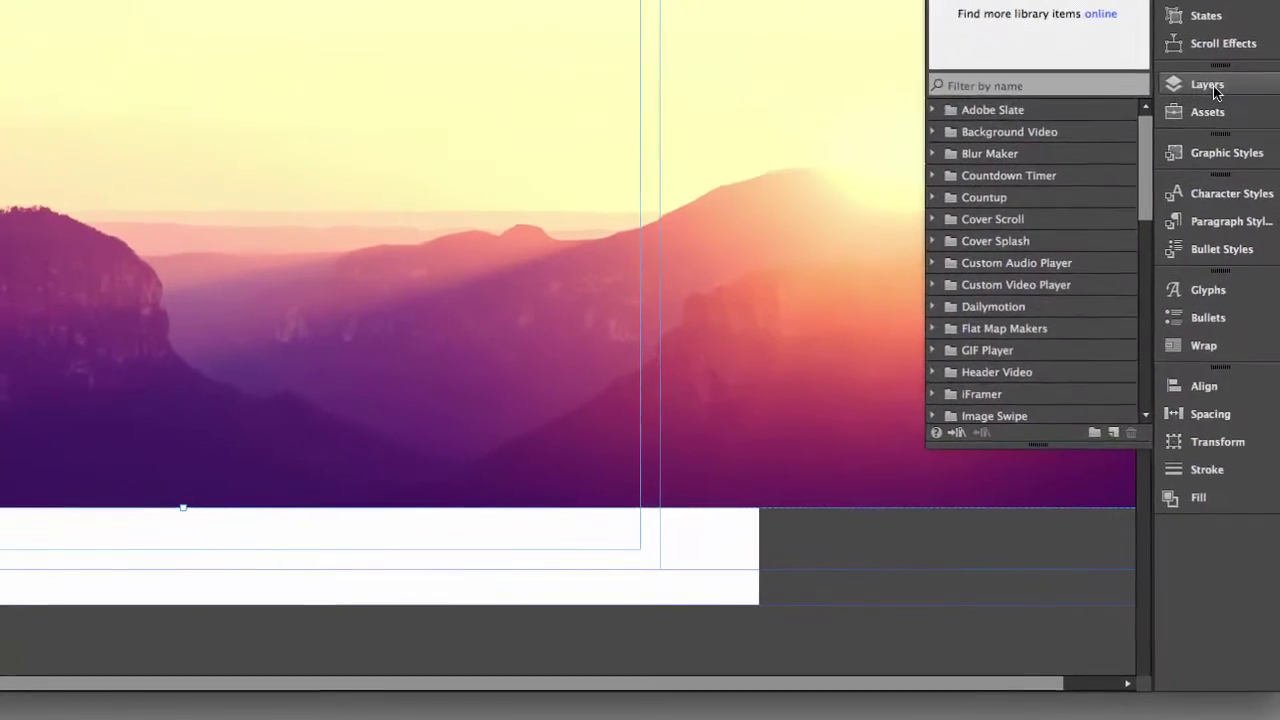
# Add two new layers above Layer 1
pyautogui.click(1236, 246)
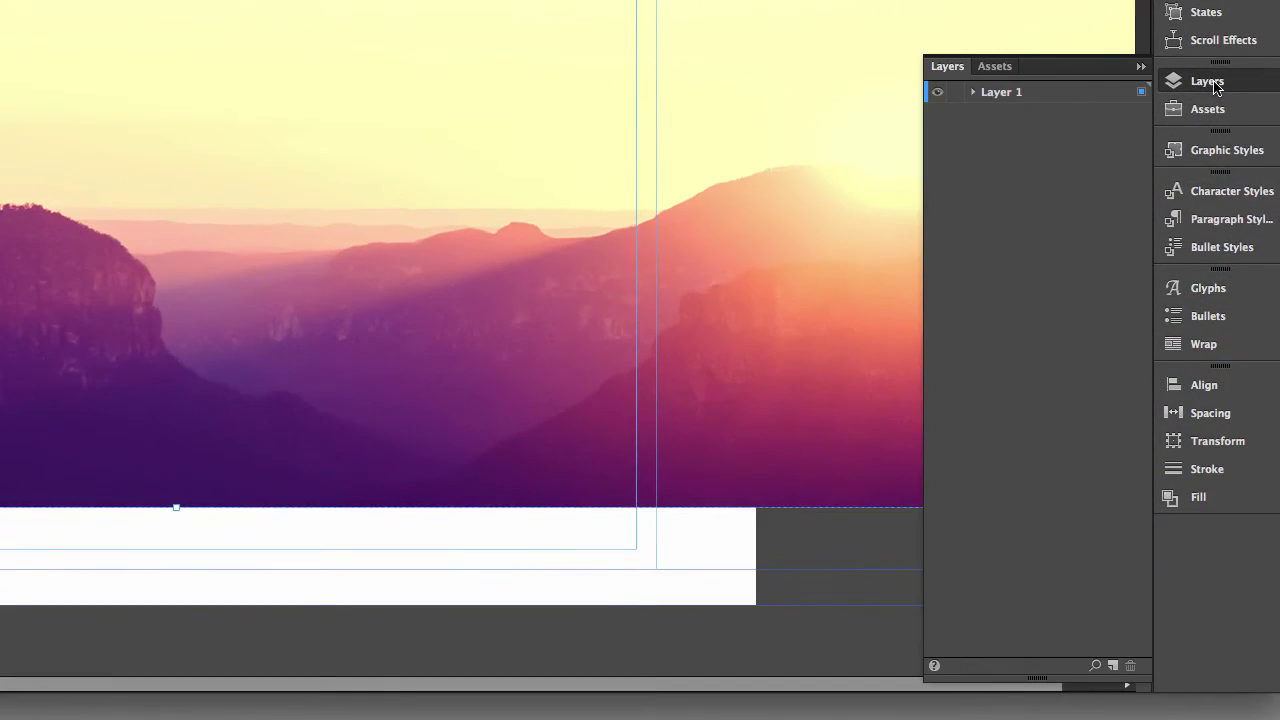
pyautogui.click(1117, 668)
pyautogui.click(1117, 668)
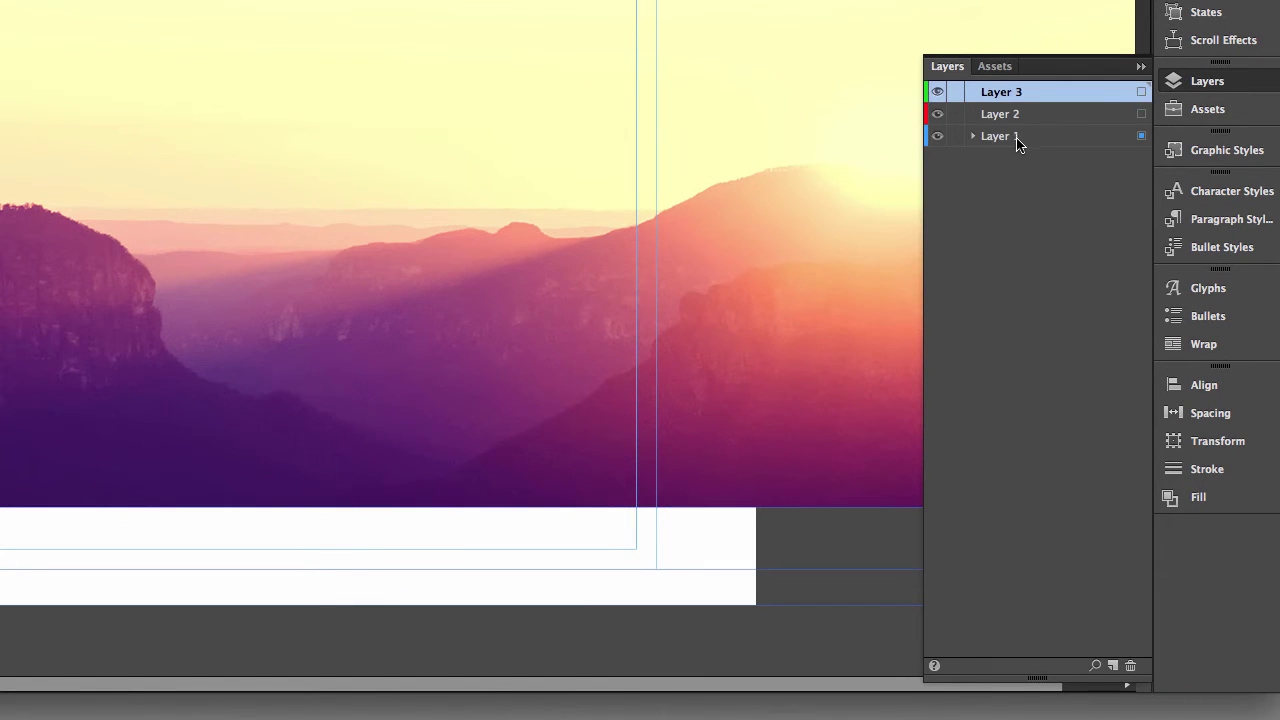
# Rename Layer 1 as Background Image
pyautogui.click(1014, 140)
pyautogui.doubleClick(1012, 141)
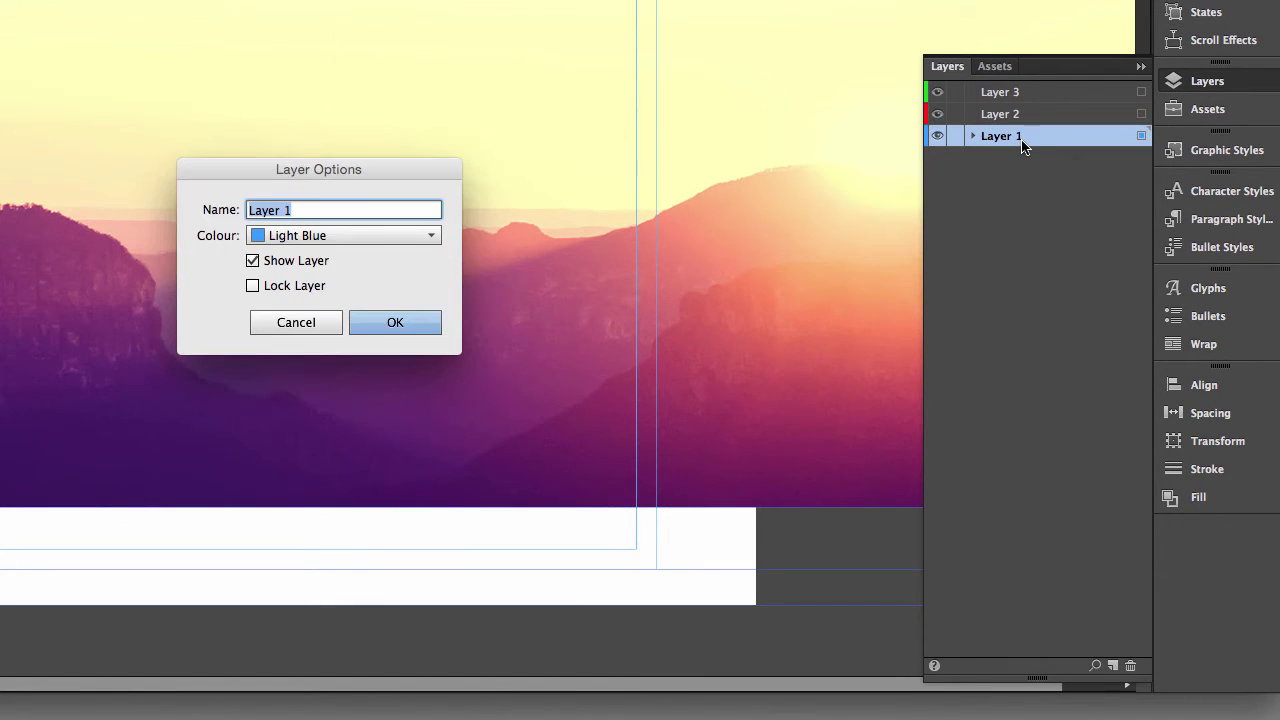
pyautogui.write('Background Image')
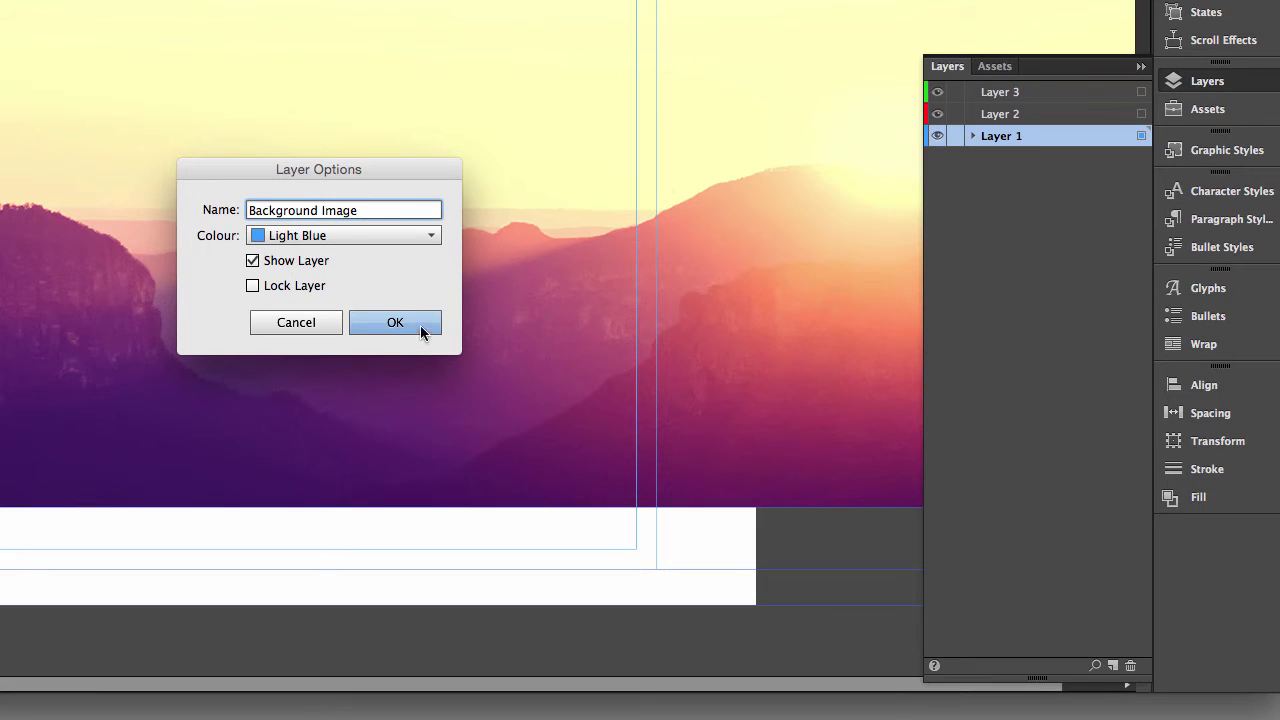
pyautogui.click(418, 326)
# Rename Layer 2 as Blur Panel and Layer 3 as Content
pyautogui.doubleClick(1034, 113)
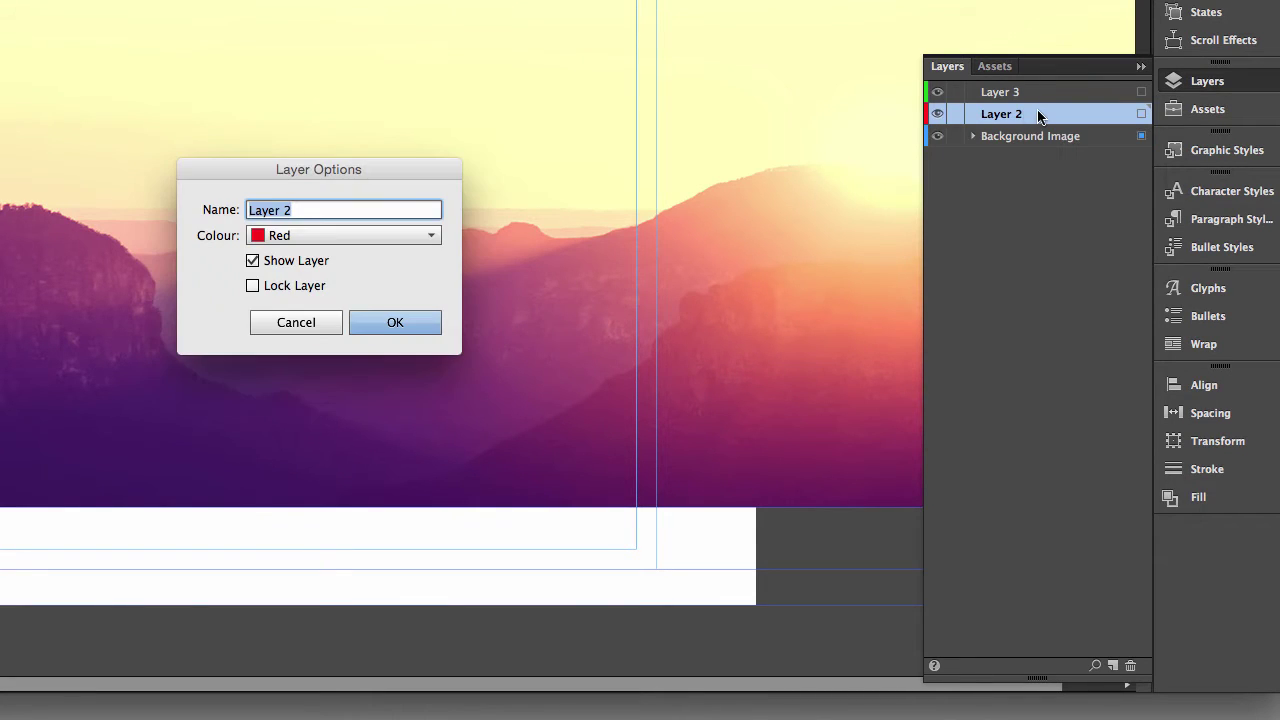
pyautogui.write('Blur Panel')
pyautogui.click(405, 321)
pyautogui.doubleClick(1045, 91)
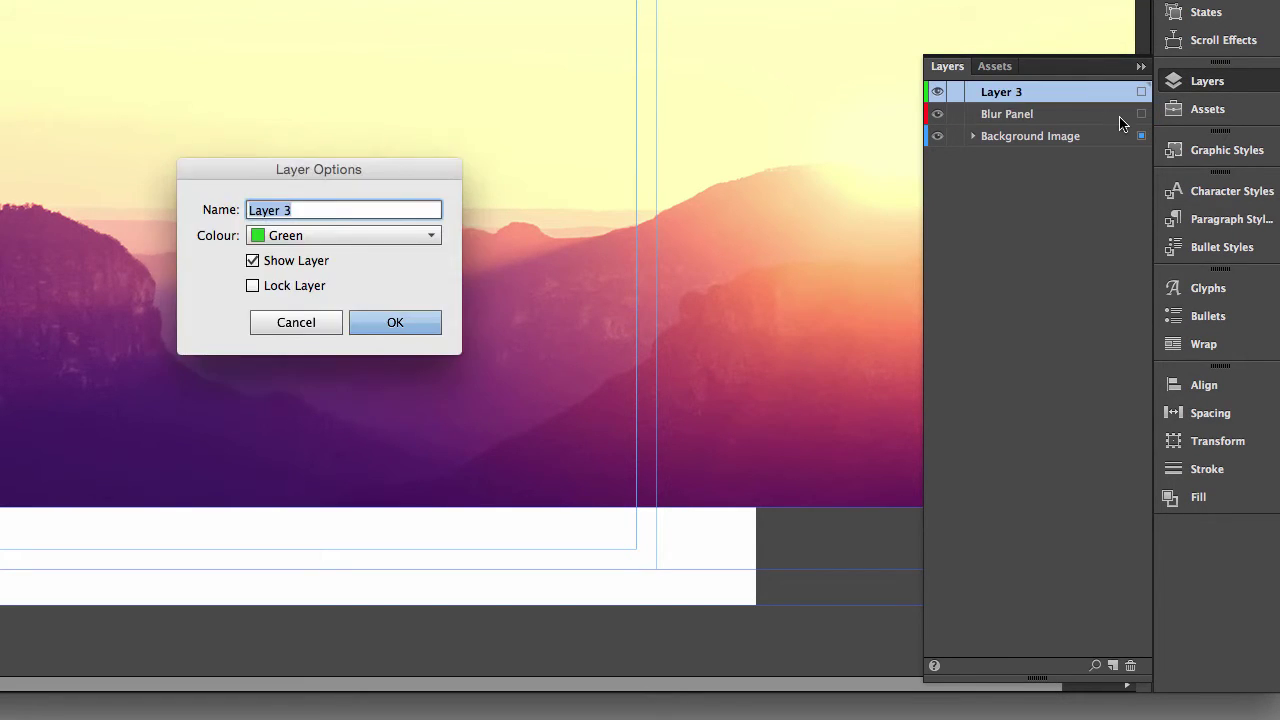
pyautogui.write('Content')
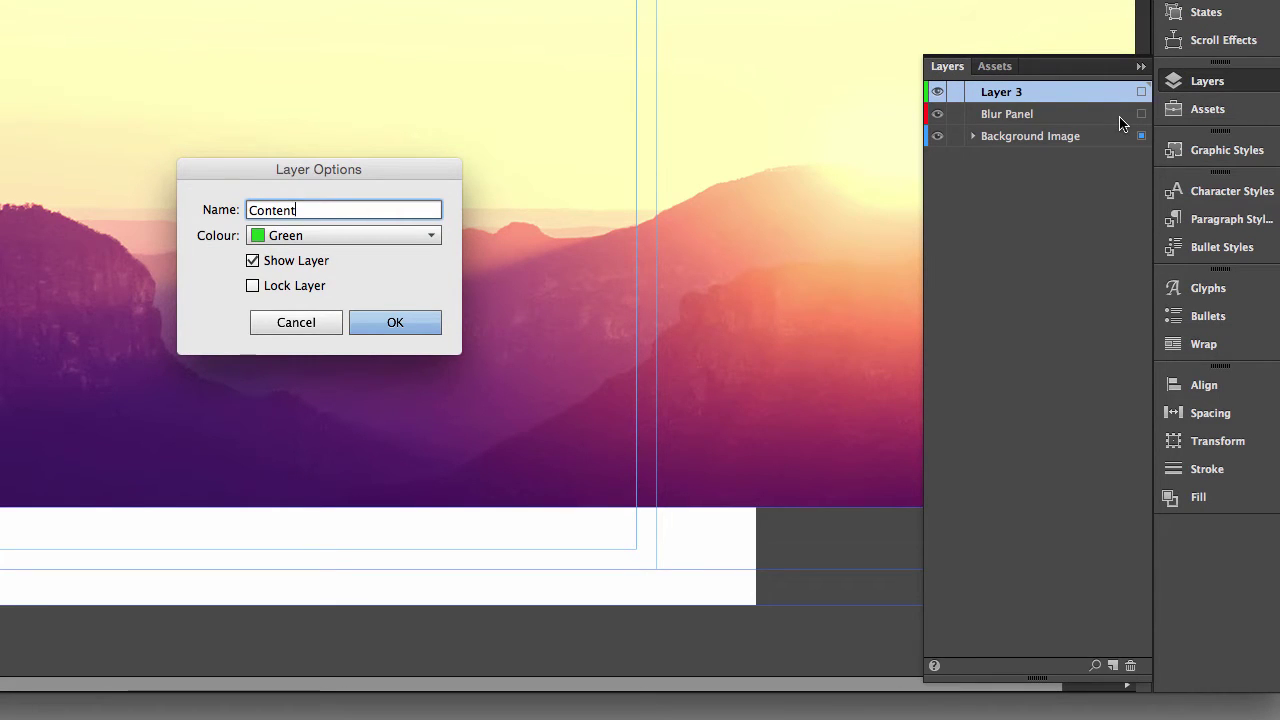
pyautogui.click(394, 322)
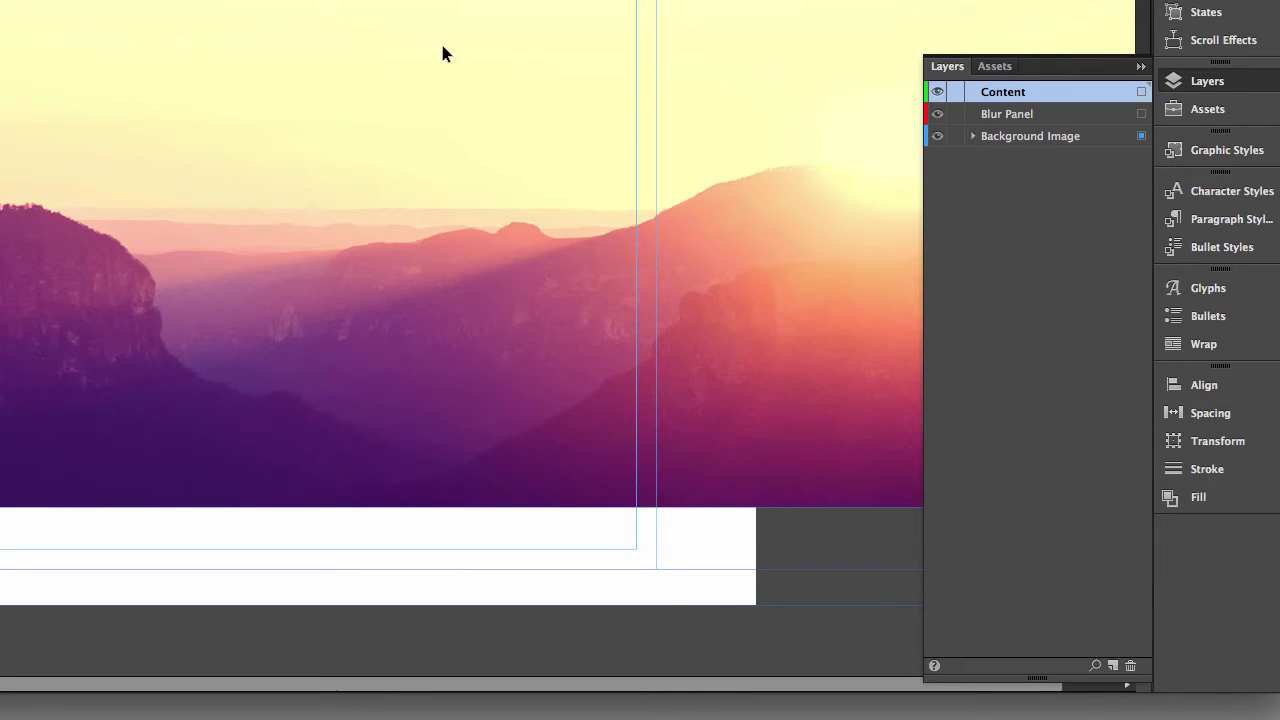
# Check which layer holds the placed background image, both in the layer list and in its layer assignment options
pyautogui.click(779, 534)
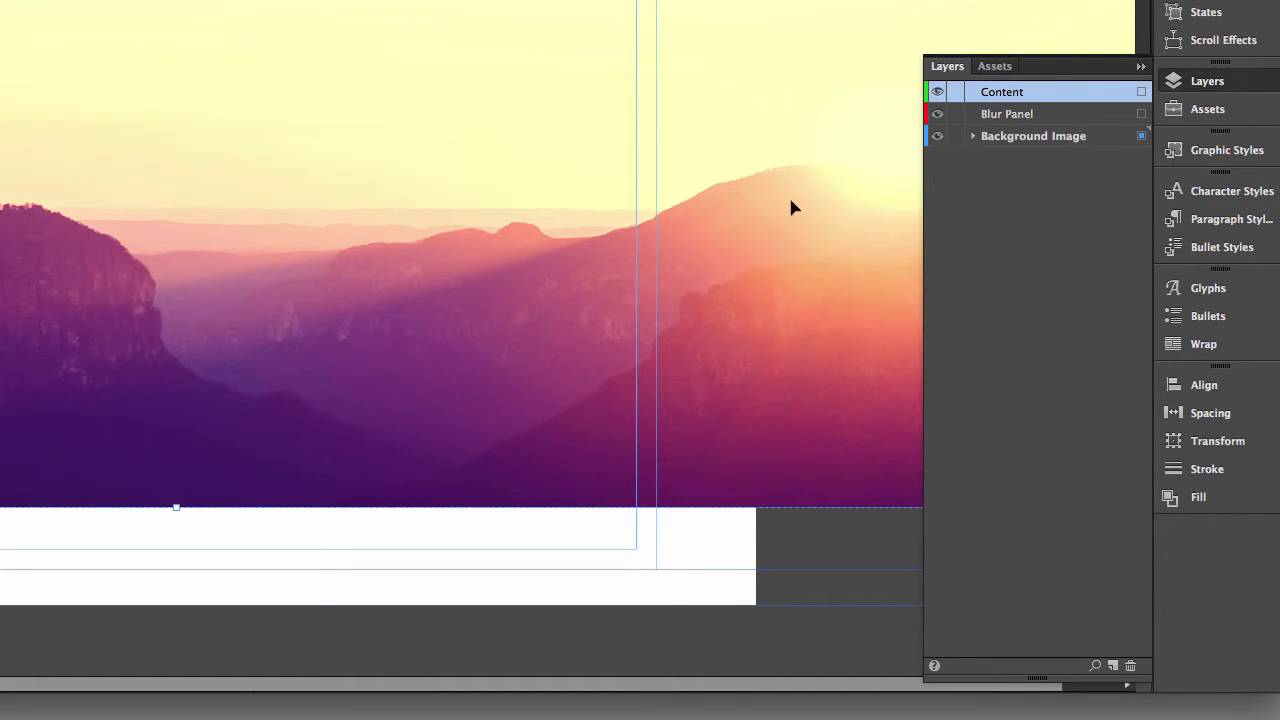
pyautogui.click(973, 136)
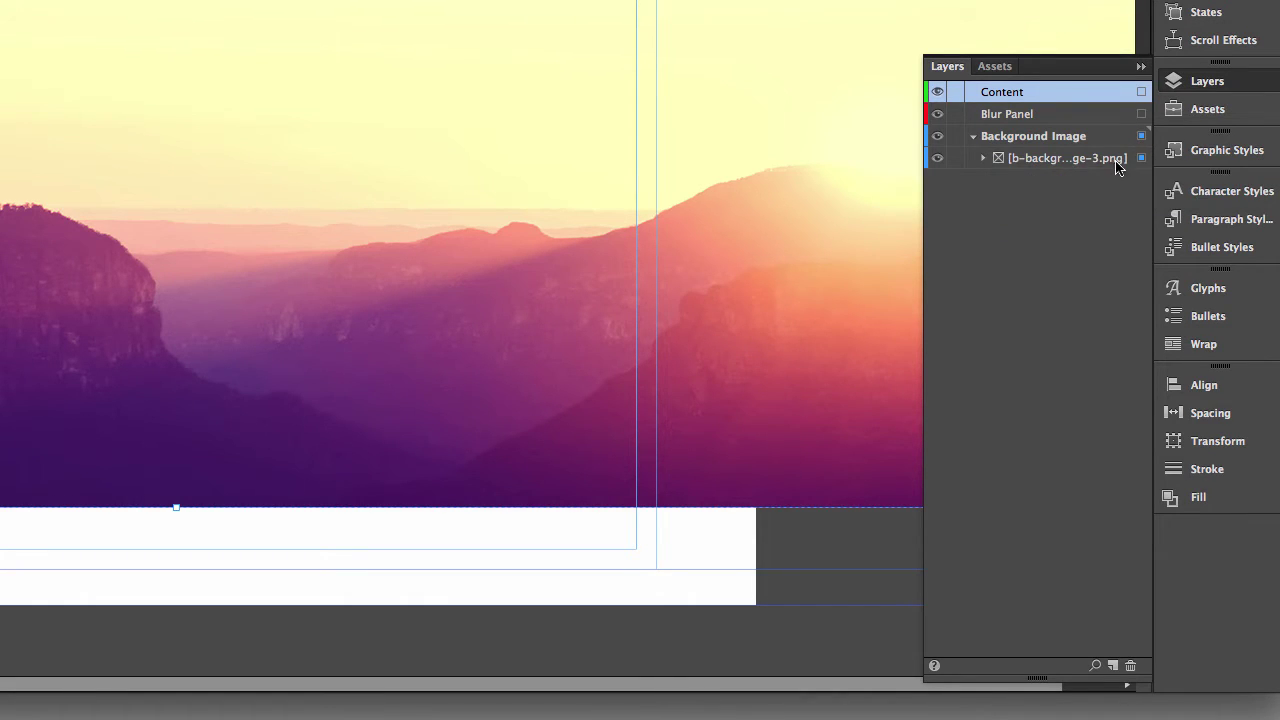
pyautogui.rightClick(483, 354)
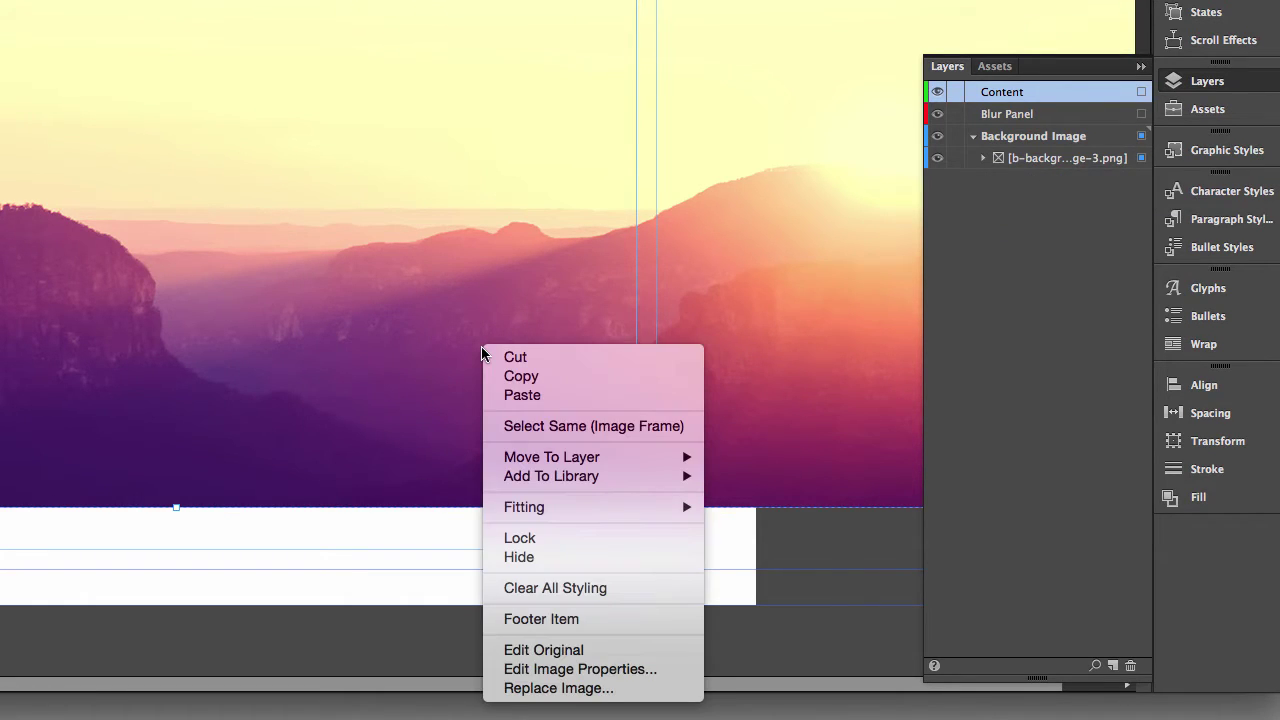
pyautogui.moveTo(530, 457)
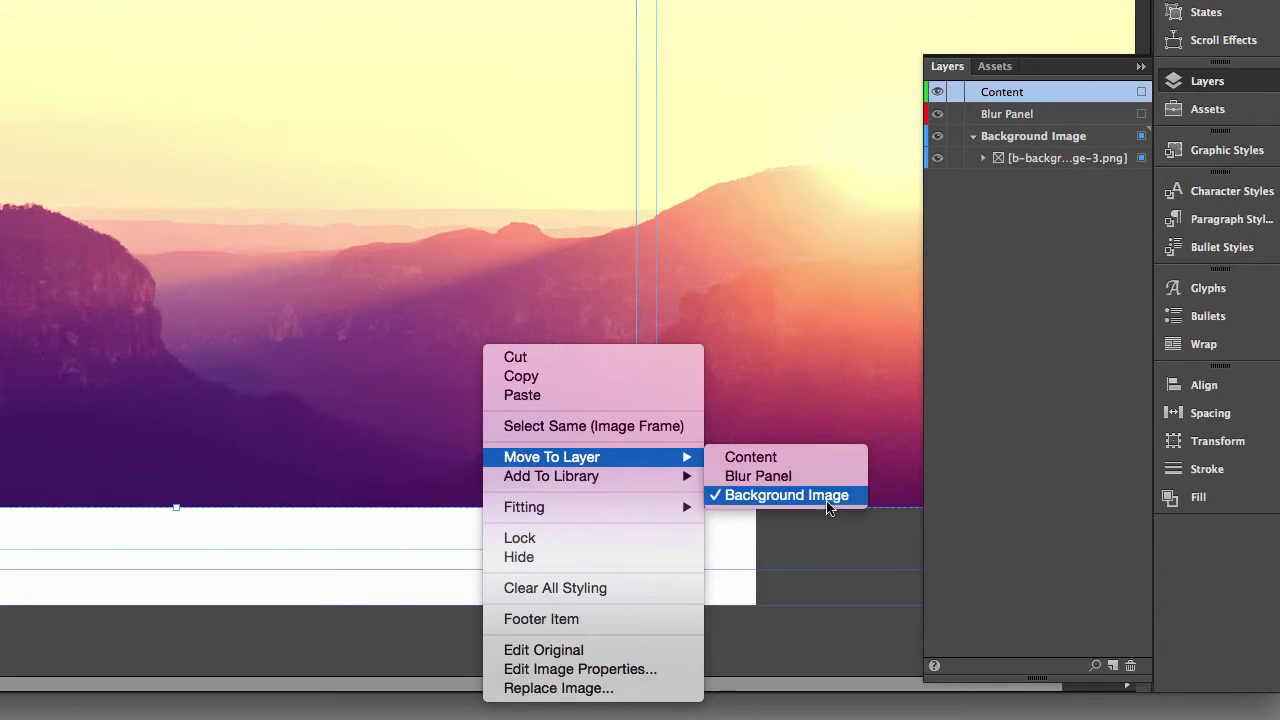
pyautogui.click(298, 562)
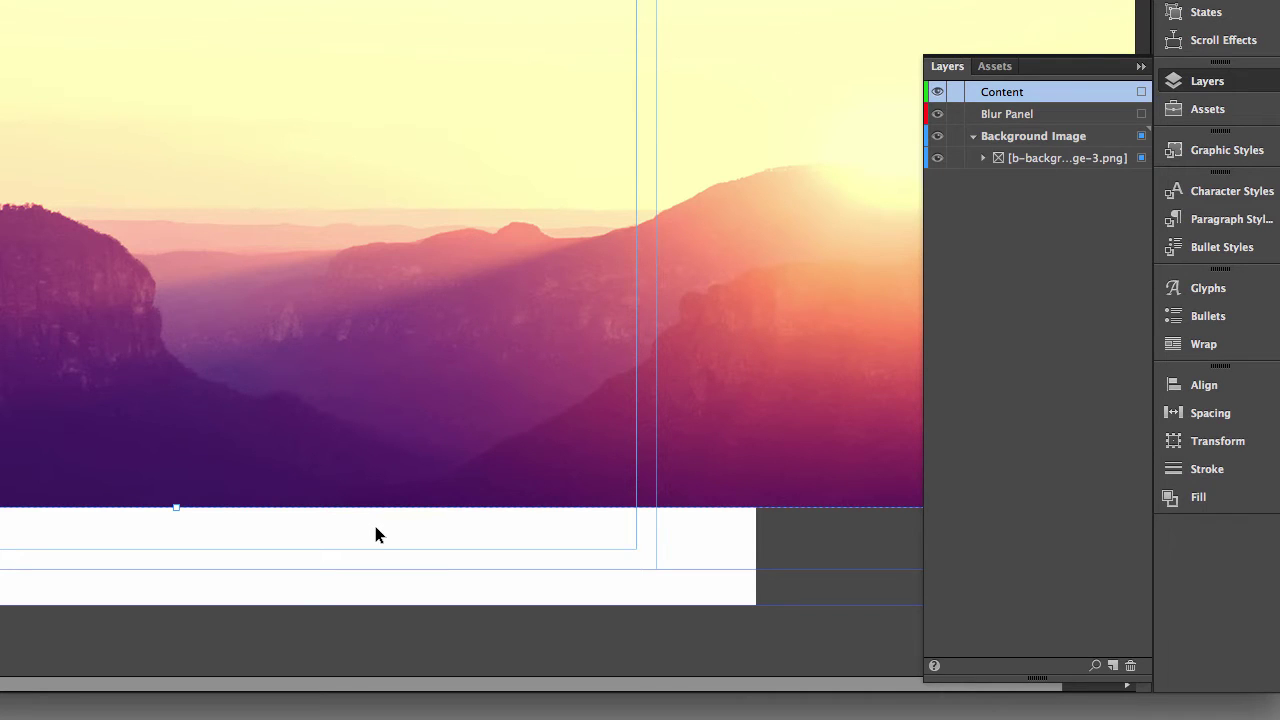
pyautogui.click(973, 136)
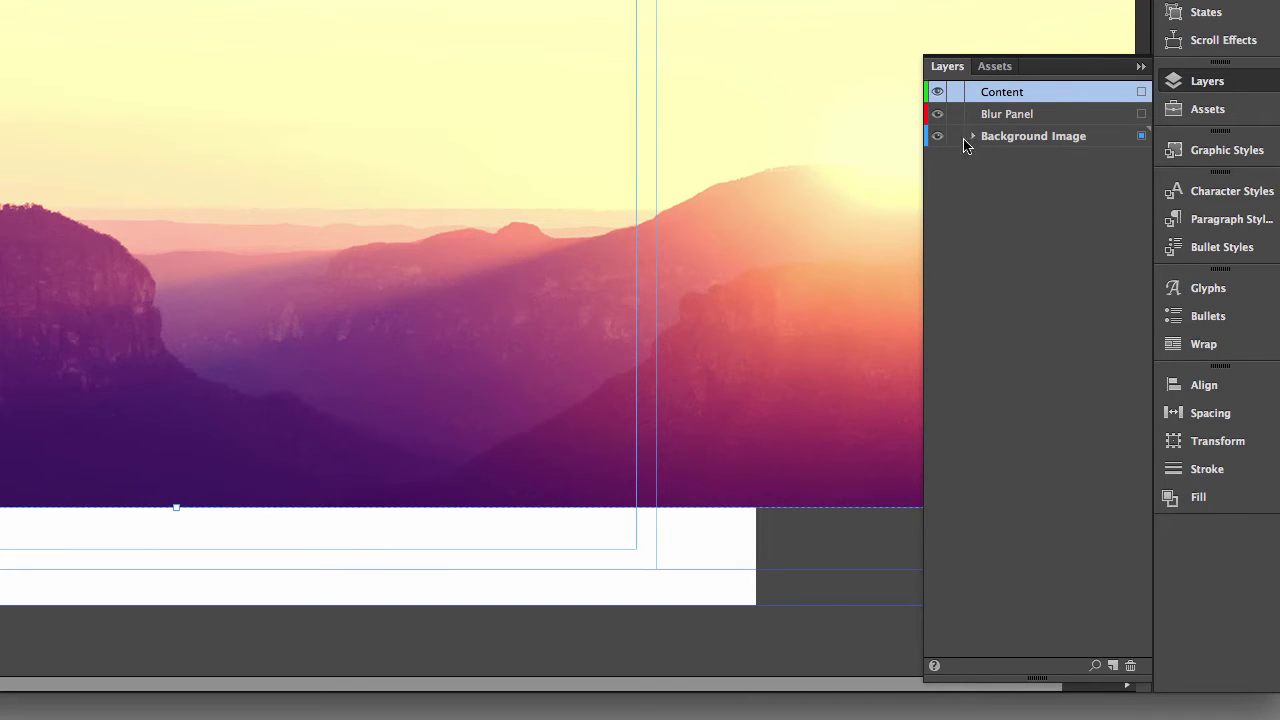
# Try out locking, hiding and showing the Background Image layer, leaving it visible and unlocked
pyautogui.click(955, 136)
pyautogui.click(937, 136)
pyautogui.click(937, 136)
pyautogui.click(937, 136)
pyautogui.click(938, 136)
pyautogui.click(955, 136)
# Try moving the background image to about X -490, Y 103, and undo the move
pyautogui.click(116, 161)
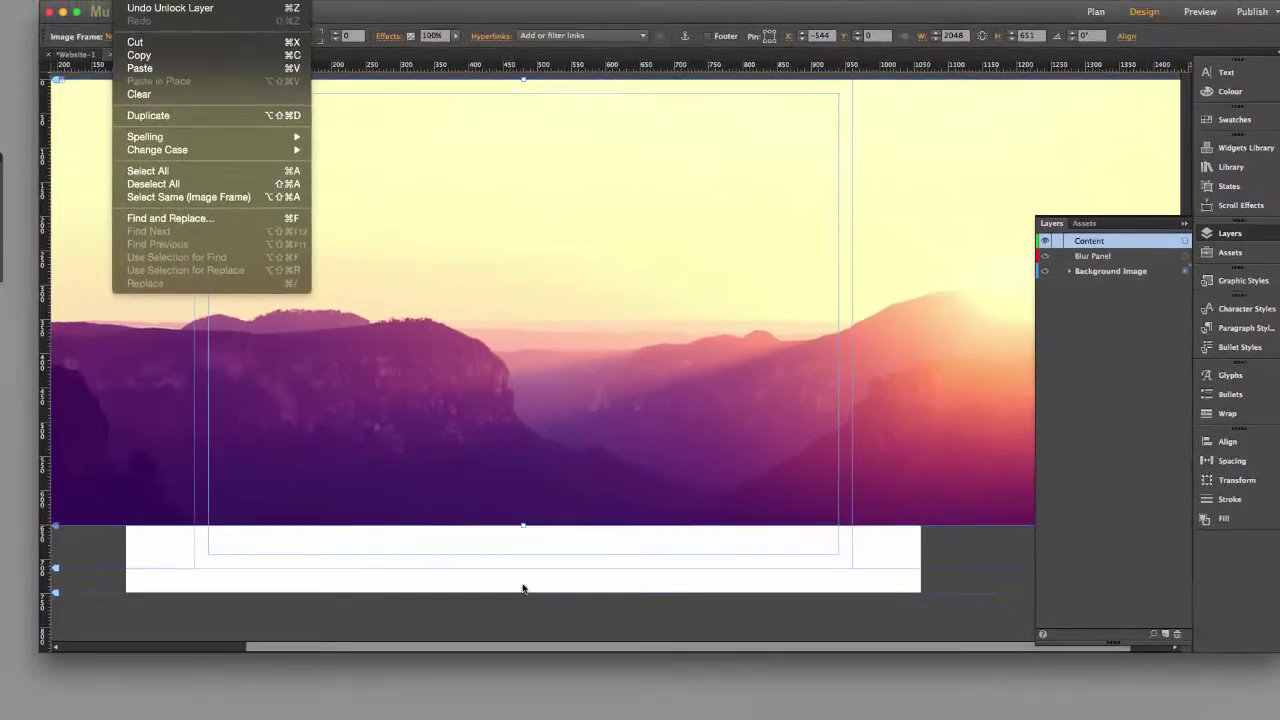
pyautogui.press('Escape')
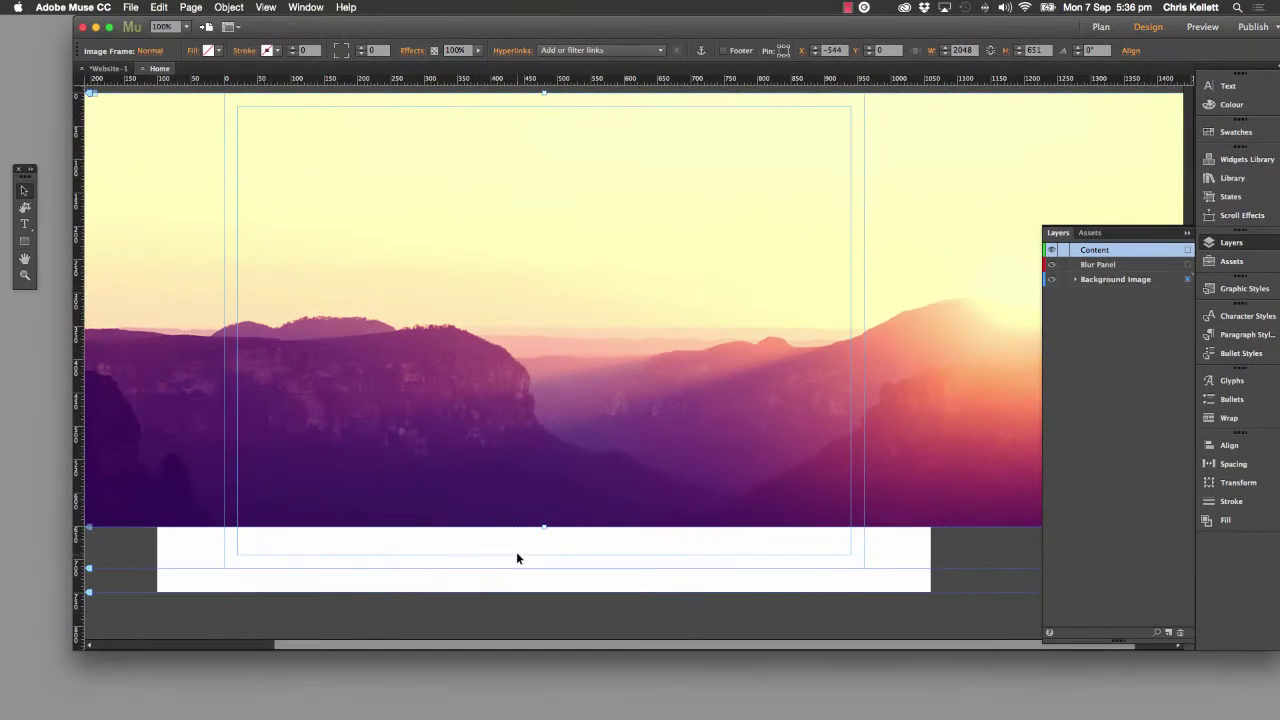
pyautogui.moveTo(437, 393); pyautogui.dragTo(477, 466)
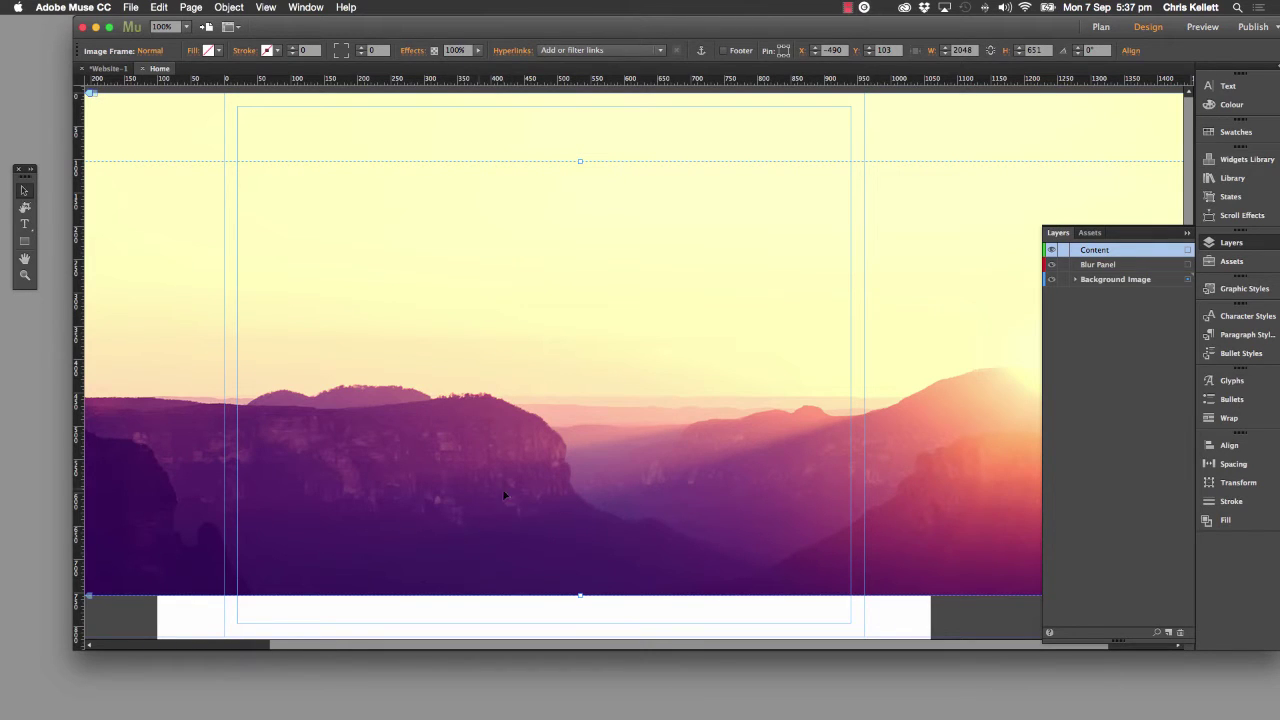
pyautogui.press('super+z')
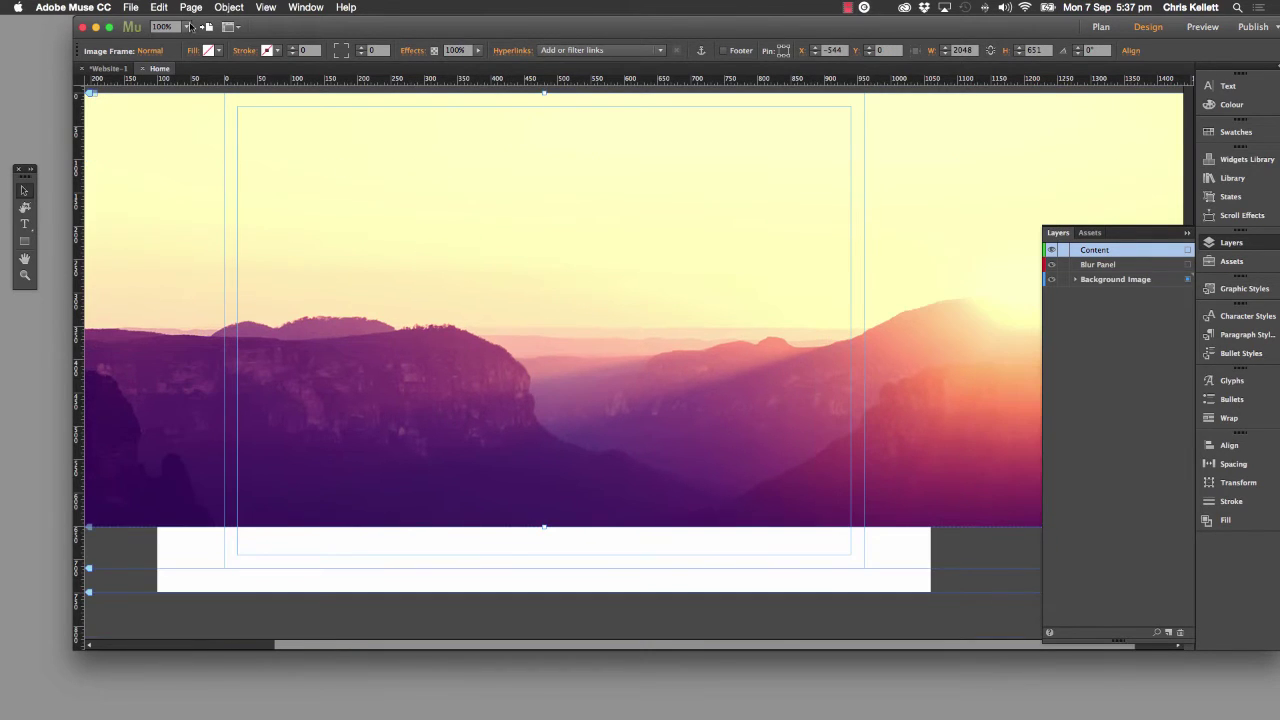
# Duplicate the background image and align the copy exactly over the original at X -544, Y 0
pyautogui.click(157, 7)
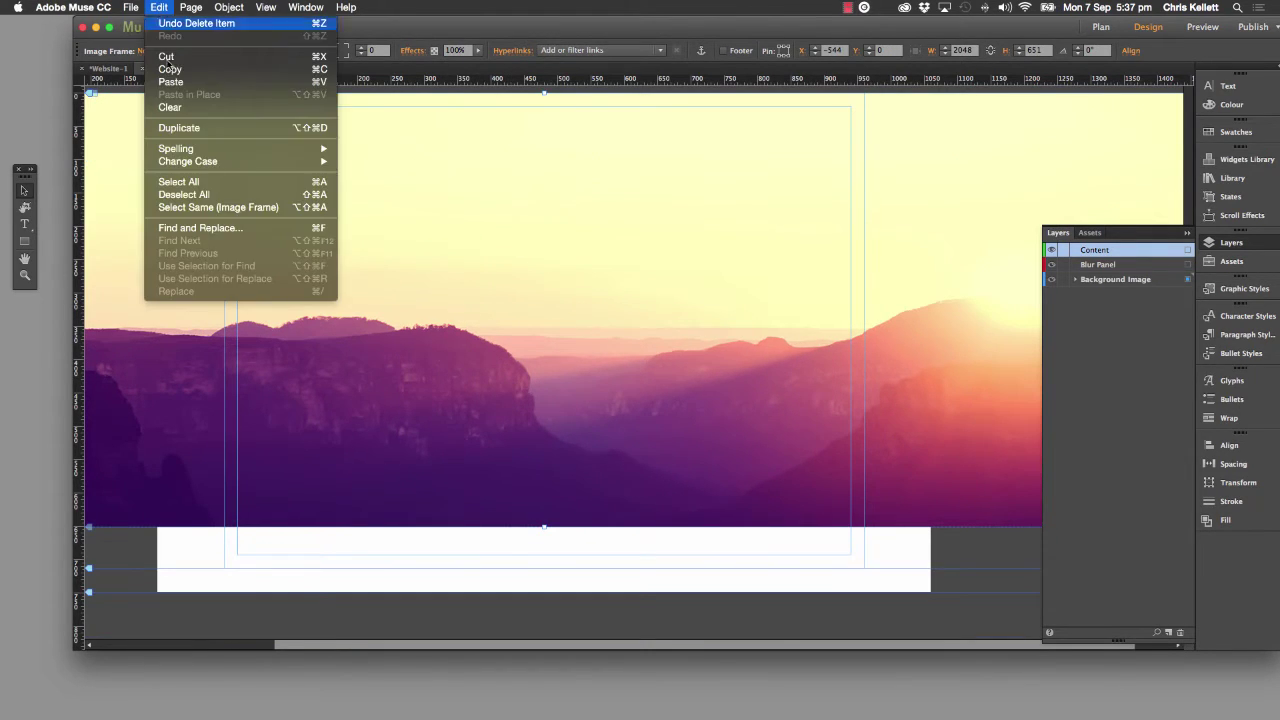
pyautogui.click(188, 128)
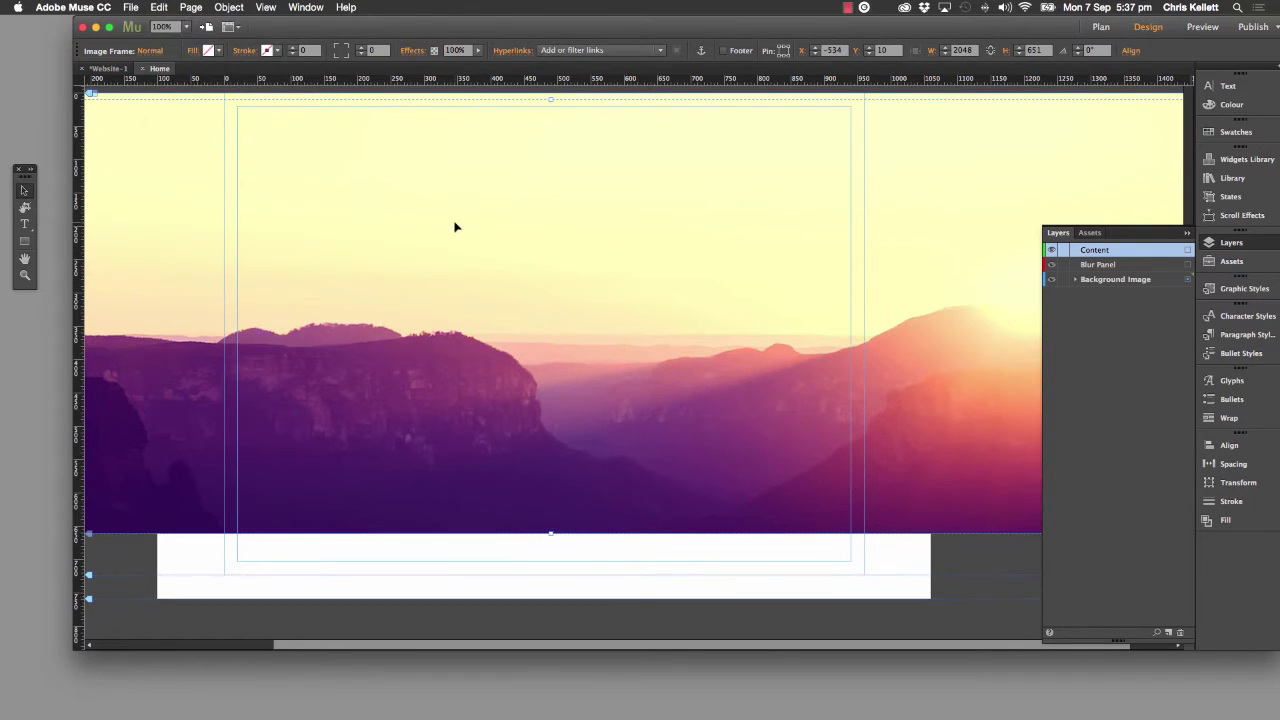
pyautogui.moveTo(454, 227)
pyautogui.mouseDown()
pyautogui.moveTo(414, 214)
pyautogui.moveTo(420, 226)
pyautogui.moveTo(450, 222)
pyautogui.mouseUp()
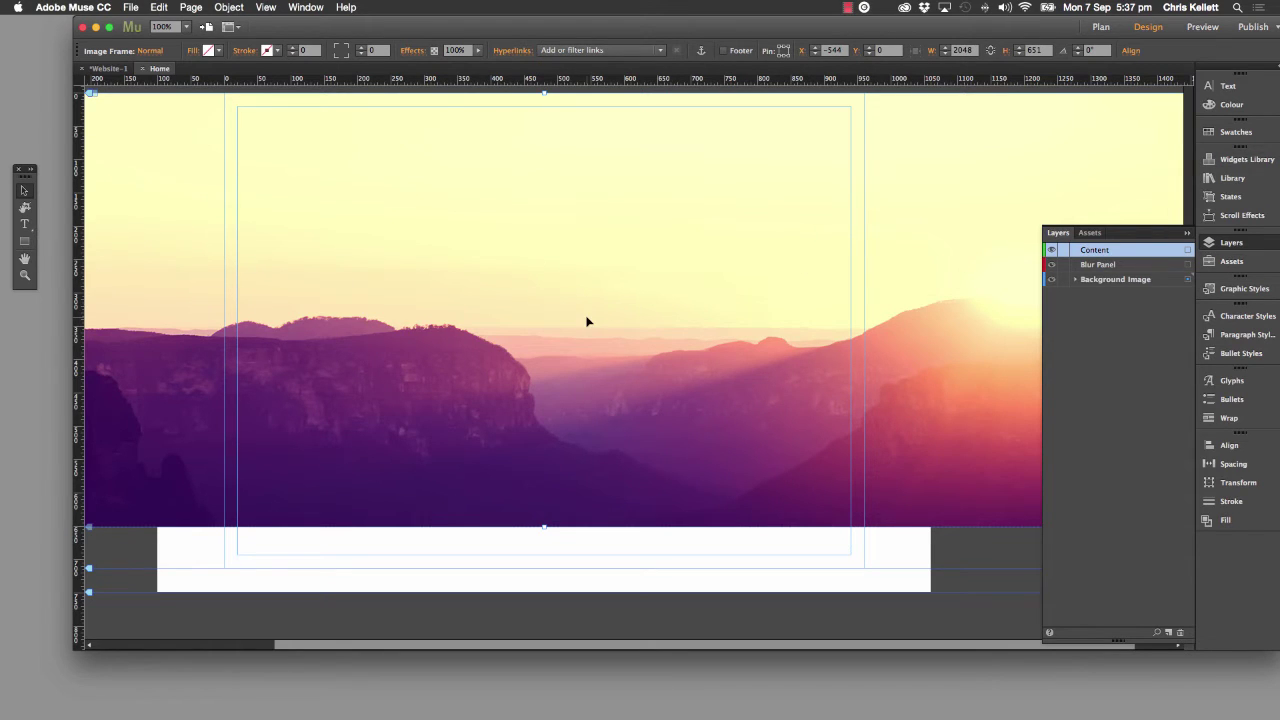
# Move the duplicate image to the Blur Panel layer and lock the Background Image layer
pyautogui.rightClick(560, 283)
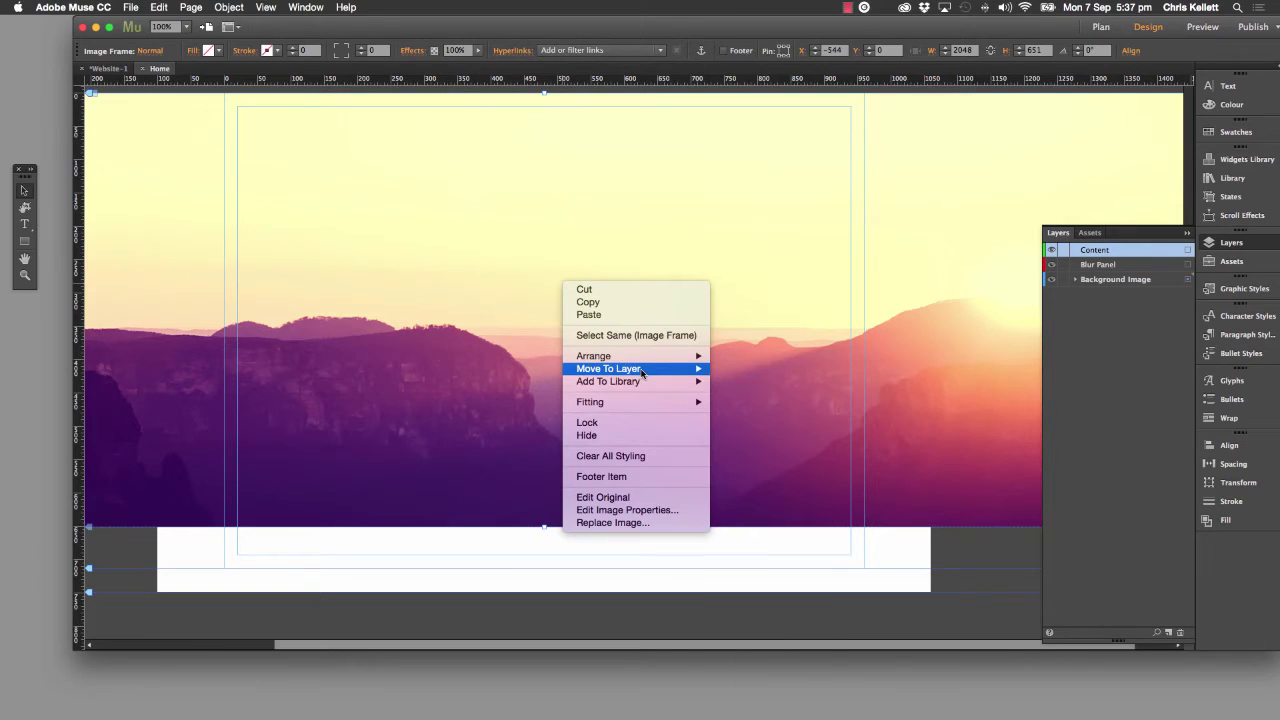
pyautogui.moveTo(643, 373)
pyautogui.click(748, 382)
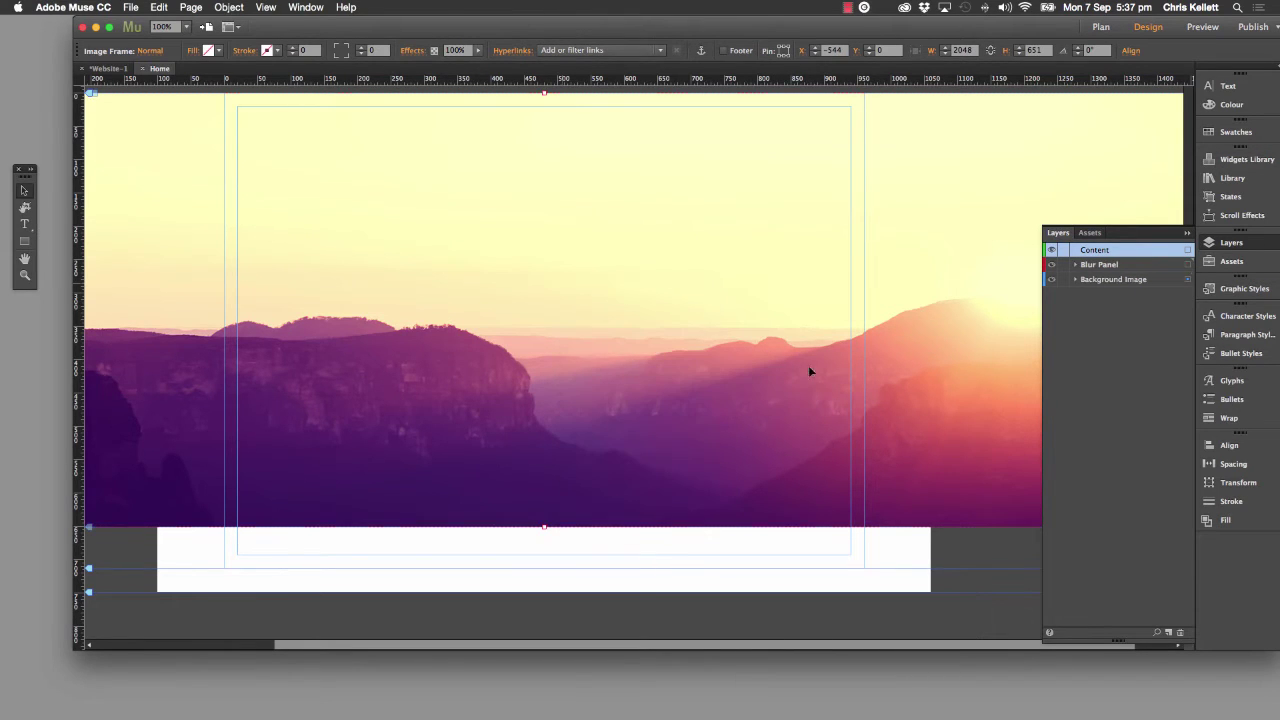
pyautogui.click(1063, 280)
pyautogui.click(1075, 264)
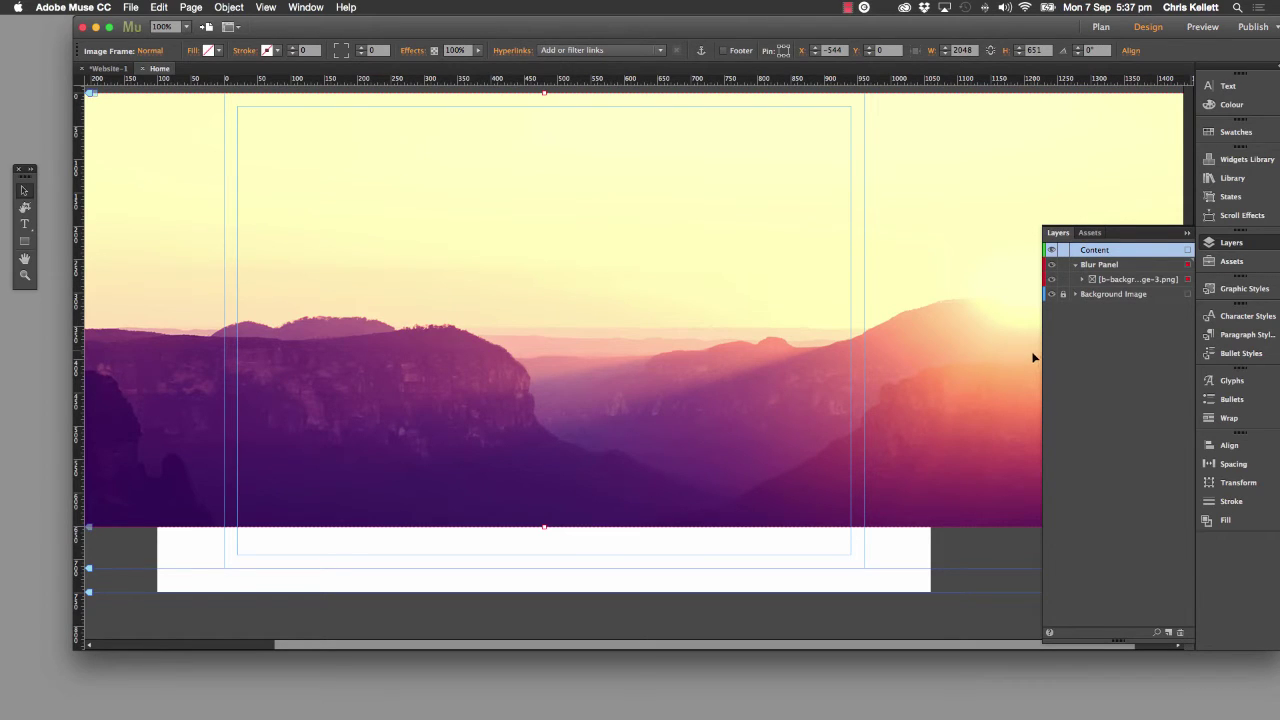
pyautogui.click(728, 563)
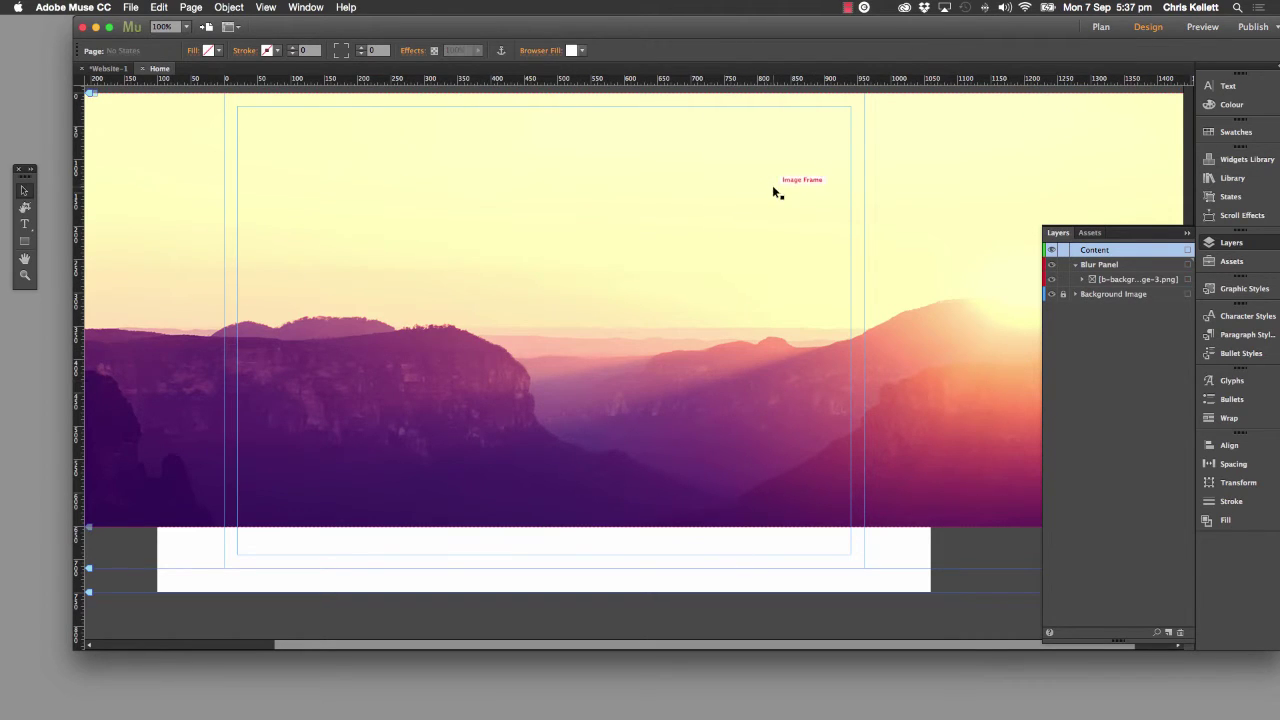
# At 50% zoom, try scaling the Blur Panel image down proportionally to about 1535 × 488, and undo the scaling
pyautogui.click(186, 27)
pyautogui.click(192, 41)
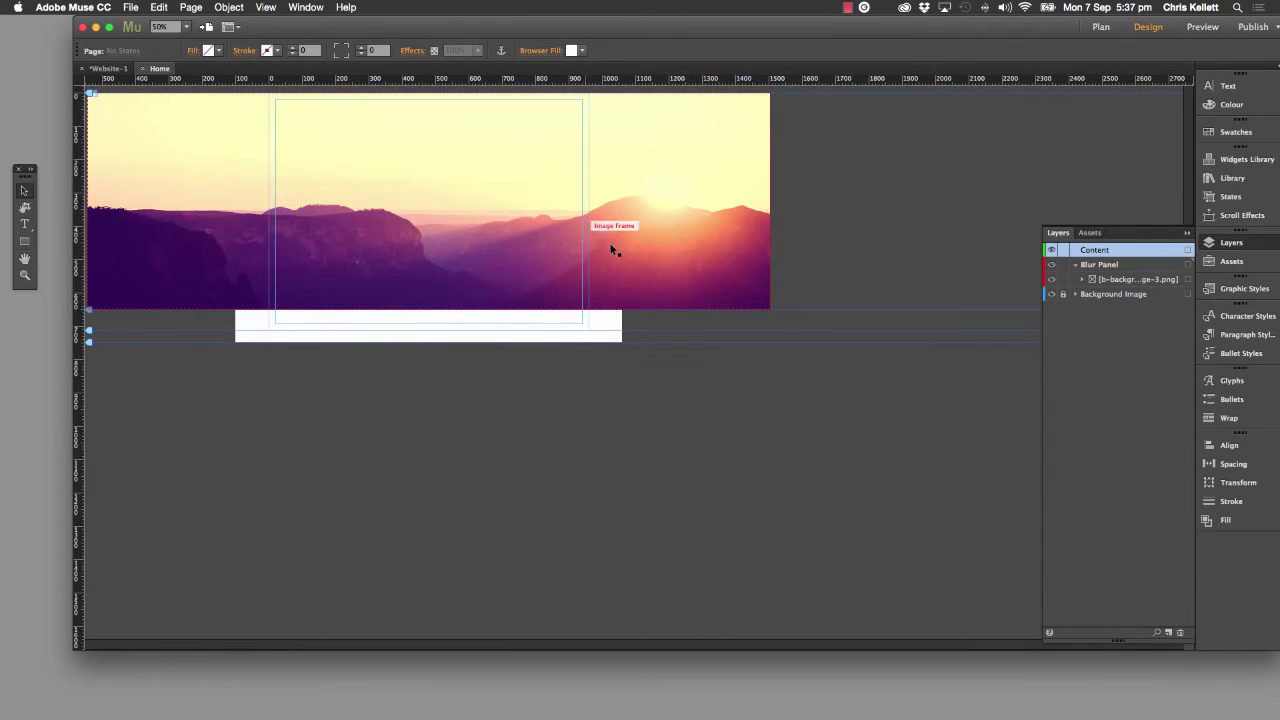
pyautogui.click(405, 235)
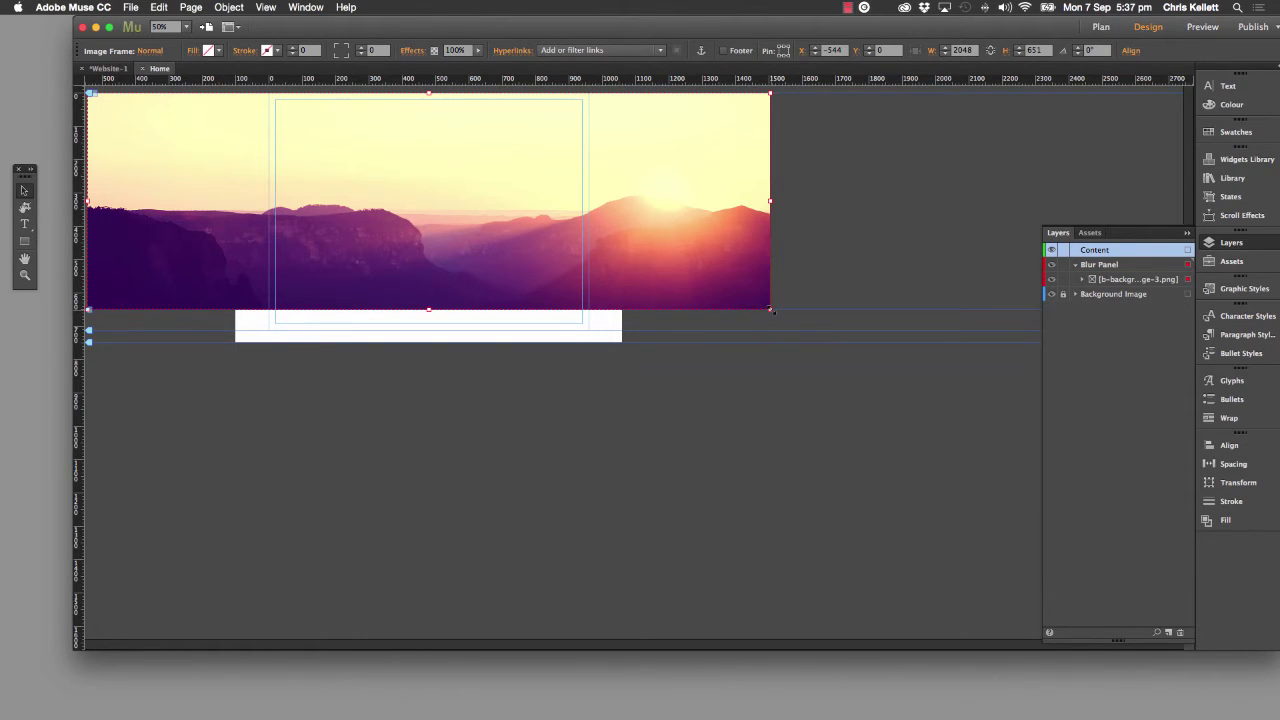
pyautogui.moveTo(770, 310); pyautogui.dragTo(573, 260)
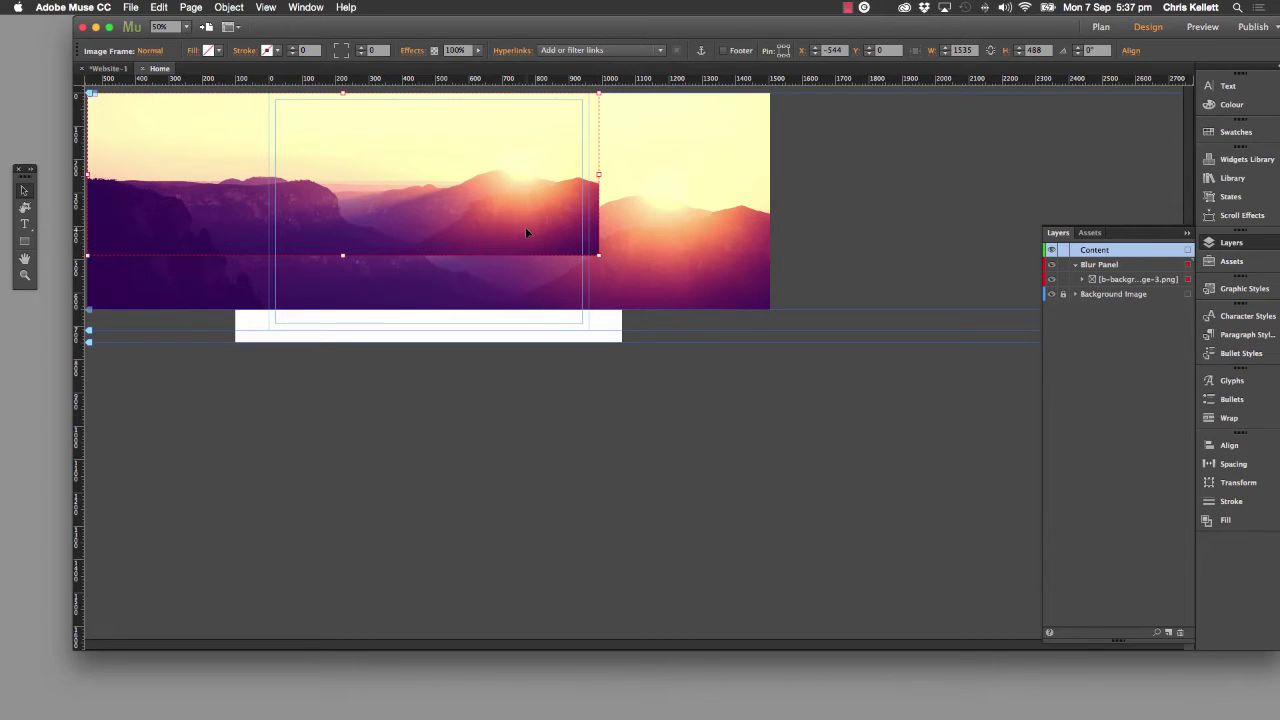
pyautogui.press('super+z')
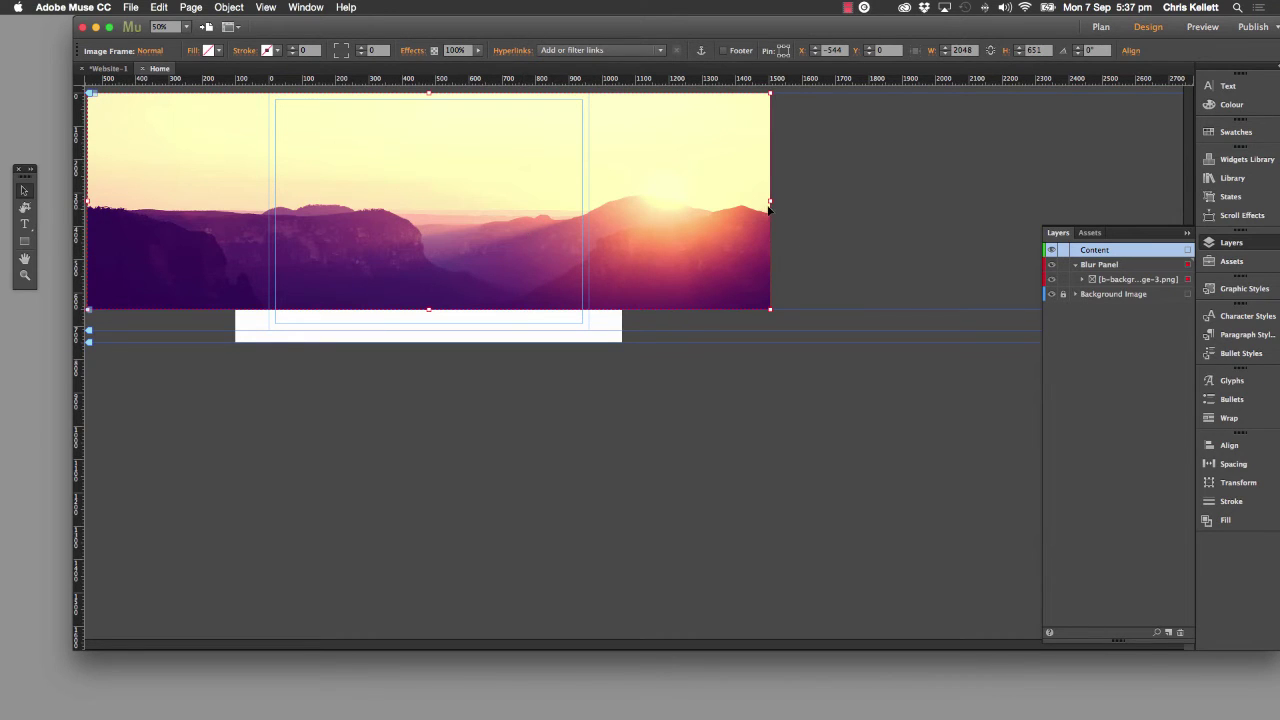
# Squeeze the Blur Panel image from all four sides, without keeping its proportions, to about 344 × 260 at X 392, Y 182
pyautogui.moveTo(770, 203); pyautogui.dragTo(514, 201)
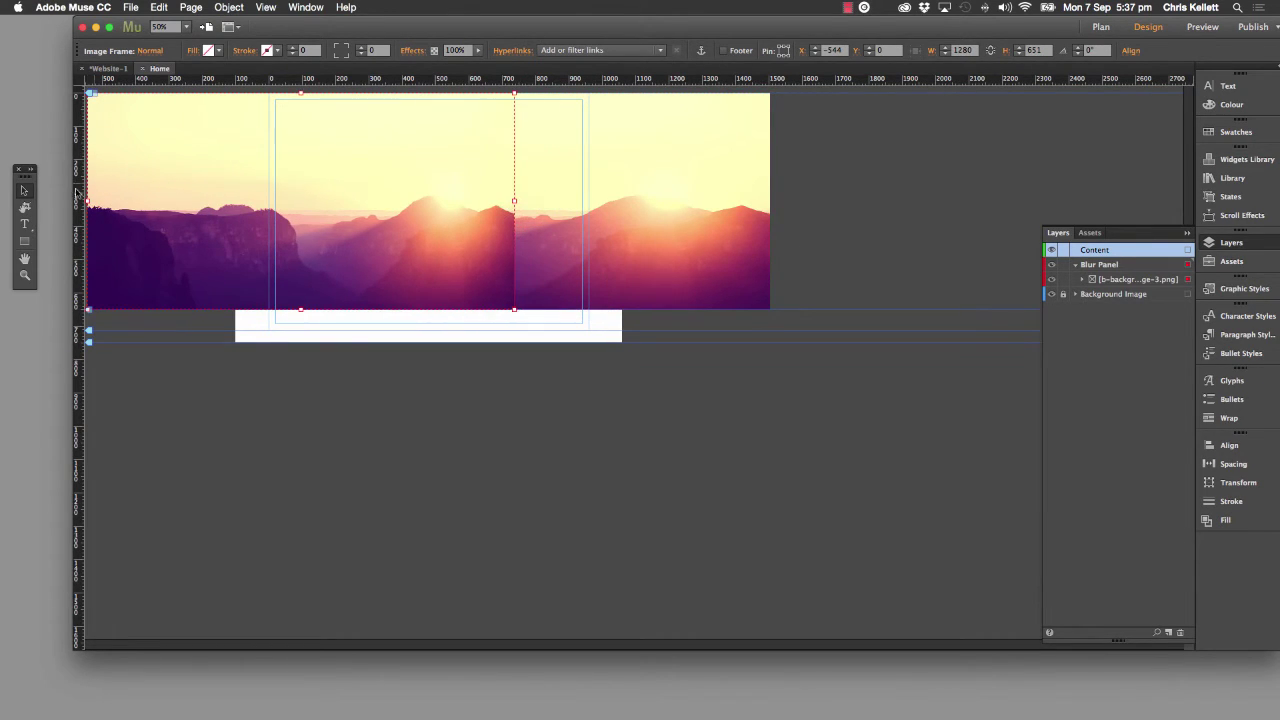
pyautogui.moveTo(88, 201); pyautogui.dragTo(399, 238)
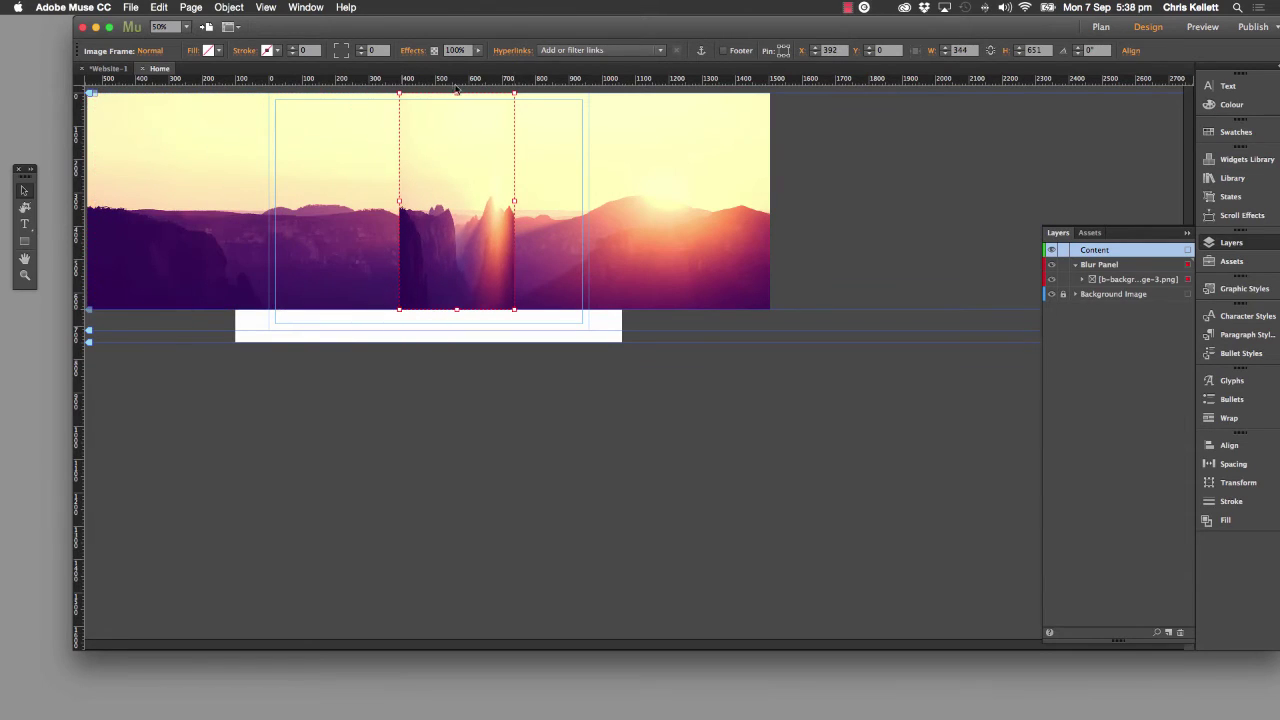
pyautogui.moveTo(457, 93); pyautogui.dragTo(457, 153)
pyautogui.moveTo(457, 309); pyautogui.dragTo(457, 240)
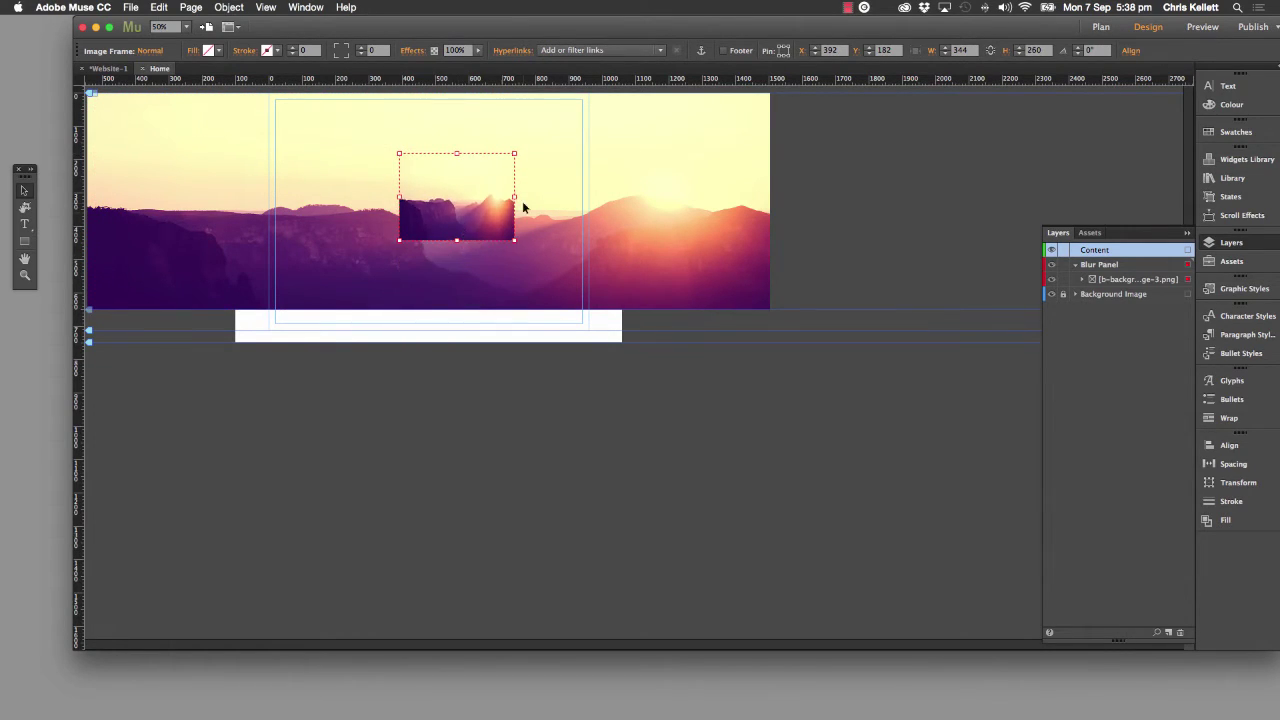
# Reshape the Blur Panel image into a portrait panel of about 312 × 406, centred on the page at about X 324, Y 114
pyautogui.moveTo(514, 197); pyautogui.dragTo(443, 204)
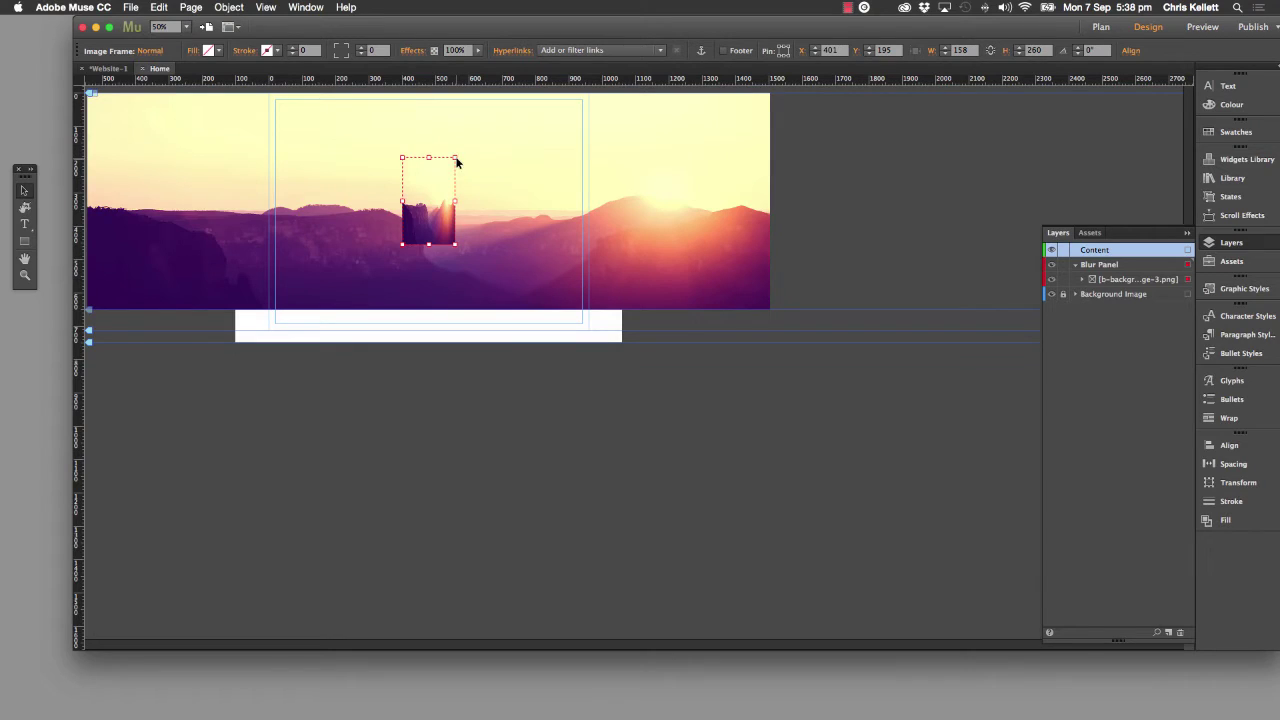
pyautogui.moveTo(456, 160); pyautogui.dragTo(475, 143)
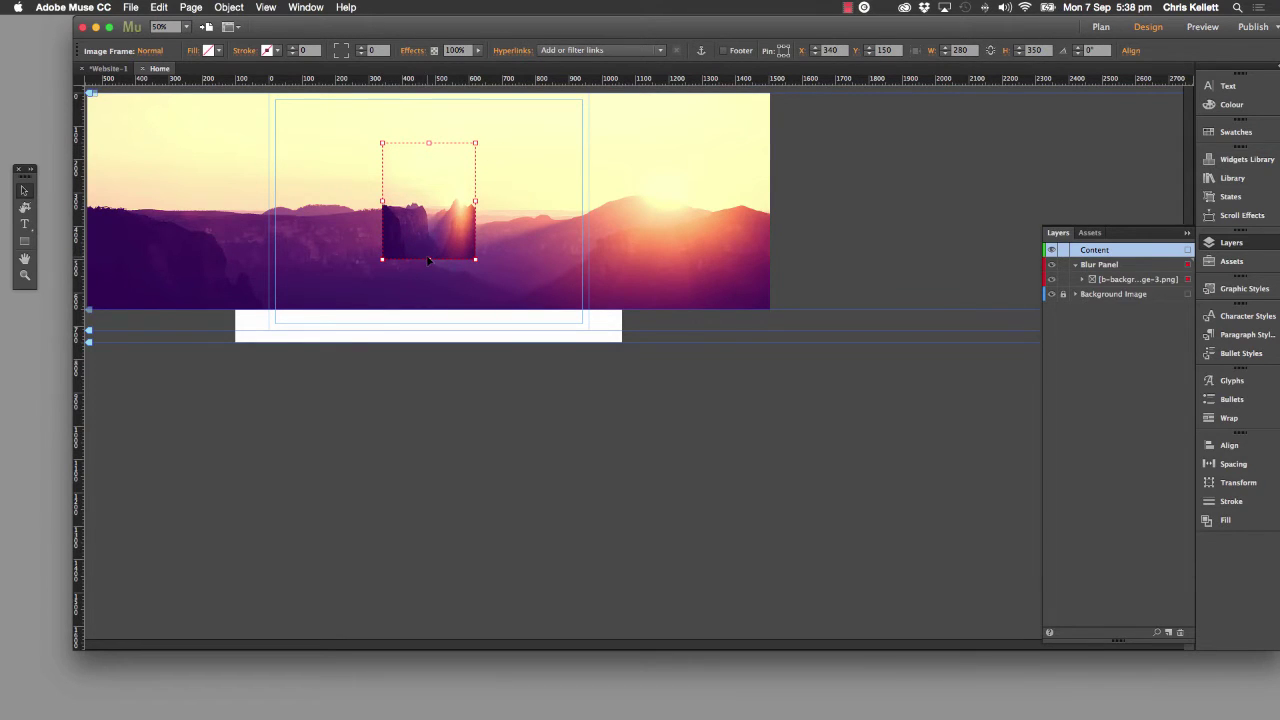
pyautogui.moveTo(428, 260); pyautogui.dragTo(436, 278)
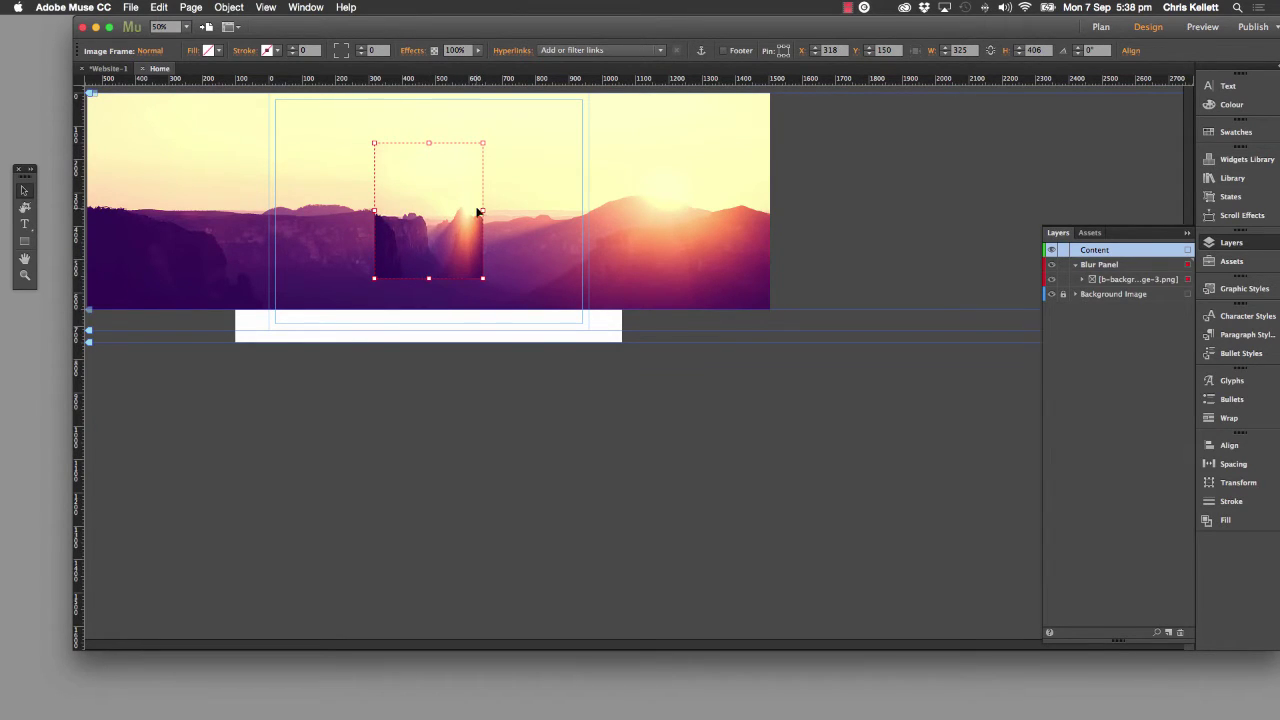
pyautogui.moveTo(481, 210); pyautogui.dragTo(444, 197)
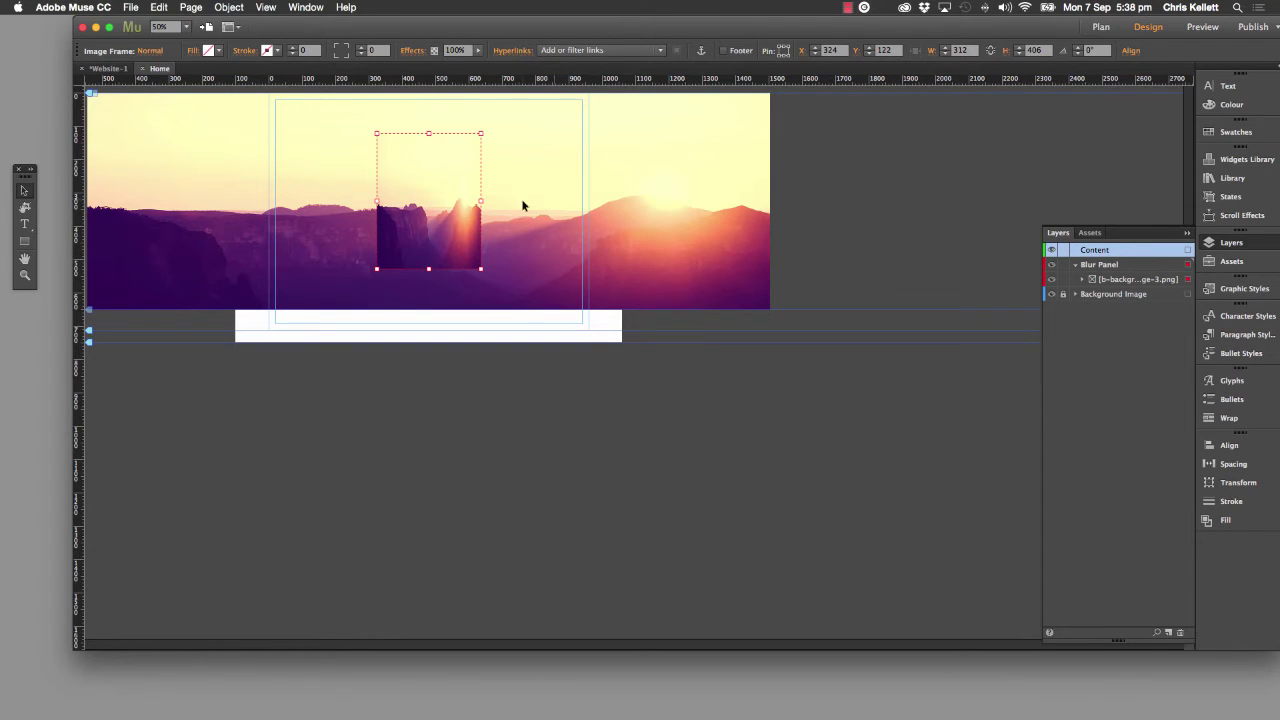
pyautogui.moveTo(438, 193); pyautogui.dragTo(440, 188)
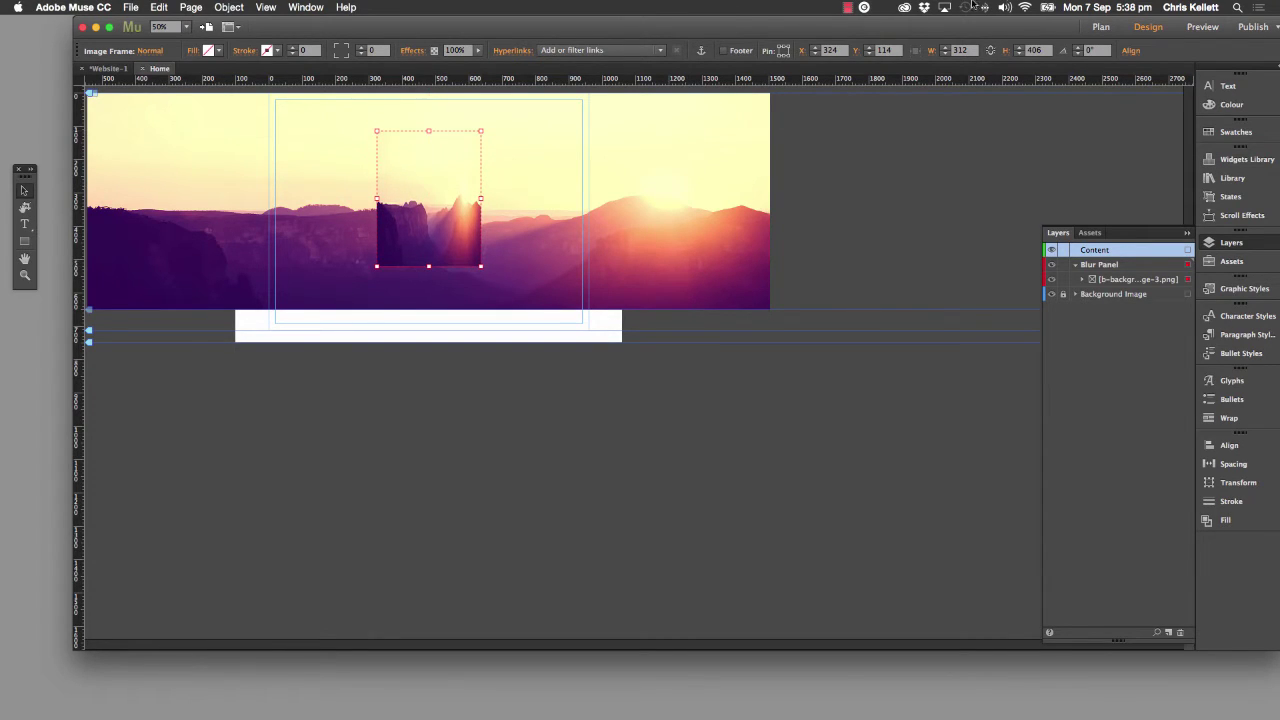
# Scale the Blur Panel image proportionally to about 294 × 383 at X 324, Y 126, and preview the page
pyautogui.click(962, 50)
pyautogui.moveTo(815, 716)
pyautogui.moveTo(481, 197); pyautogui.dragTo(476, 198)
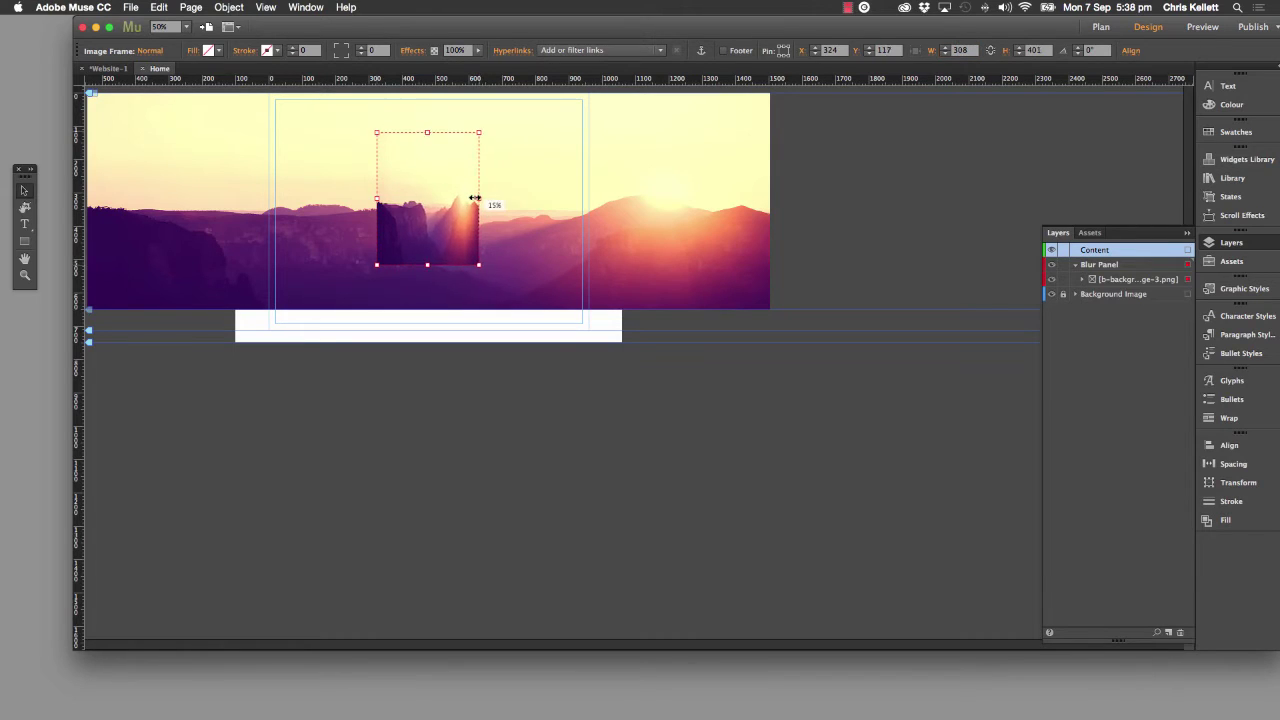
pyautogui.click(492, 199)
pyautogui.click(425, 199)
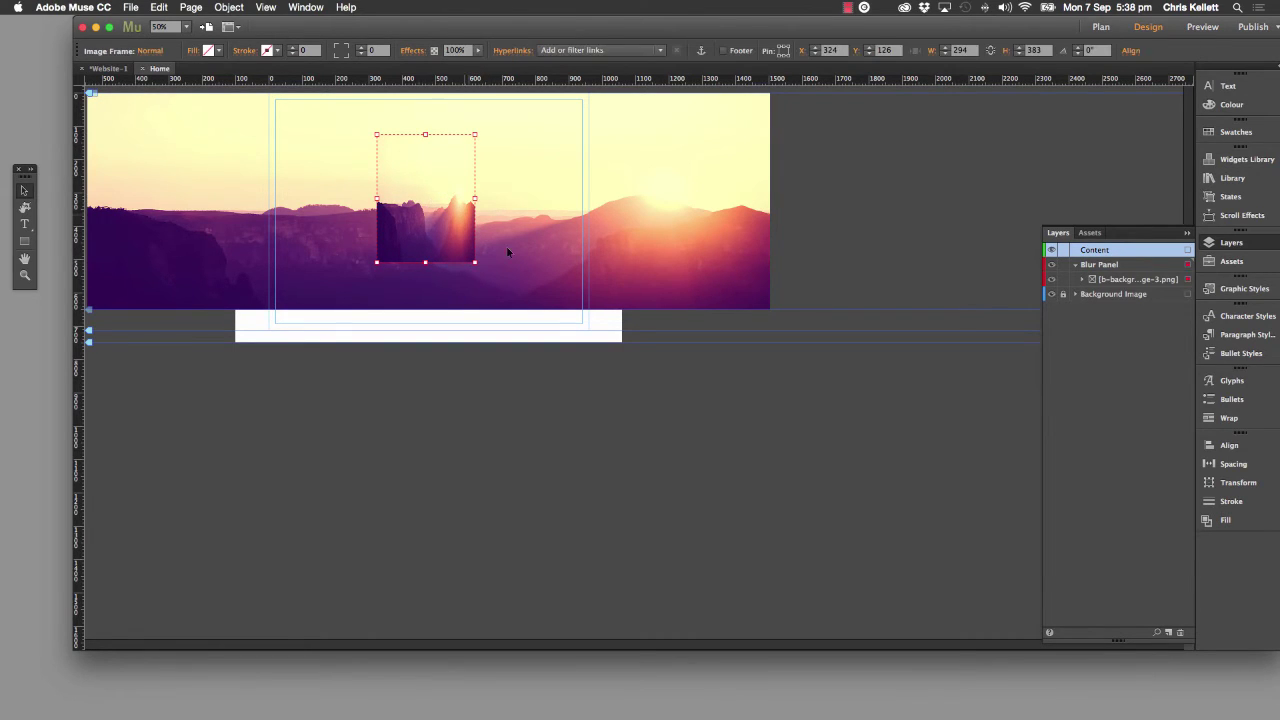
pyautogui.click(1203, 27)
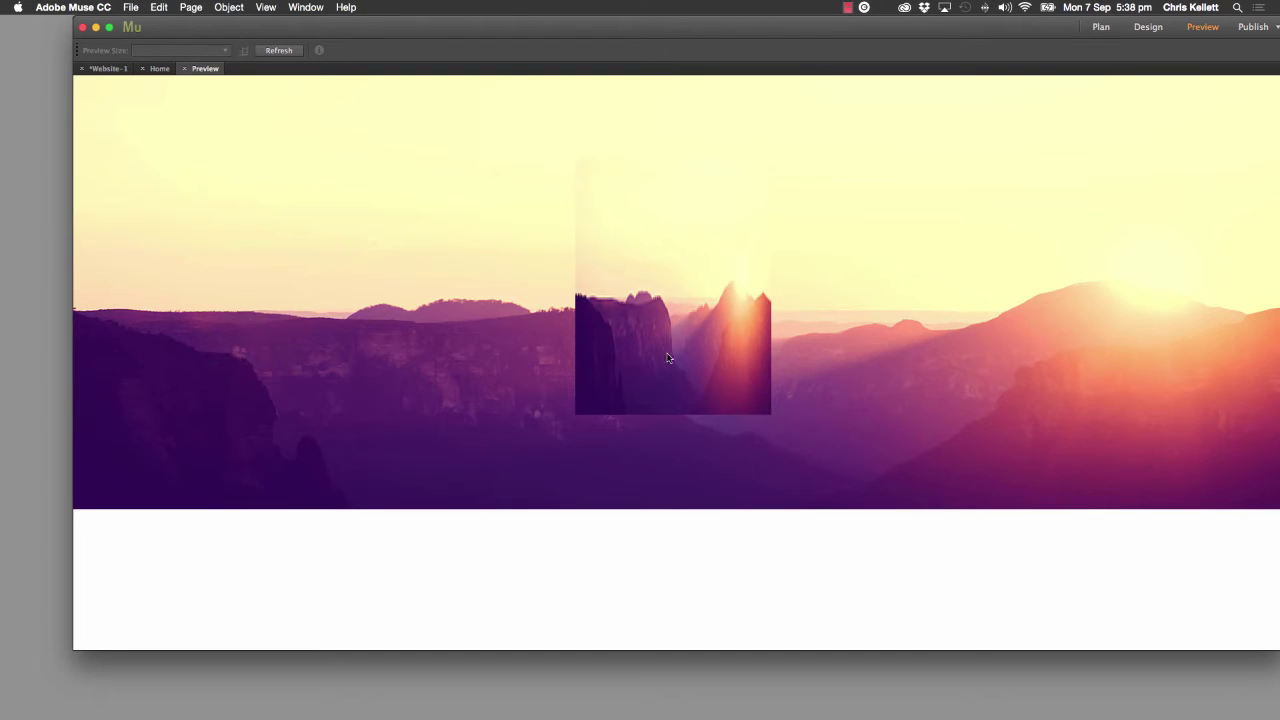
pyautogui.click(184, 68)
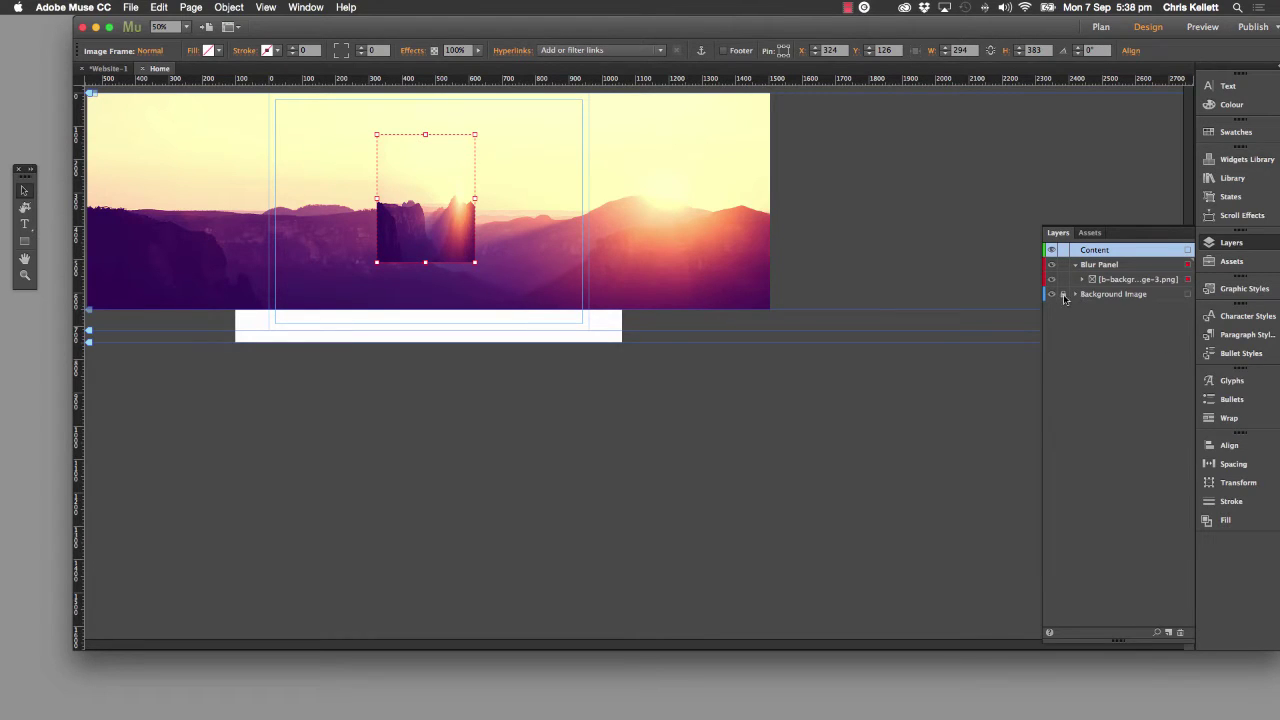
# Unlock the Background Image layer, and set the picture inside the Blur Panel frame to 2048 wide and 651 high
pyautogui.click(707, 219)
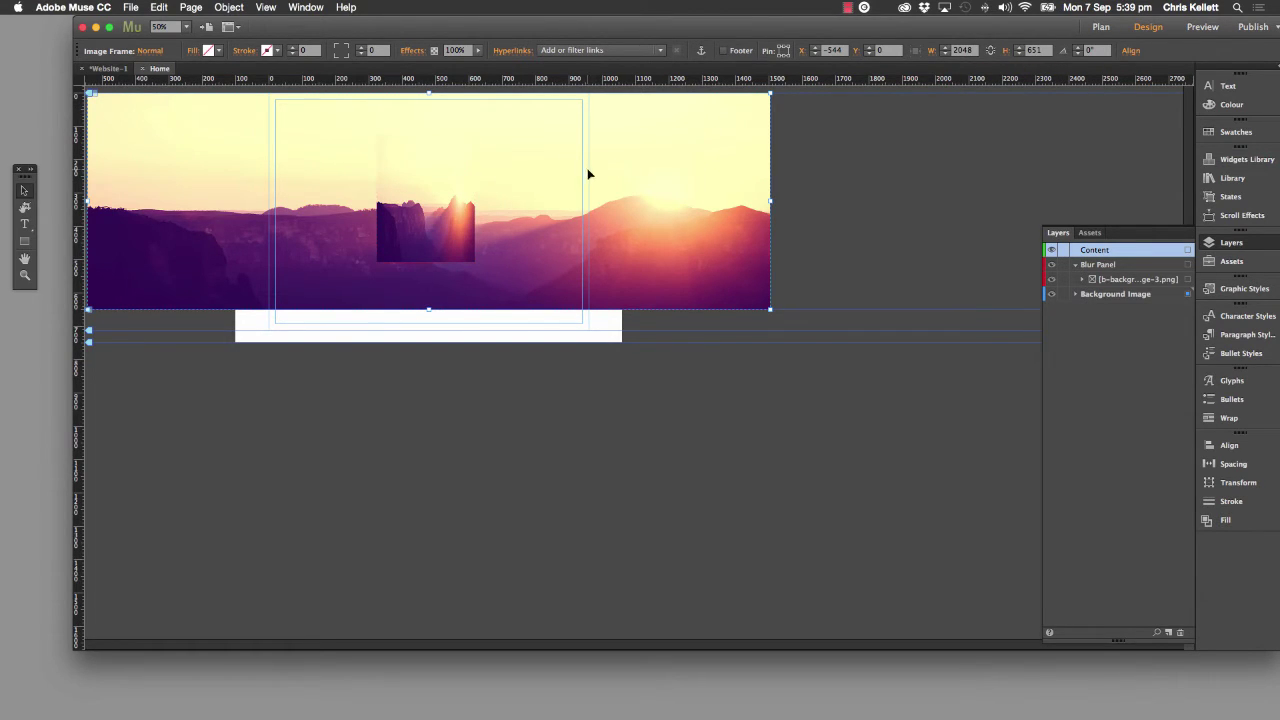
pyautogui.doubleClick(418, 210)
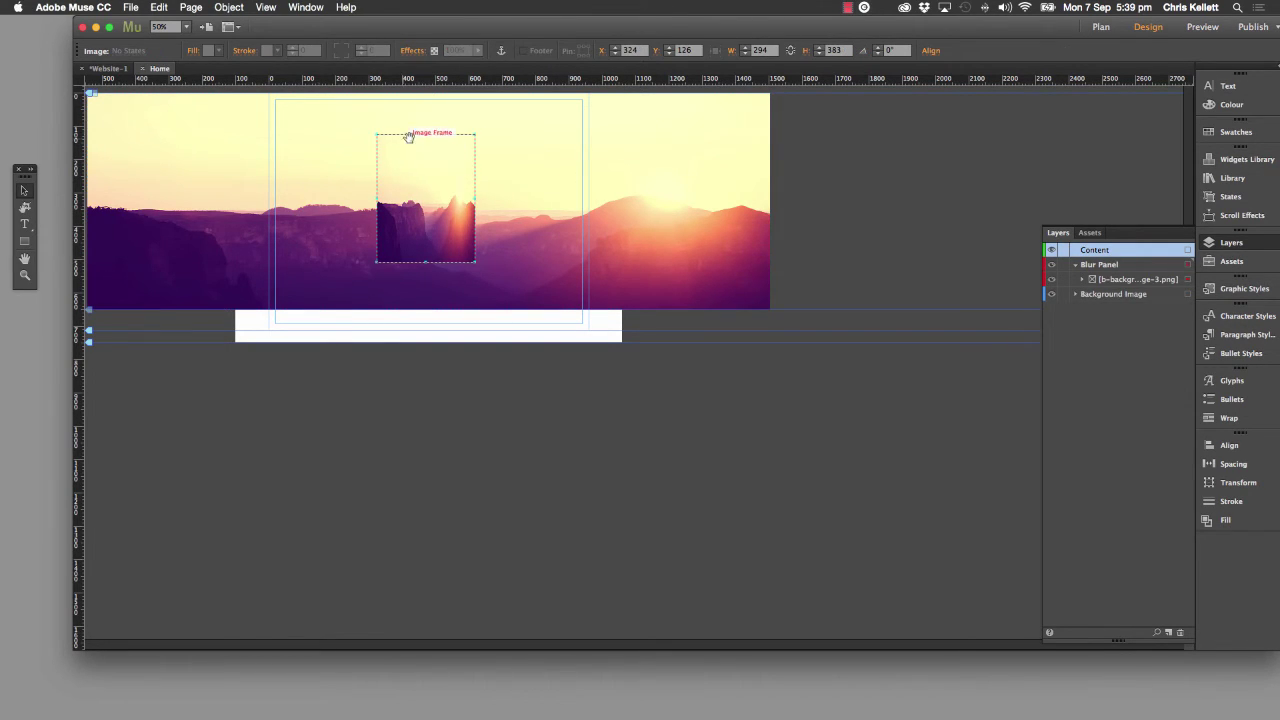
pyautogui.moveTo(436, 158)
pyautogui.mouseDown()
pyautogui.moveTo(409, 177)
pyautogui.moveTo(426, 163)
pyautogui.moveTo(431, 197)
pyautogui.moveTo(394, 191)
pyautogui.moveTo(489, 194)
pyautogui.moveTo(434, 206)
pyautogui.moveTo(391, 197)
pyautogui.moveTo(452, 185)
pyautogui.moveTo(409, 191)
pyautogui.moveTo(433, 157)
pyautogui.mouseUp()
pyautogui.moveTo(417, 171); pyautogui.dragTo(453, 165)
pyautogui.click(756, 52)
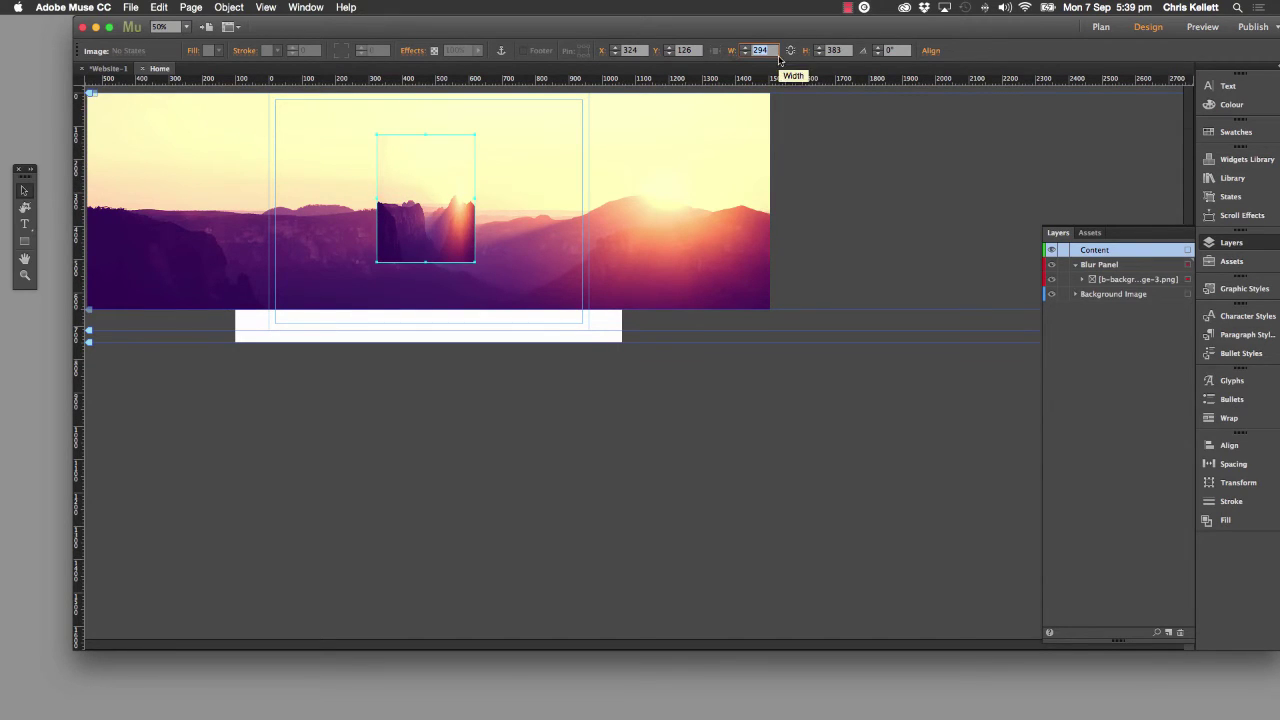
pyautogui.write('2048')
pyautogui.press('Tab')
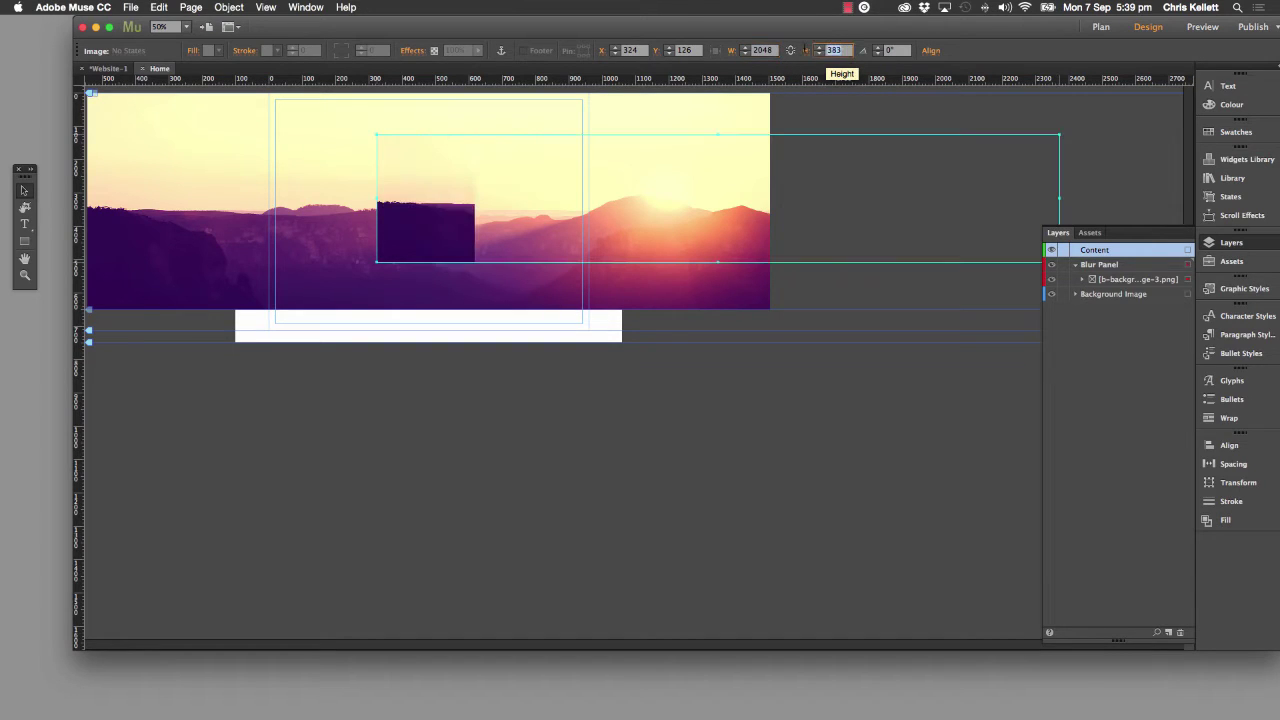
pyautogui.write('65')
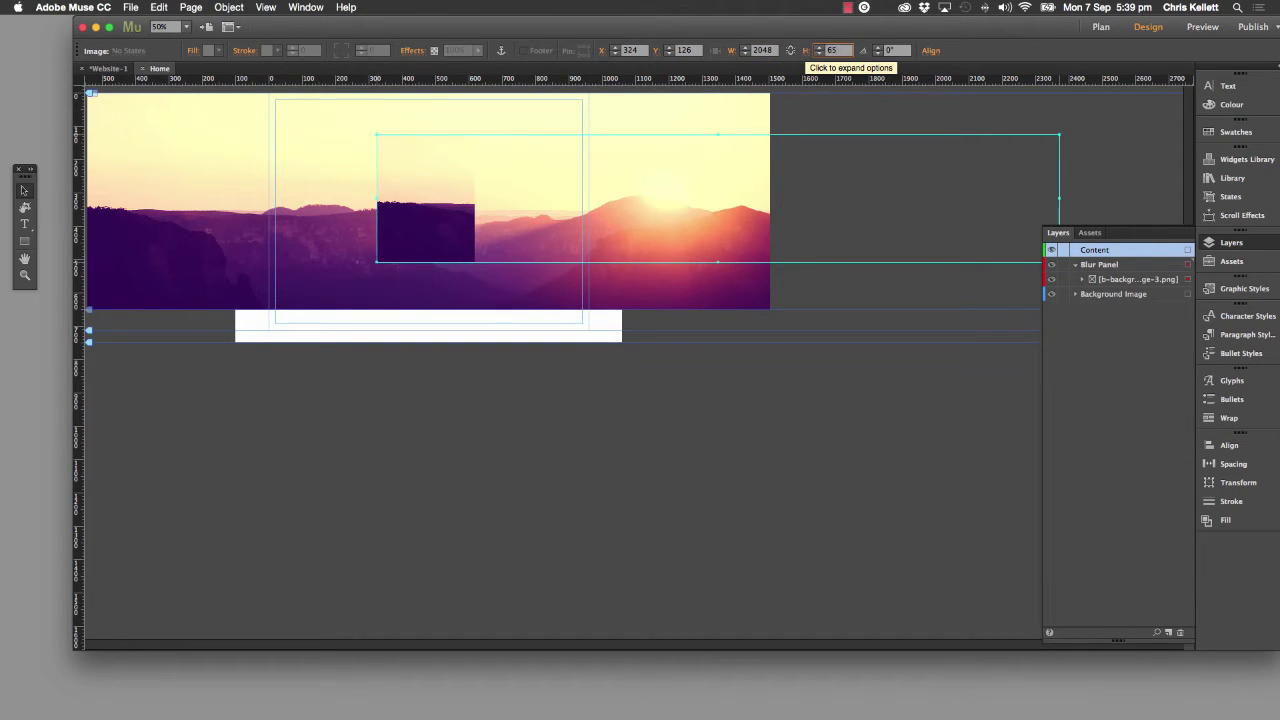
pyautogui.write('1')
pyautogui.press('Return')
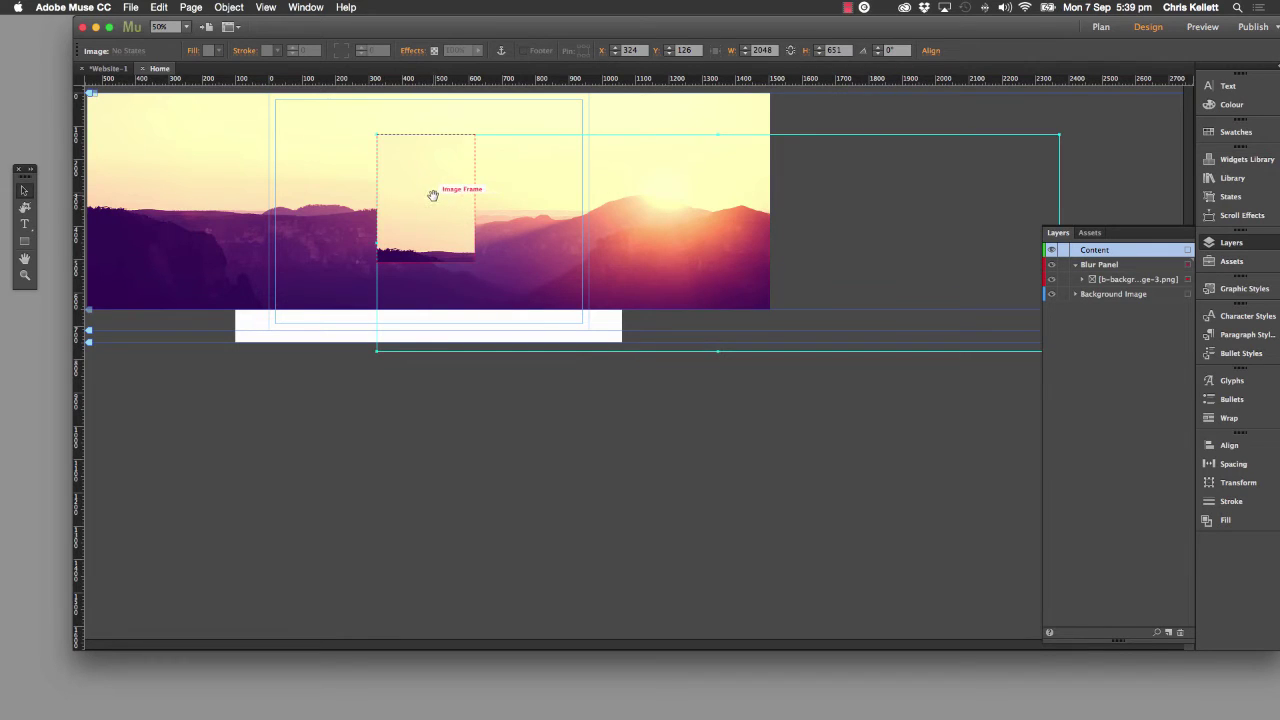
# Move the picture inside the Blur Panel frame to X -544, Y 0 to line it up with the background image
pyautogui.moveTo(380, 194); pyautogui.dragTo(144, 154)
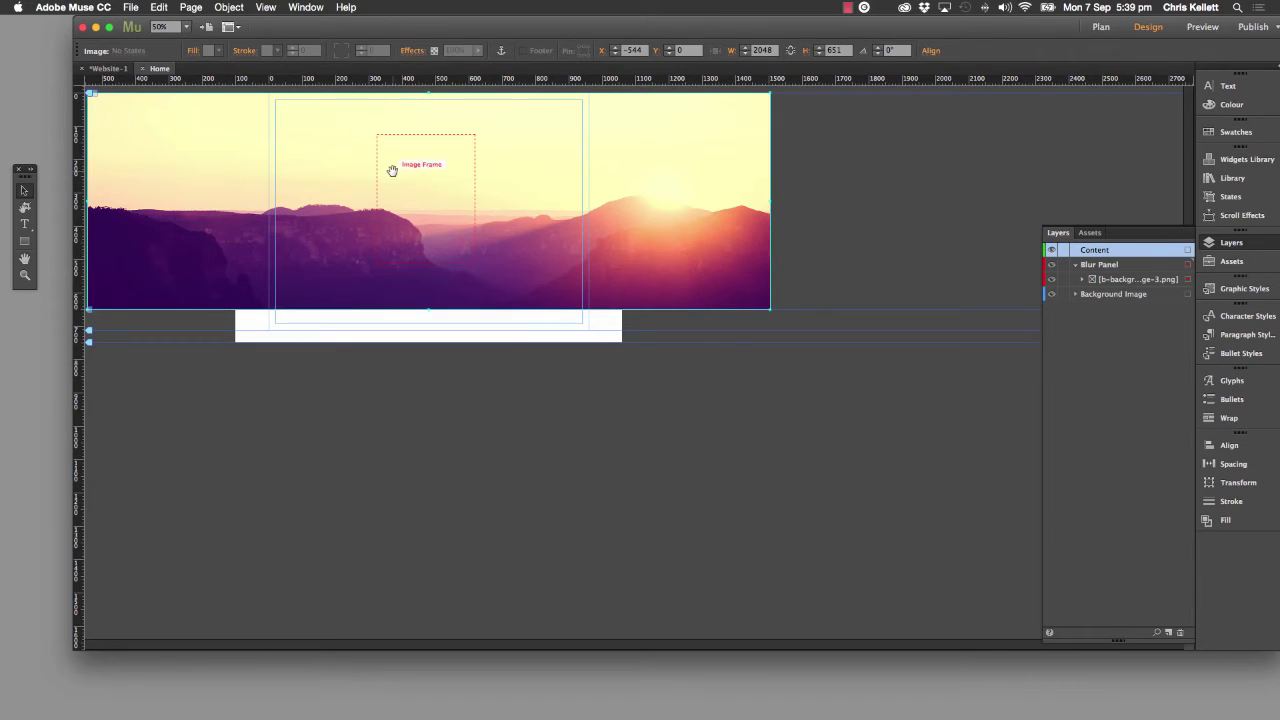
pyautogui.click(649, 397)
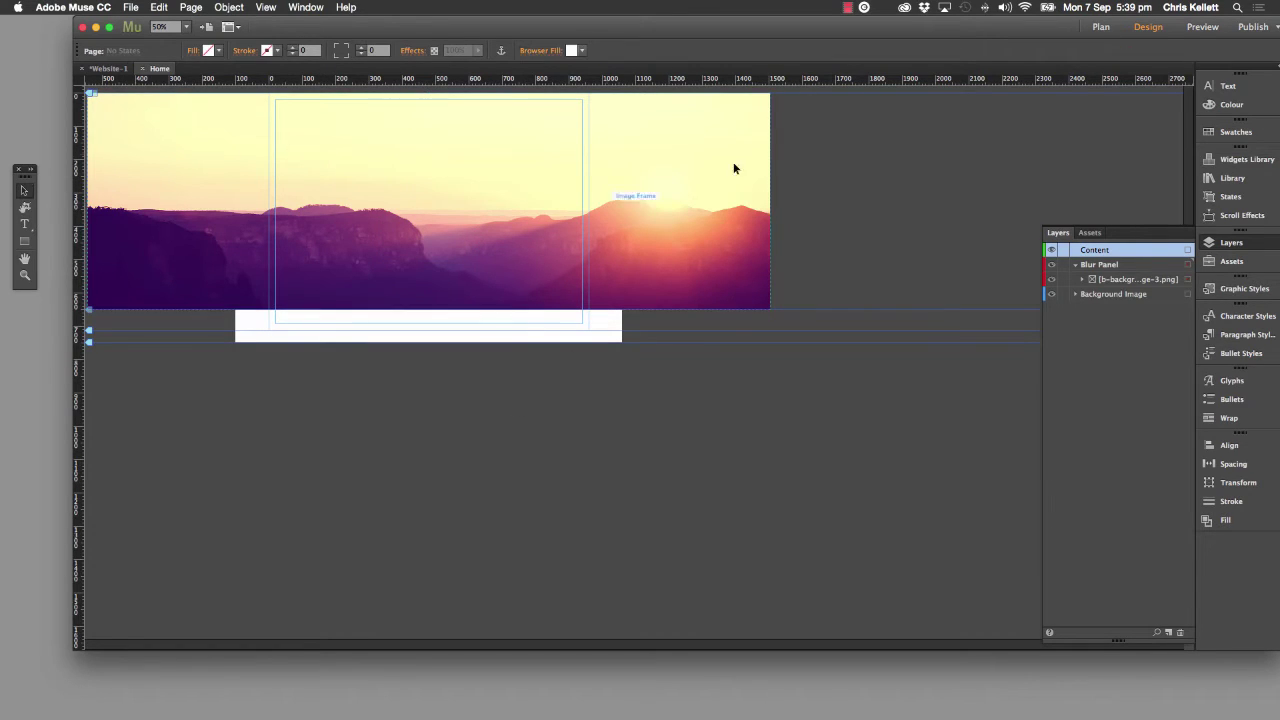
pyautogui.click(723, 200)
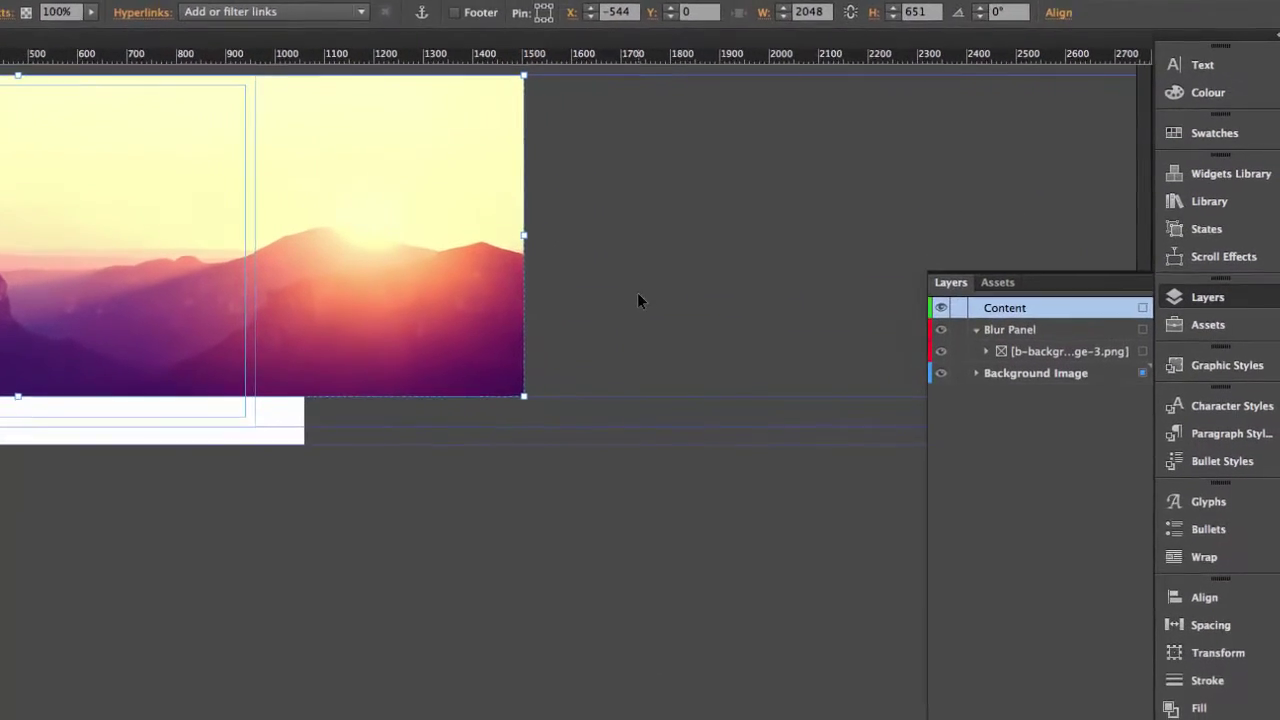
pyautogui.click(638, 294)
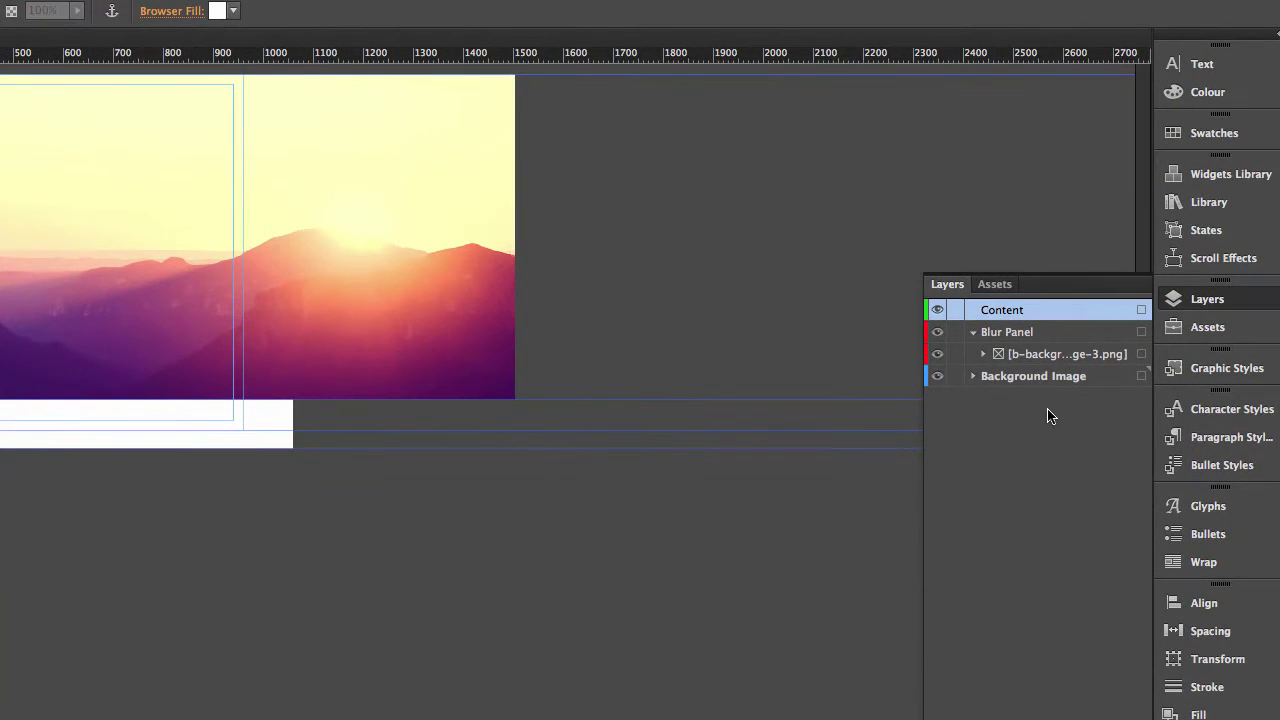
# Expand the Background Image layer to select its image, and lock and hide the Blur Panel layer
pyautogui.click(972, 376)
pyautogui.click(955, 353)
pyautogui.click(955, 332)
pyautogui.click(1000, 402)
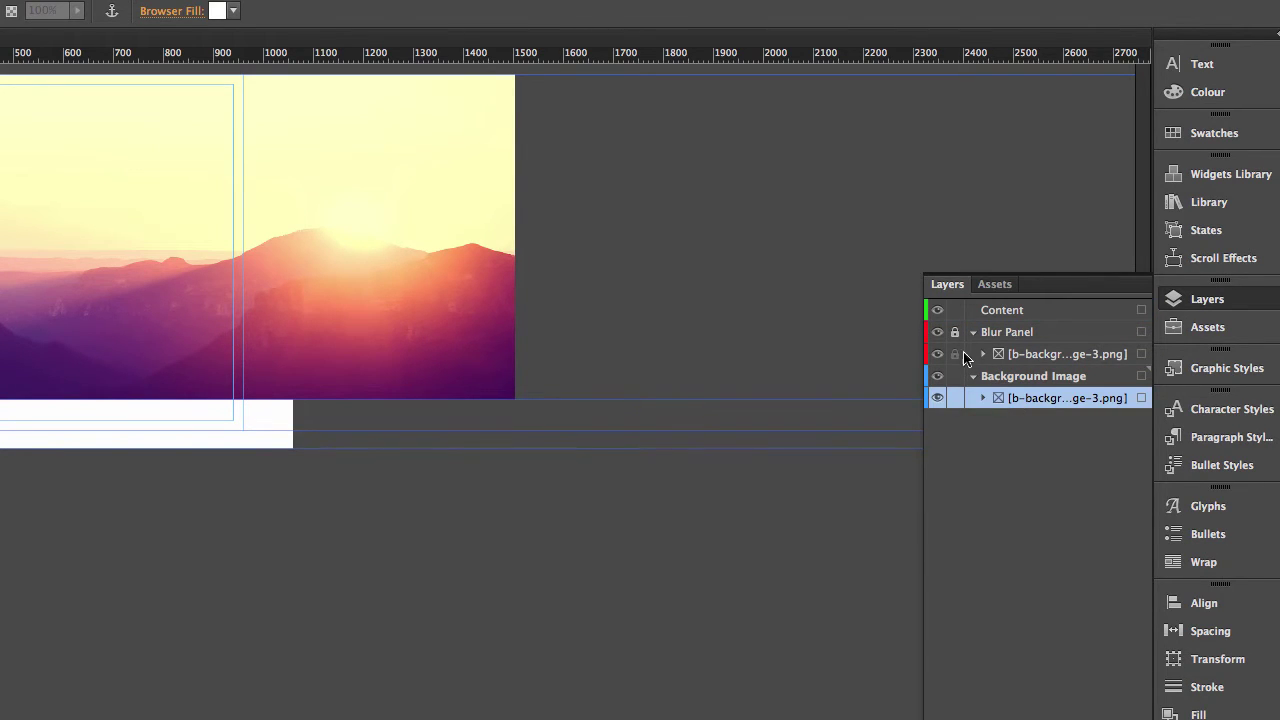
pyautogui.click(938, 334)
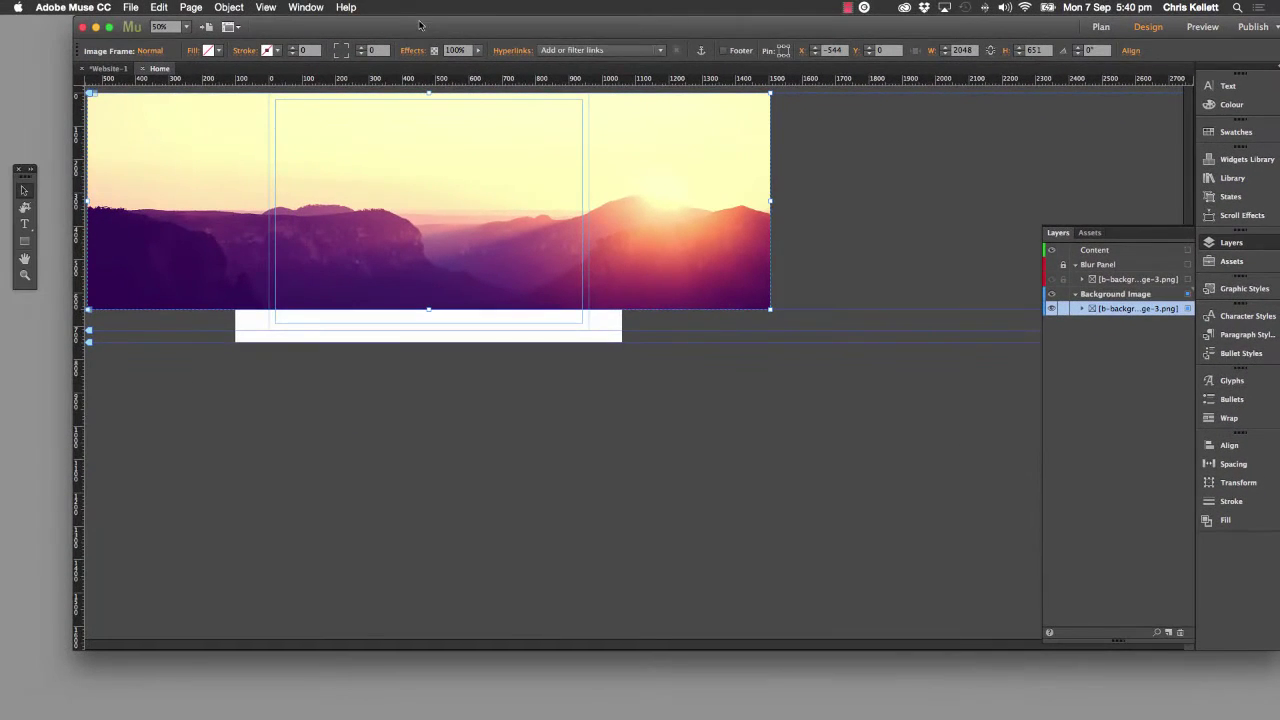
# Fade the background image to about 51% opacity, show the Blur Panel layer again and preview the page
pyautogui.click(478, 51)
pyautogui.moveTo(478, 66); pyautogui.dragTo(452, 66)
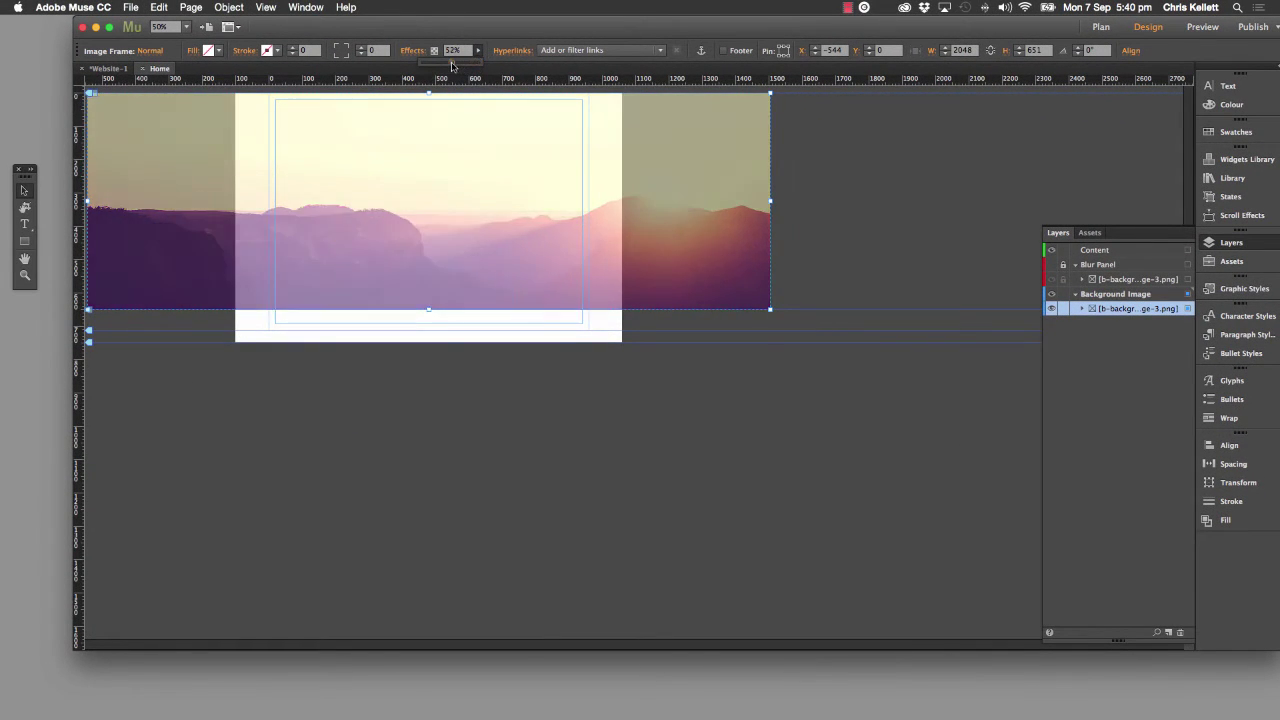
pyautogui.click(859, 138)
pyautogui.click(1051, 265)
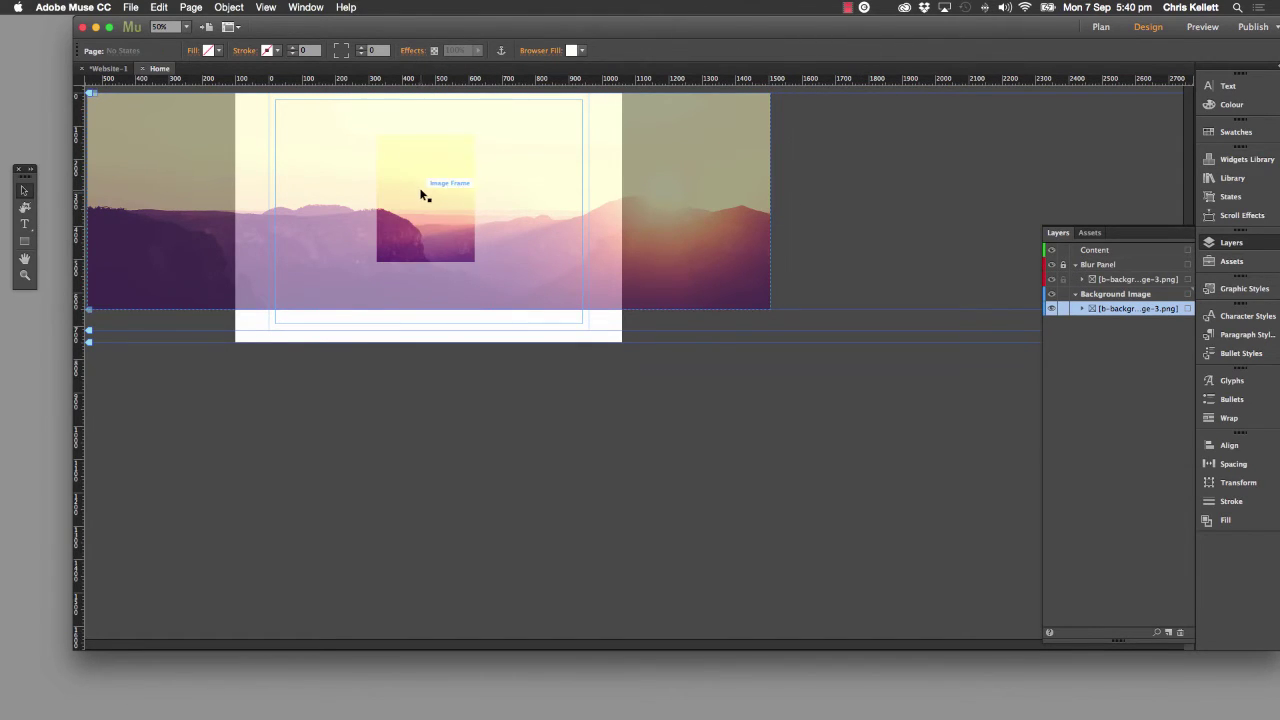
pyautogui.press('super+shift+p')
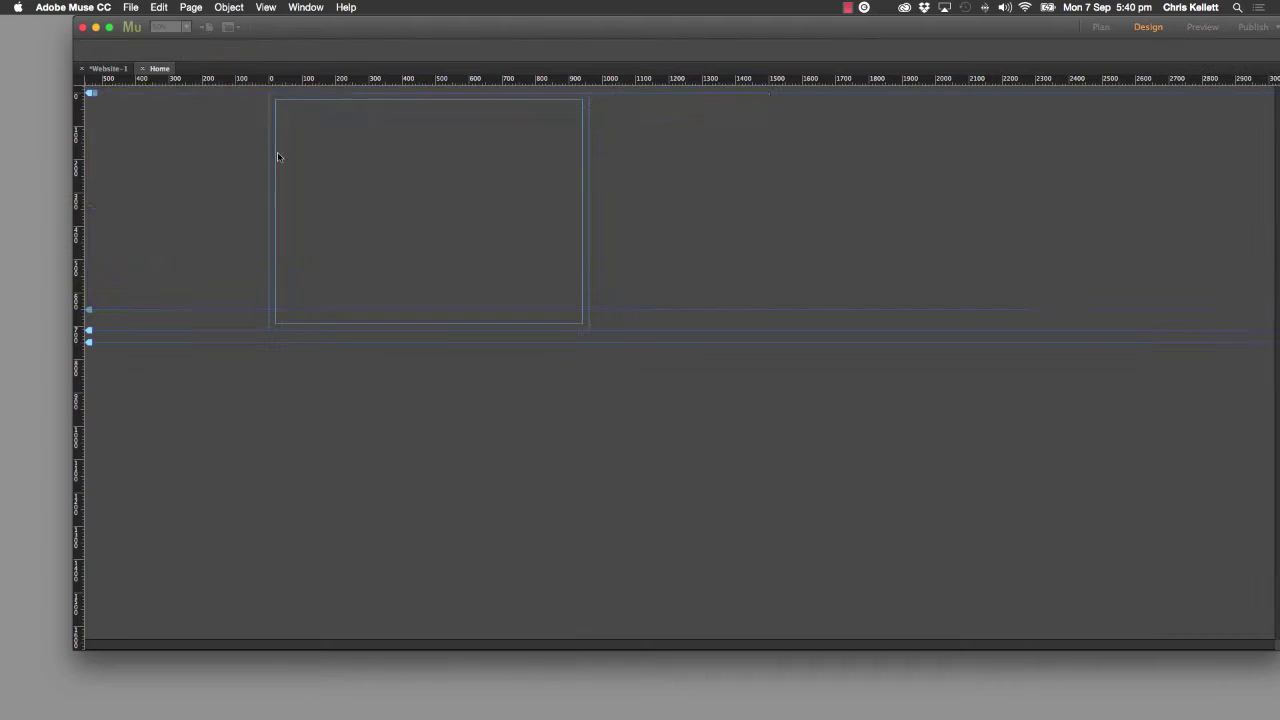
pyautogui.click(185, 68)
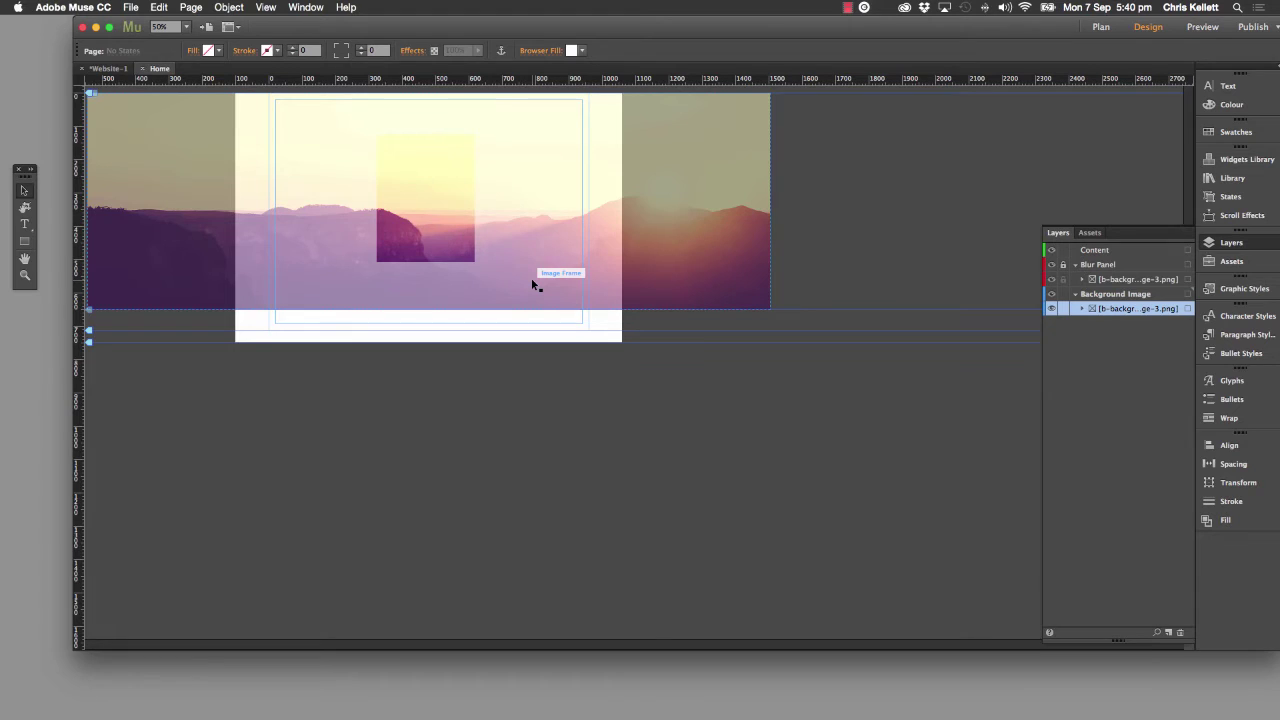
# Restore the background image's opacity to 100% and lock the Background Image layer
pyautogui.click(1121, 294)
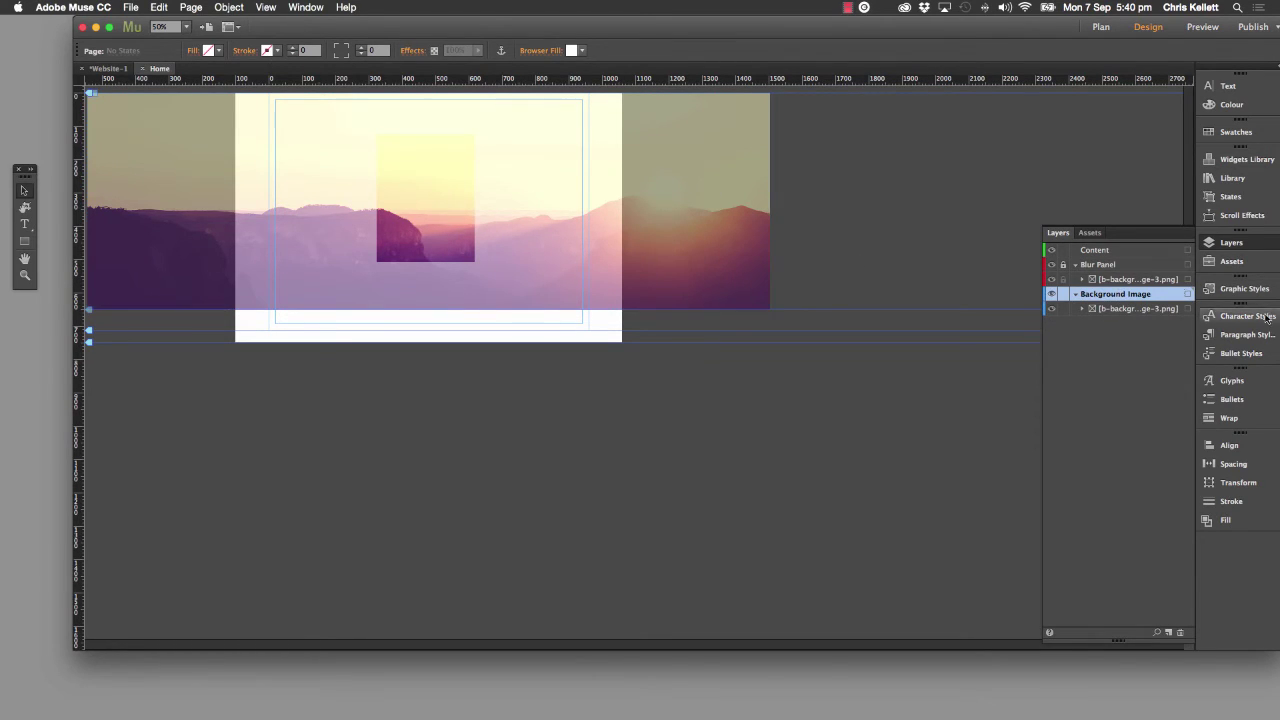
pyautogui.click(1100, 308)
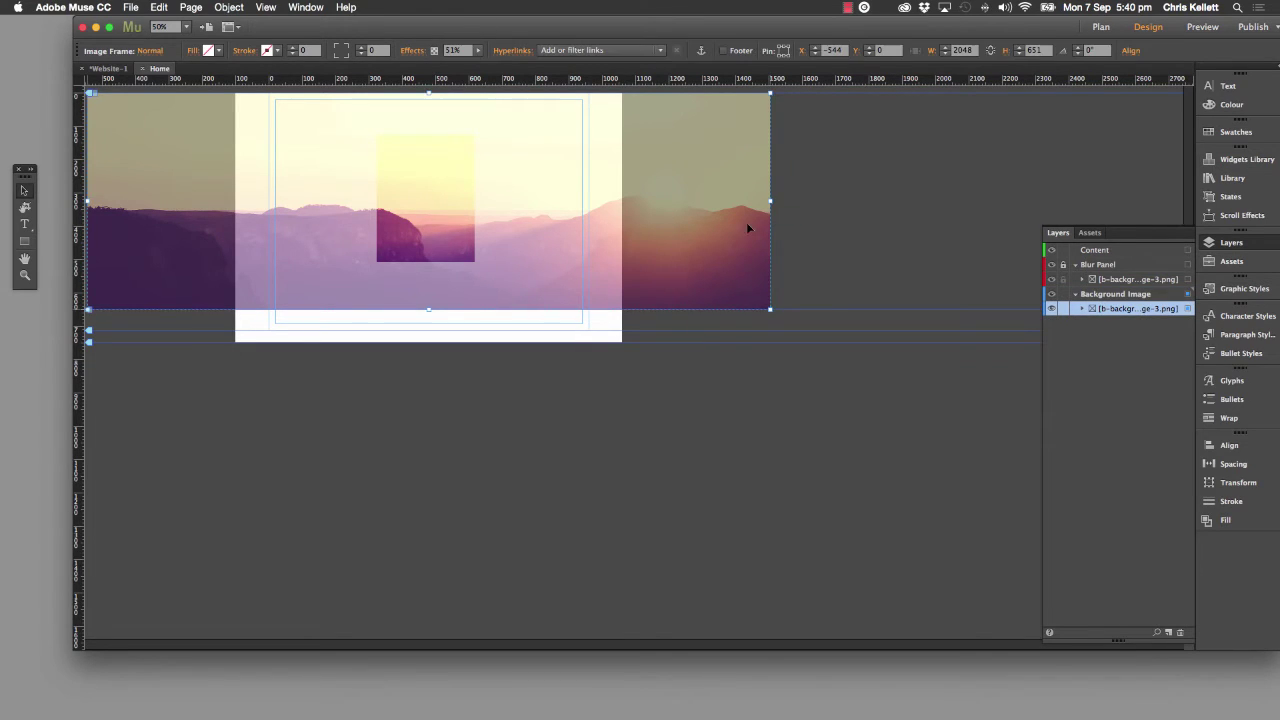
pyautogui.click(479, 50)
pyautogui.moveTo(456, 63); pyautogui.dragTo(484, 63)
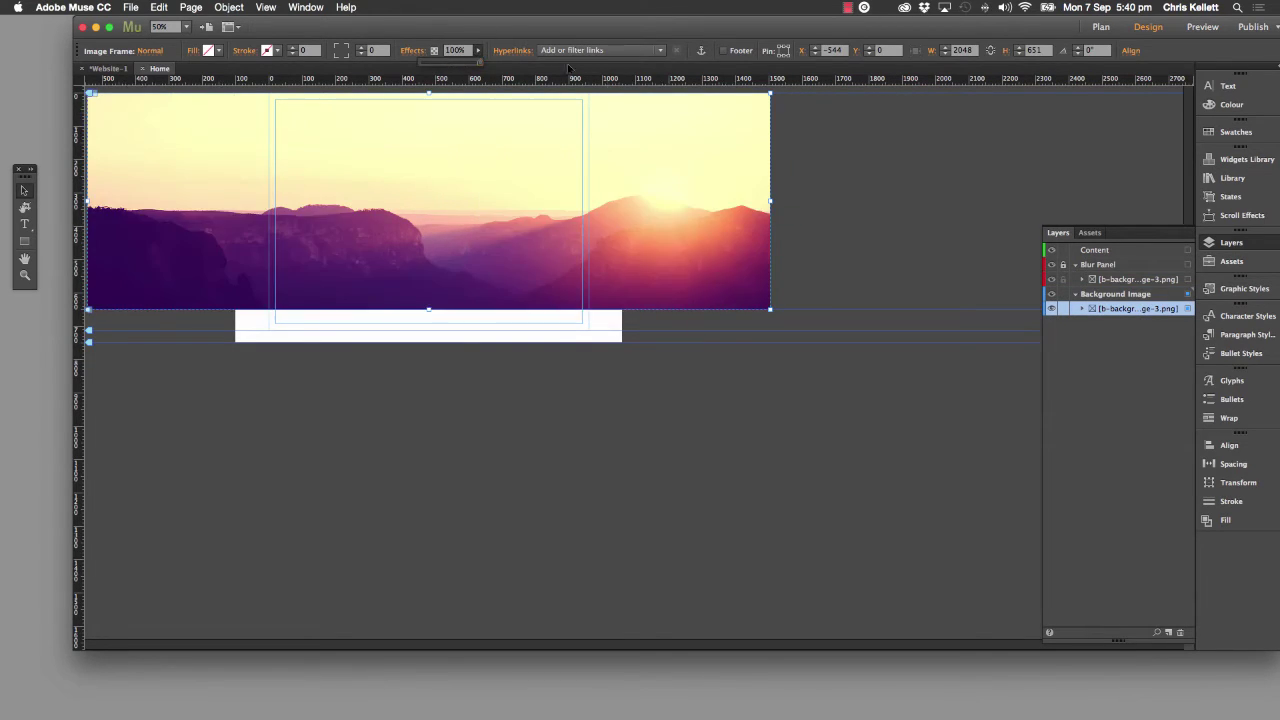
pyautogui.click(918, 224)
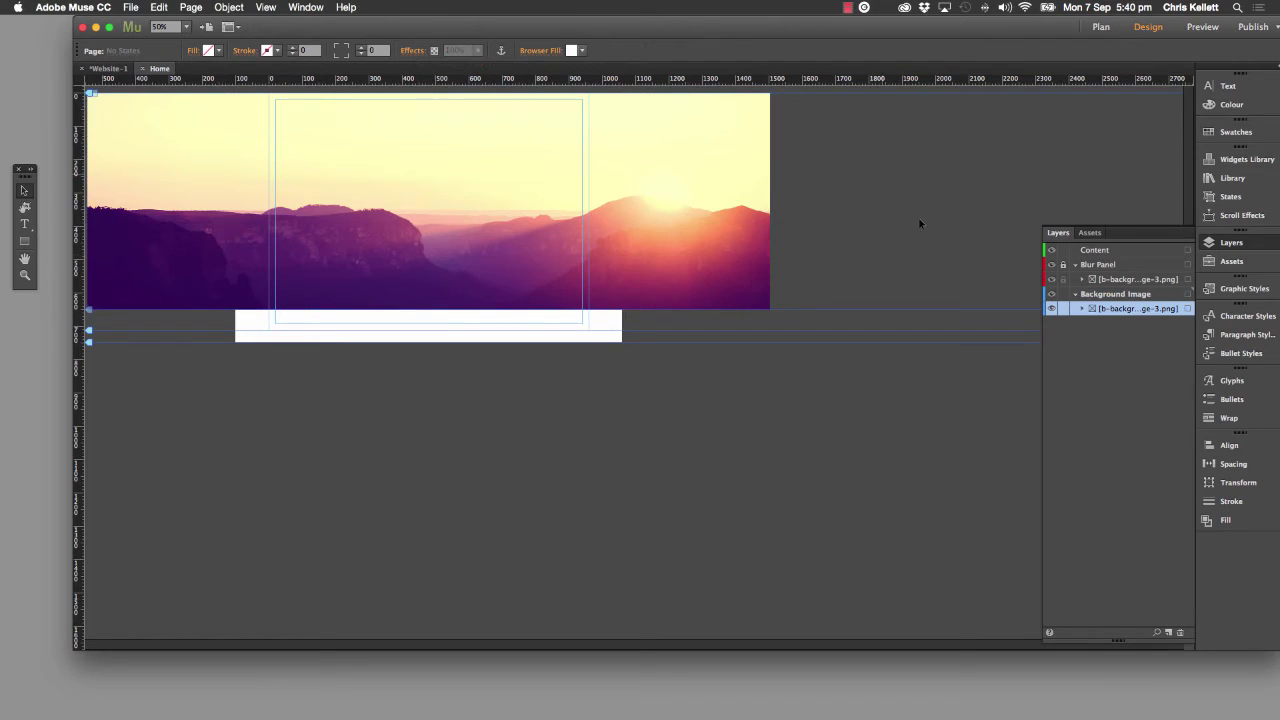
pyautogui.click(1064, 295)
# Unlock the Blur Panel layer, and create a graphic style named blur from the panel's image frame
pyautogui.click(390, 225)
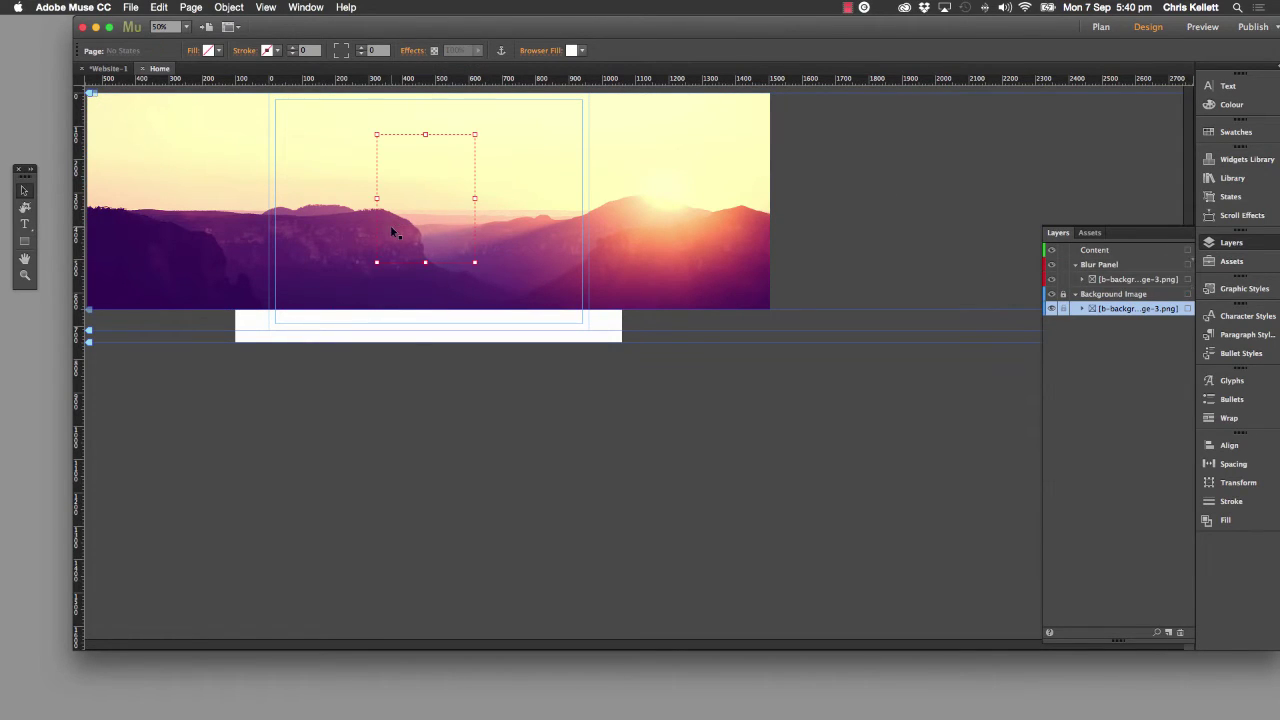
pyautogui.click(1226, 290)
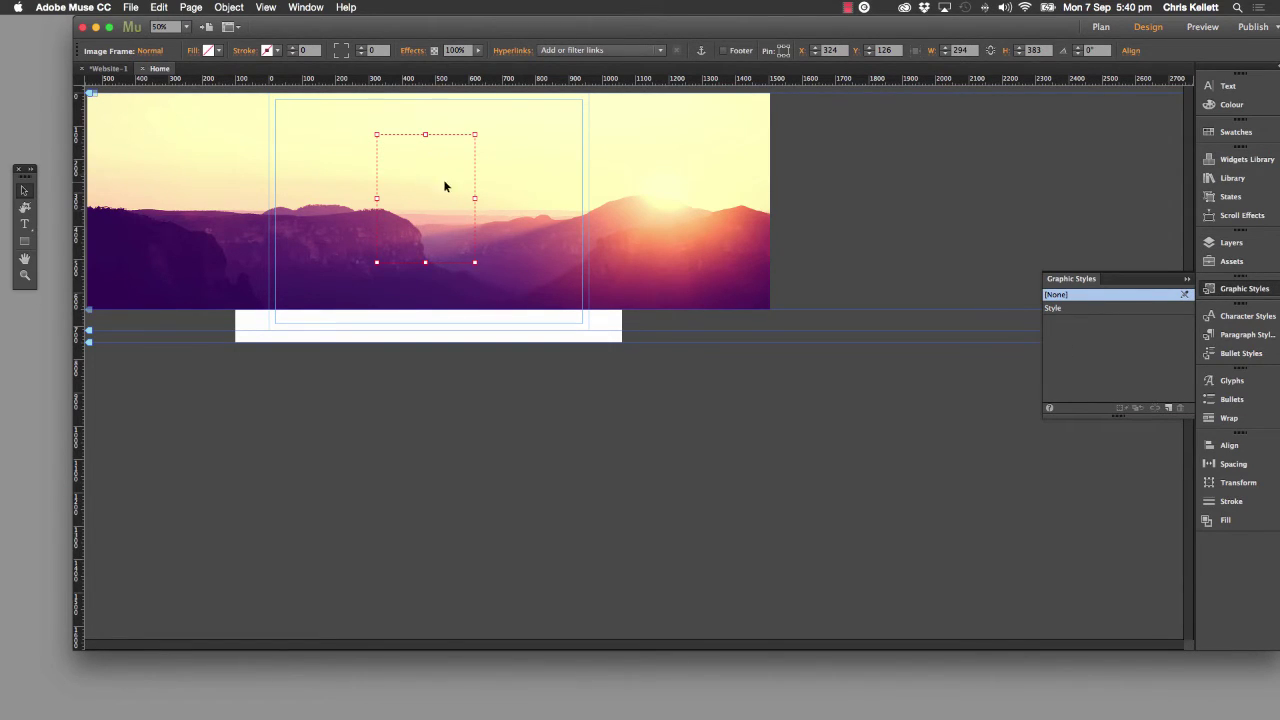
pyautogui.doubleClick(1080, 309)
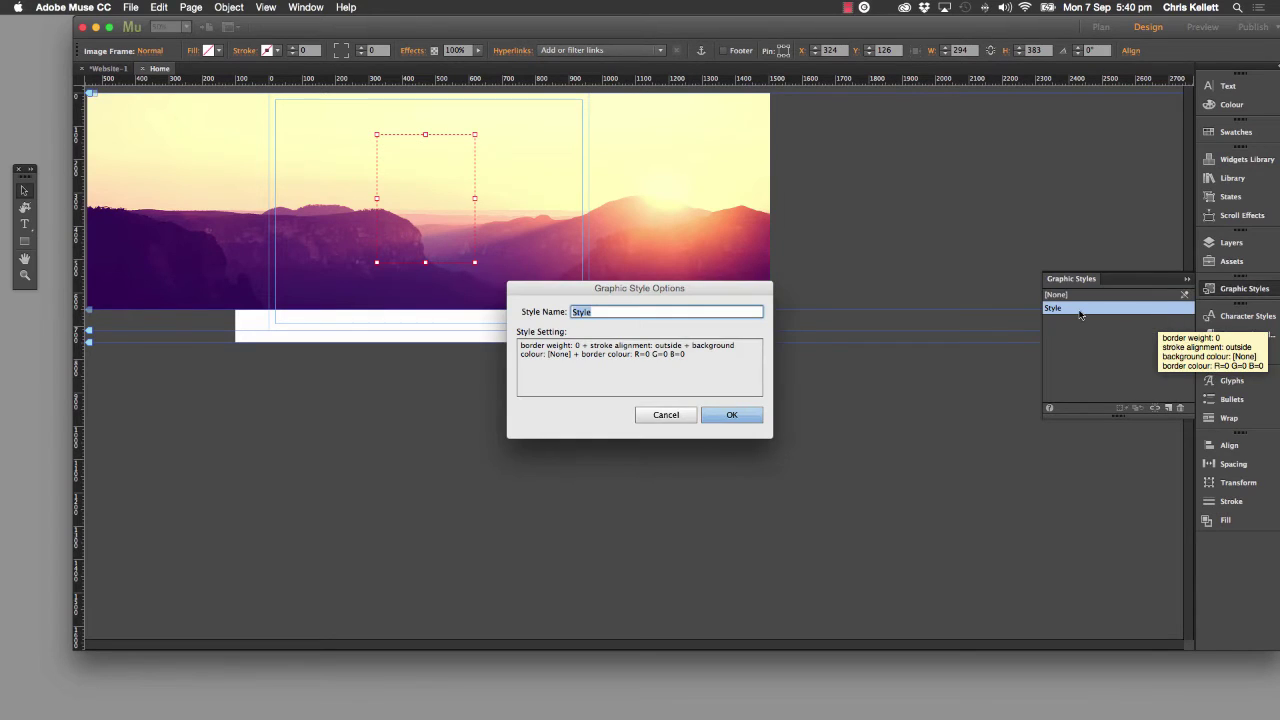
pyautogui.write('blur')
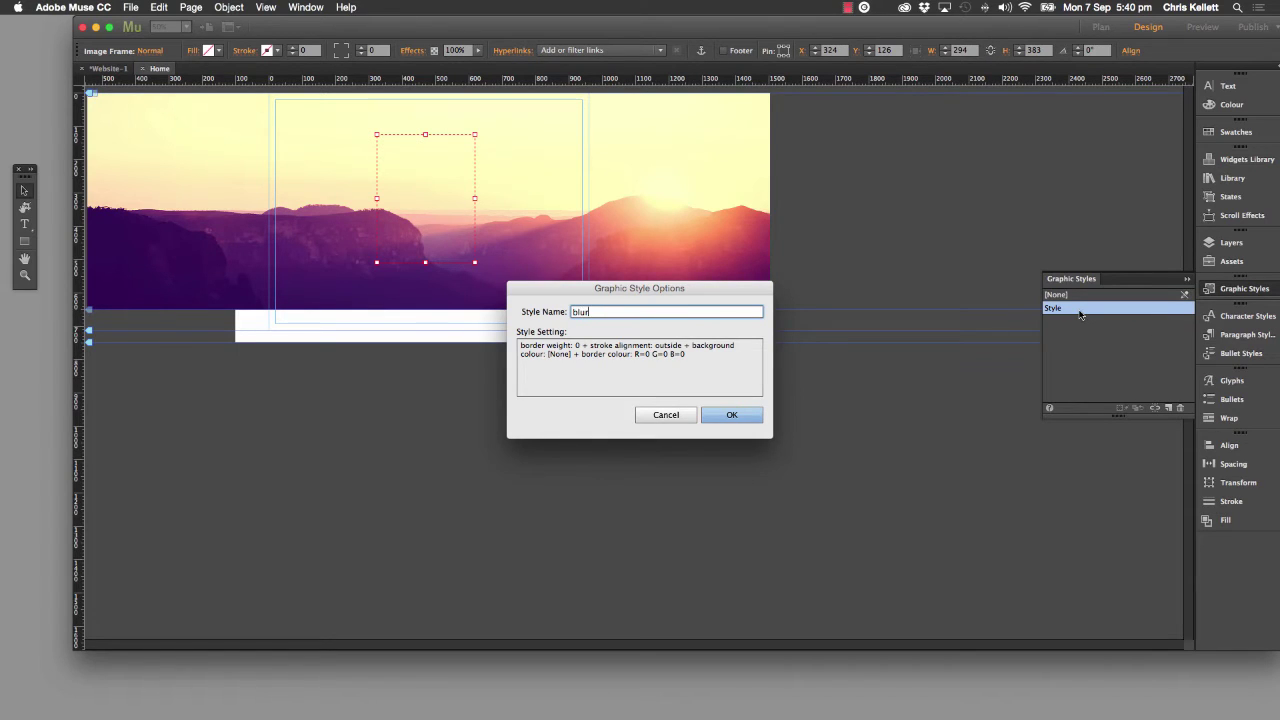
pyautogui.press('Return')
pyautogui.click(960, 168)
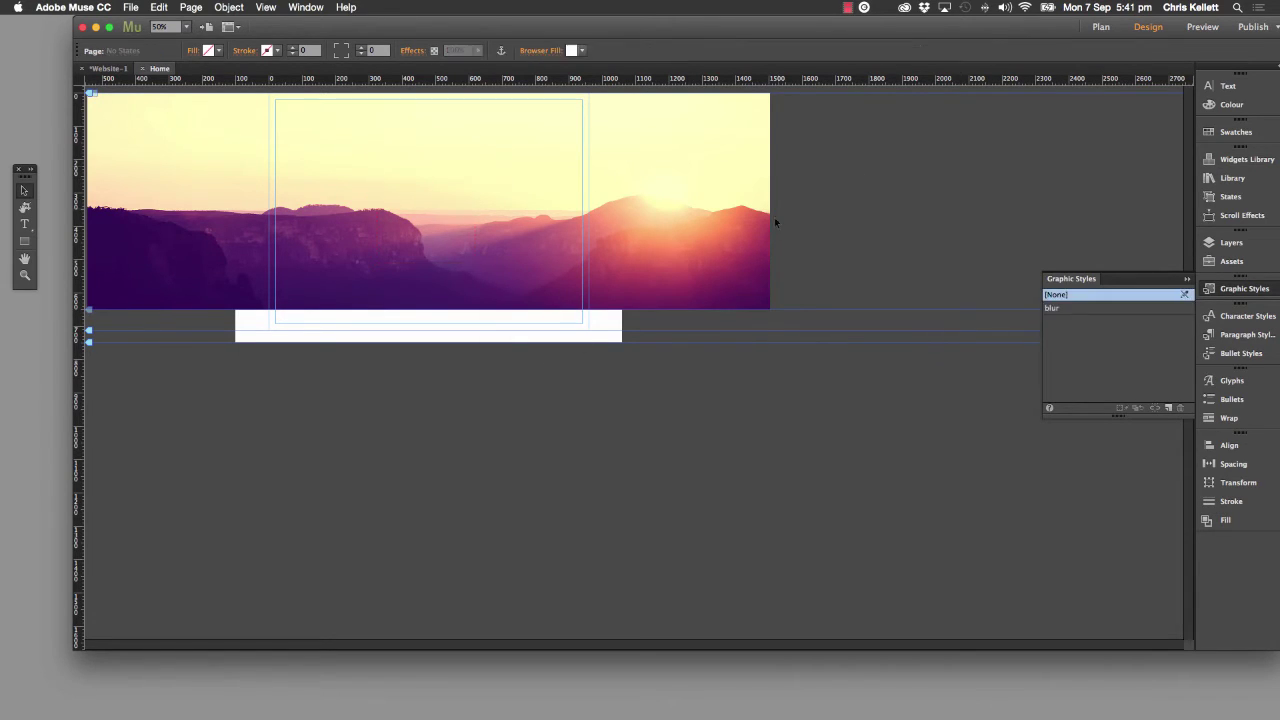
# Place the Blur Maker Widget from the library in the page's upper-left margin corner at X 20, and open its options
pyautogui.click(1237, 178)
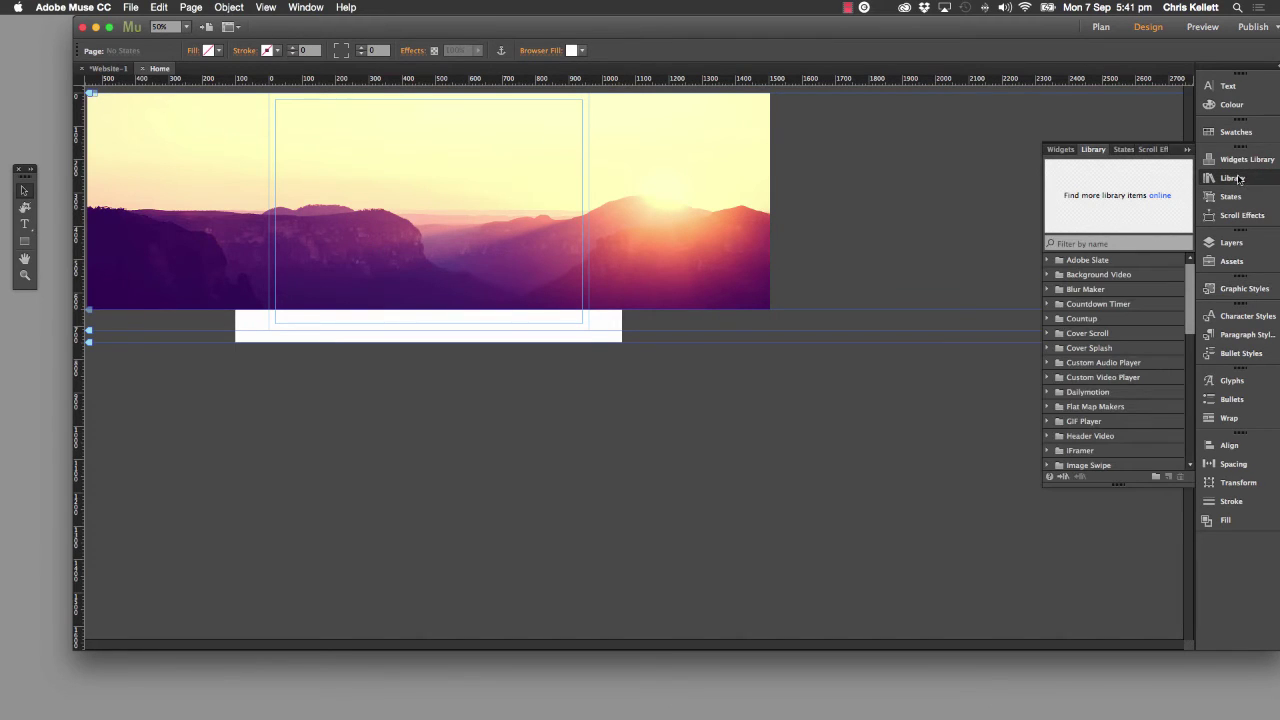
pyautogui.click(1050, 290)
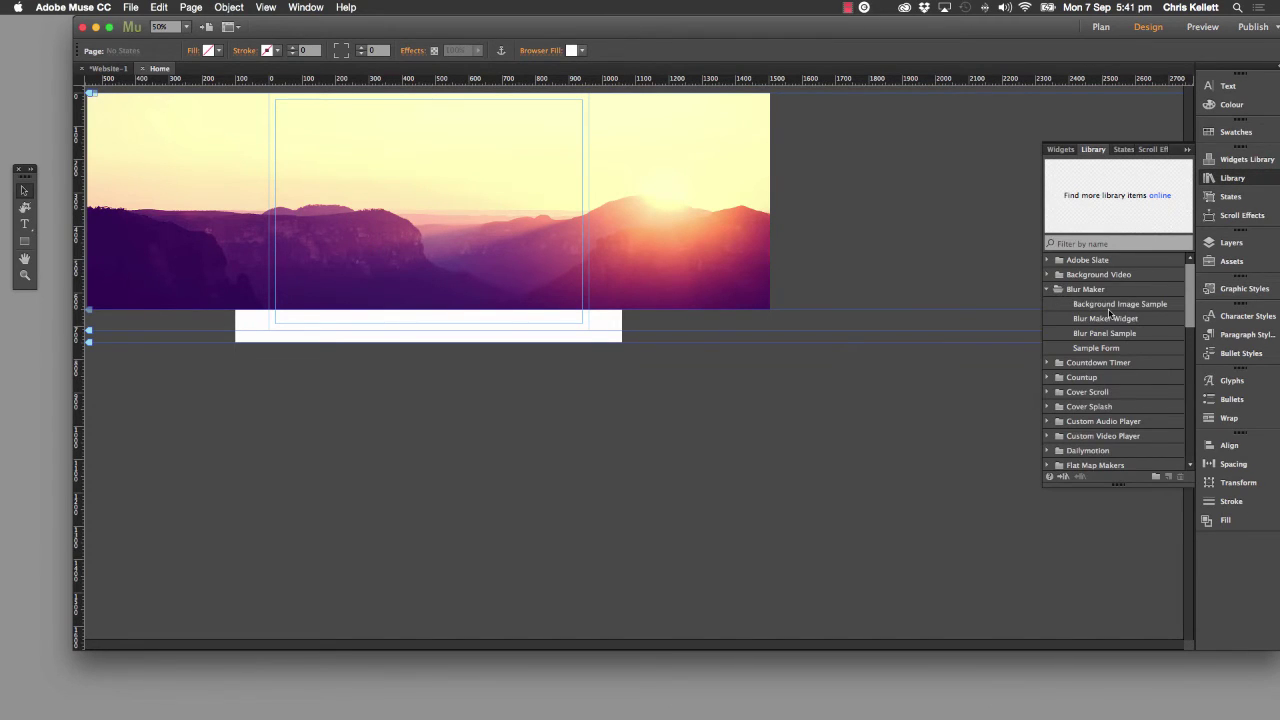
pyautogui.moveTo(1118, 319); pyautogui.dragTo(312, 139)
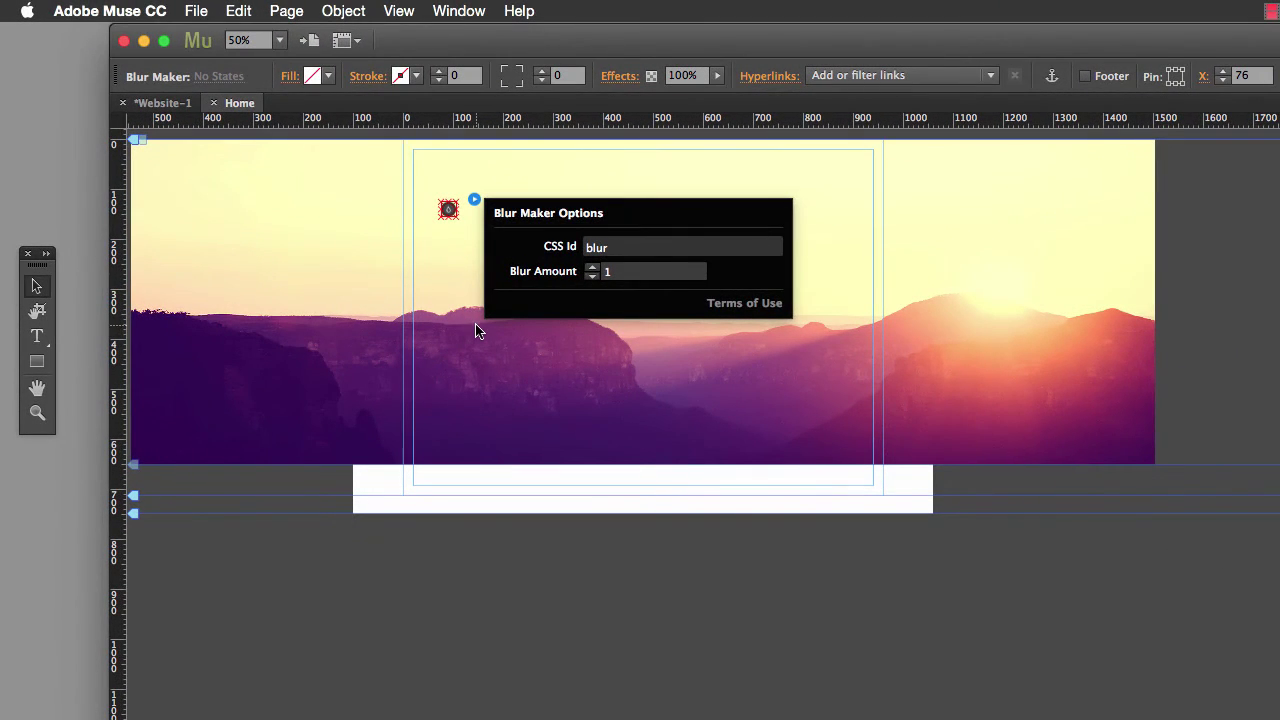
pyautogui.click(431, 266)
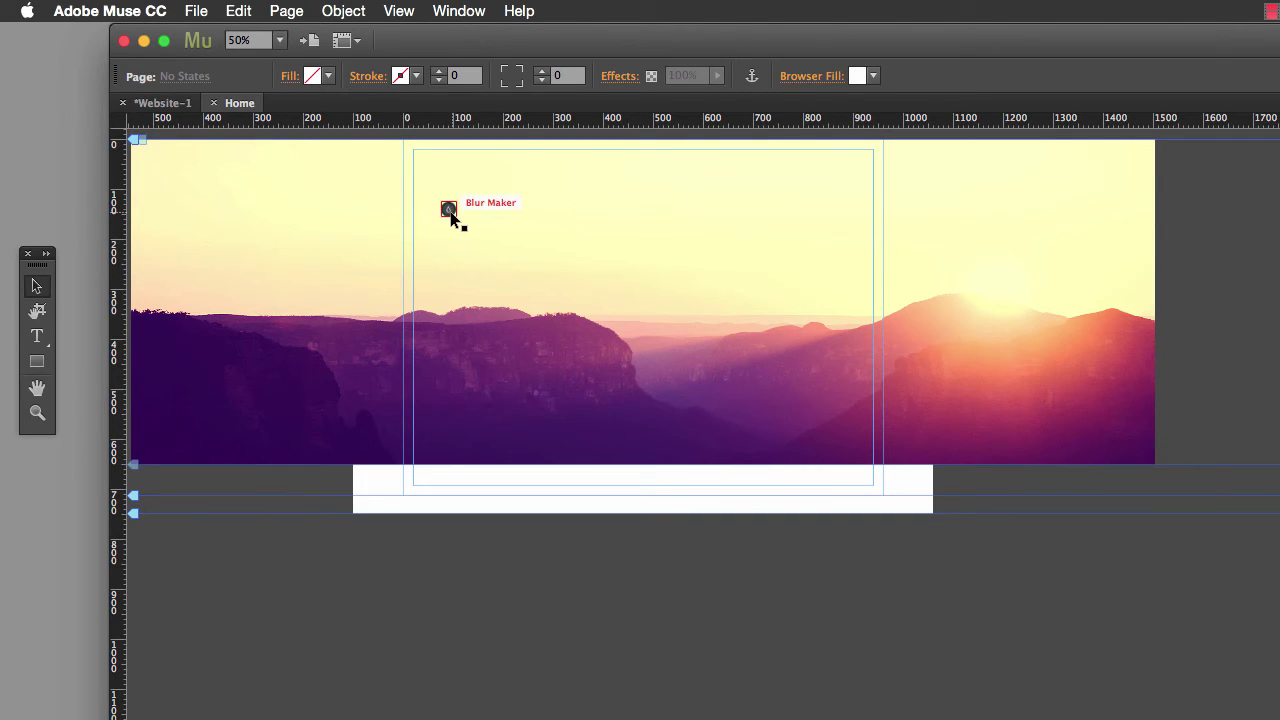
pyautogui.moveTo(450, 210)
pyautogui.mouseDown()
pyautogui.moveTo(429, 171)
pyautogui.moveTo(430, 212)
pyautogui.mouseUp()
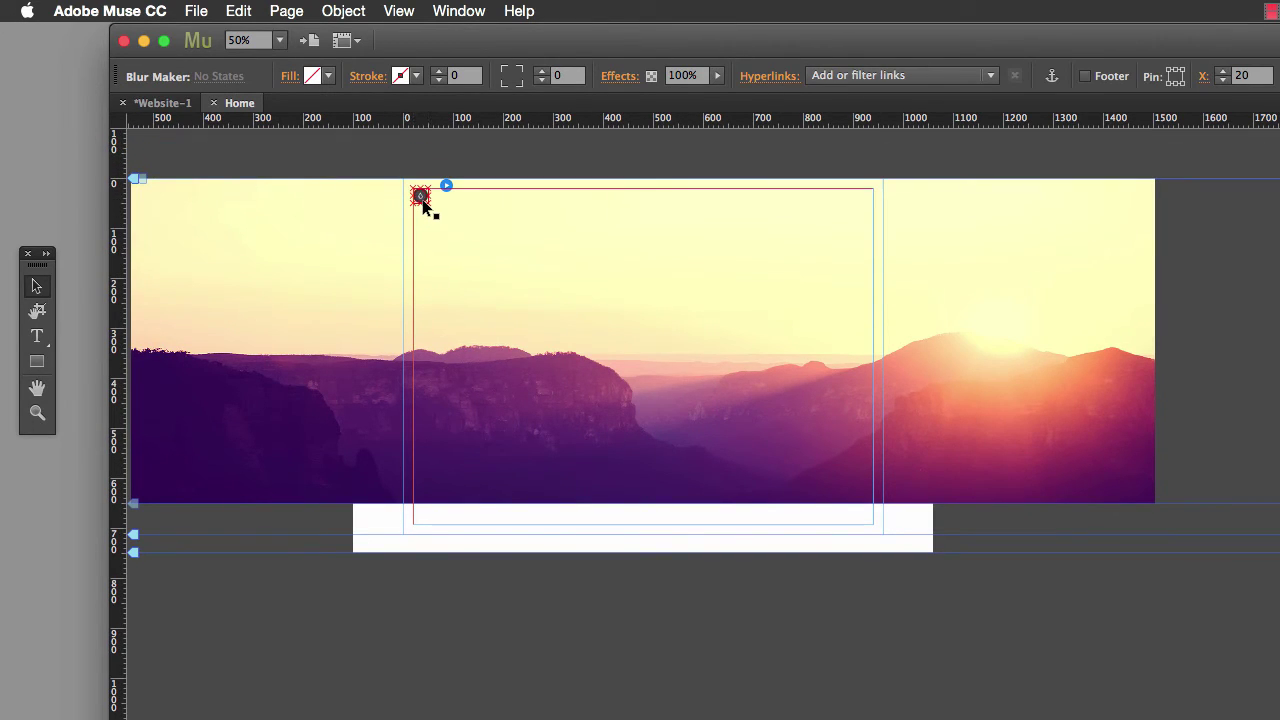
pyautogui.click(446, 189)
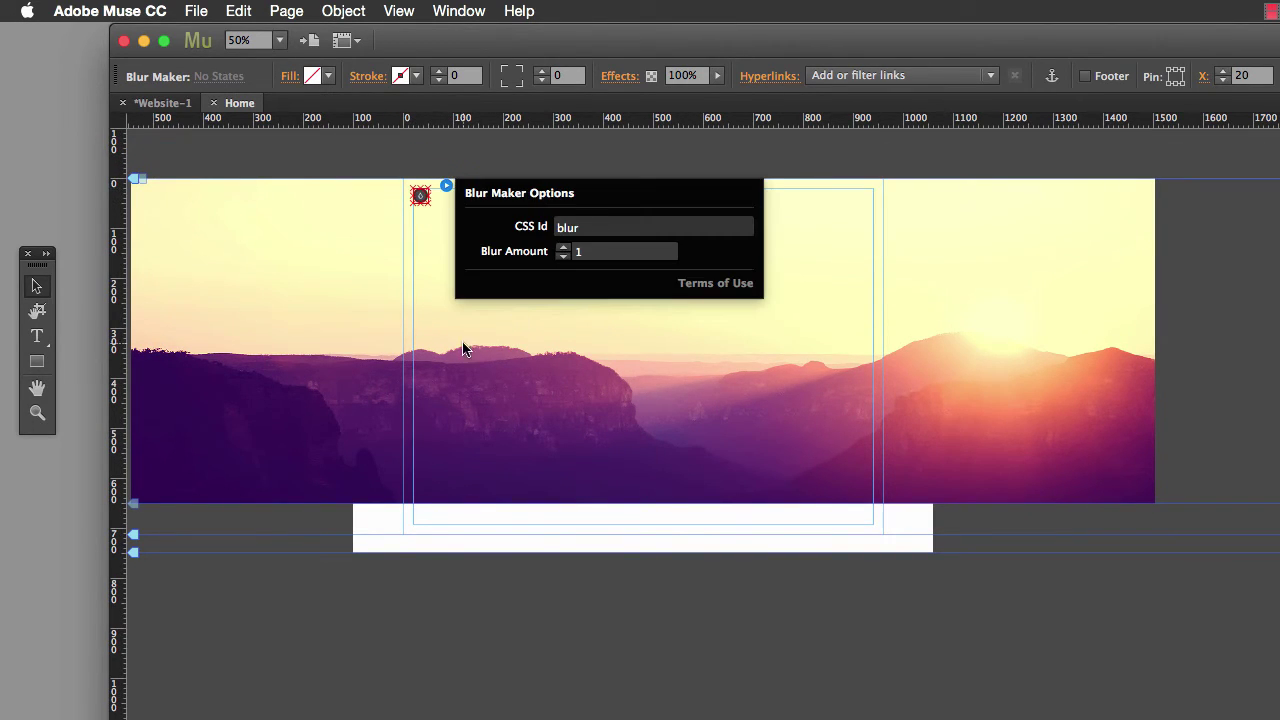
# Select the blur panel's image frame, and check the CSS Id in the Blur Maker widget's options
pyautogui.click(530, 348)
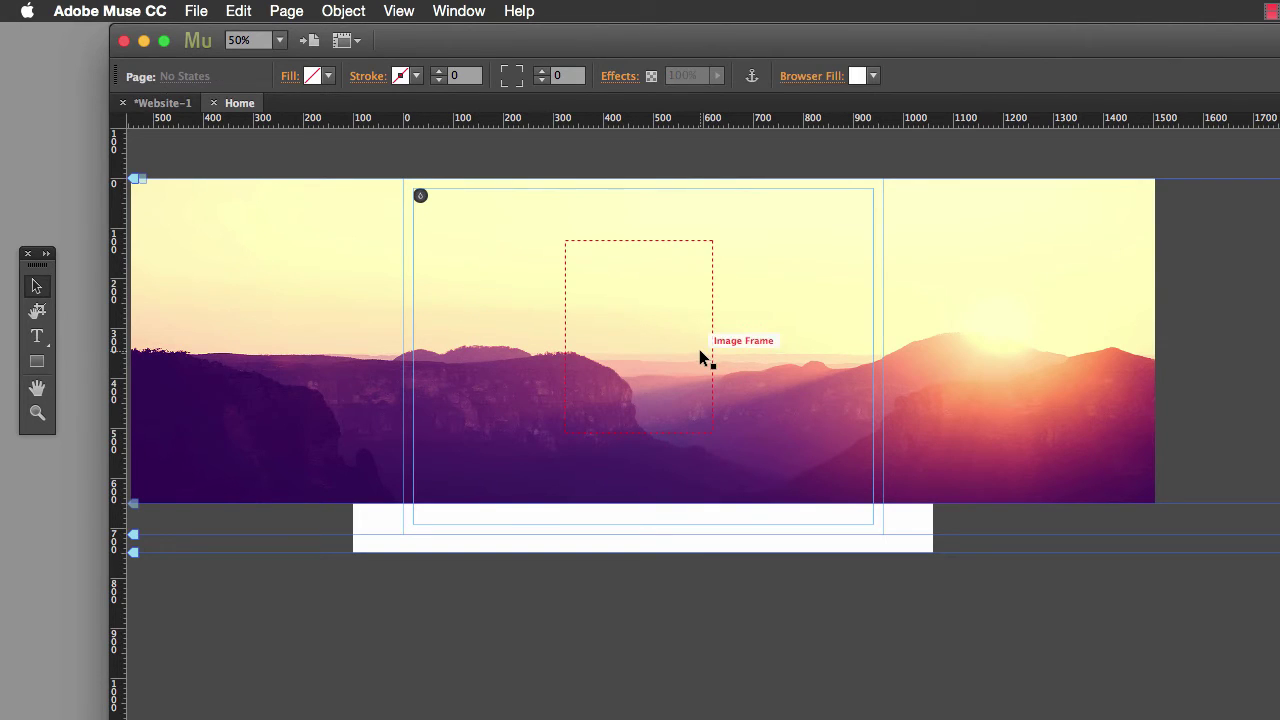
pyautogui.click(703, 352)
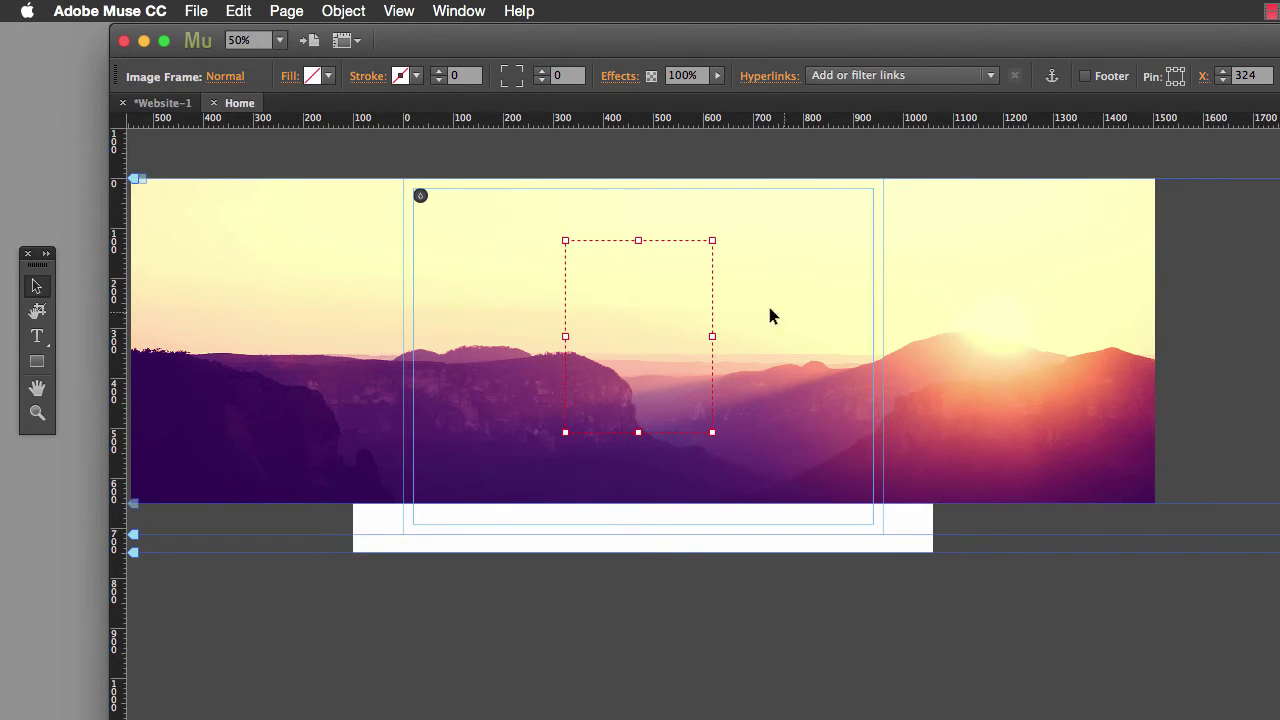
pyautogui.click(421, 195)
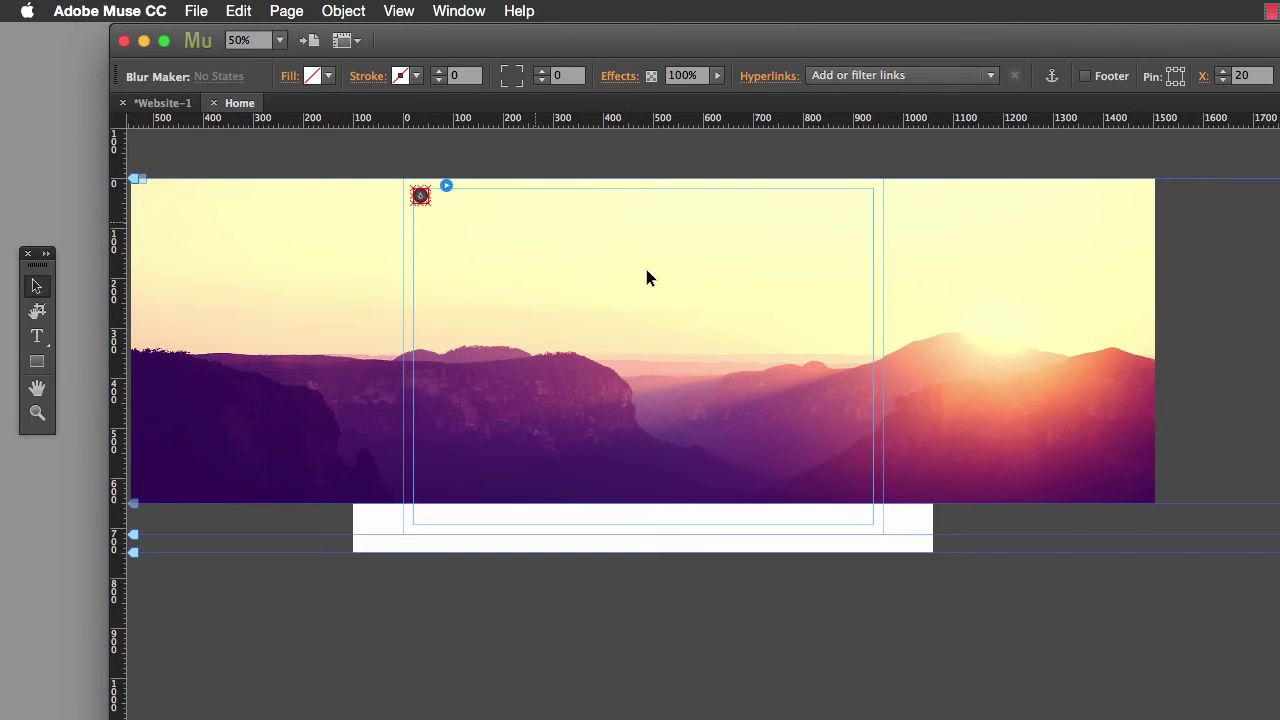
pyautogui.click(446, 186)
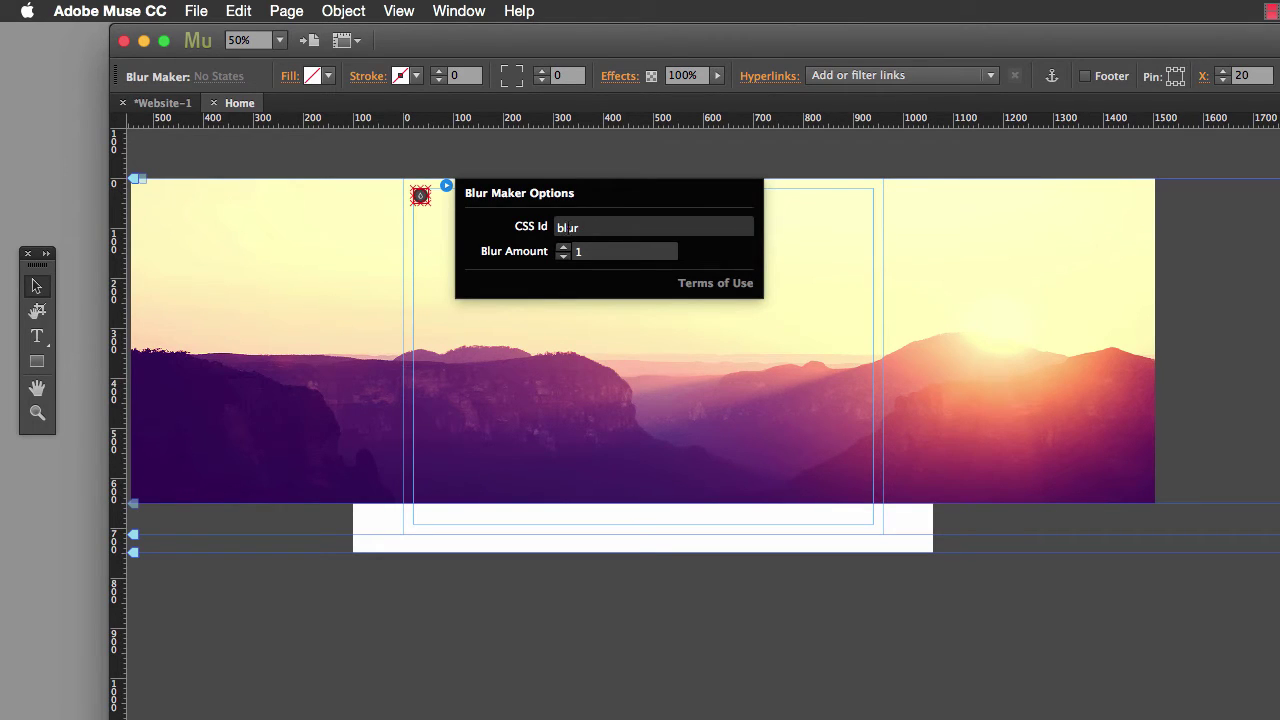
pyautogui.click(508, 337)
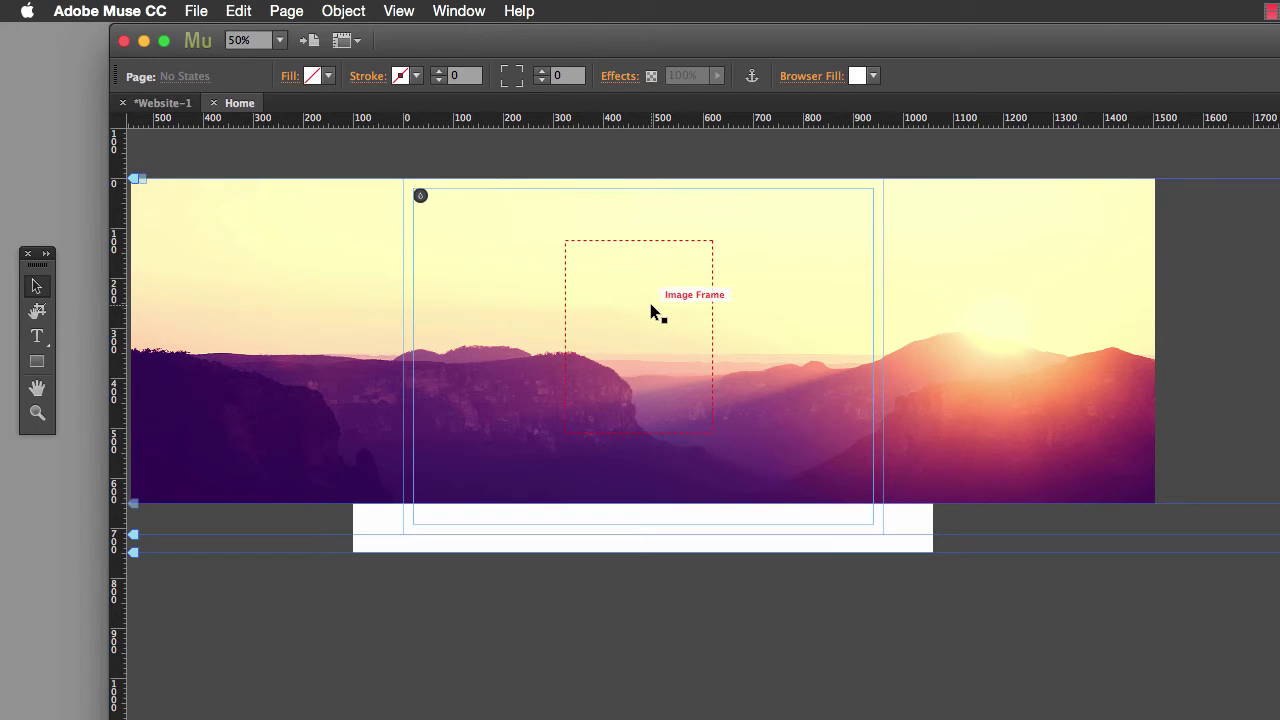
# Set the Blur Maker widget's Blur Amount to 8 and close its options
pyautogui.click(423, 196)
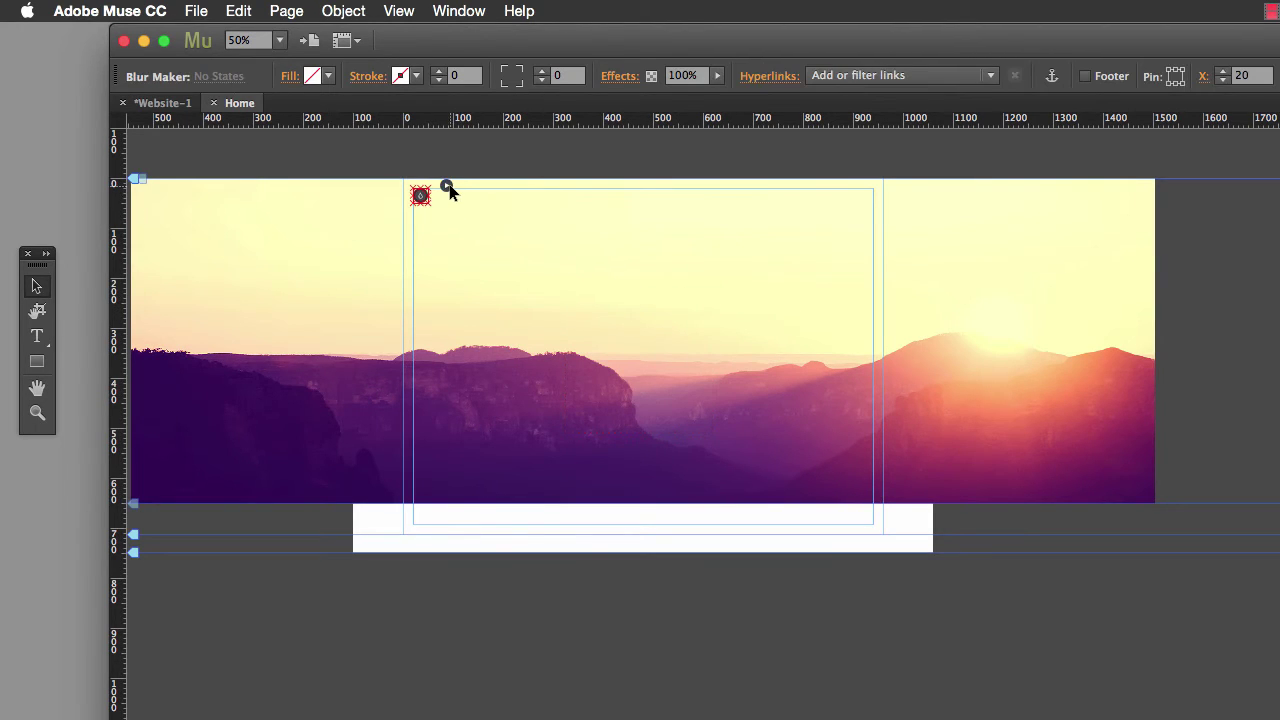
pyautogui.click(446, 187)
pyautogui.click(563, 250)
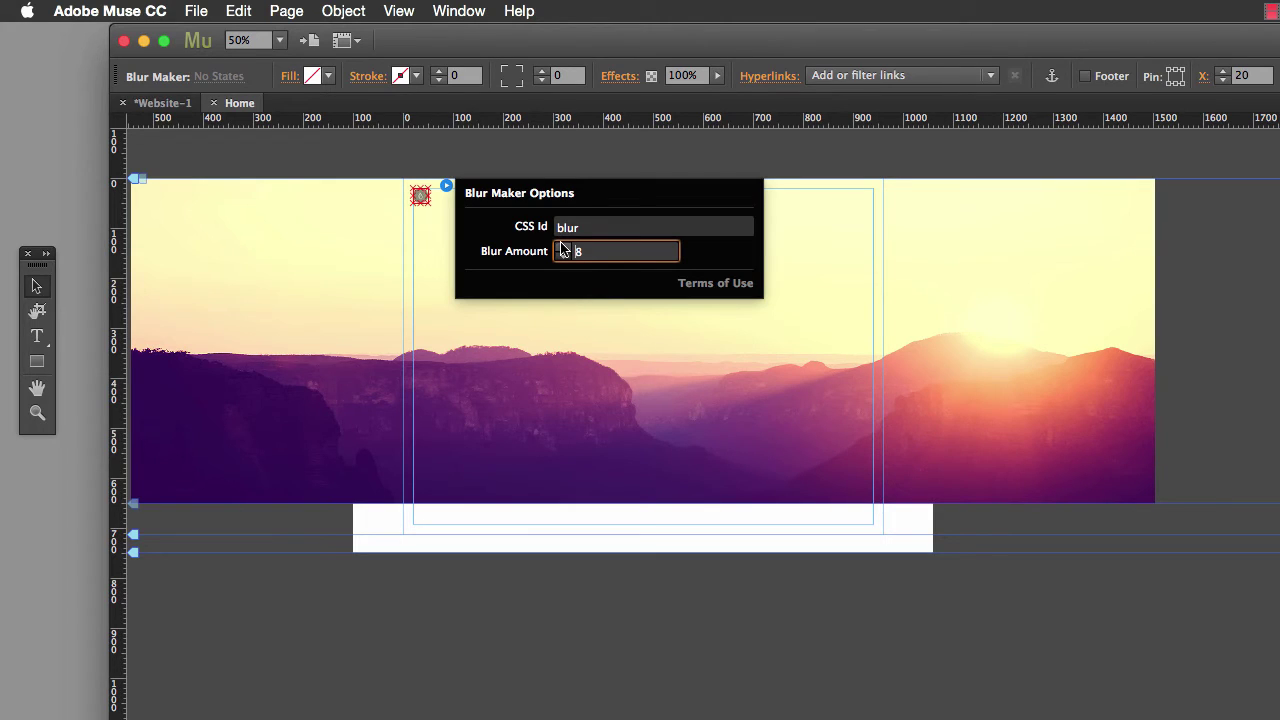
pyautogui.click(282, 272)
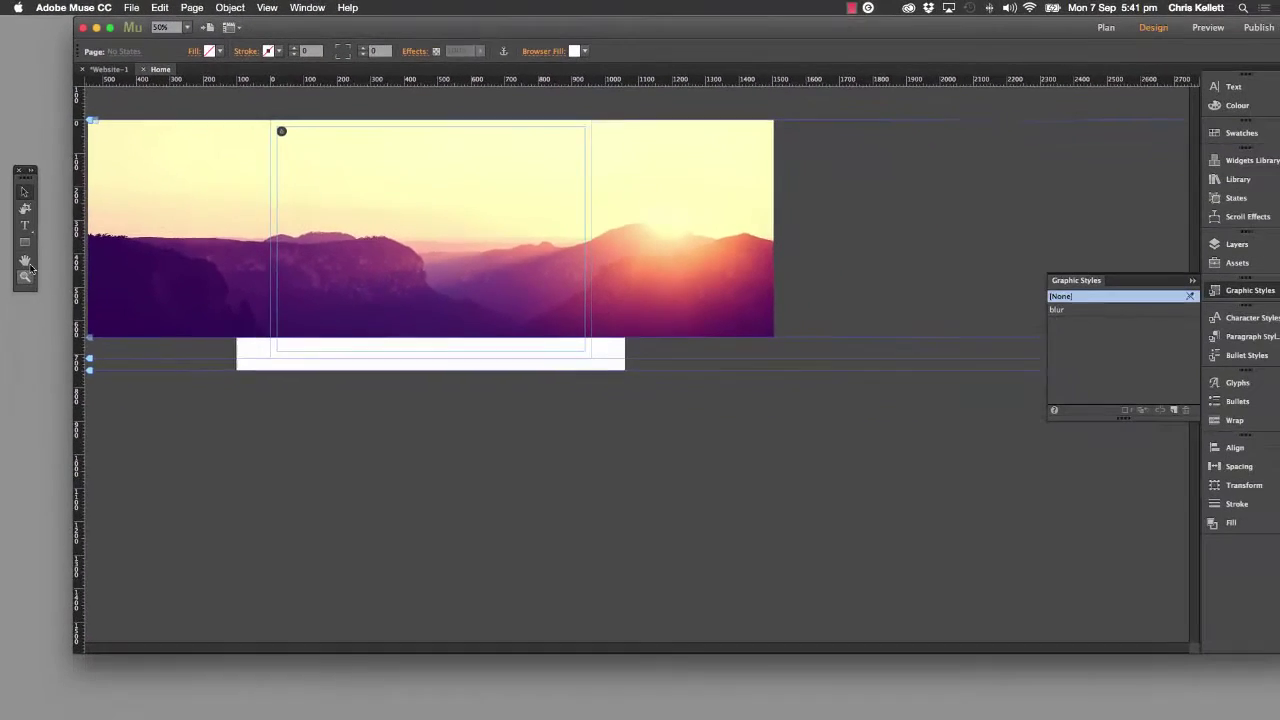
# Preview the page to check the blurred panel, and close the preview
pyautogui.press('super+0')
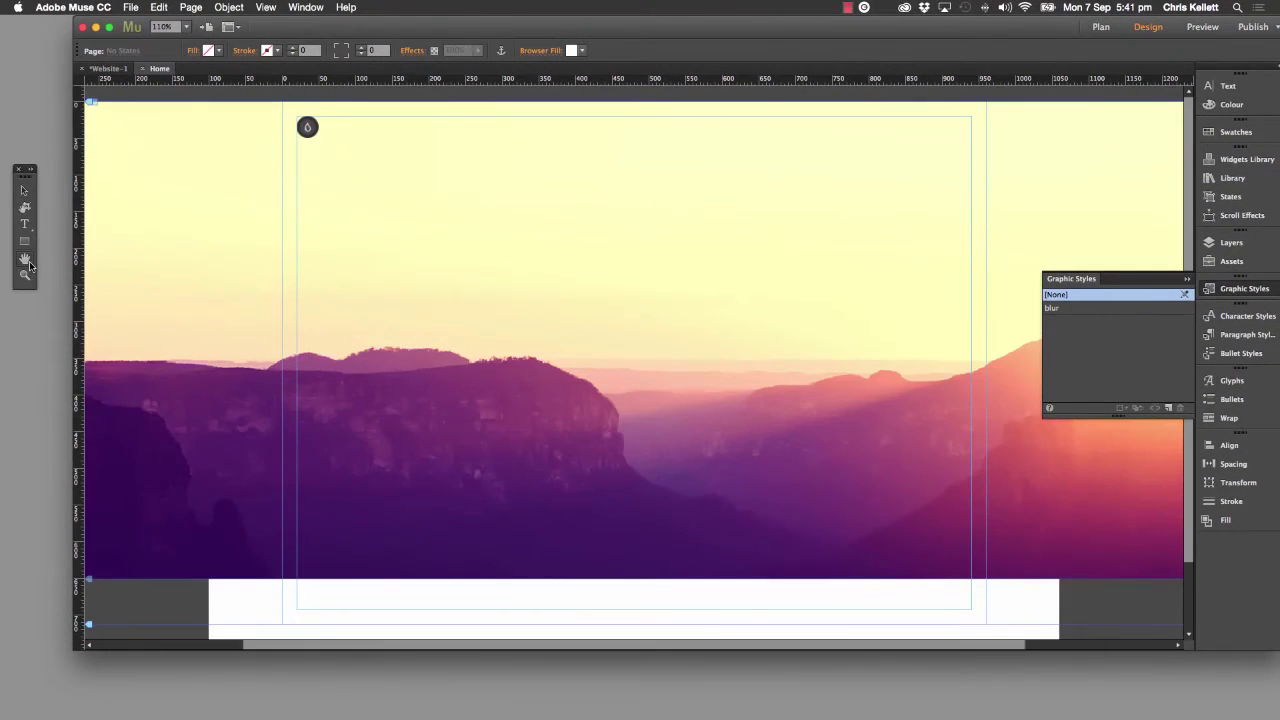
pyautogui.click(1203, 27)
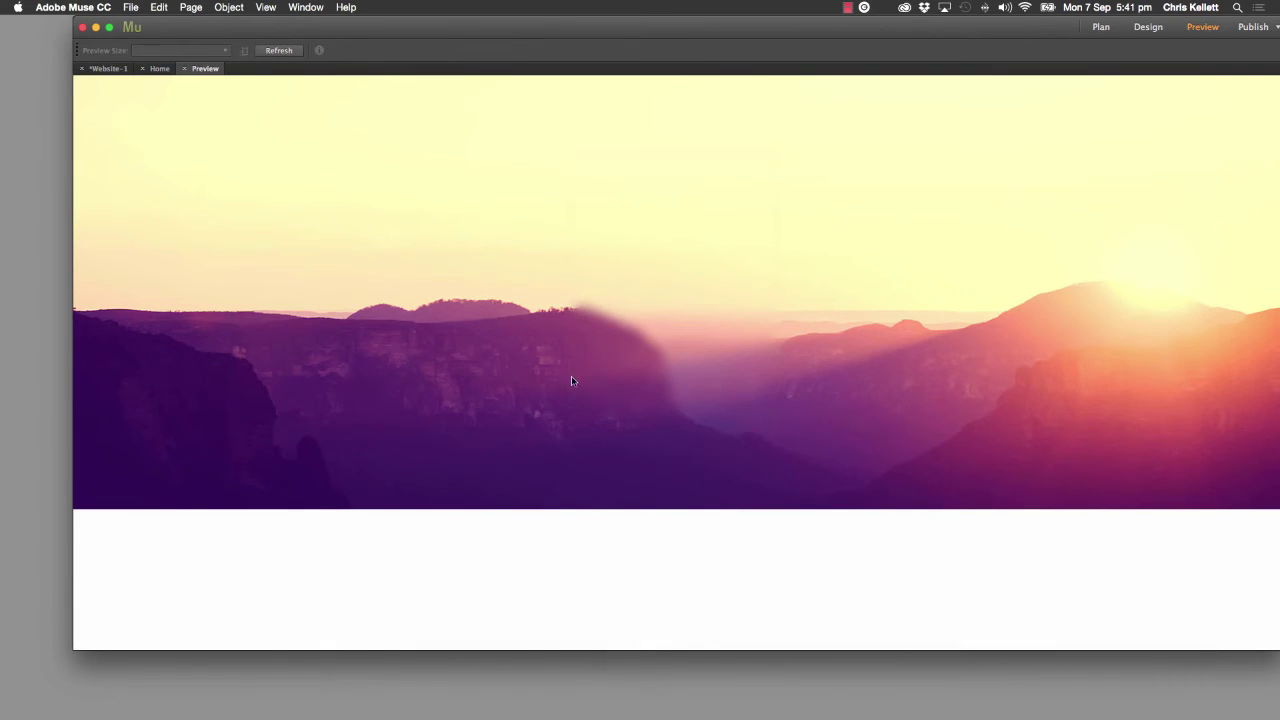
pyautogui.click(184, 69)
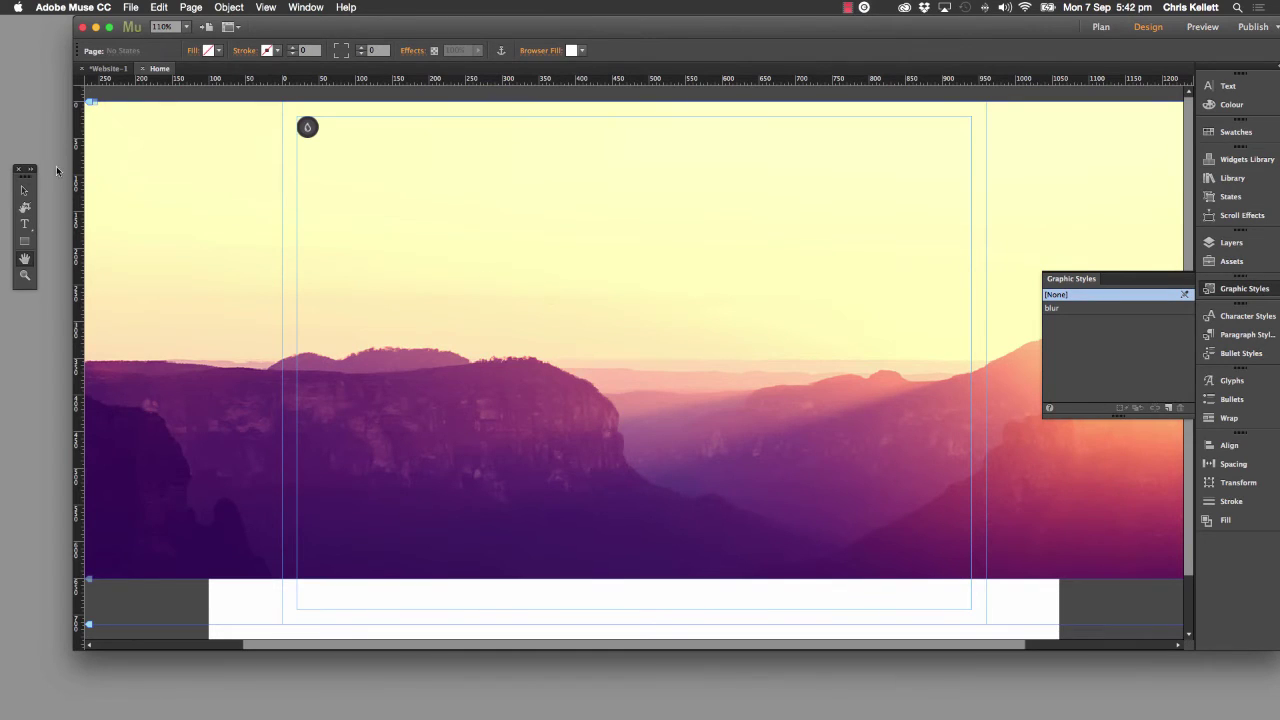
# Move the blur panel's image frame to about X 142, Y 134 and shift the image inside it to align with the background
pyautogui.click(24, 190)
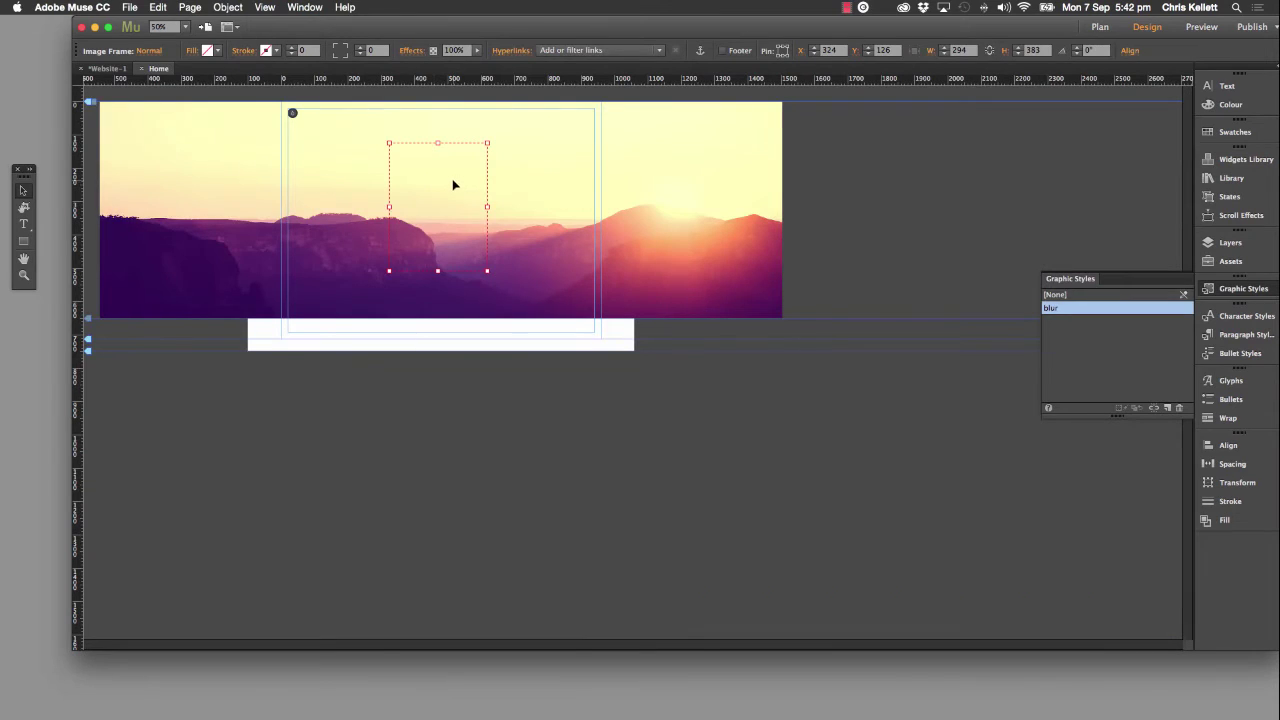
pyautogui.moveTo(449, 188); pyautogui.dragTo(387, 190)
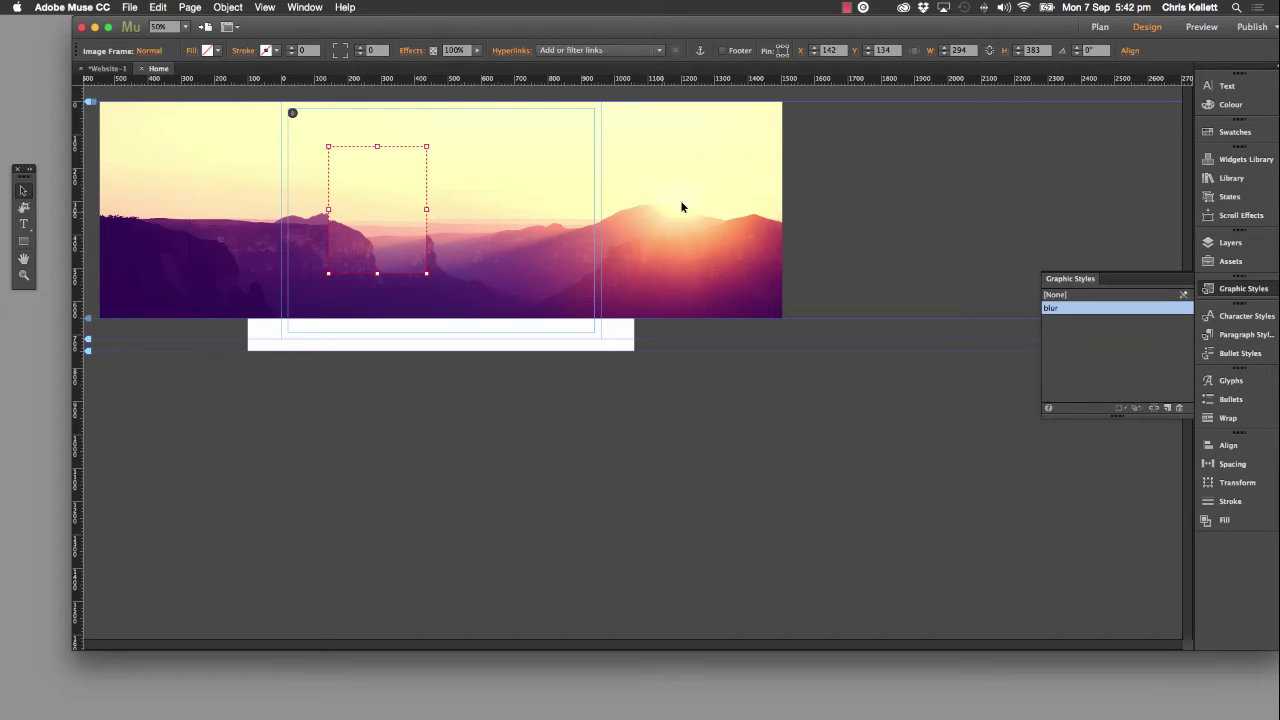
pyautogui.click(368, 198)
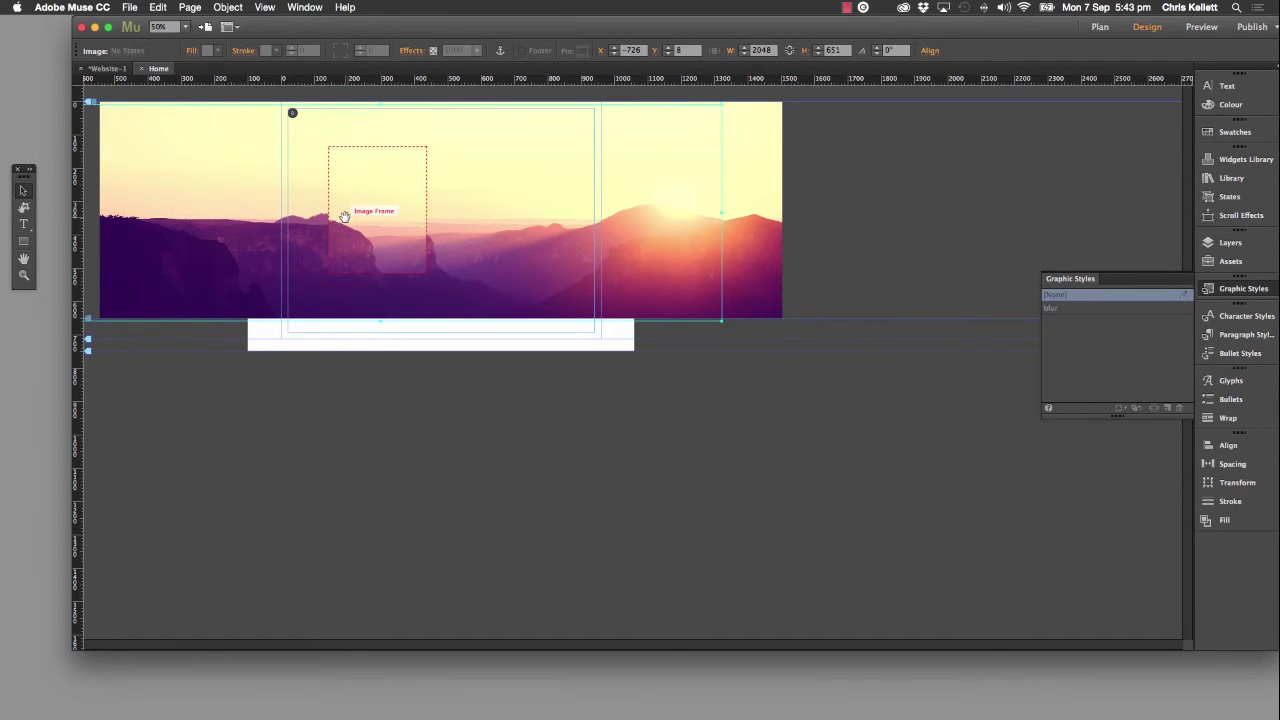
pyautogui.moveTo(357, 211); pyautogui.dragTo(417, 211)
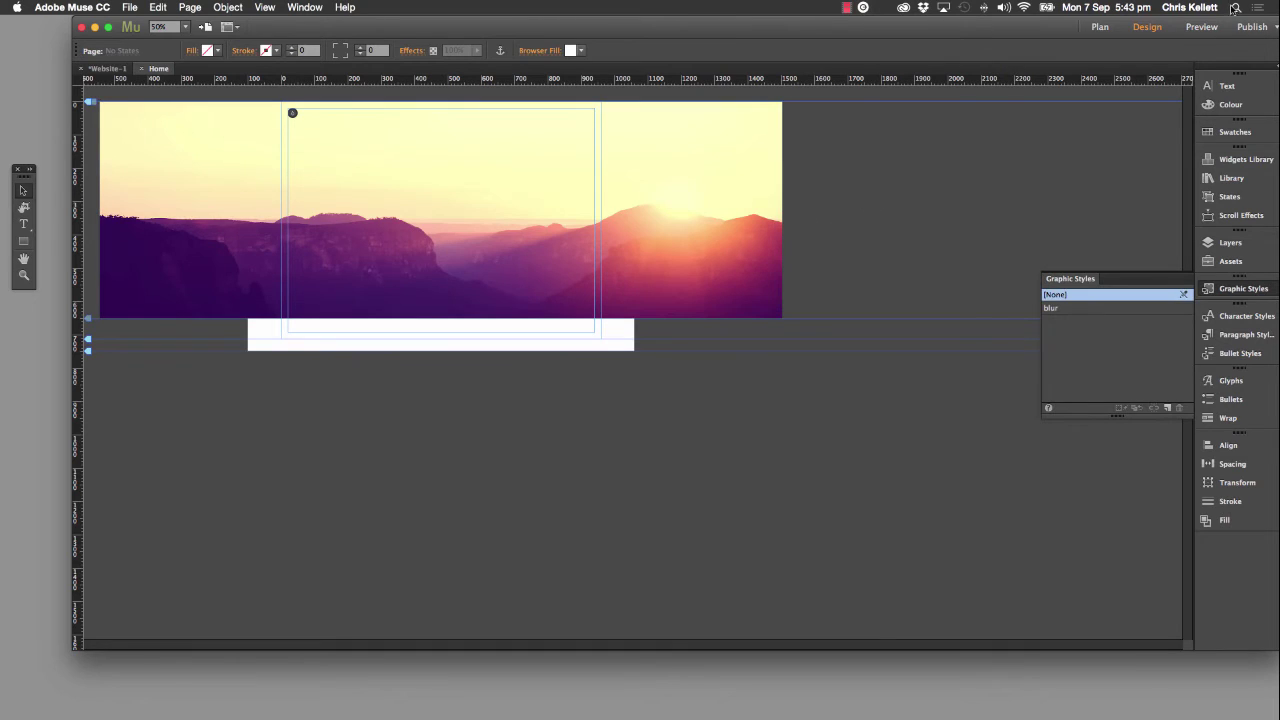
# Preview the page to examine the blur at the panel's new position, and return to the design
pyautogui.click(1201, 26)
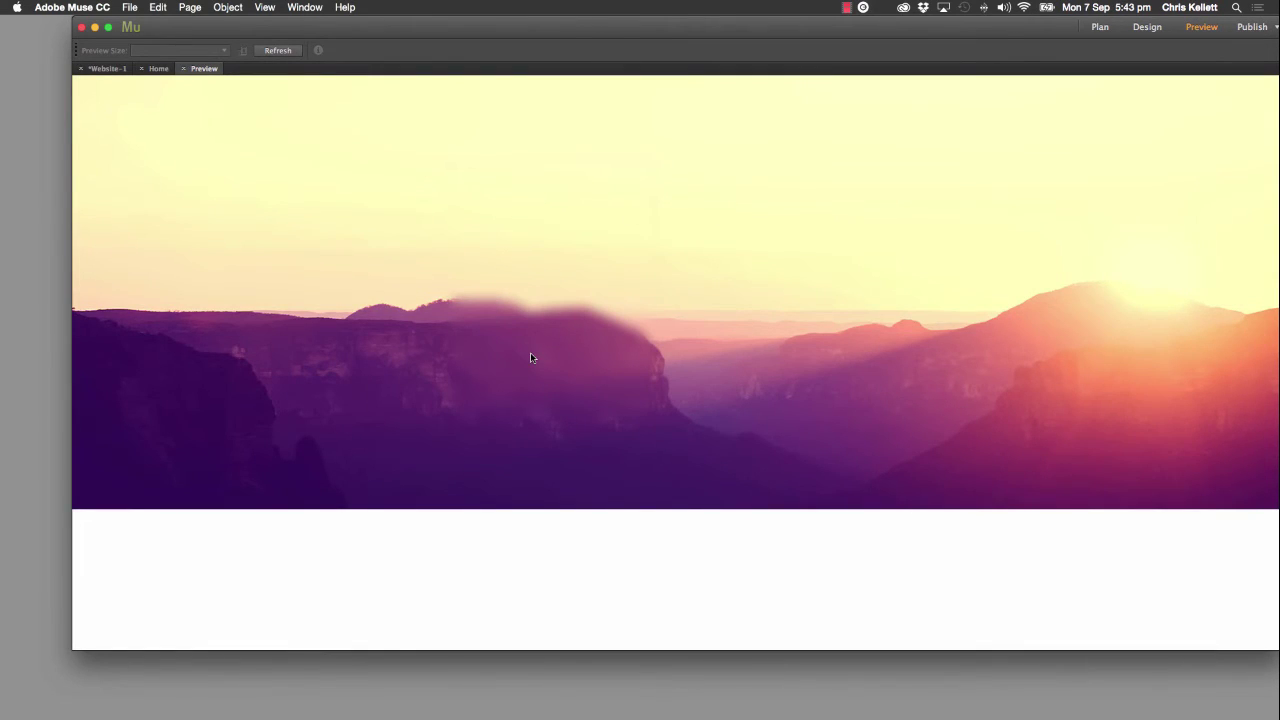
pyautogui.click(183, 68)
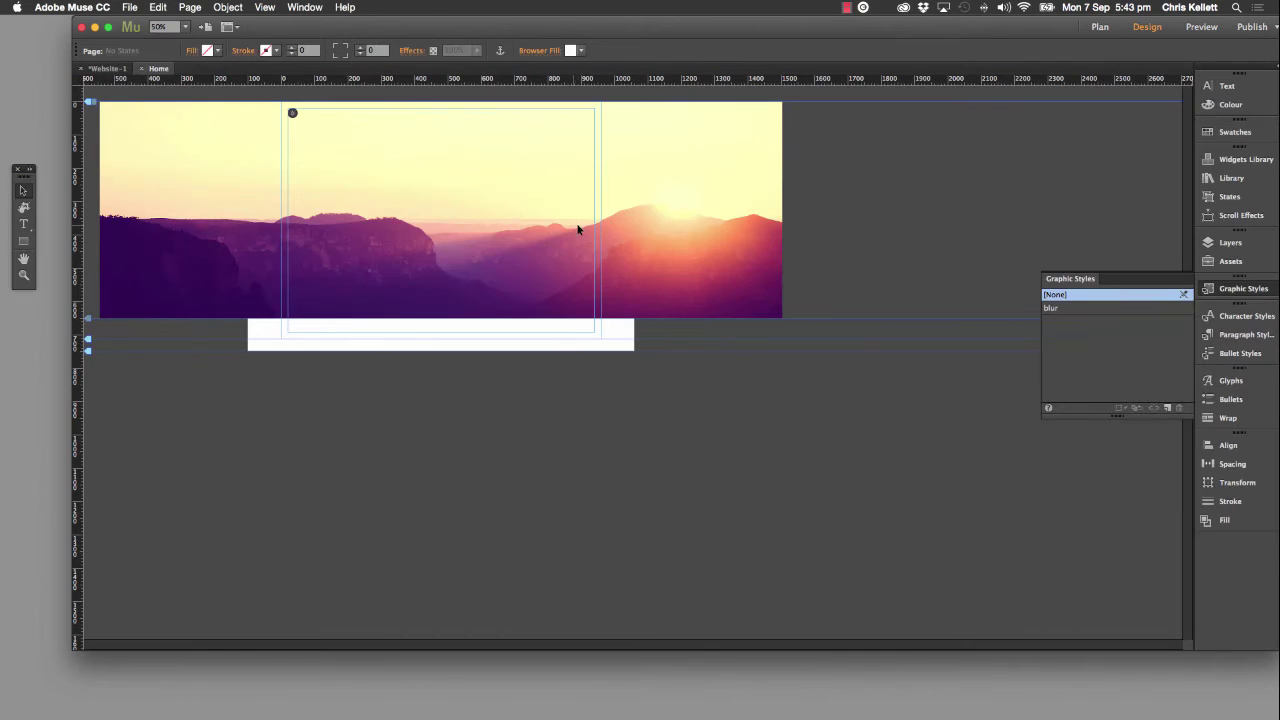
pyautogui.click(368, 197)
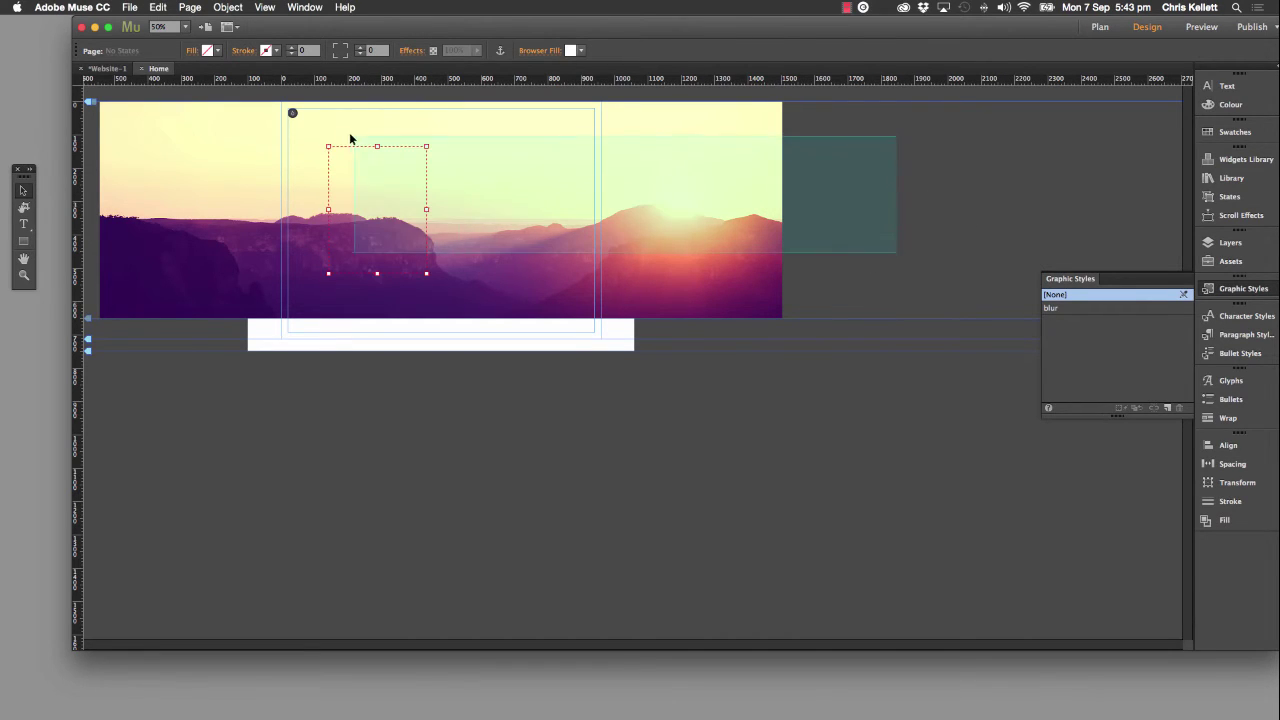
pyautogui.click(218, 170)
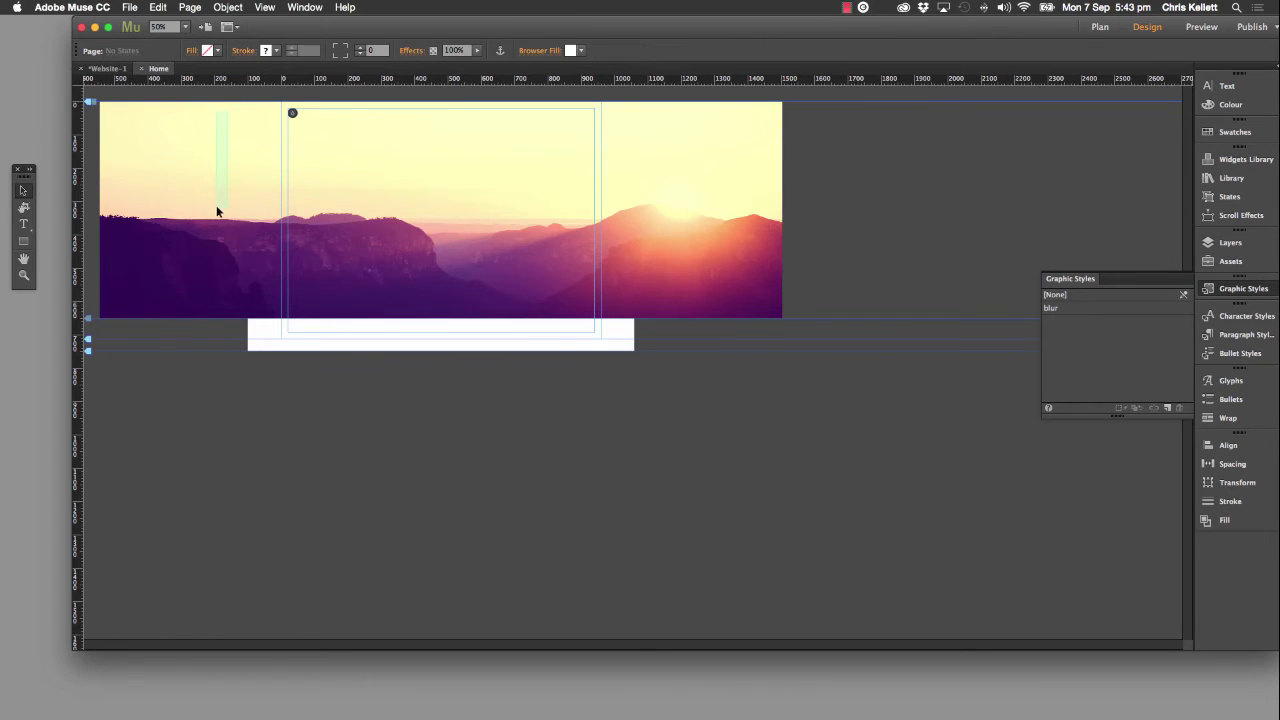
pyautogui.moveTo(906, 299); pyautogui.dragTo(248, 96)
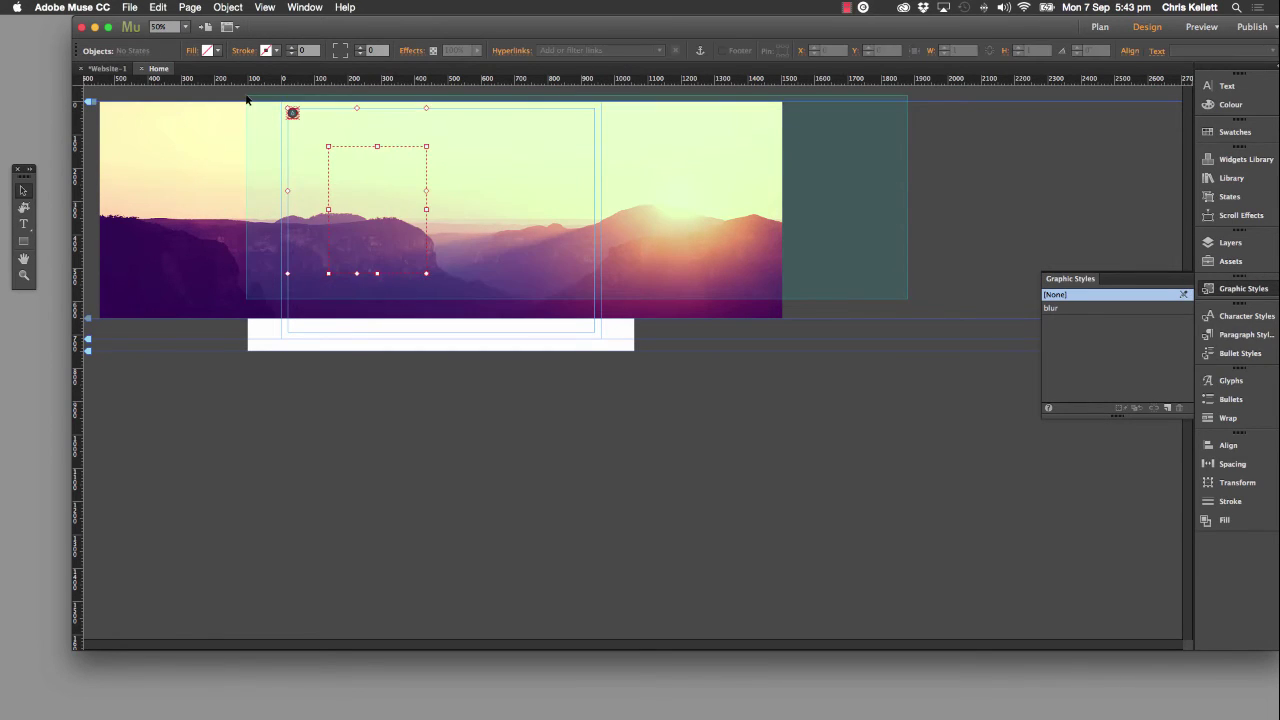
pyautogui.click(178, 146)
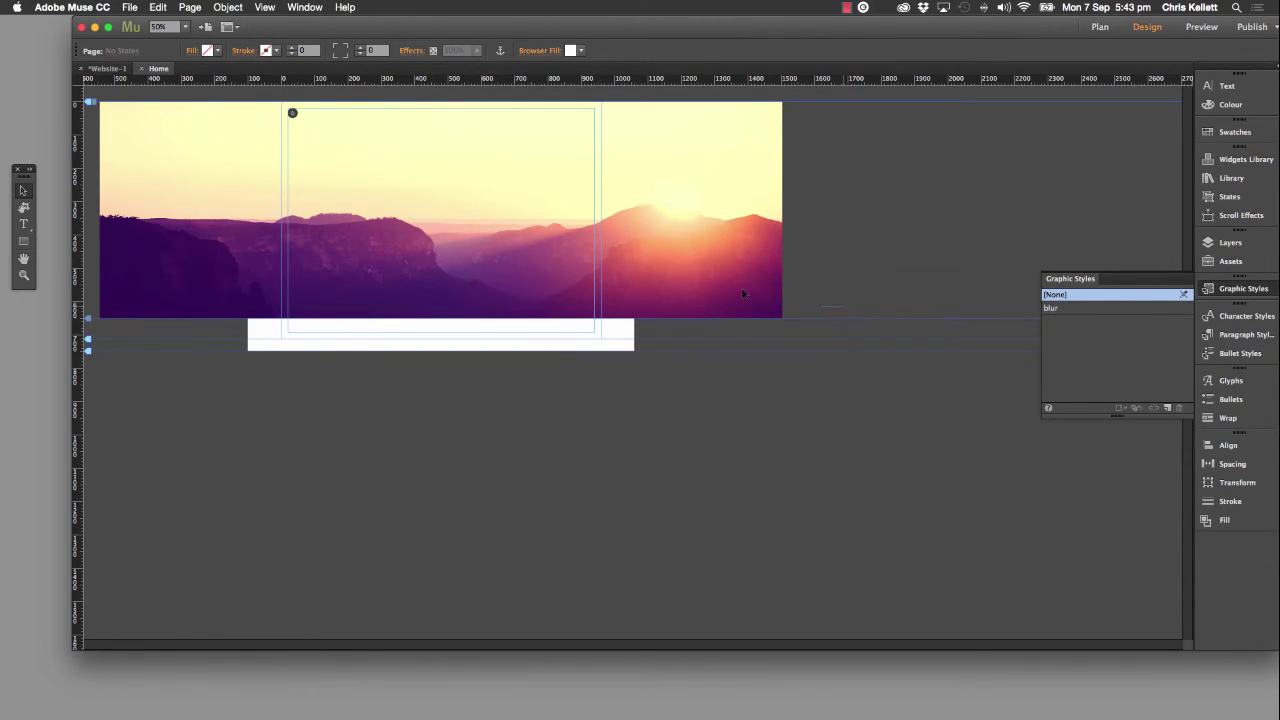
pyautogui.moveTo(843, 307); pyautogui.dragTo(275, 114)
pyautogui.hotkey('shift', 'Down')
pyautogui.hotkey('shift', 'Down')
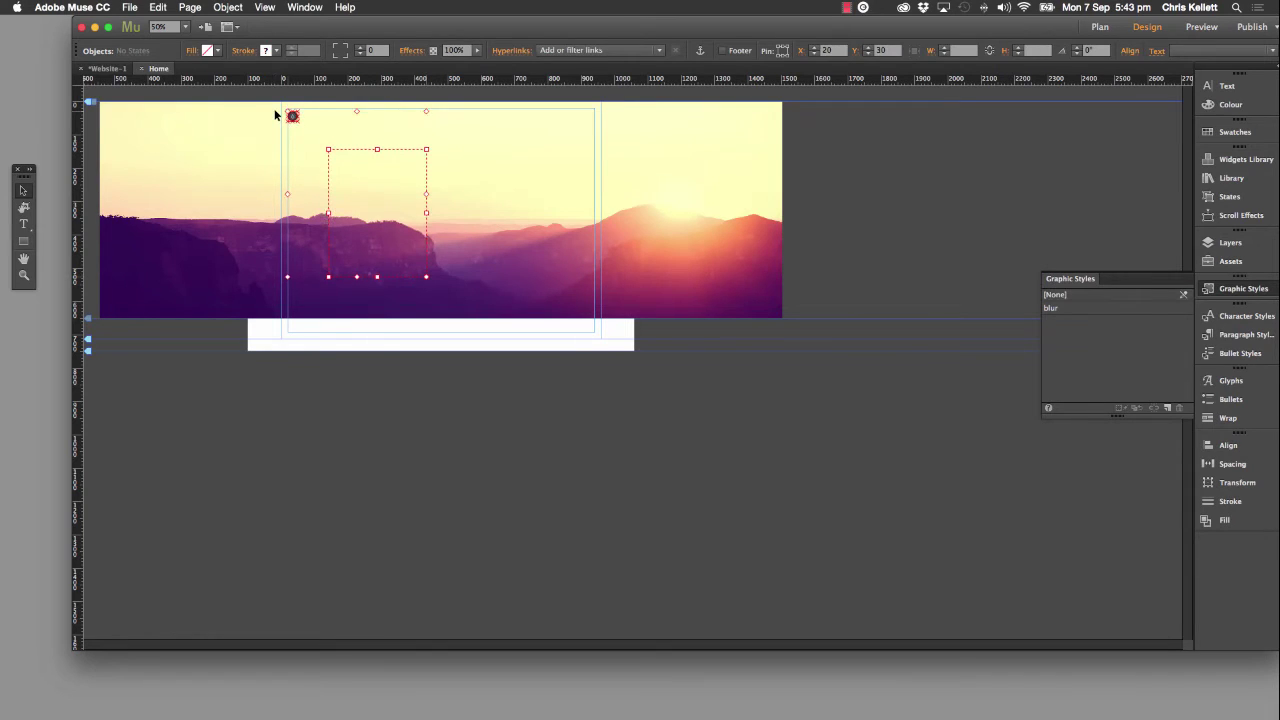
pyautogui.click(799, 193)
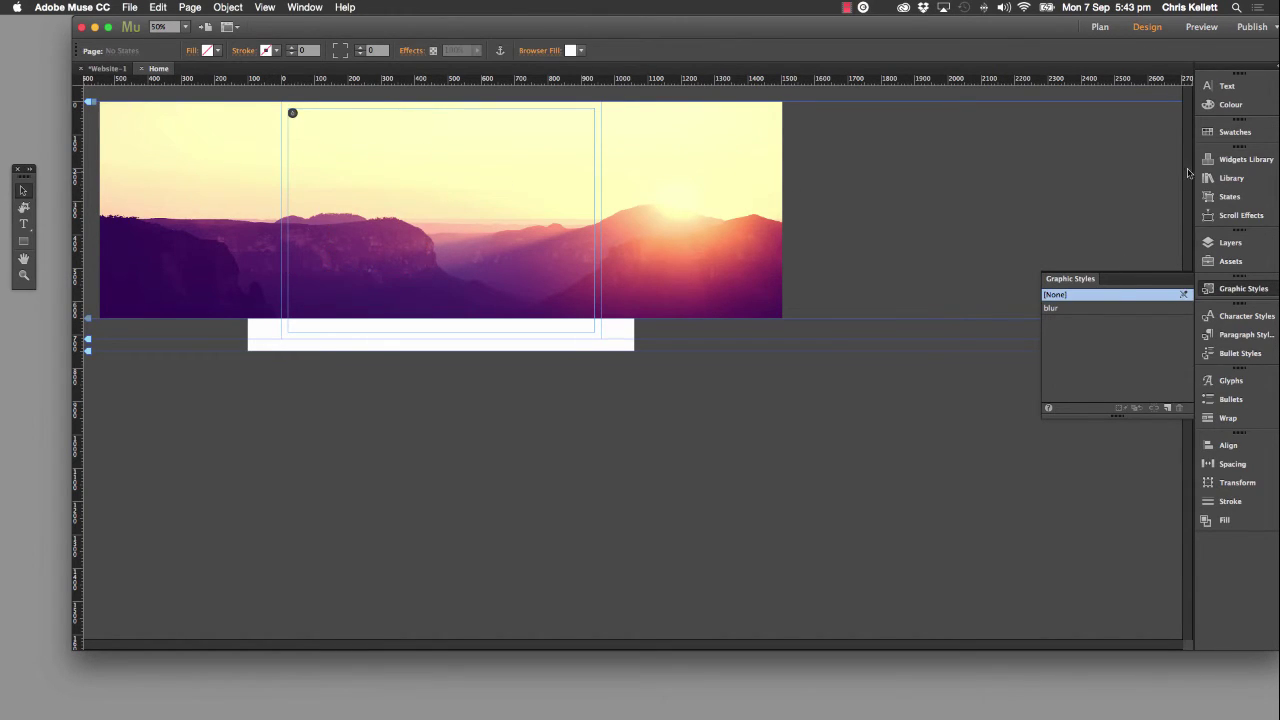
# Unlock the Background Image layer
pyautogui.click(1240, 178)
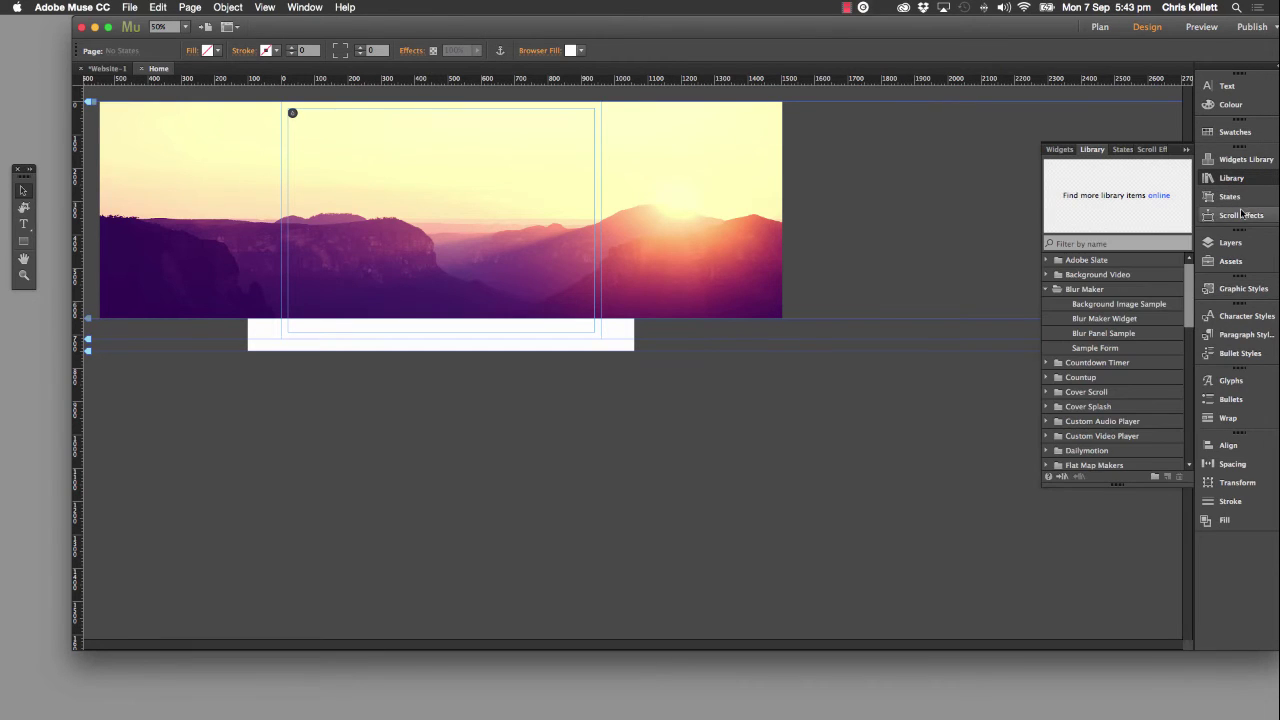
pyautogui.click(1230, 242)
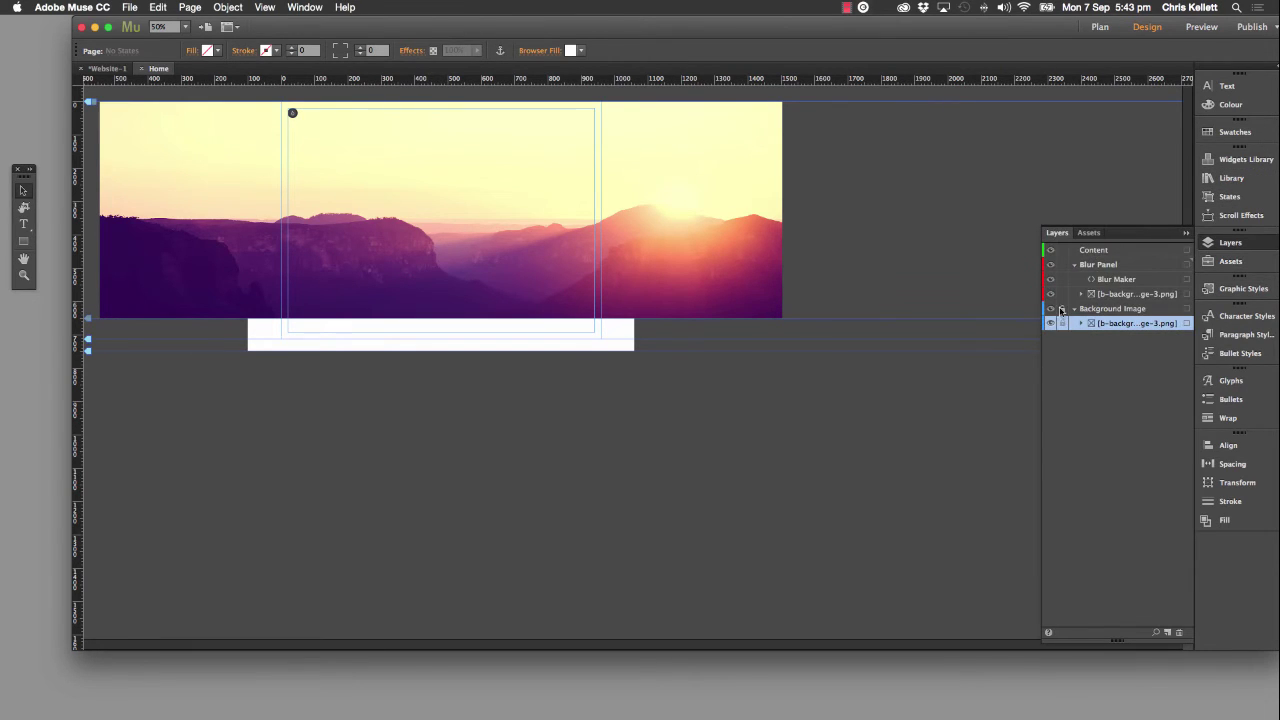
# Select the background image, blur panel and Blur Maker widget together, and move them straight down to Y 240
pyautogui.moveTo(898, 292); pyautogui.dragTo(157, 105)
pyautogui.hotkey('shift', 'Down')
pyautogui.hotkey('shift', 'Down')
pyautogui.hotkey('shift', 'Down')
pyautogui.hotkey('shift', 'Down')
pyautogui.hotkey('shift', 'Down')
pyautogui.hotkey('shift', 'Down')
pyautogui.hotkey('shift', 'Down')
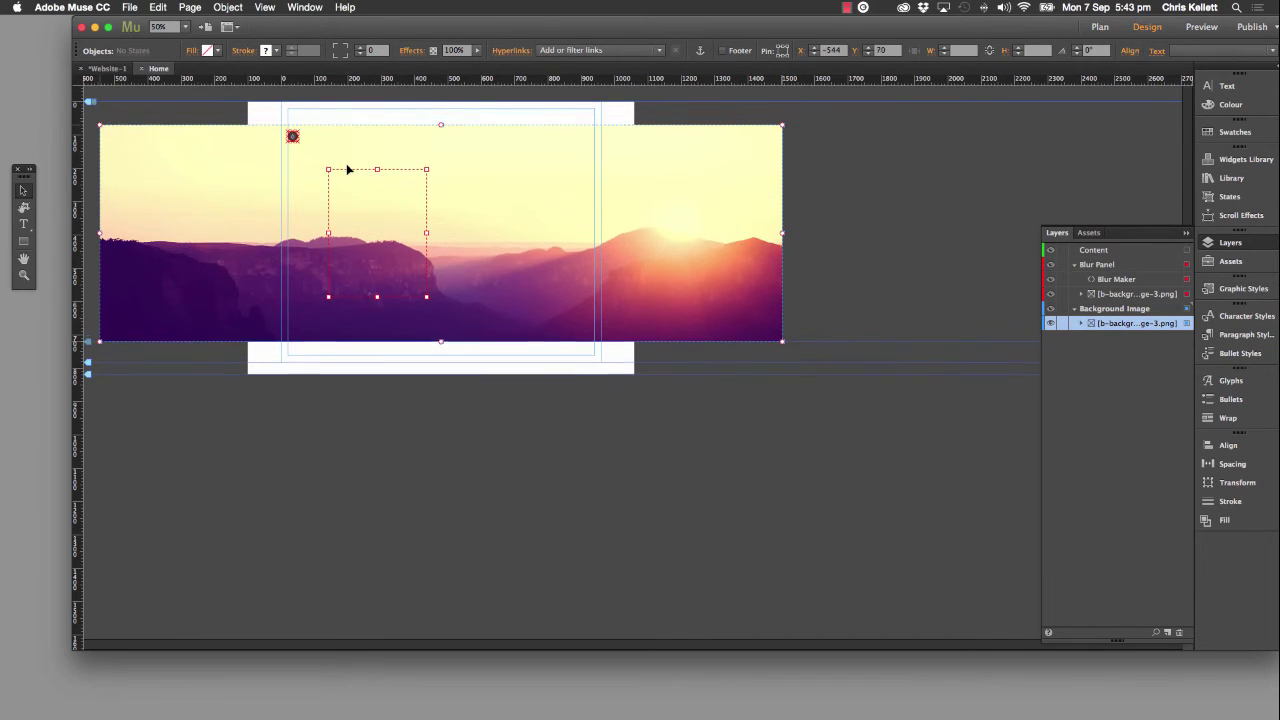
pyautogui.hotkey('shift', 'Down')
pyautogui.hotkey('shift', 'Down')
pyautogui.hotkey('shift', 'Down')
pyautogui.hotkey('shift', 'Down')
pyautogui.hotkey('shift', 'Down')
pyautogui.hotkey('shift', 'Down')
pyautogui.hotkey('shift', 'Down')
pyautogui.hotkey('shift', 'Down')
pyautogui.hotkey('shift', 'Down')
pyautogui.hotkey('shift', 'Down')
pyautogui.hotkey('shift', 'Down')
pyautogui.hotkey('shift', 'Down')
pyautogui.hotkey('shift', 'Down')
pyautogui.hotkey('shift', 'Down')
pyautogui.hotkey('shift', 'Down')
pyautogui.hotkey('shift', 'Down')
pyautogui.hotkey('shift', 'Down')
pyautogui.scroll(-3, 566, 134)
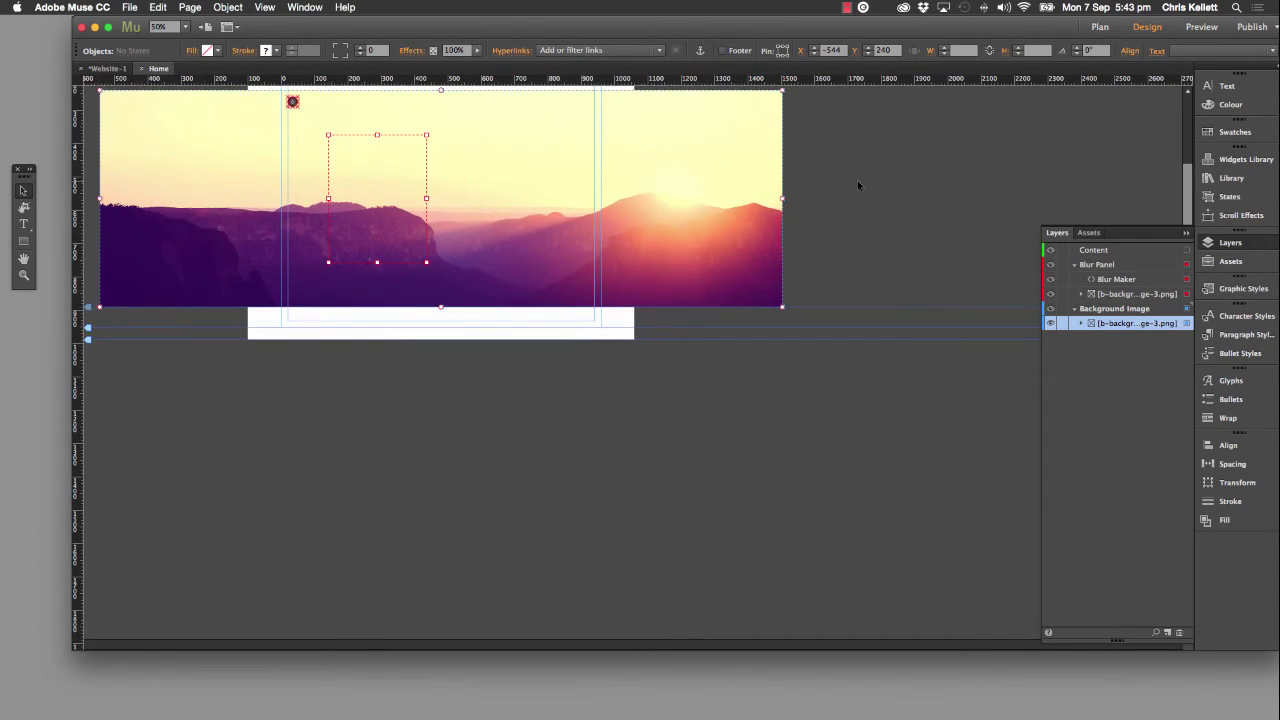
# Preview the page with the lowered background and panel, and close the preview
pyautogui.scroll(2, 857, 183)
pyautogui.press('super+shift+e')
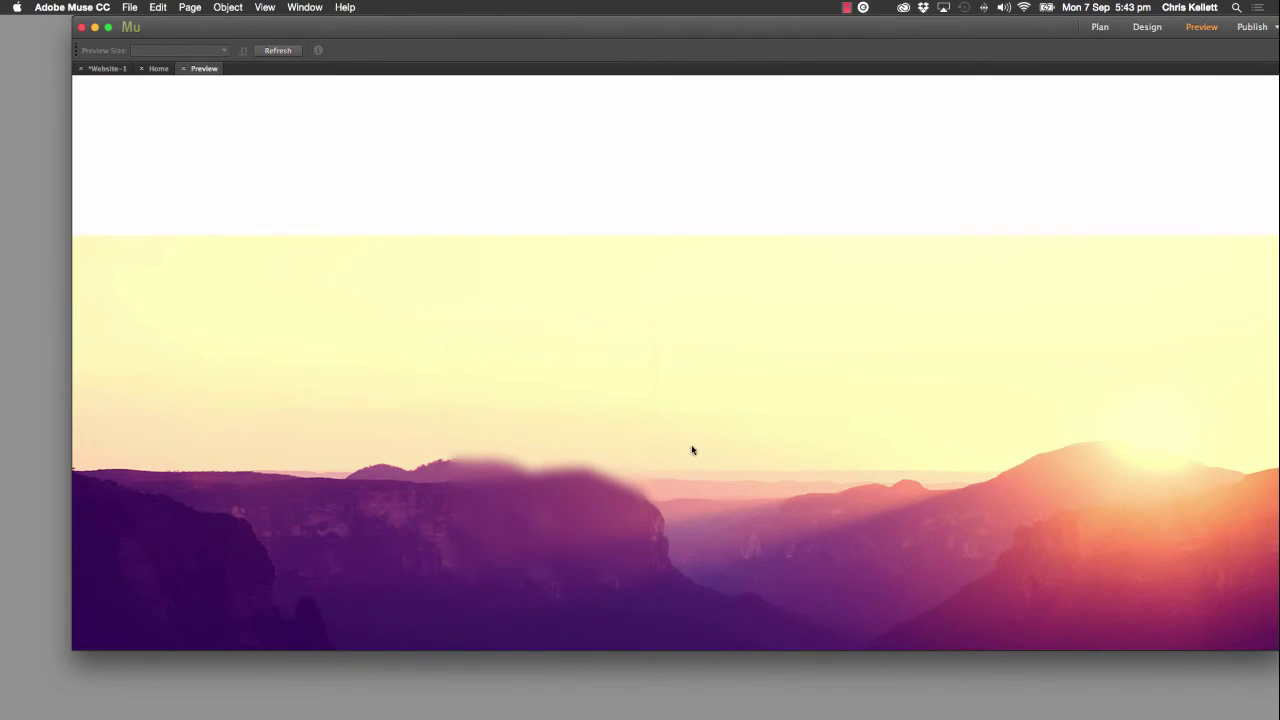
pyautogui.click(183, 69)
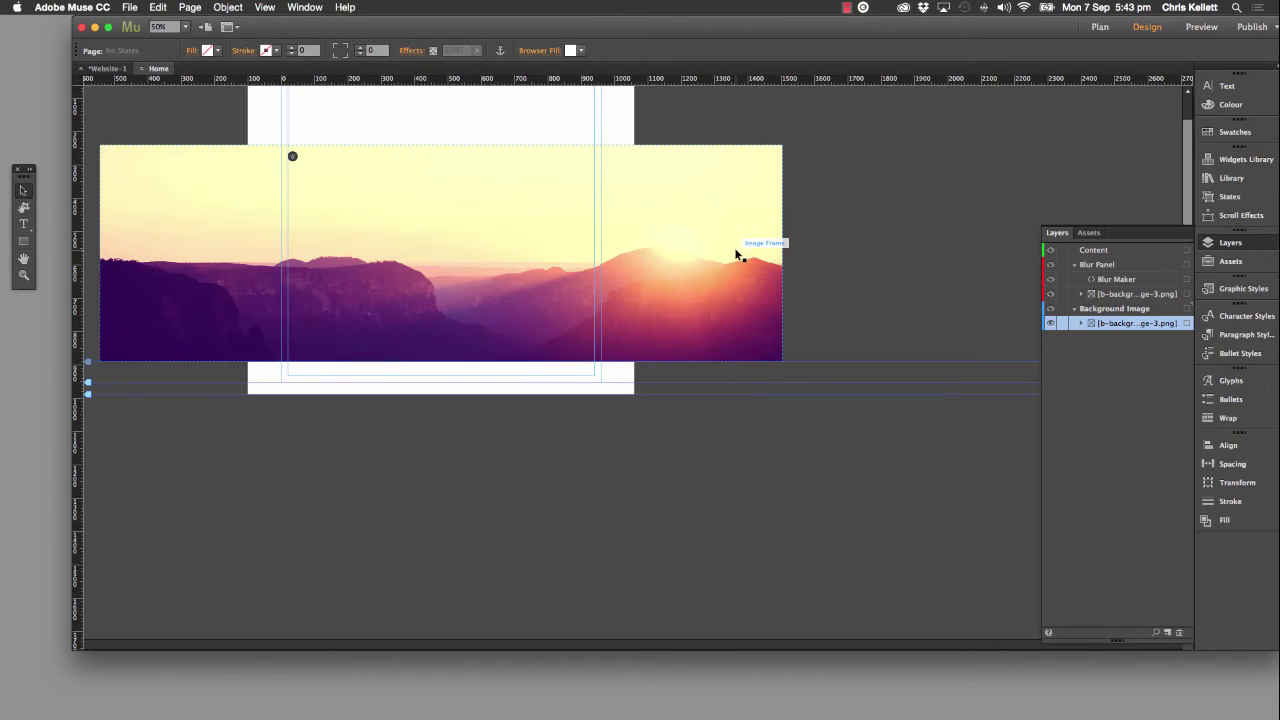
# Move the background image, blur panel and widget together back up to Y 0 at the top of the page
pyautogui.click(740, 255)
pyautogui.hotkey('shift', 'Up')
pyautogui.hotkey('shift', 'Up')
pyautogui.hotkey('shift', 'Up')
pyautogui.hotkey('shift', 'Up')
pyautogui.hotkey('shift', 'Up')
pyautogui.hotkey('shift', 'Up')
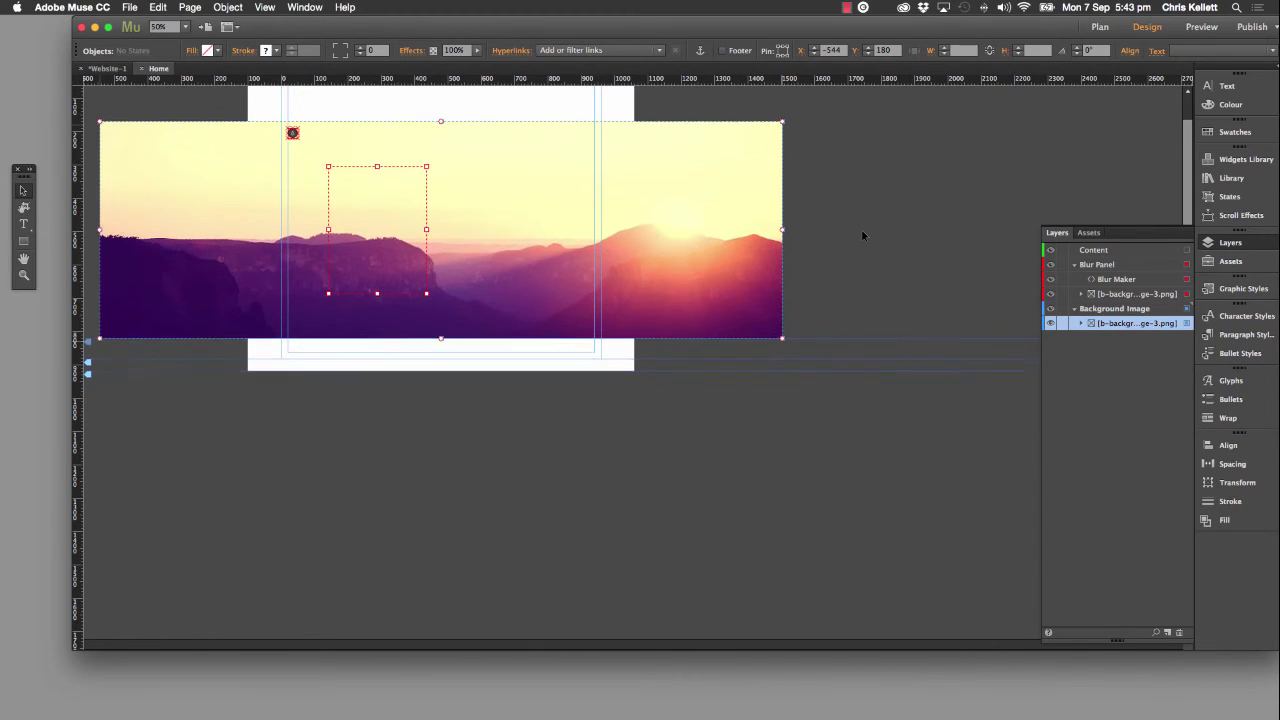
pyautogui.hotkey('shift', 'Up')
pyautogui.hotkey('shift', 'Up')
pyautogui.hotkey('shift', 'Up')
pyautogui.hotkey('shift', 'Up')
pyautogui.hotkey('shift', 'Up')
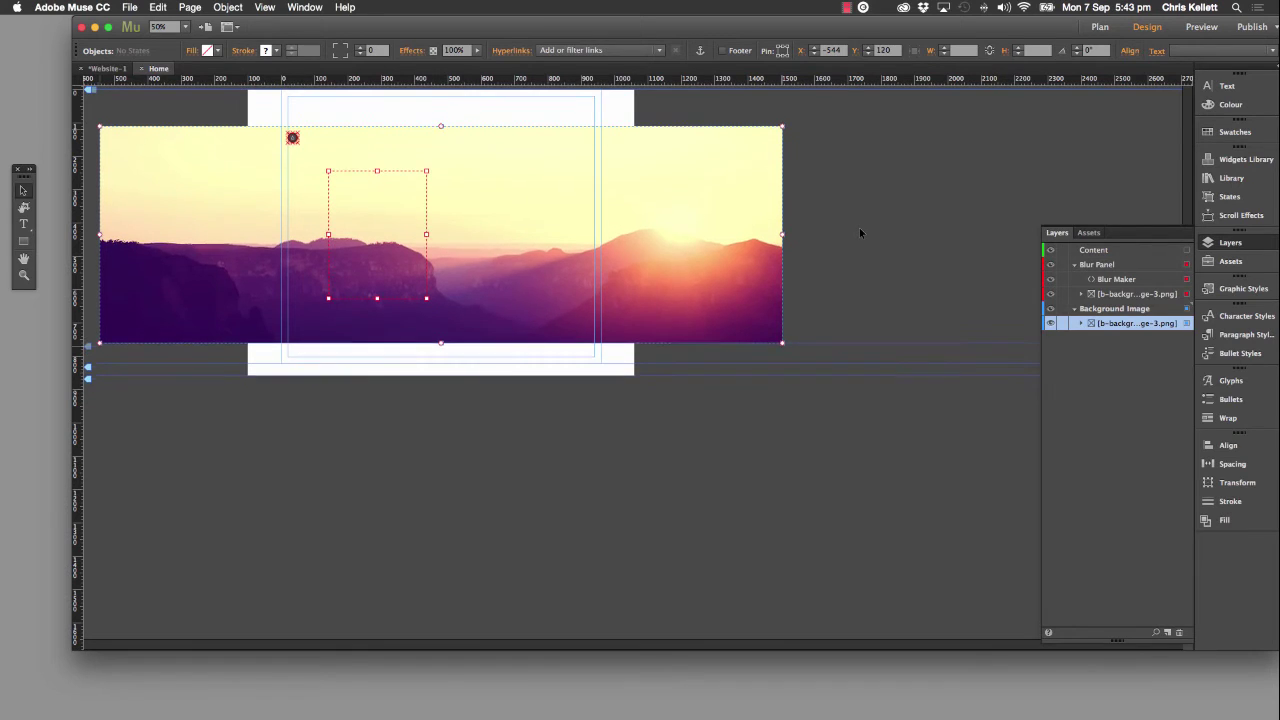
pyautogui.hotkey('shift', 'Up')
pyautogui.hotkey('shift', 'Up')
pyautogui.hotkey('shift', 'Up')
pyautogui.hotkey('shift', 'Up')
pyautogui.hotkey('shift', 'Up')
pyautogui.hotkey('shift', 'Up')
pyautogui.hotkey('shift', 'Up')
pyautogui.hotkey('shift', 'Up')
pyautogui.hotkey('shift', 'Up')
pyautogui.hotkey('shift', 'Up')
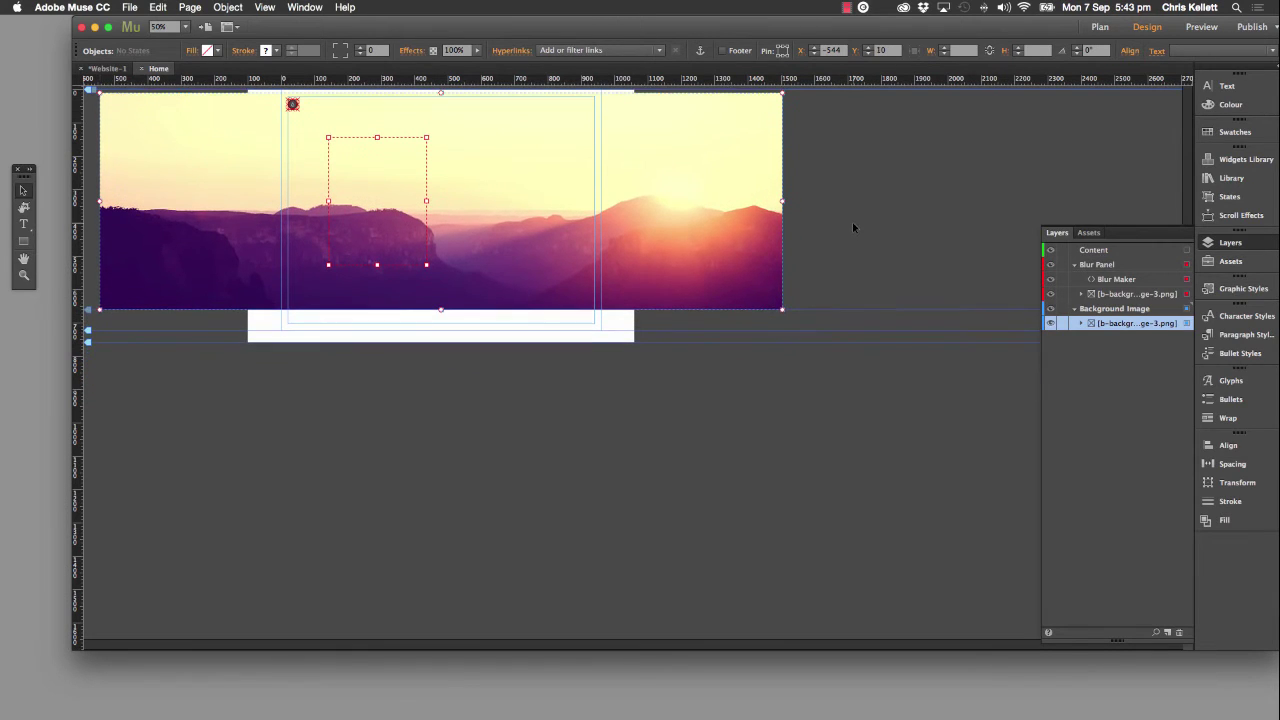
pyautogui.click(855, 221)
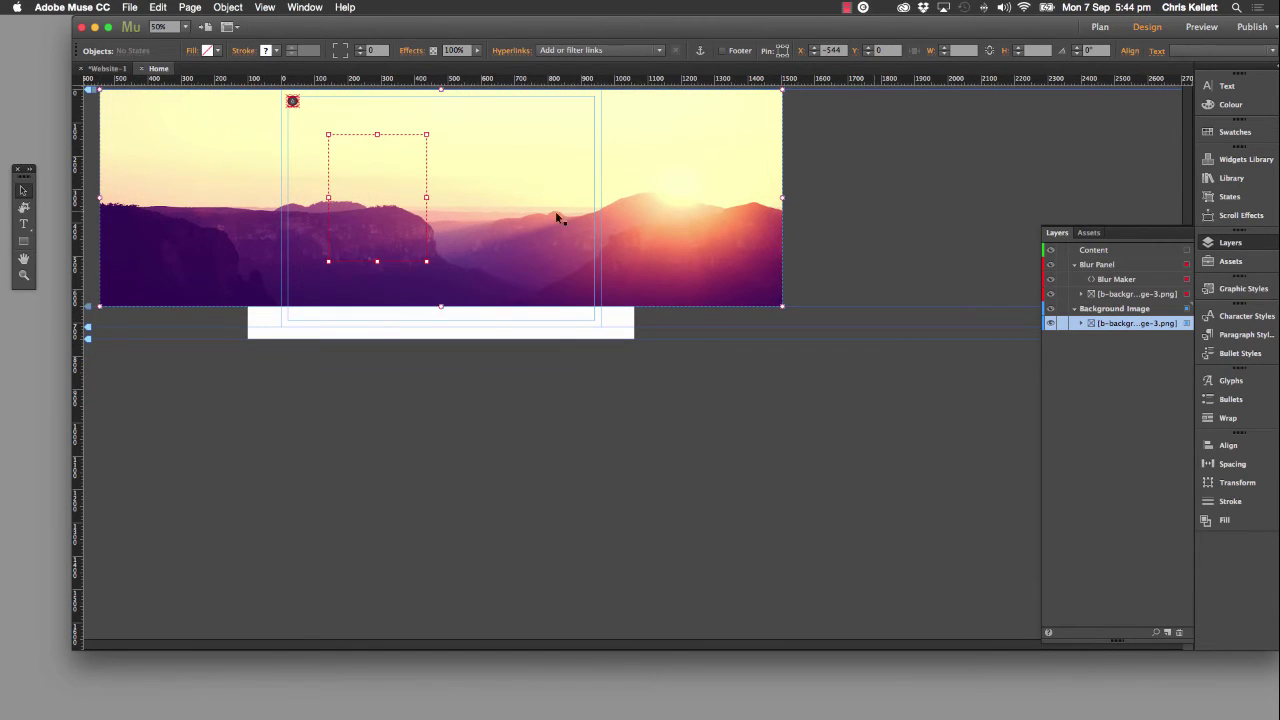
# Draw a rectangle about 234 by 311 px on the background image, to the right of the blur panel
pyautogui.click(382, 186)
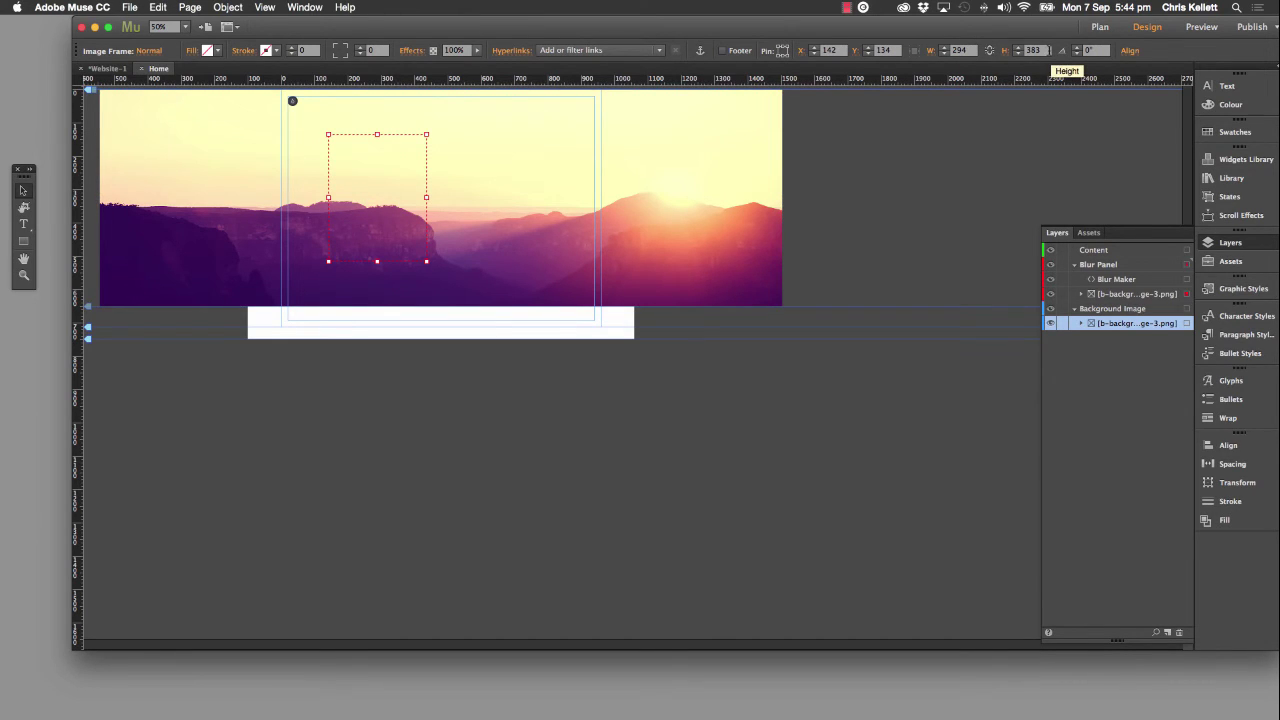
pyautogui.click(24, 241)
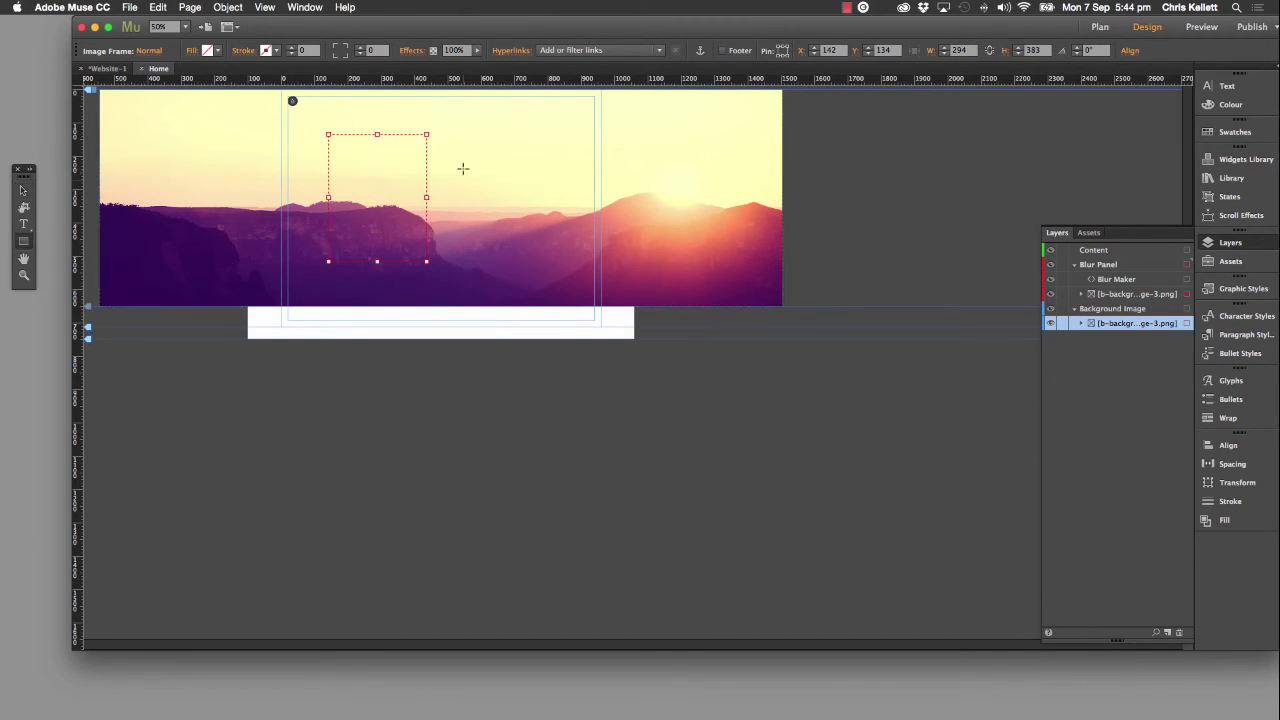
pyautogui.moveTo(470, 158); pyautogui.dragTo(548, 261)
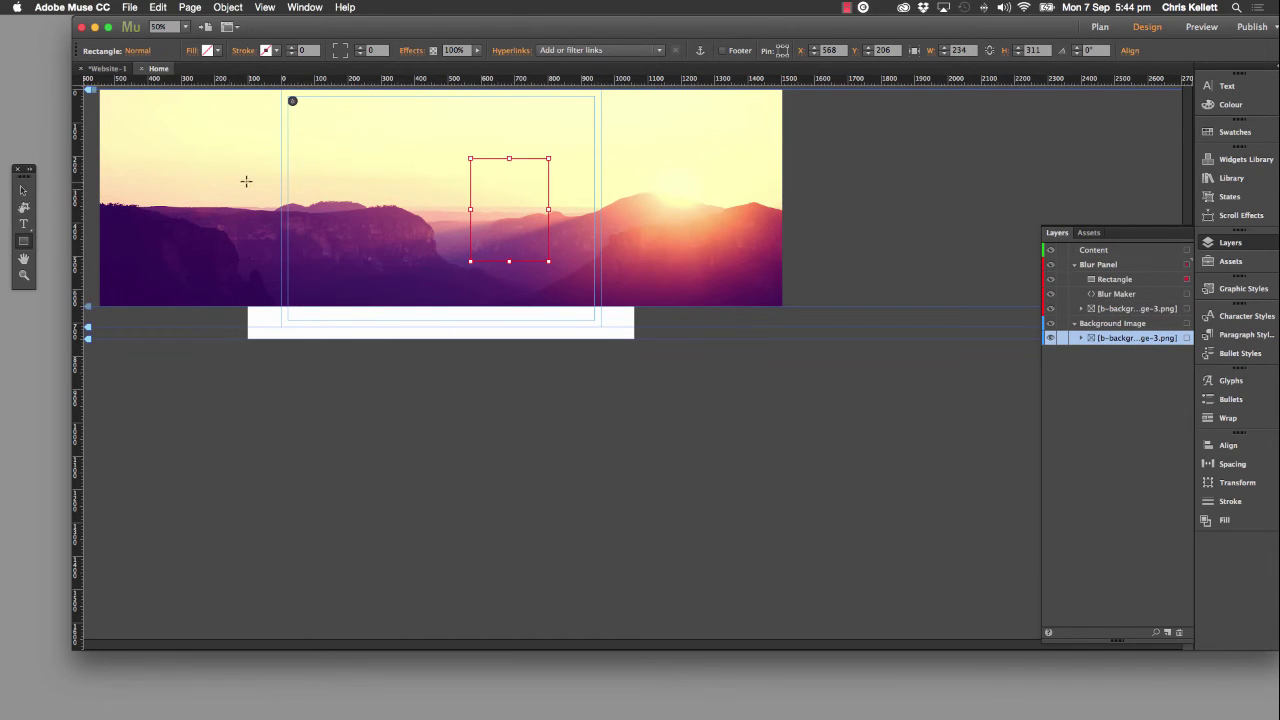
# Set the new rectangle's width to 294 and height to 383 to match the blur panel
pyautogui.click(24, 191)
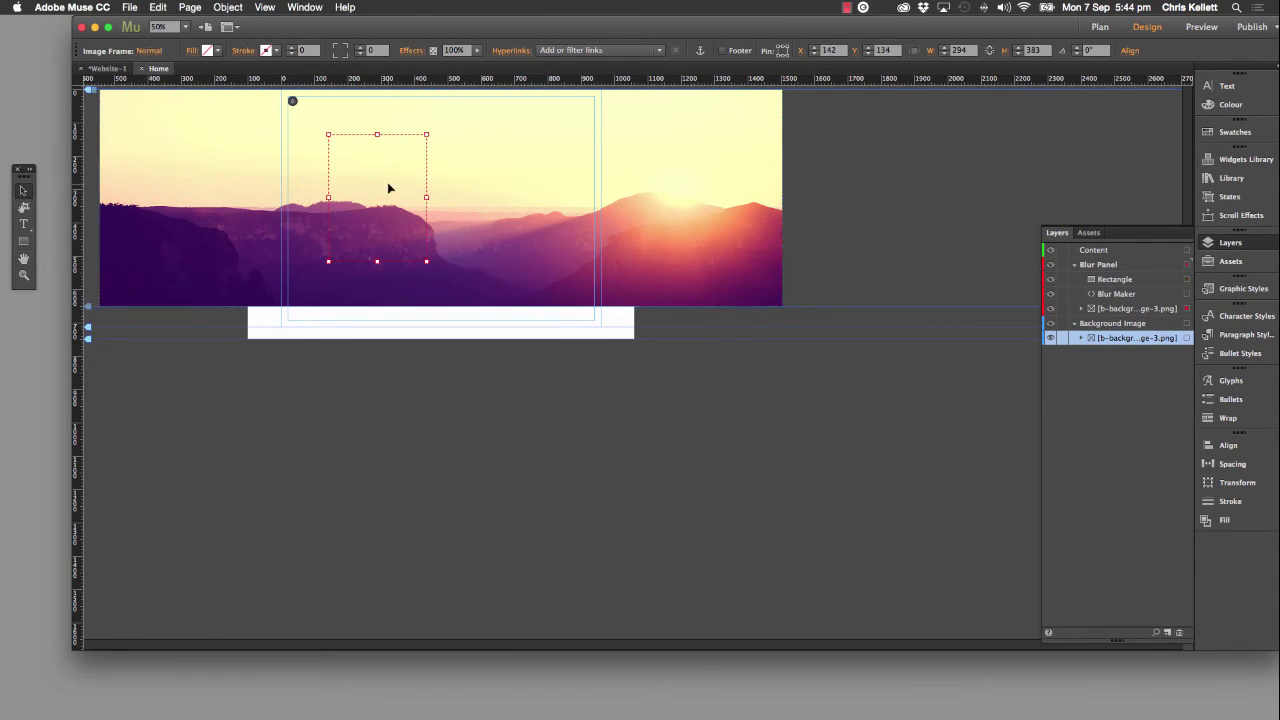
pyautogui.click(956, 51)
pyautogui.write('29')
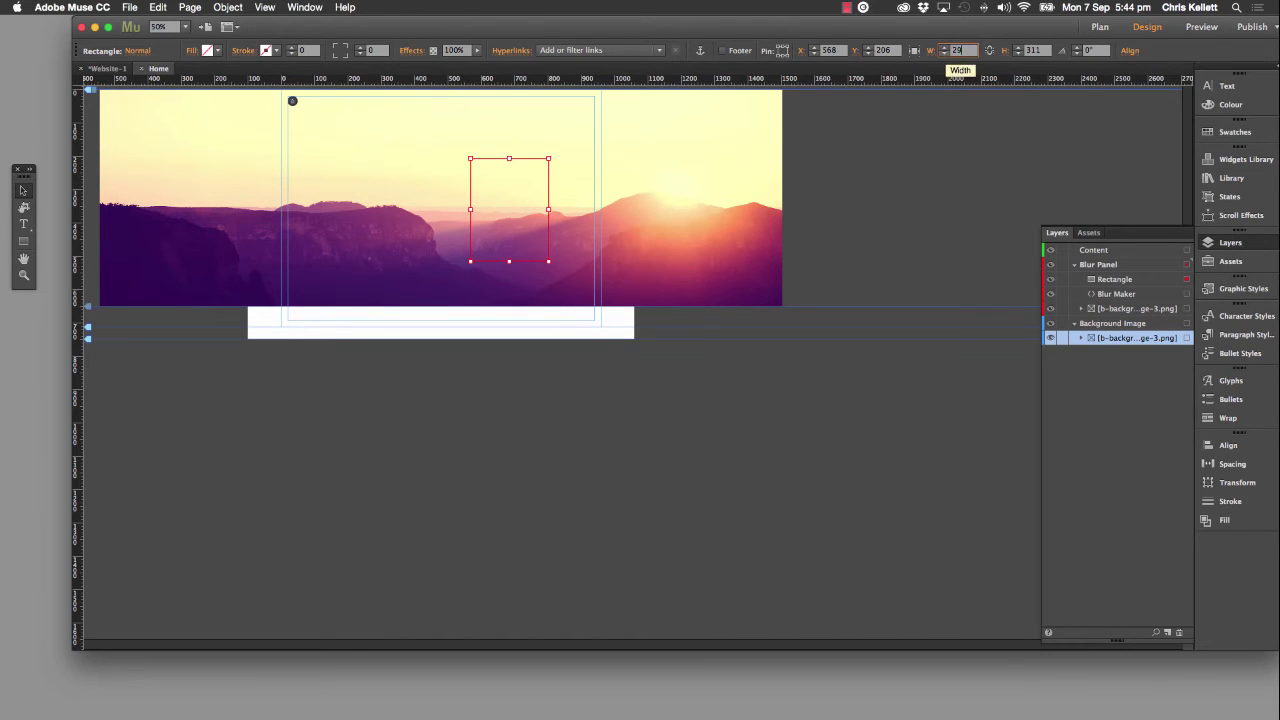
pyautogui.press('Tab')
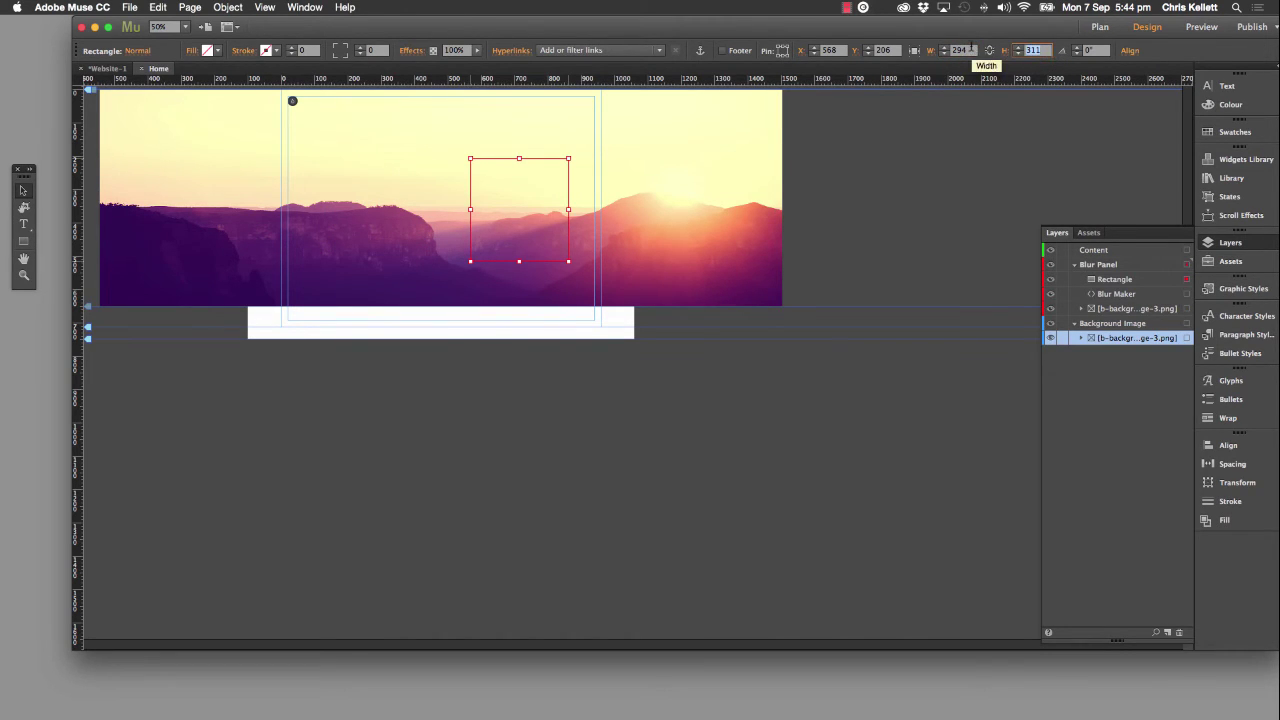
pyautogui.write('383')
pyautogui.press('Return')
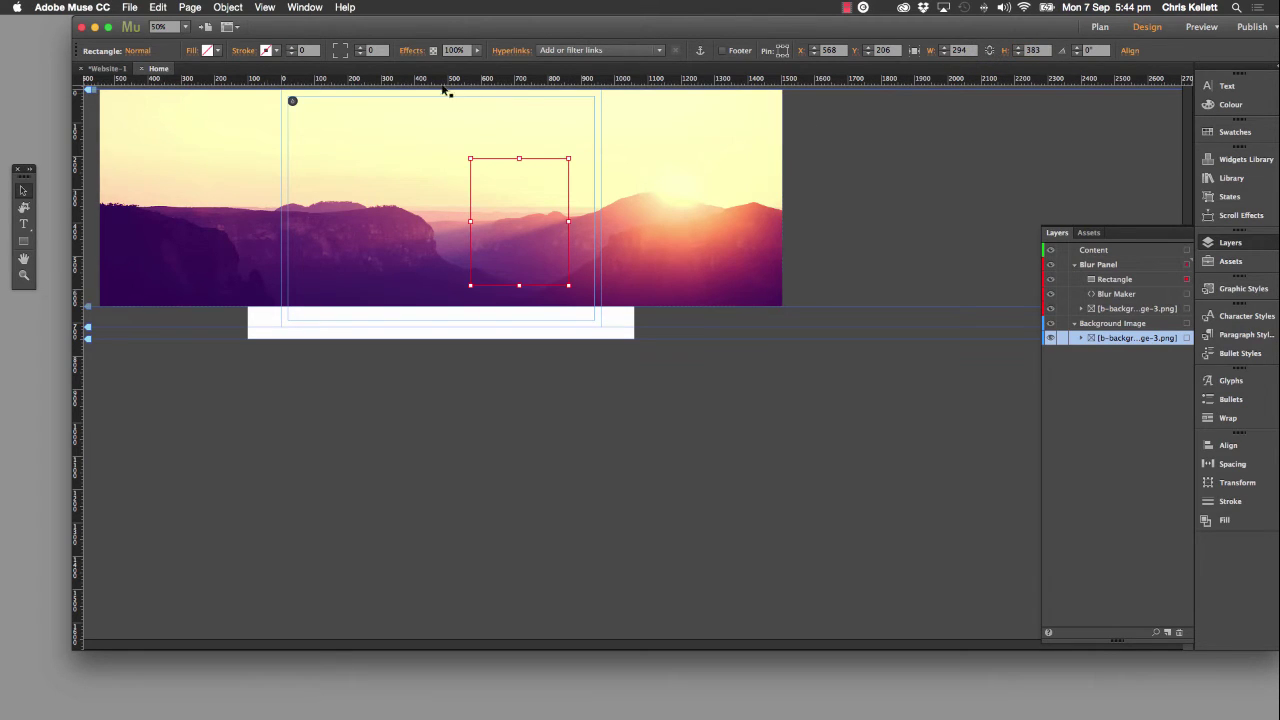
# Move the rectangle over the blur panel, add the panel to the selection, and lock the Background Image layer
pyautogui.moveTo(536, 197); pyautogui.dragTo(408, 196)
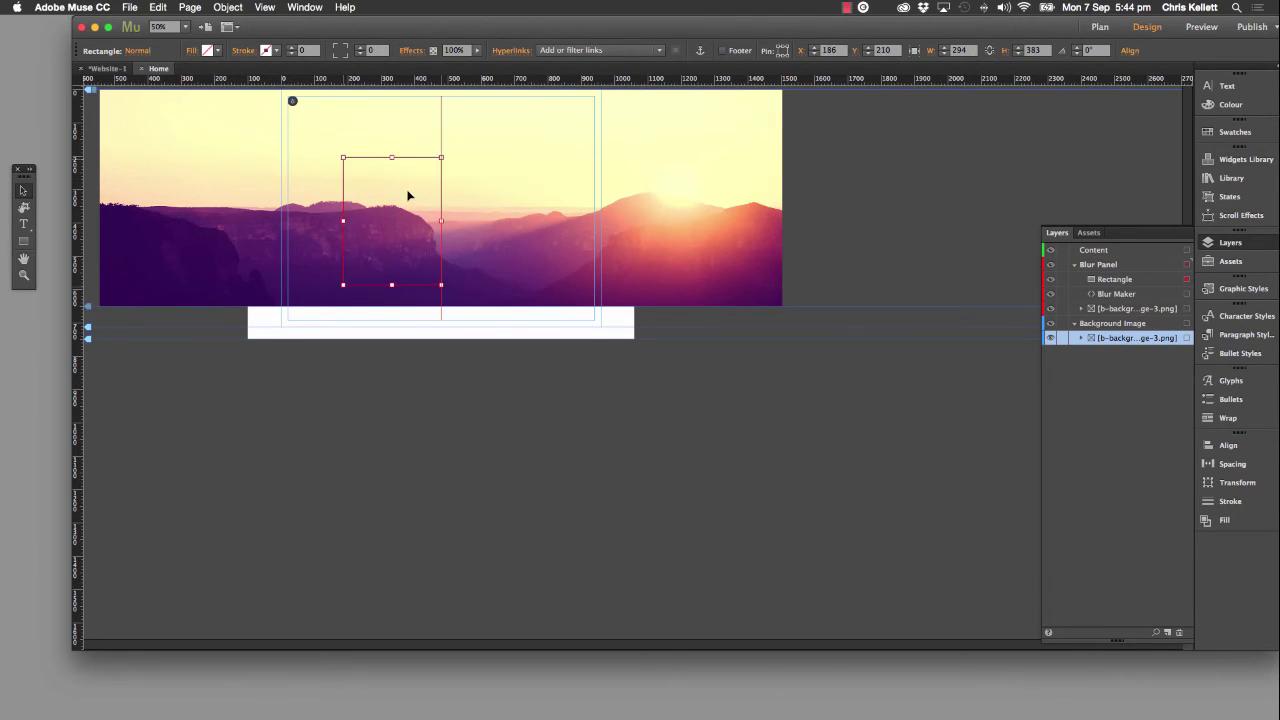
pyautogui.keyDown('shift'); pyautogui.click(376, 148); pyautogui.keyUp('shift')
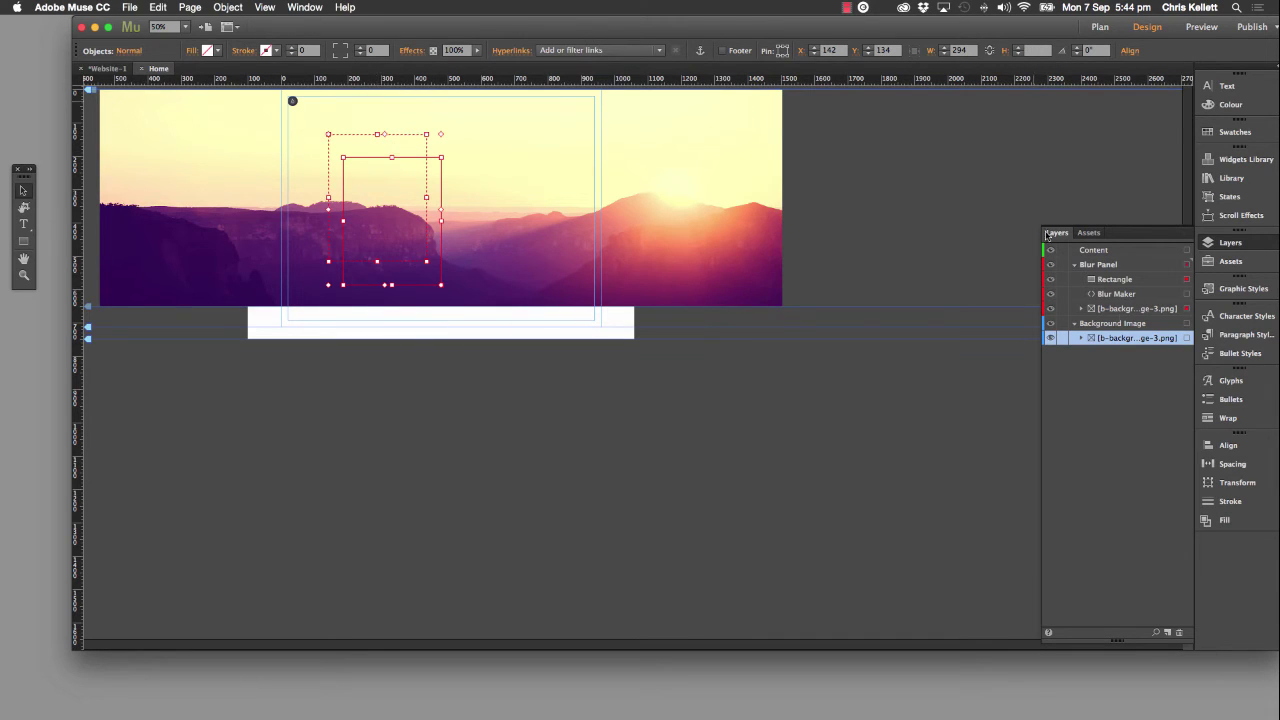
pyautogui.click(1063, 324)
# Align the rectangle and blur panel by their left and top edges, using Align to Selection
pyautogui.click(1128, 50)
pyautogui.click(1245, 153)
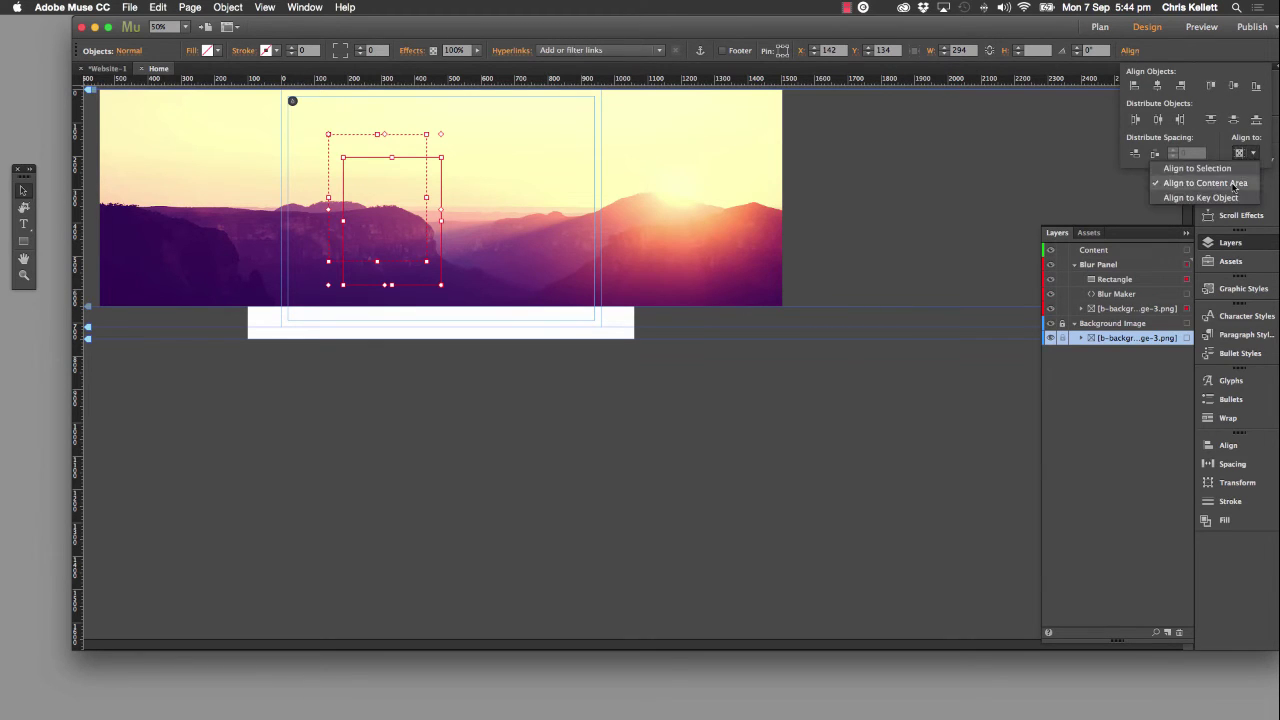
pyautogui.click(1224, 168)
pyautogui.click(1134, 87)
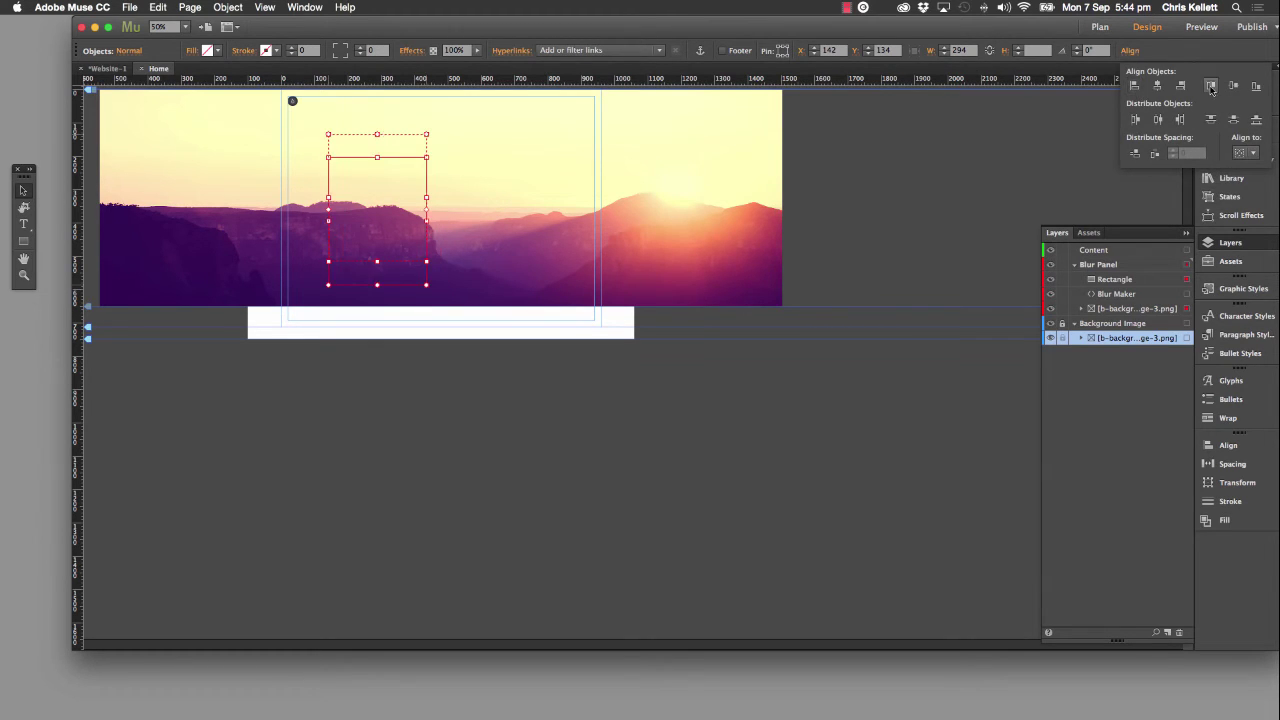
pyautogui.click(1211, 88)
pyautogui.click(921, 168)
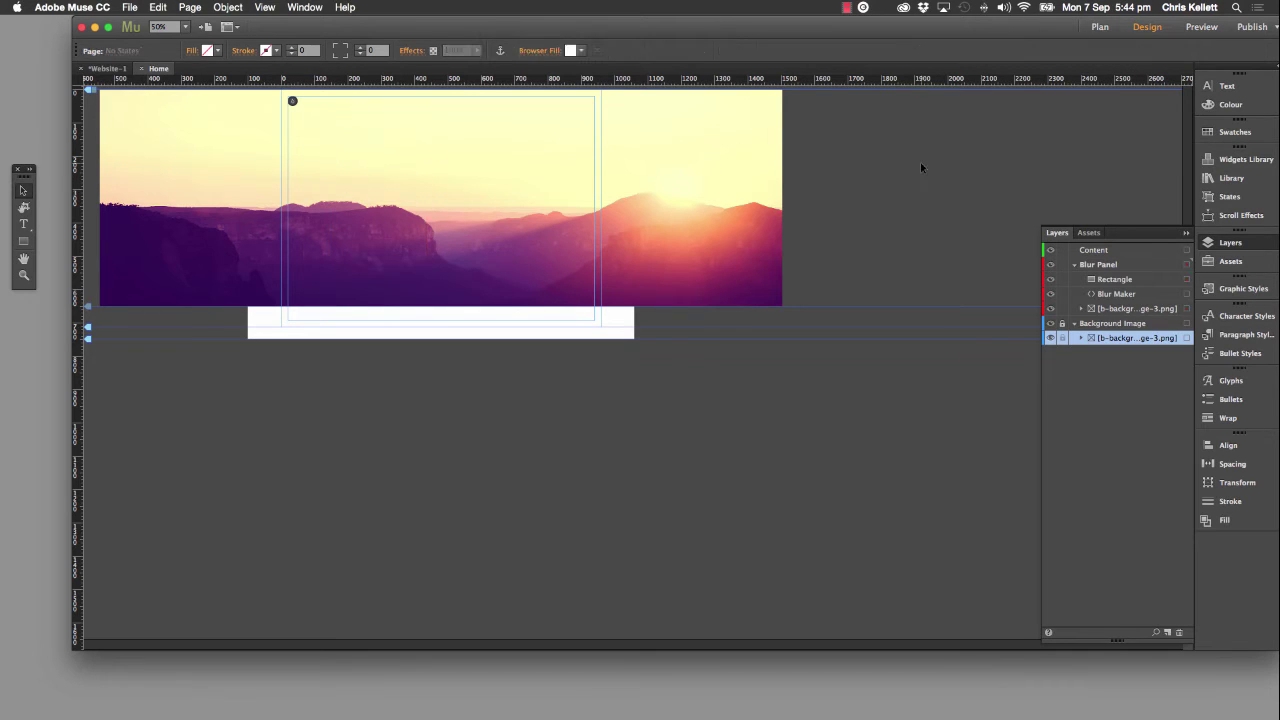
# Move the rectangle to the Content layer, then lock and collapse the Blur Panel layer
pyautogui.click(397, 190)
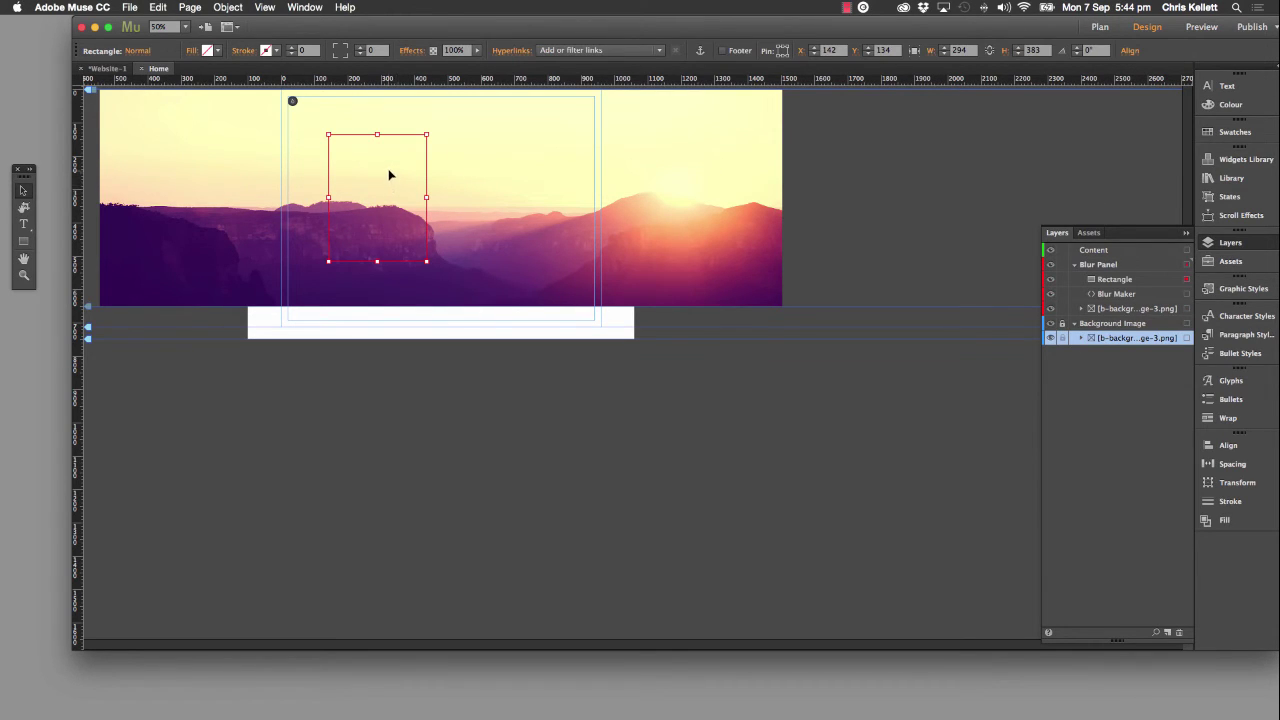
pyautogui.rightClick(377, 168)
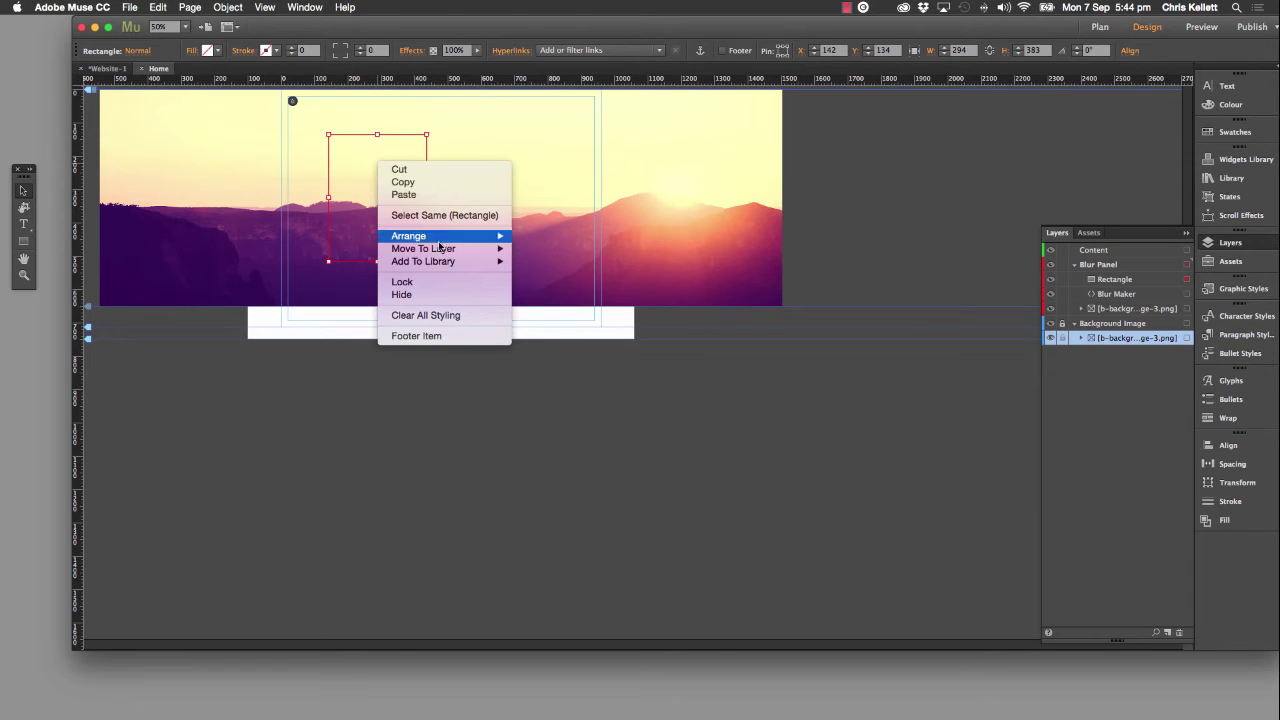
pyautogui.moveTo(442, 252)
pyautogui.click(565, 250)
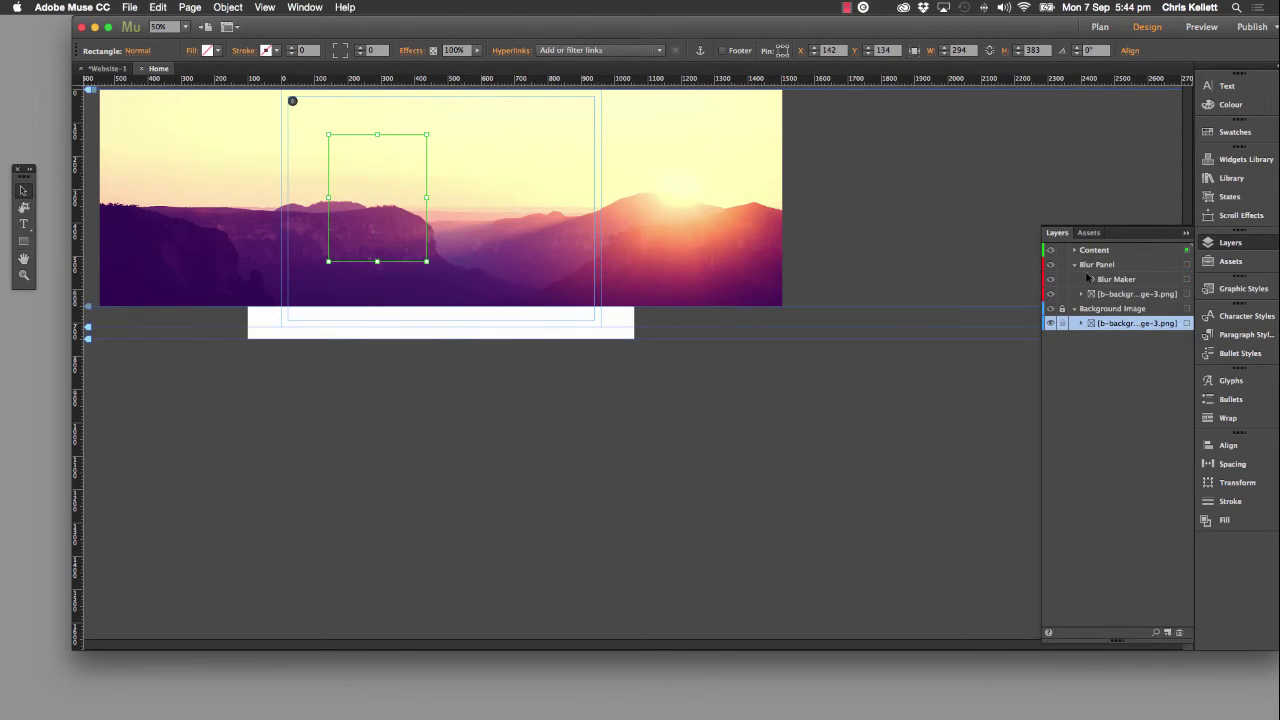
pyautogui.click(1062, 265)
pyautogui.click(1075, 265)
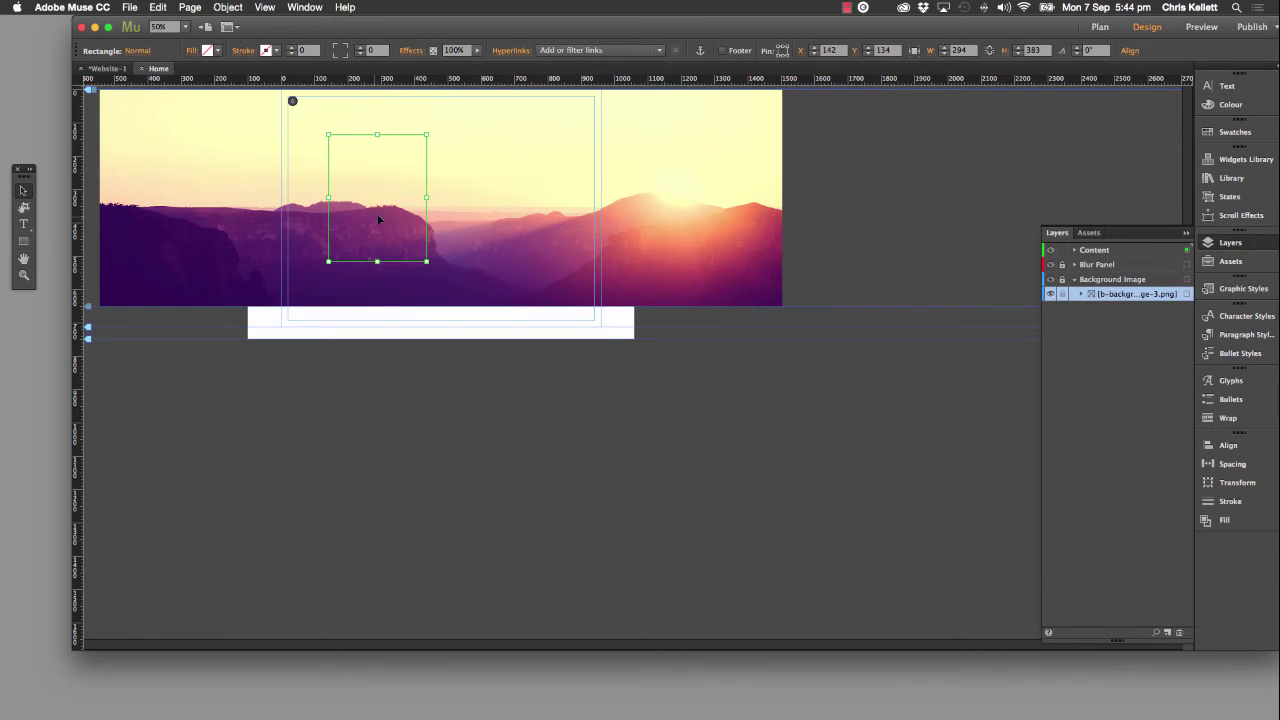
# Fill the rectangle with a pale blue, C8DCE3, by lowering the saturation of the light blue swatch to 12%
pyautogui.click(212, 51)
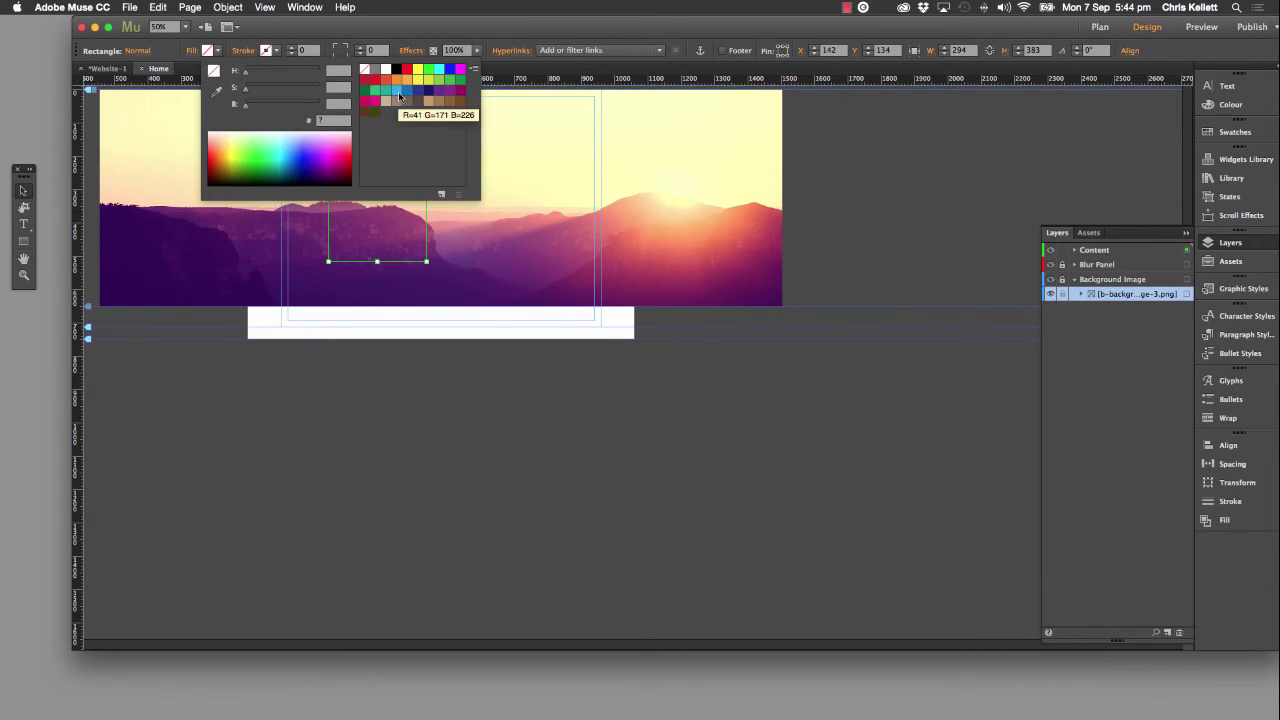
pyautogui.click(395, 92)
pyautogui.moveTo(307, 97); pyautogui.dragTo(238, 128)
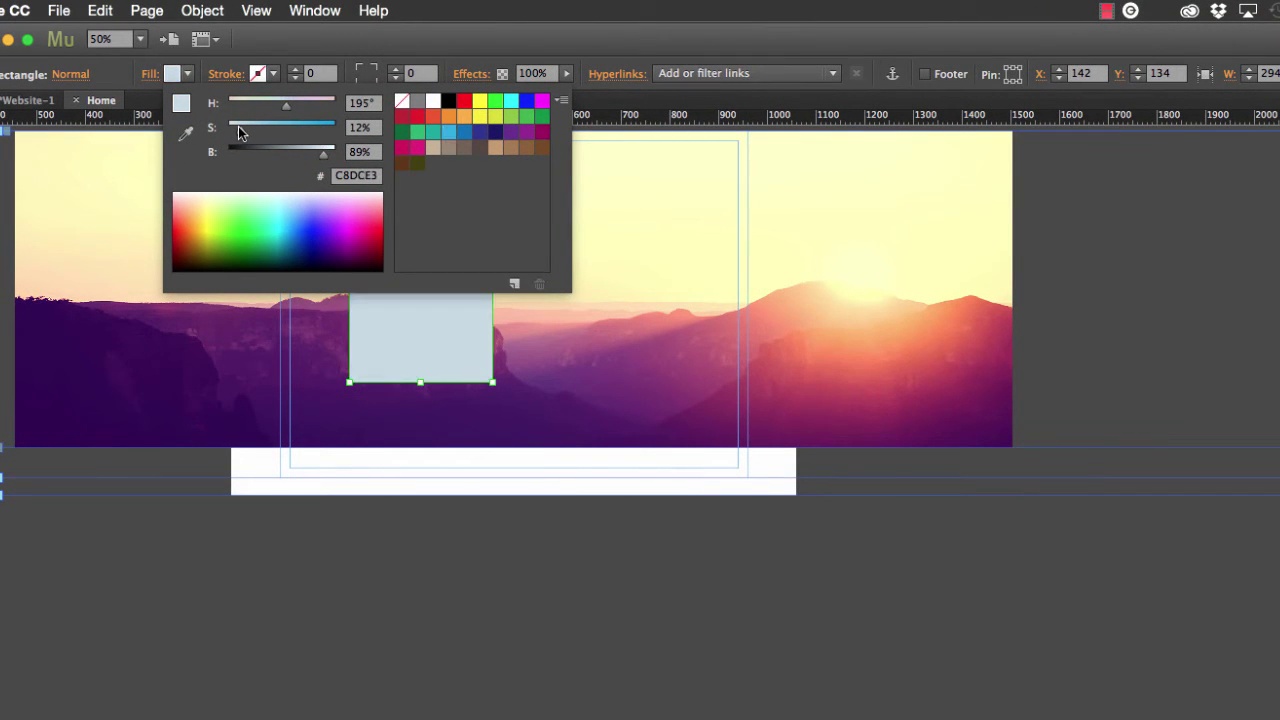
pyautogui.click(150, 74)
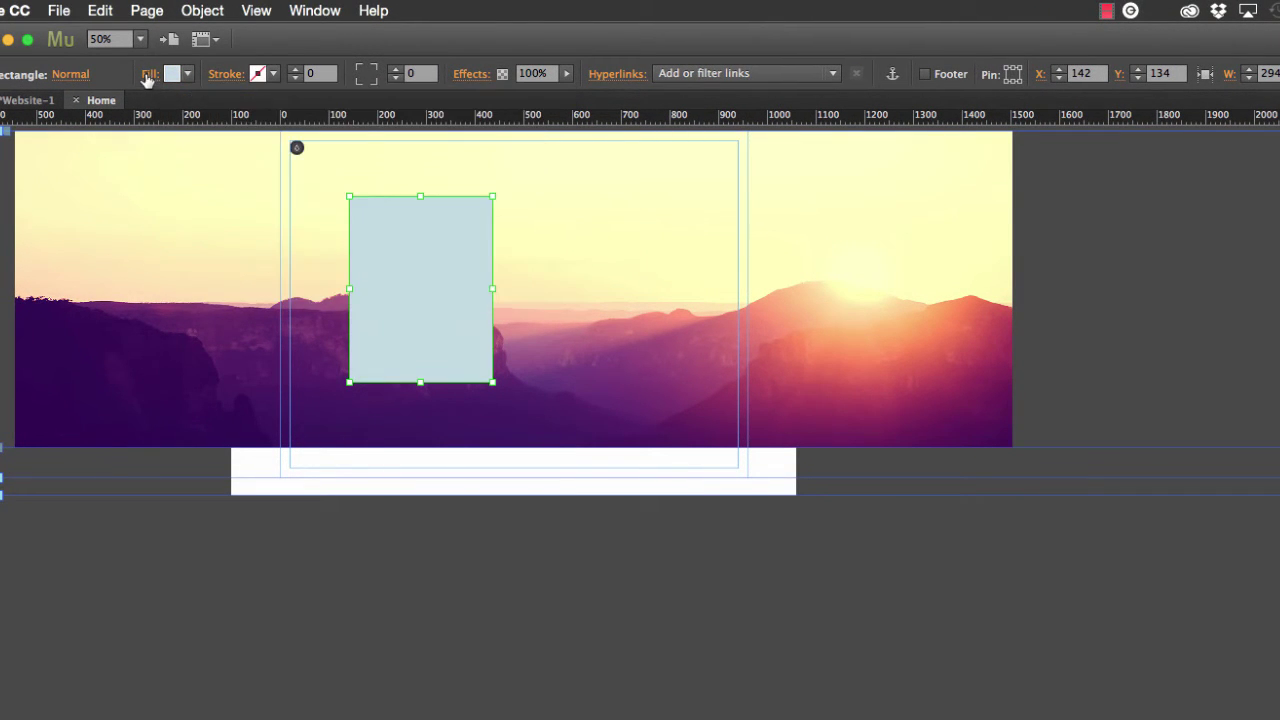
# Set the rectangle's fill opacity to 20% and check the tinted panel in a page preview
pyautogui.click(150, 74)
pyautogui.click(275, 190)
pyautogui.moveTo(275, 209); pyautogui.dragTo(209, 208)
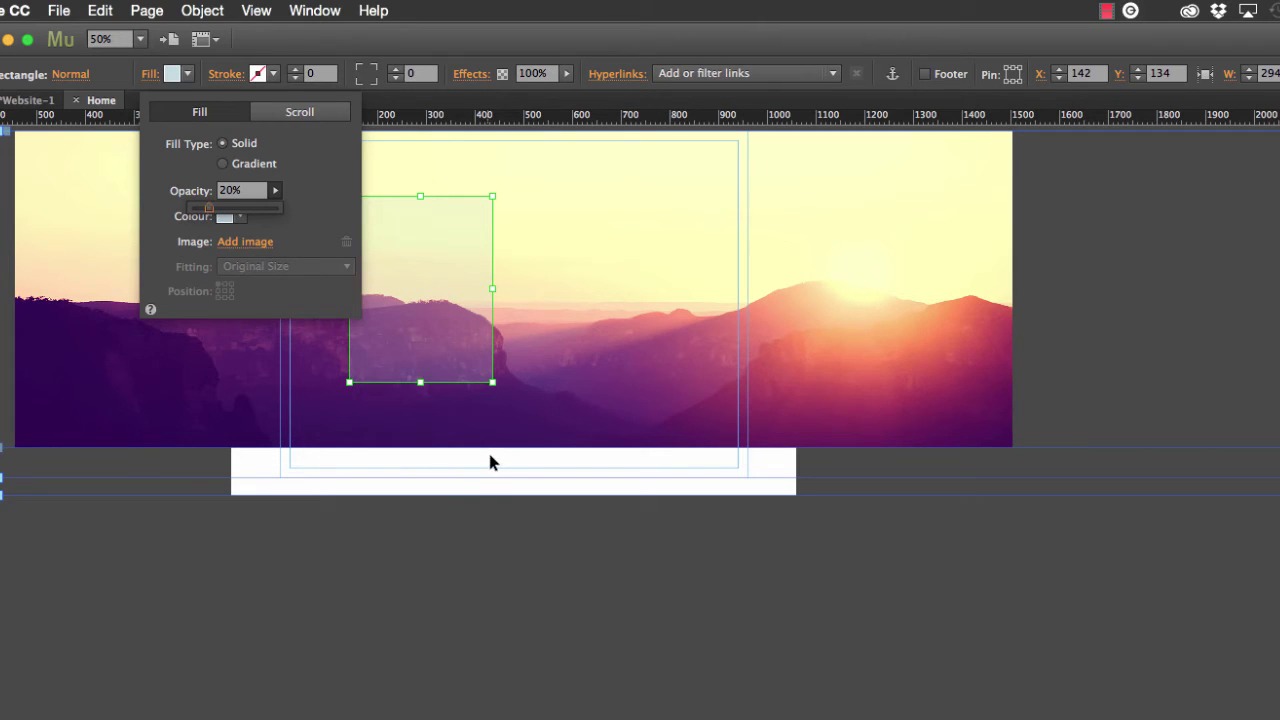
pyautogui.click(517, 490)
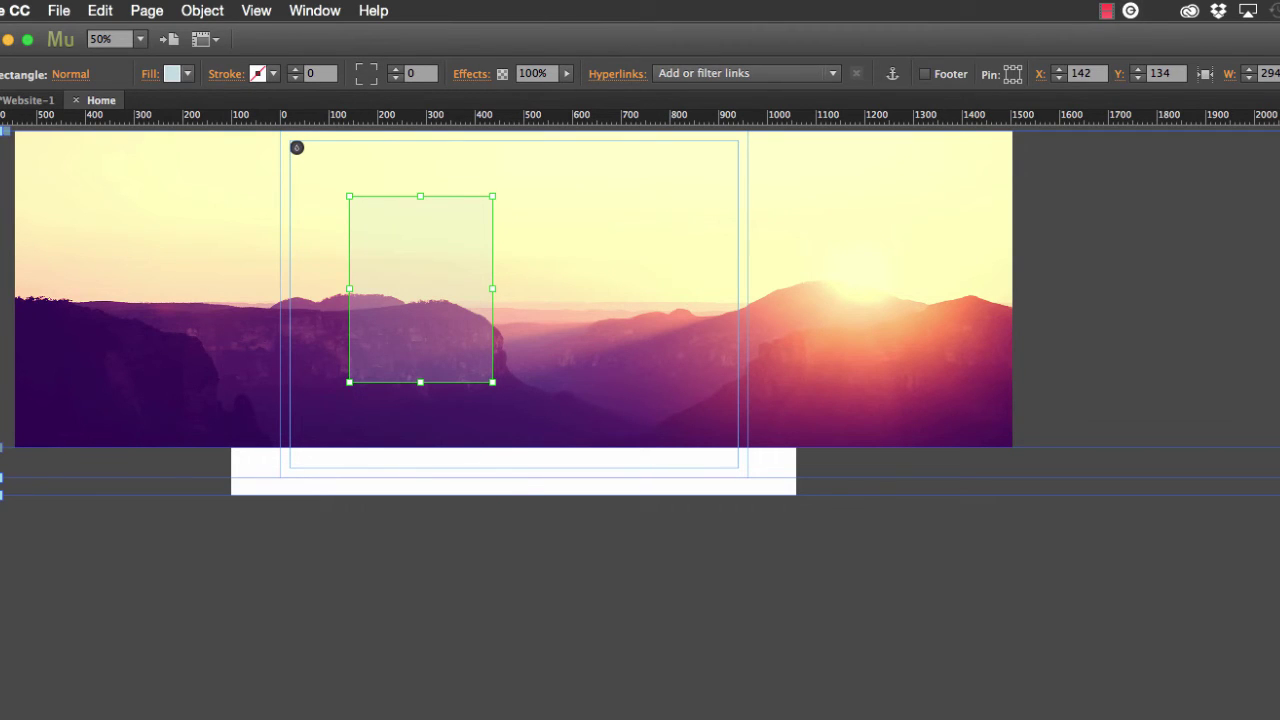
pyautogui.press('super+alt+p')
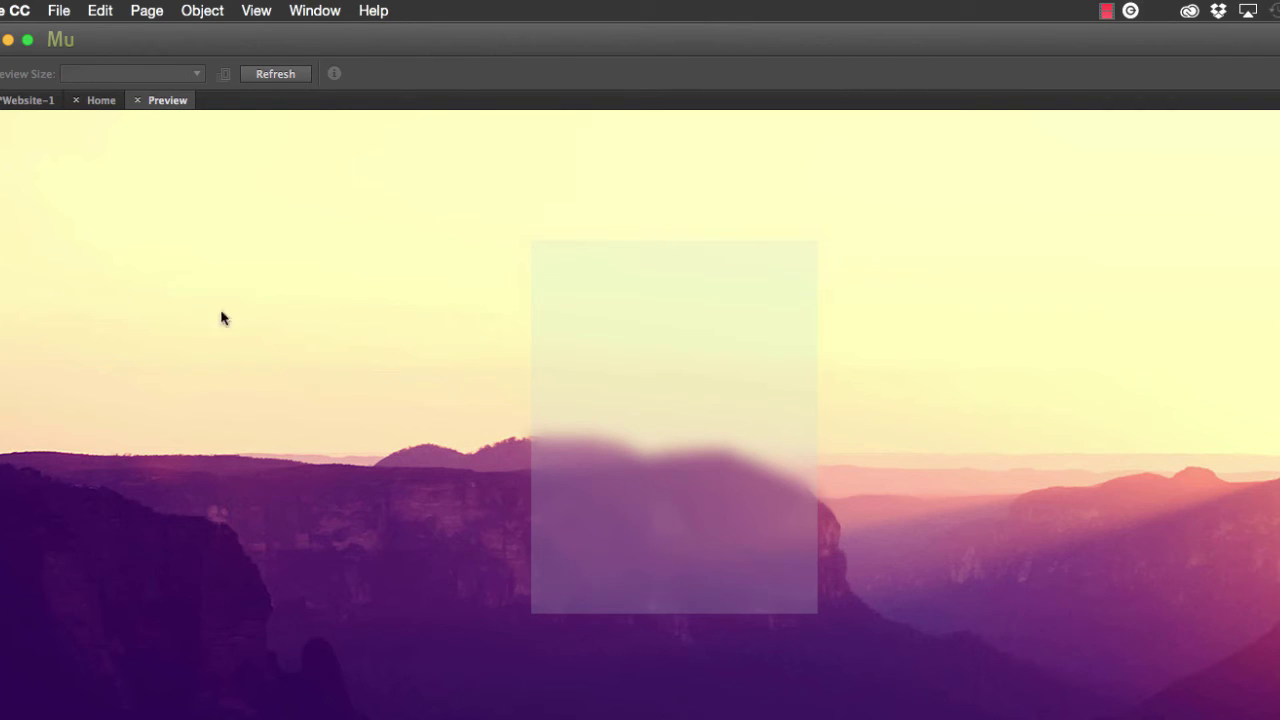
pyautogui.click(140, 101)
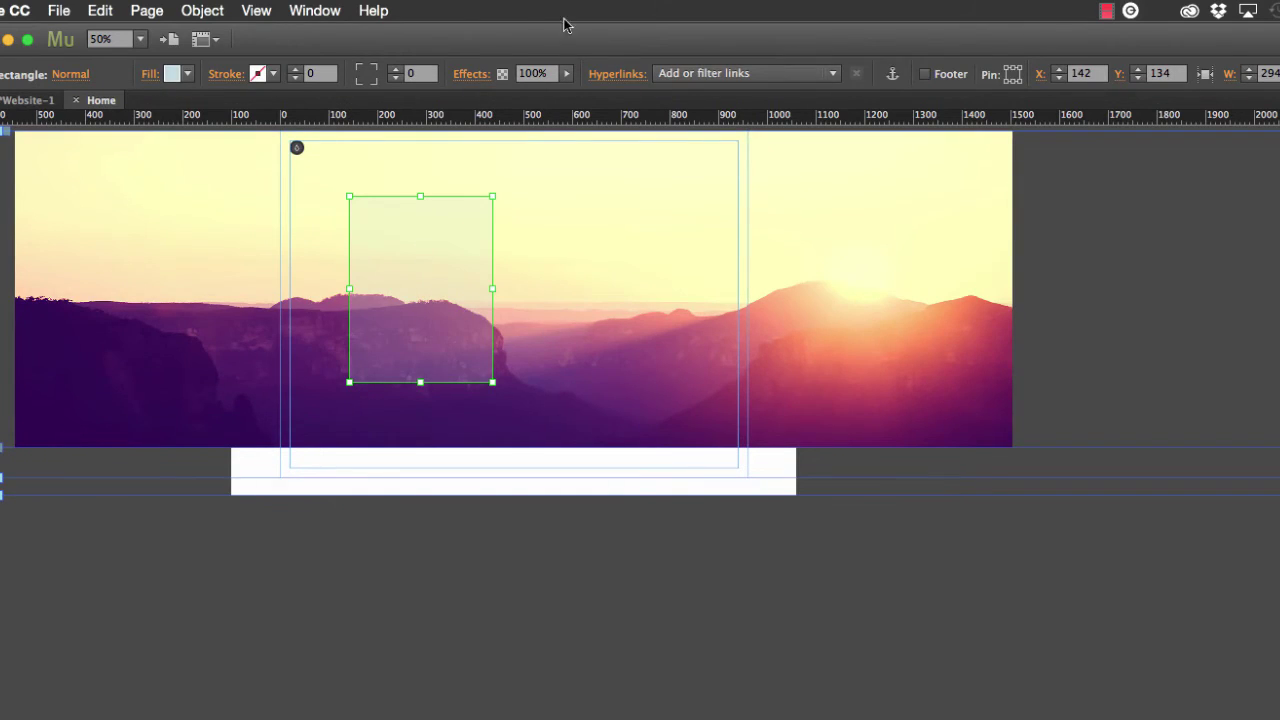
# Enable the Glow effect on the rectangle and set its colour to a dark purple sampled from the background image's mountains
pyautogui.click(465, 74)
pyautogui.click(599, 113)
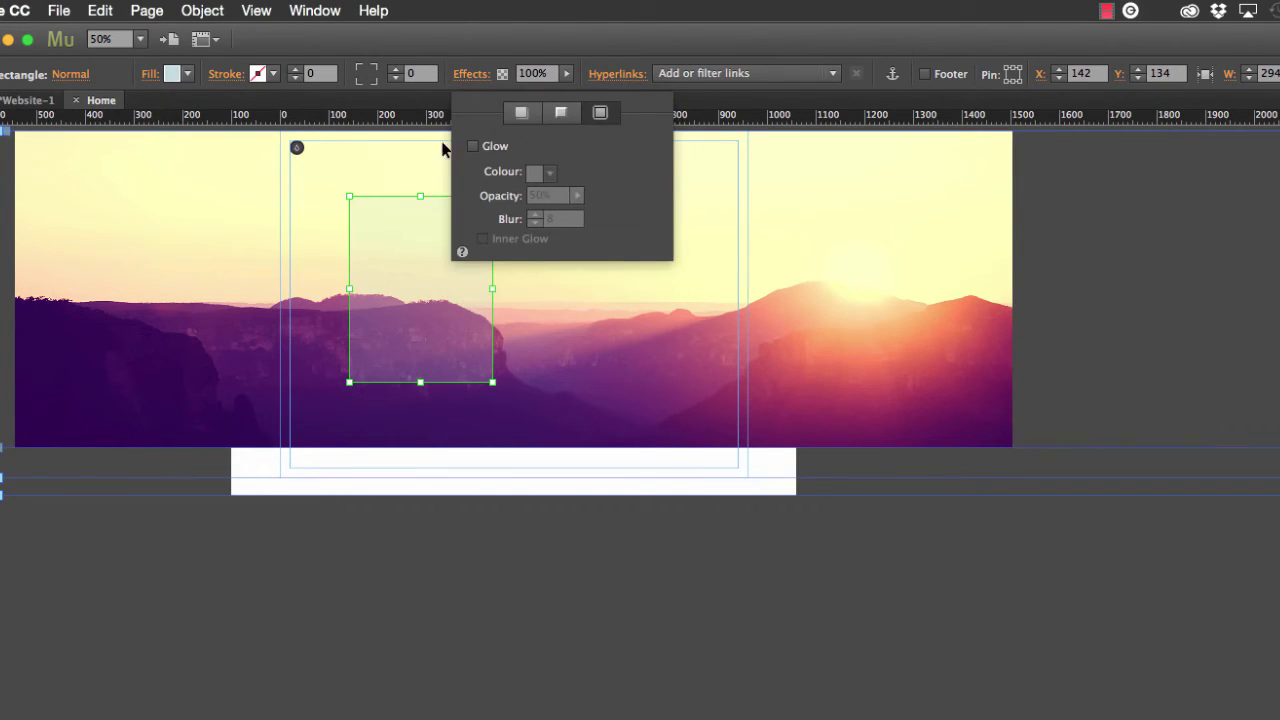
pyautogui.click(474, 148)
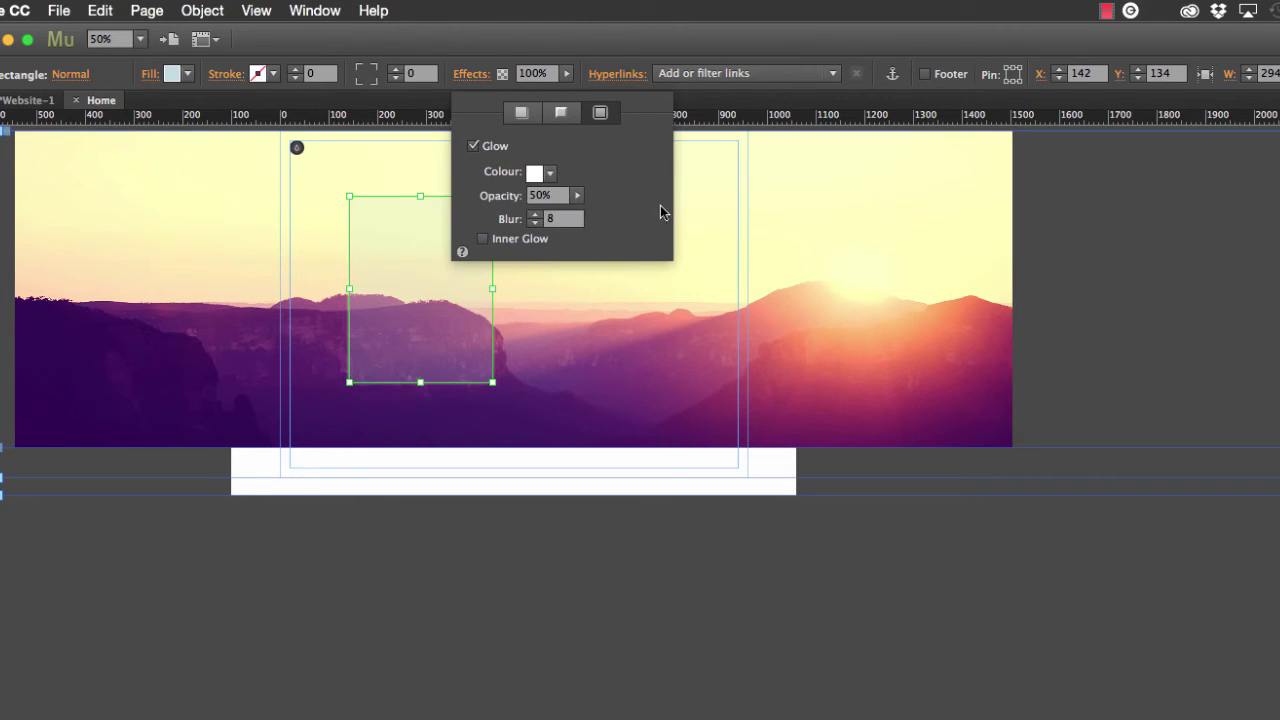
pyautogui.click(549, 173)
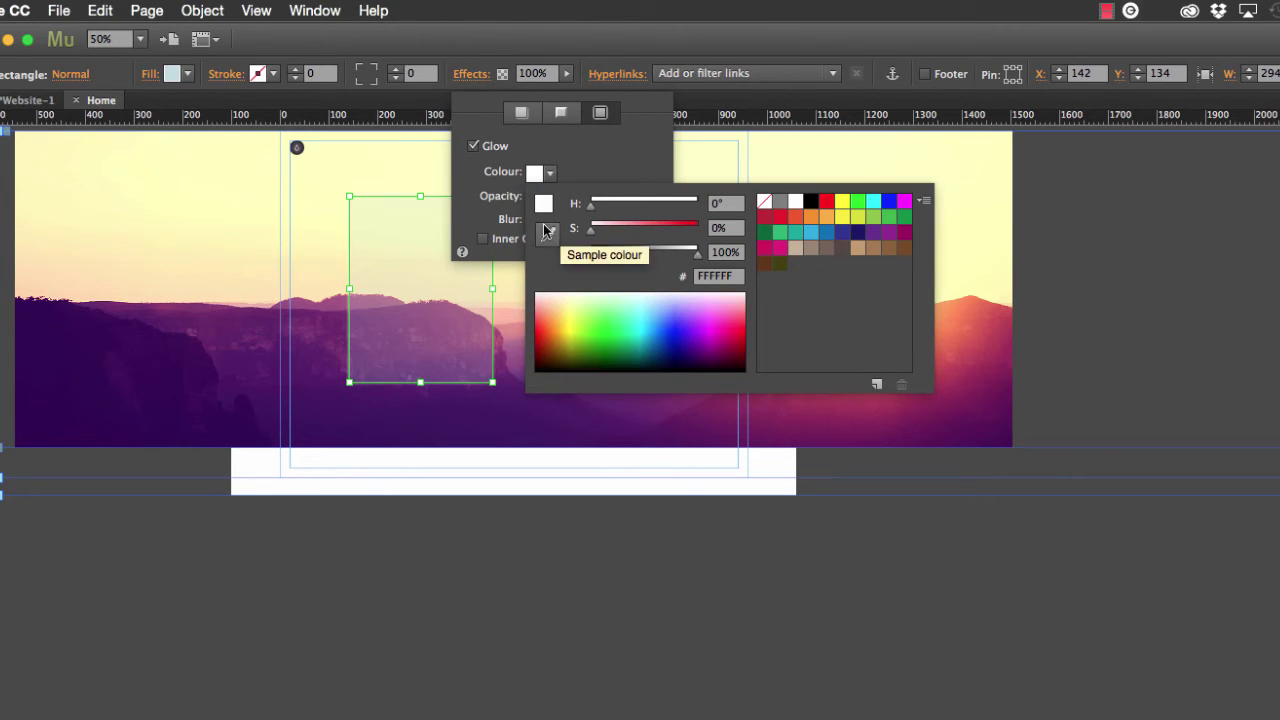
pyautogui.click(549, 232)
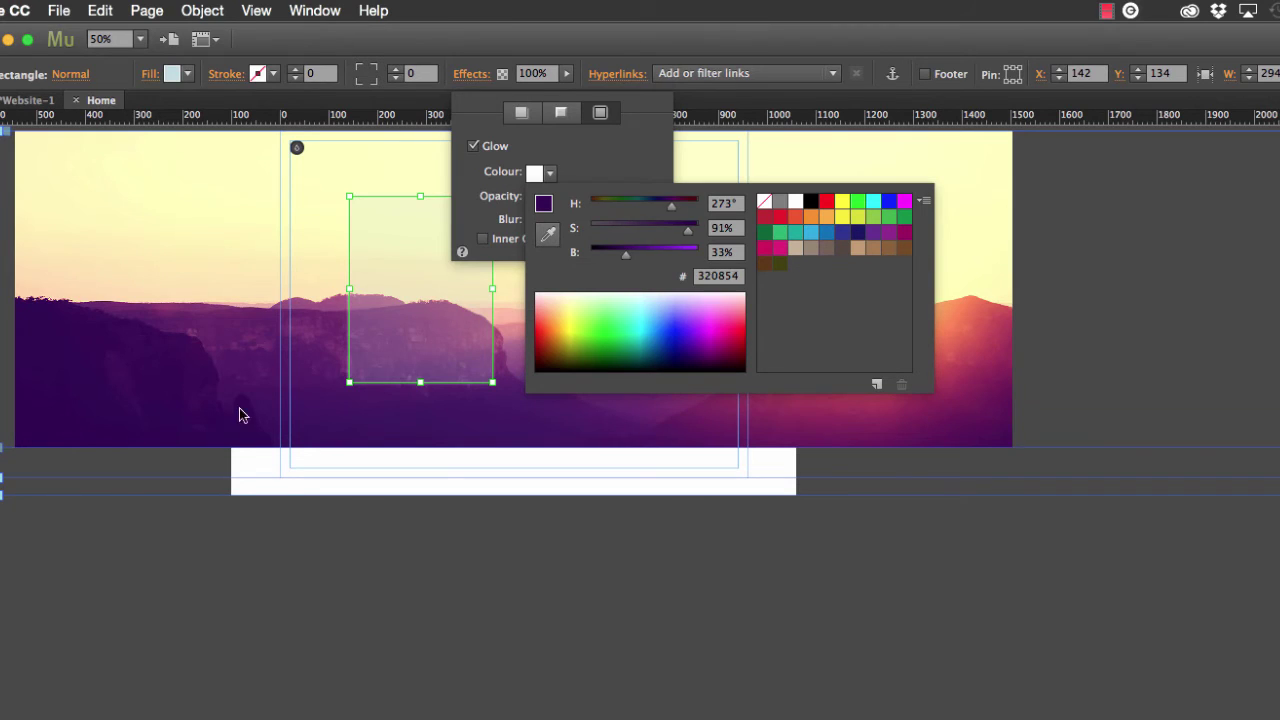
pyautogui.click(543, 233)
pyautogui.click(548, 233)
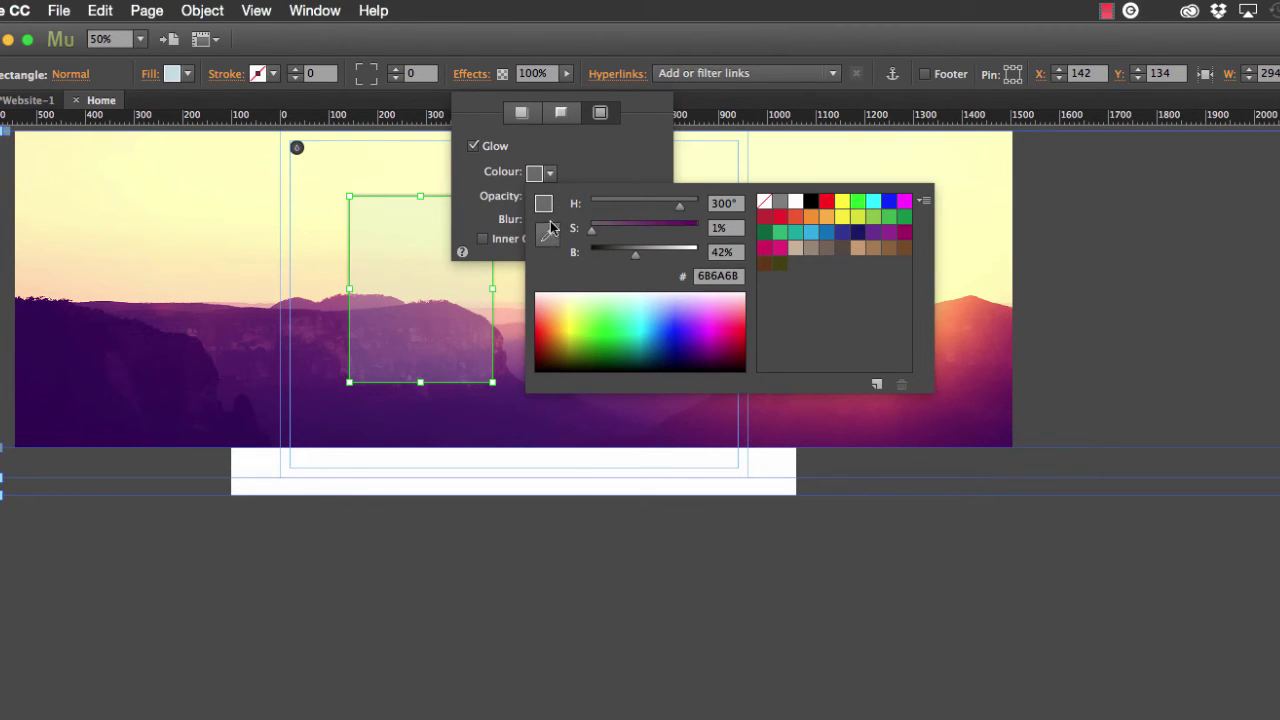
pyautogui.click(194, 378)
pyautogui.click(585, 160)
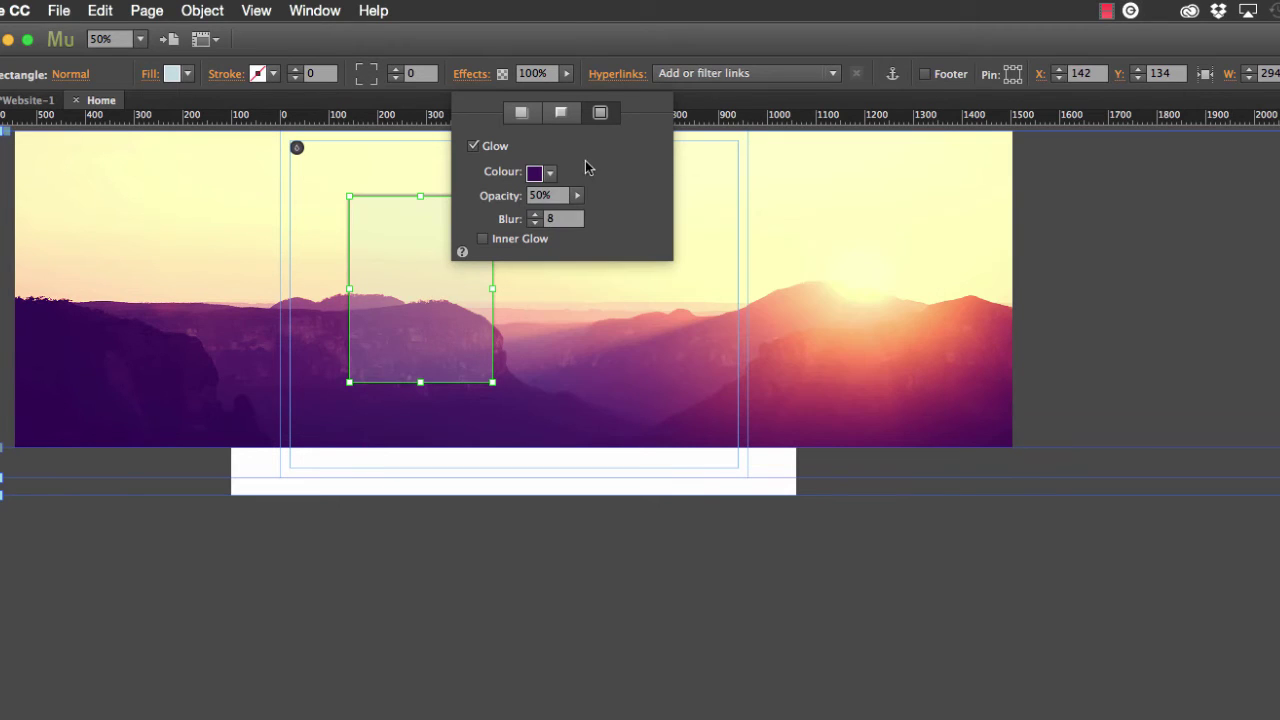
# Set the glow's blur to 5, lower its opacity, and inspect the deselected rectangle's edges up close
pyautogui.click(534, 224)
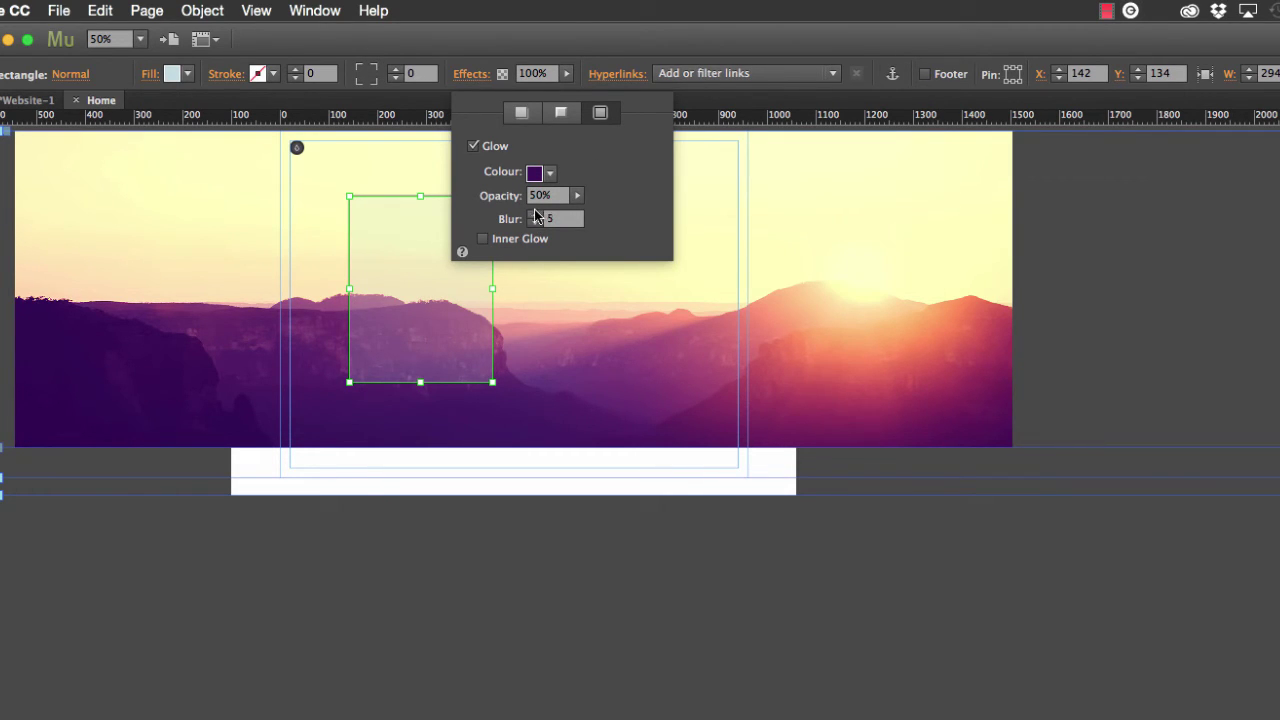
pyautogui.click(577, 195)
pyautogui.moveTo(559, 216); pyautogui.dragTo(514, 216)
pyautogui.scroll(3, 426, 355)
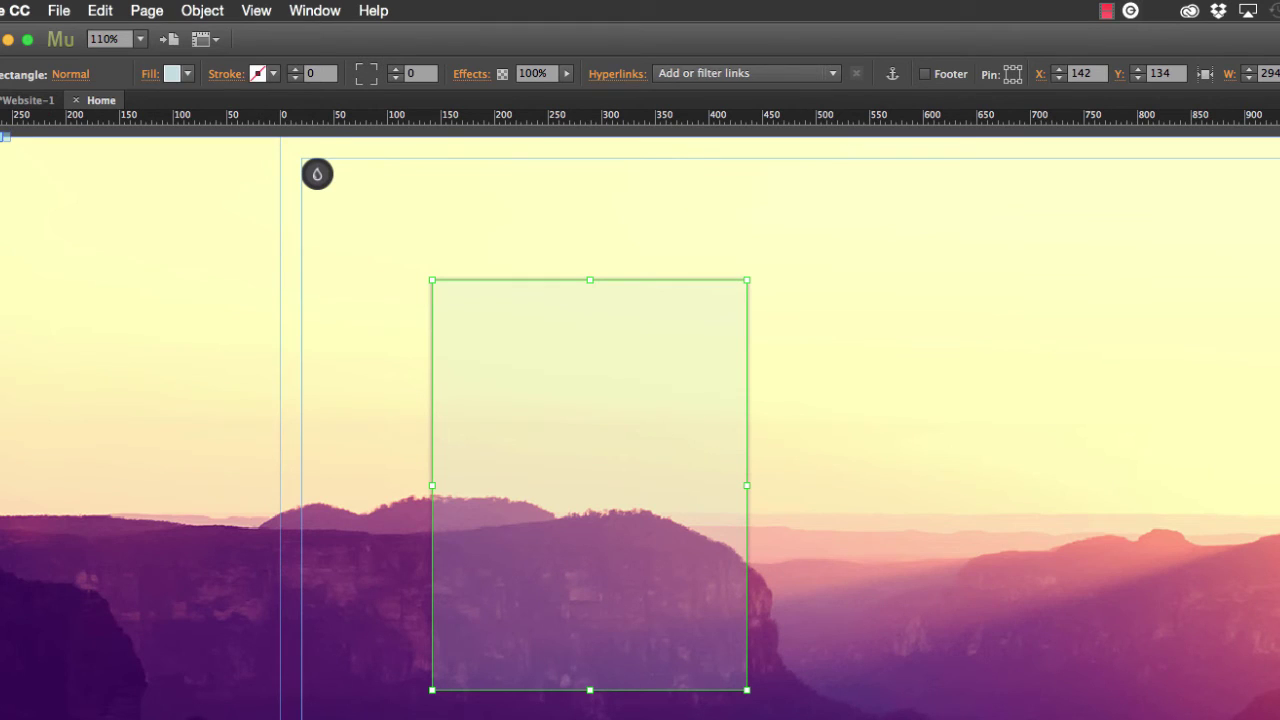
pyautogui.click(403, 249)
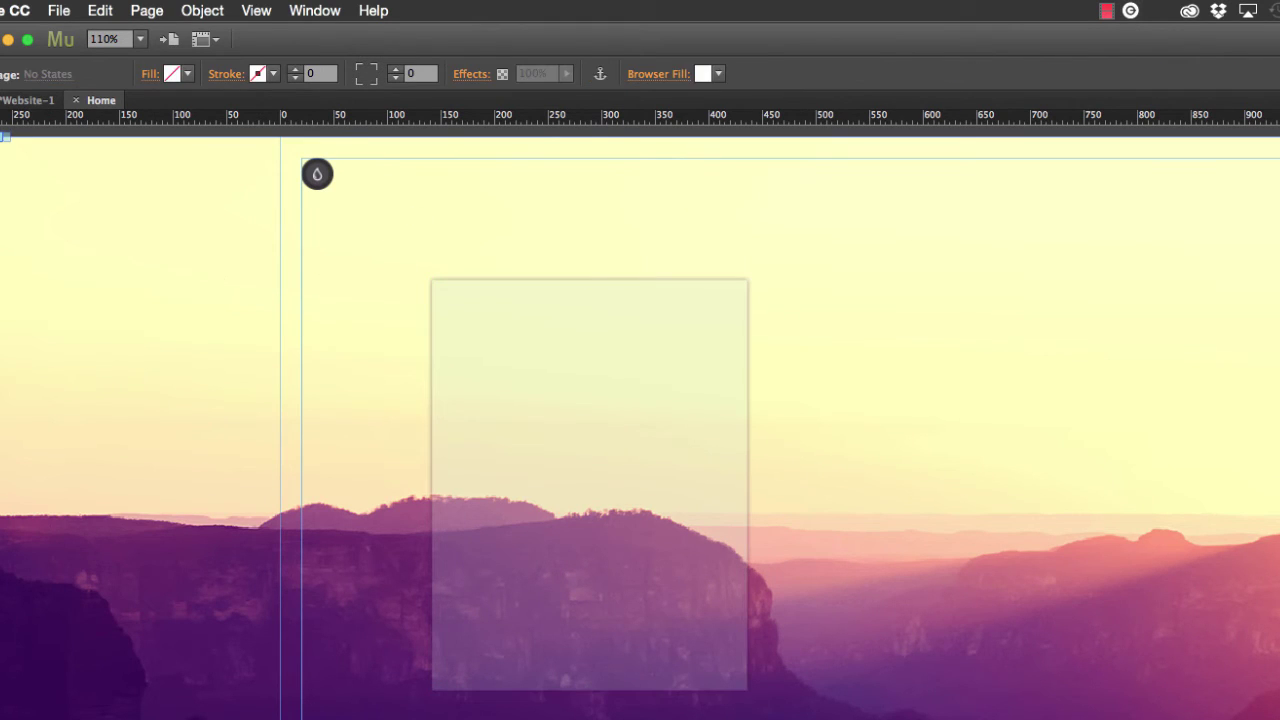
# Preview the page with the rectangle's glow, close the preview and select the rectangle
pyautogui.press('super+alt+p')
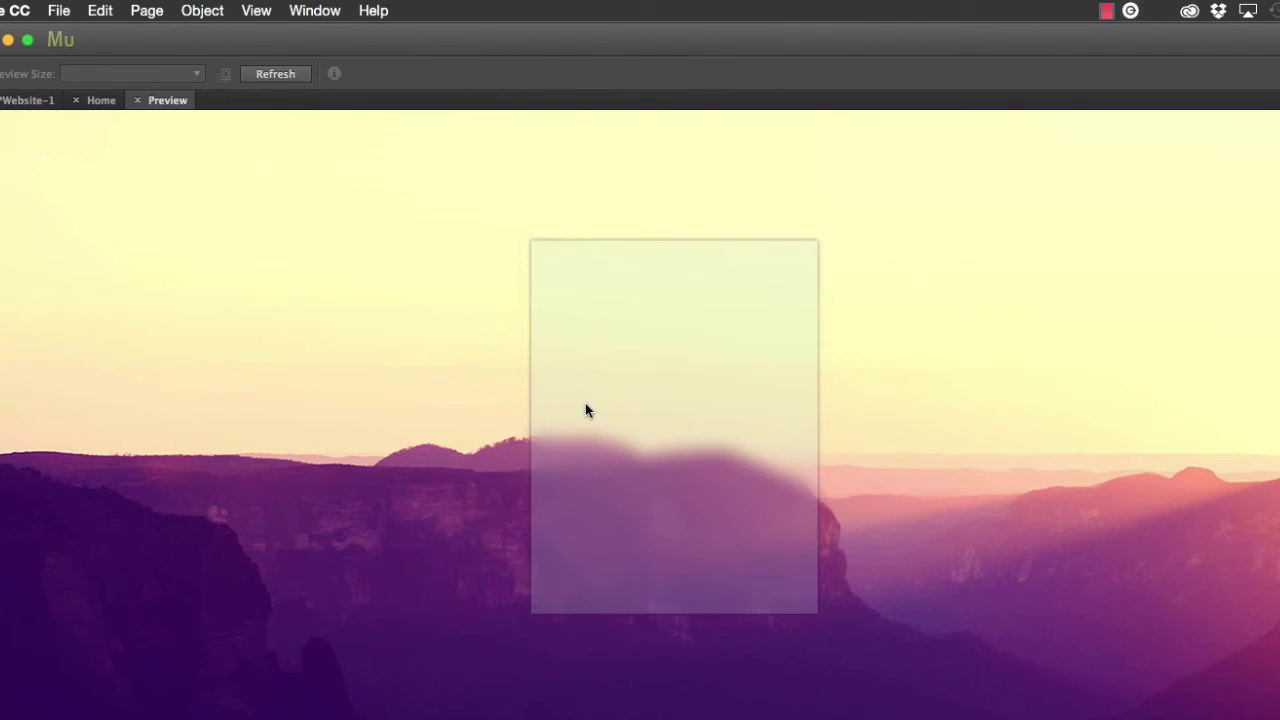
pyautogui.click(136, 100)
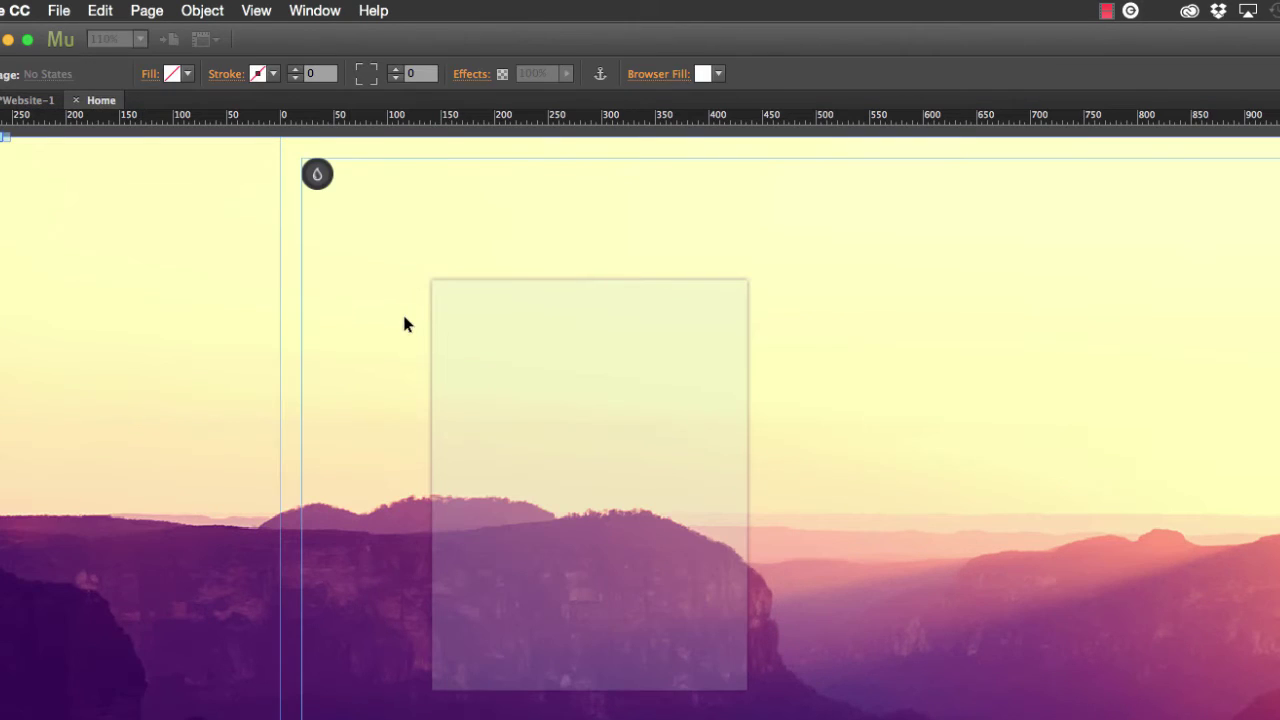
pyautogui.click(510, 332)
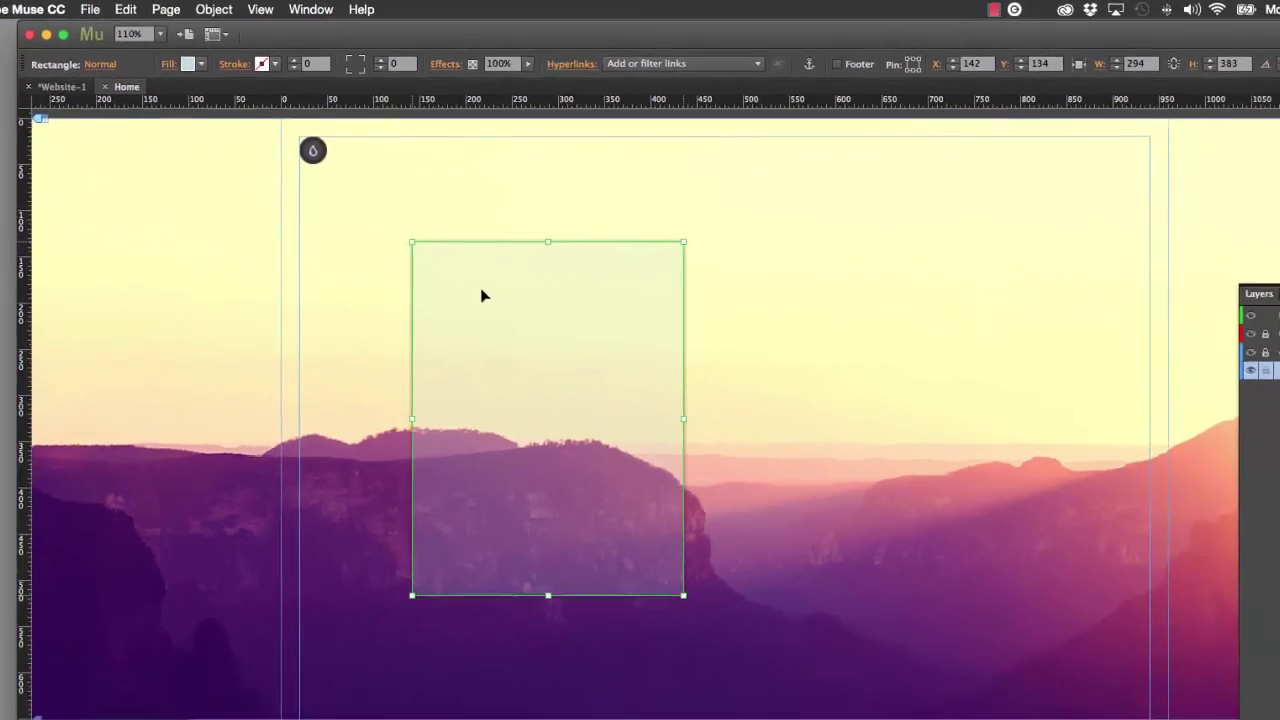
# Recolour the rectangle's fill to a muted grey-green with hue 100°, saturation 11% and brightness 78%, and check it in a page preview
pyautogui.click(187, 63)
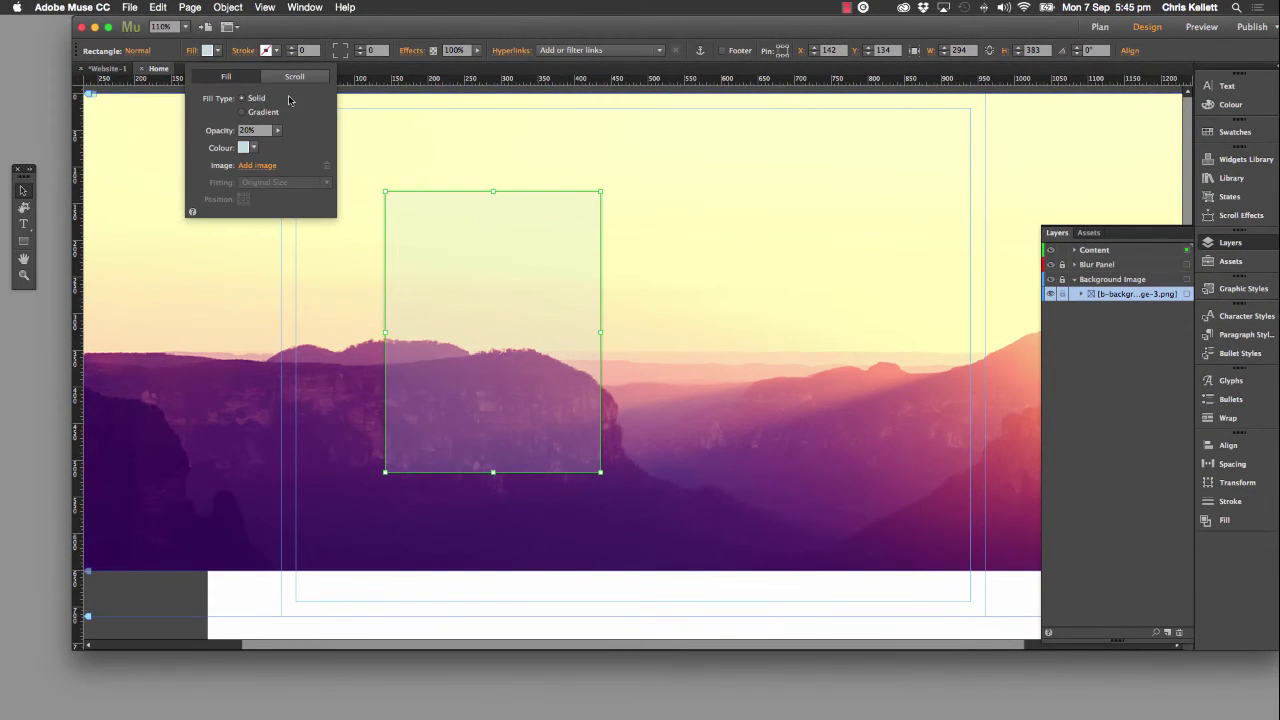
pyautogui.click(251, 146)
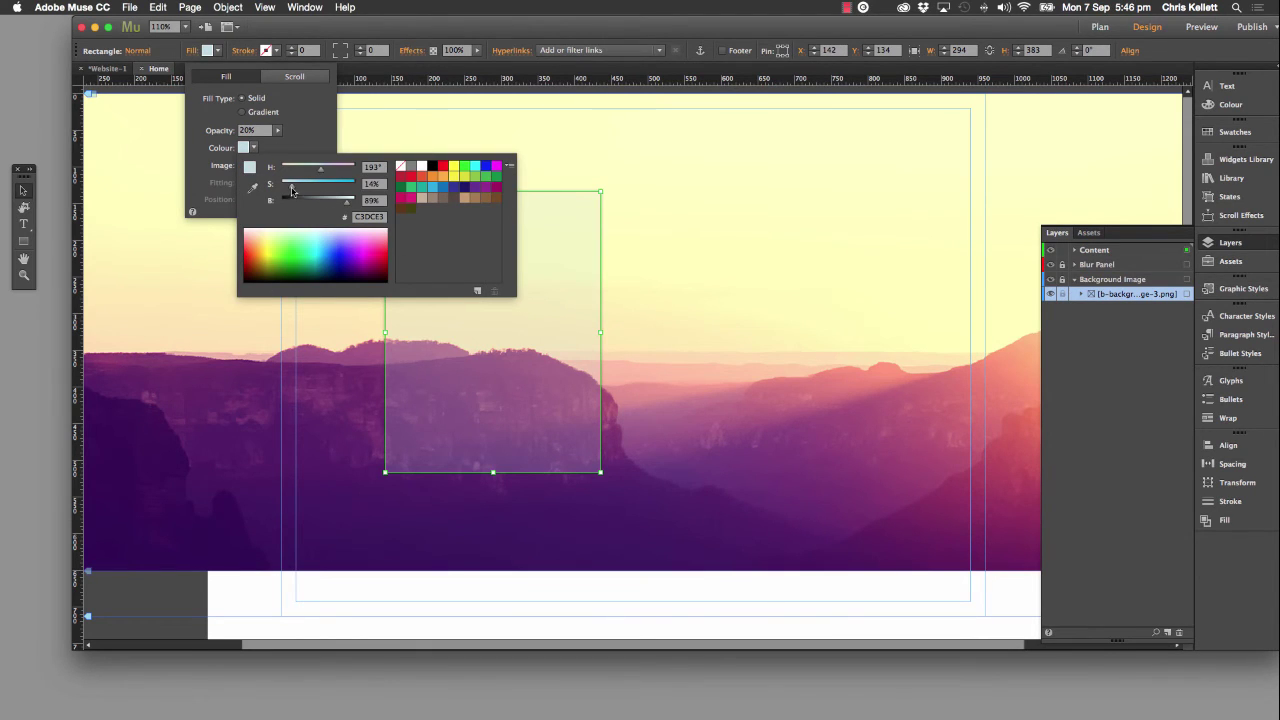
pyautogui.click(475, 178)
pyautogui.click(255, 148)
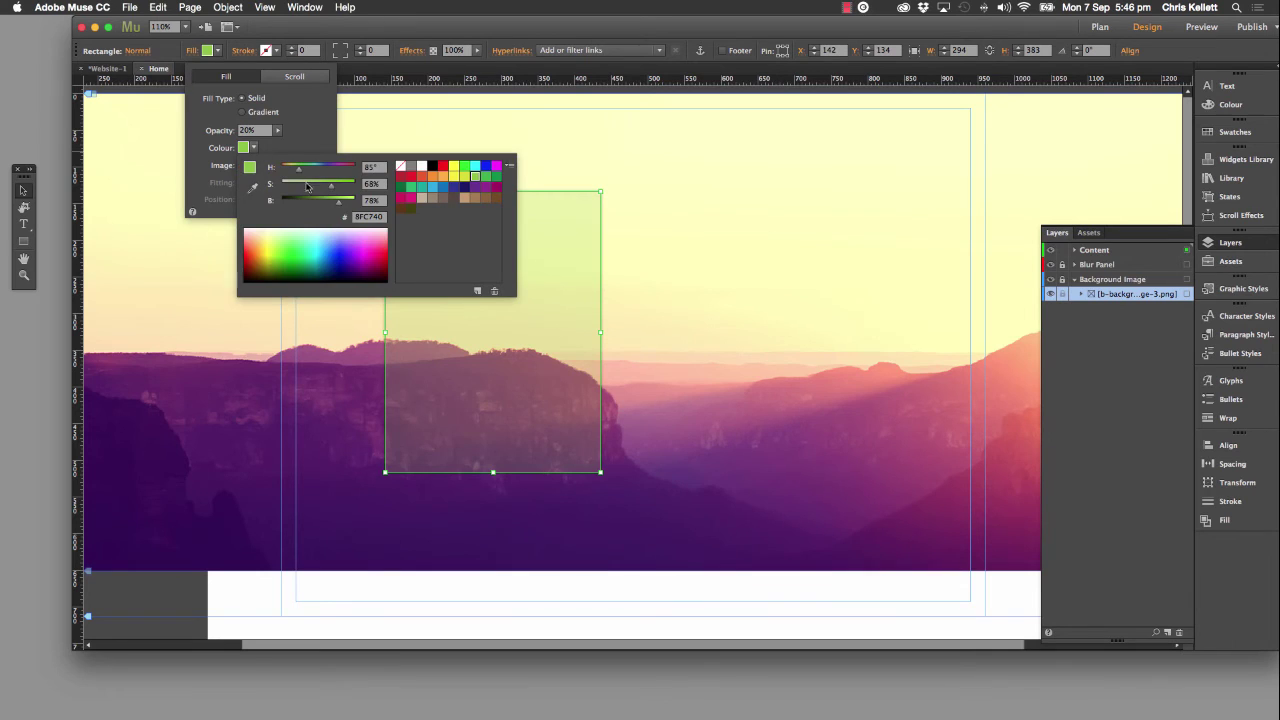
pyautogui.moveTo(332, 188); pyautogui.dragTo(304, 172)
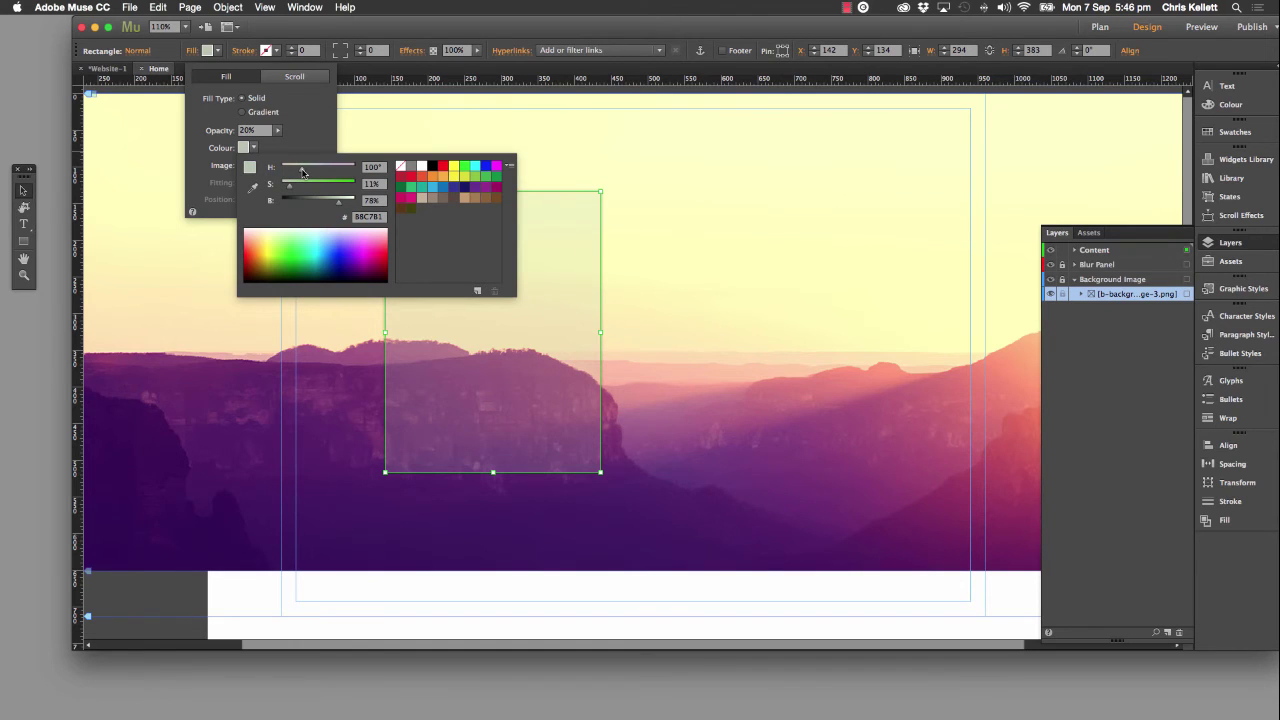
pyautogui.click(324, 310)
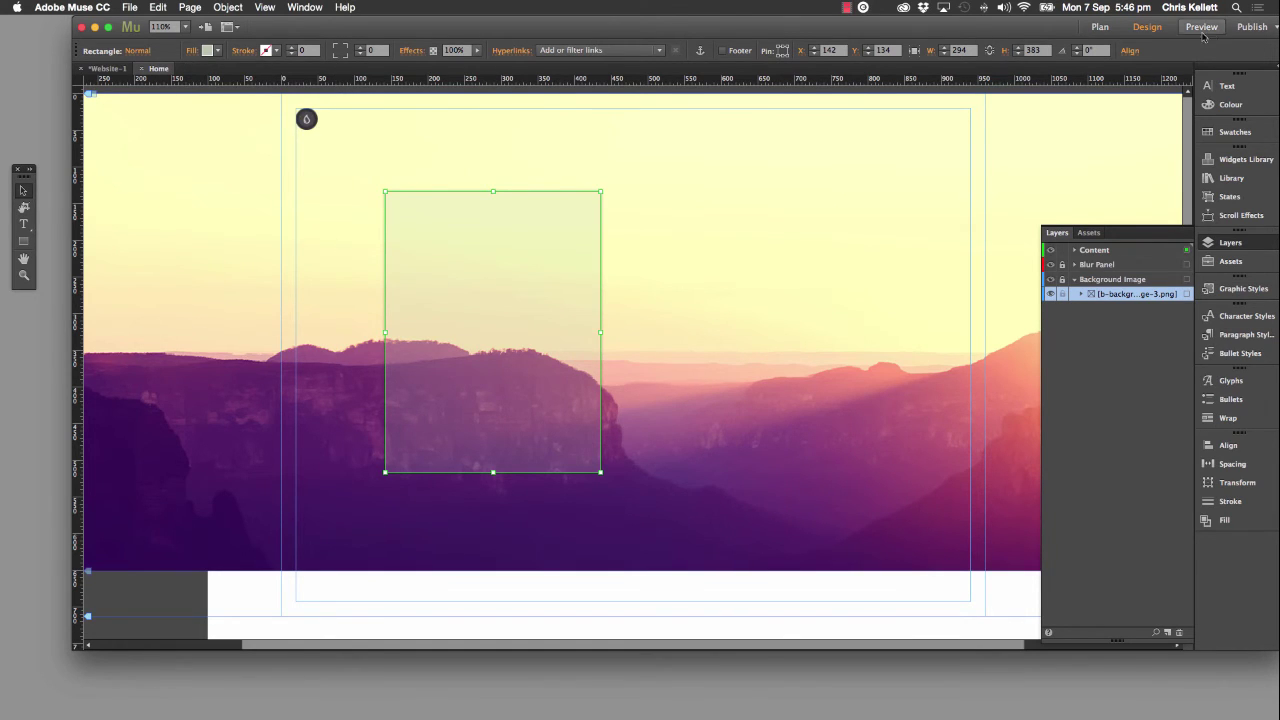
pyautogui.press('super+alt+p')
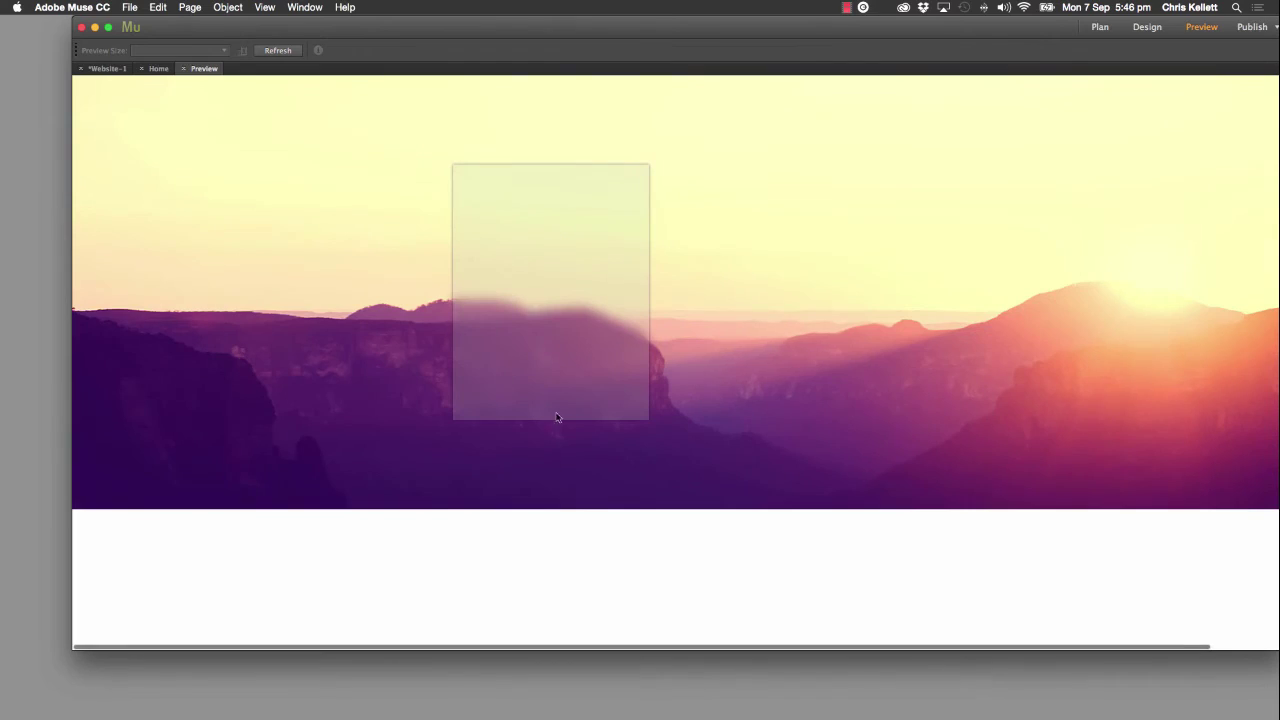
pyautogui.click(183, 69)
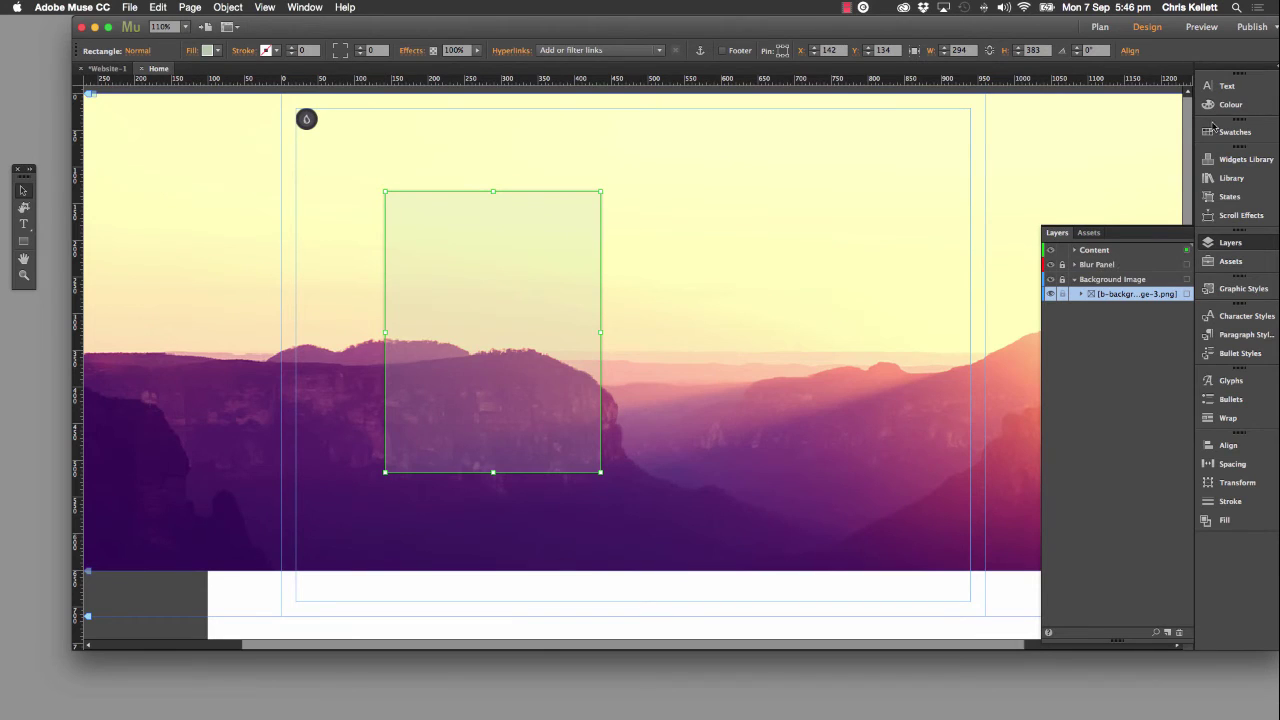
# Add the Sample Form from the Blur Maker library folder and align it with the translucent rectangle's upper-left corner at X 142, Y 134
pyautogui.click(1230, 178)
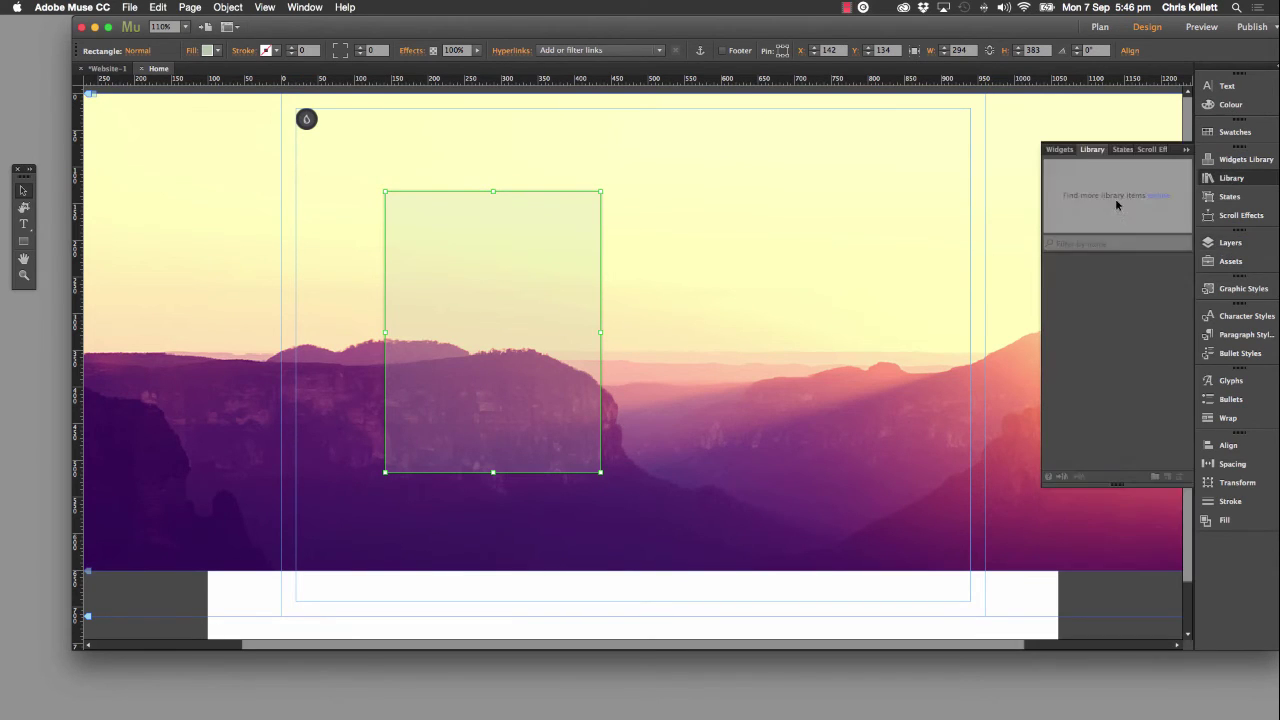
pyautogui.click(1120, 305)
pyautogui.click(1122, 318)
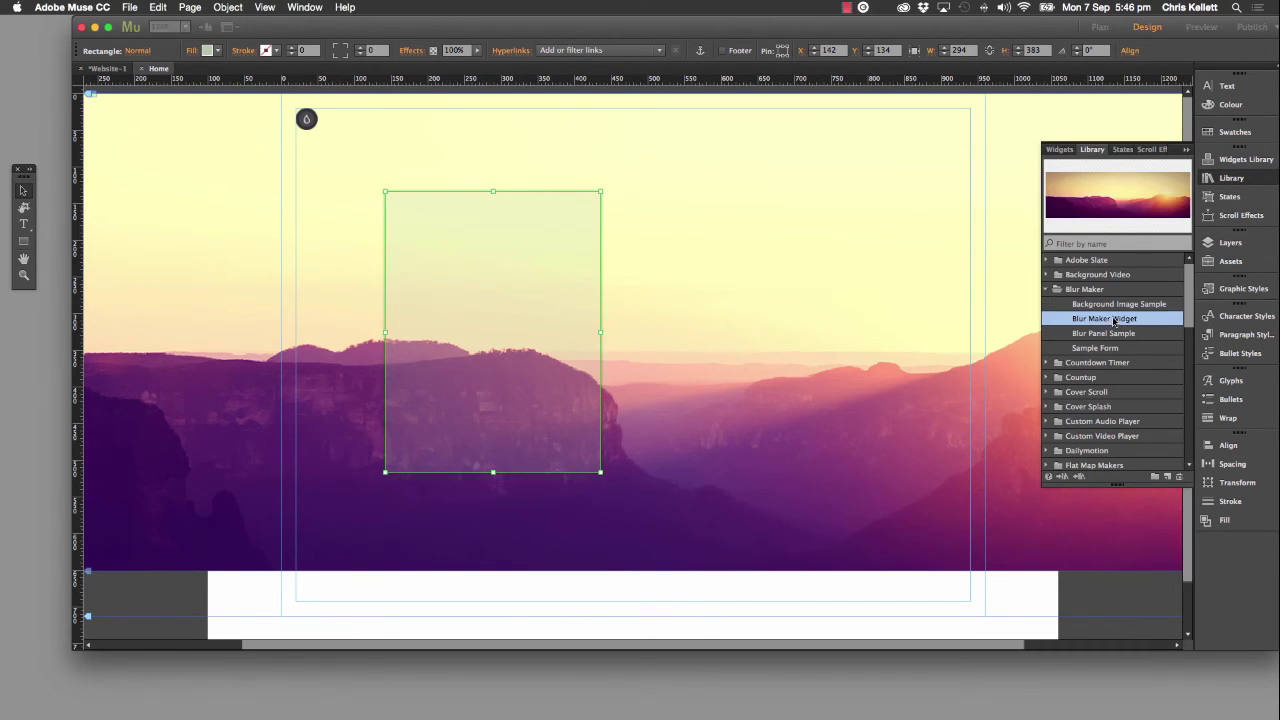
pyautogui.click(1105, 334)
pyautogui.click(1104, 347)
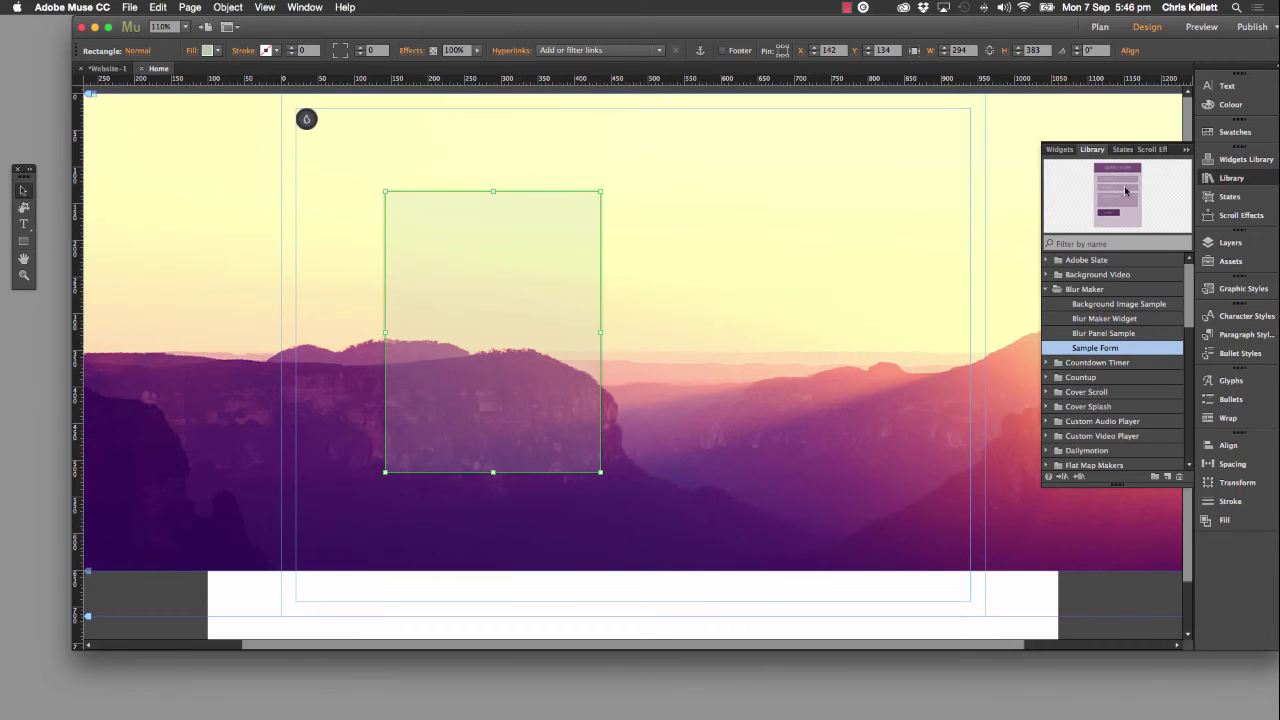
pyautogui.moveTo(1125, 190); pyautogui.dragTo(669, 230)
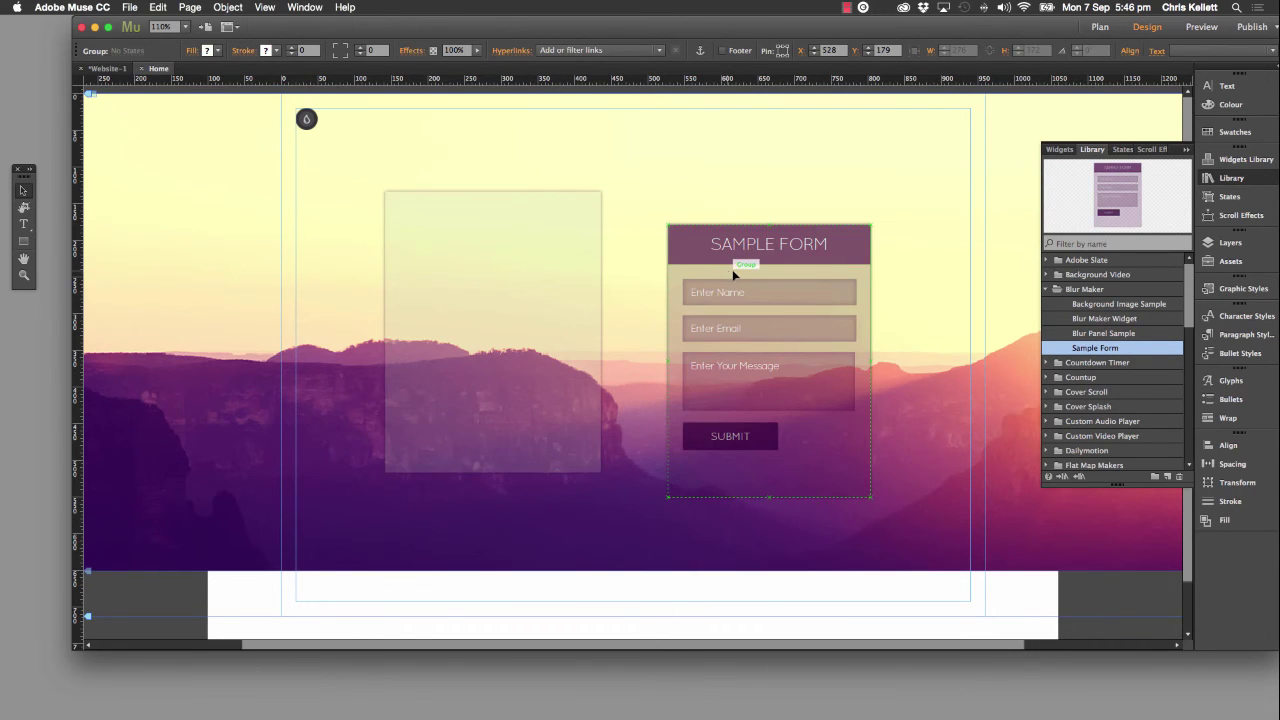
pyautogui.moveTo(790, 238); pyautogui.dragTo(503, 230)
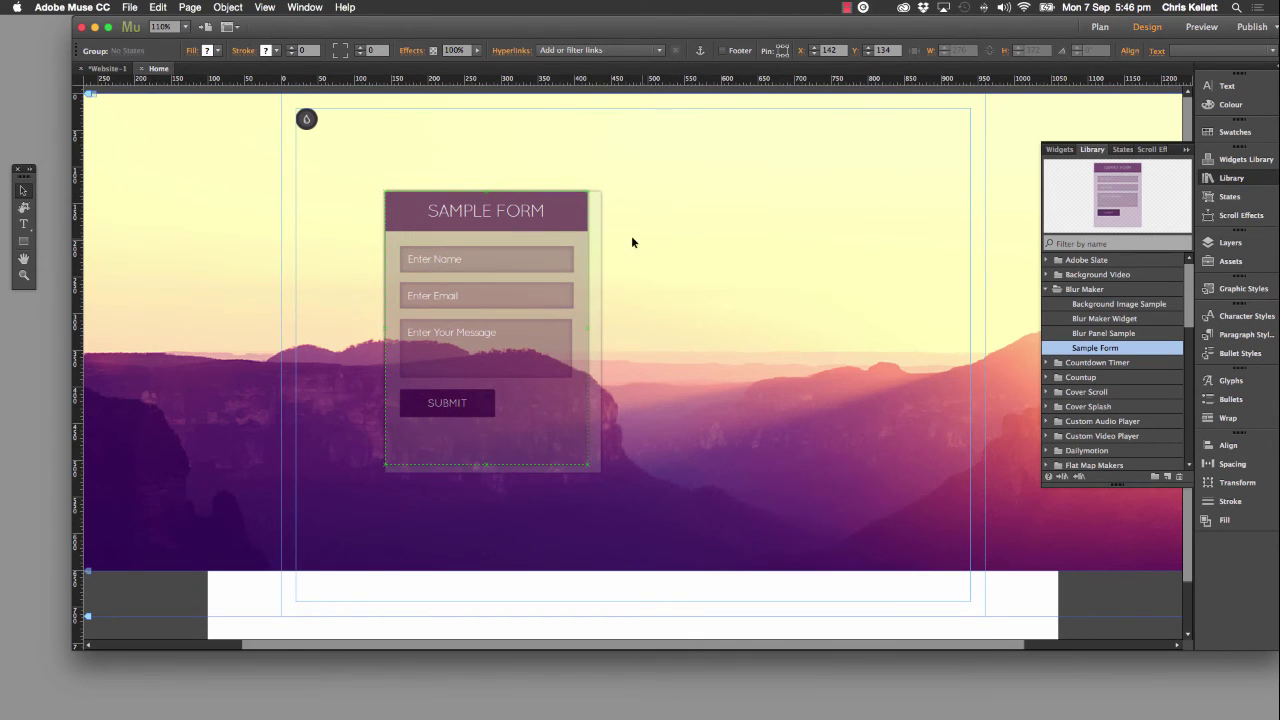
# Delete the sample form's own background rectangle and widen its header bar to the full width of the translucent panel
pyautogui.click(582, 257)
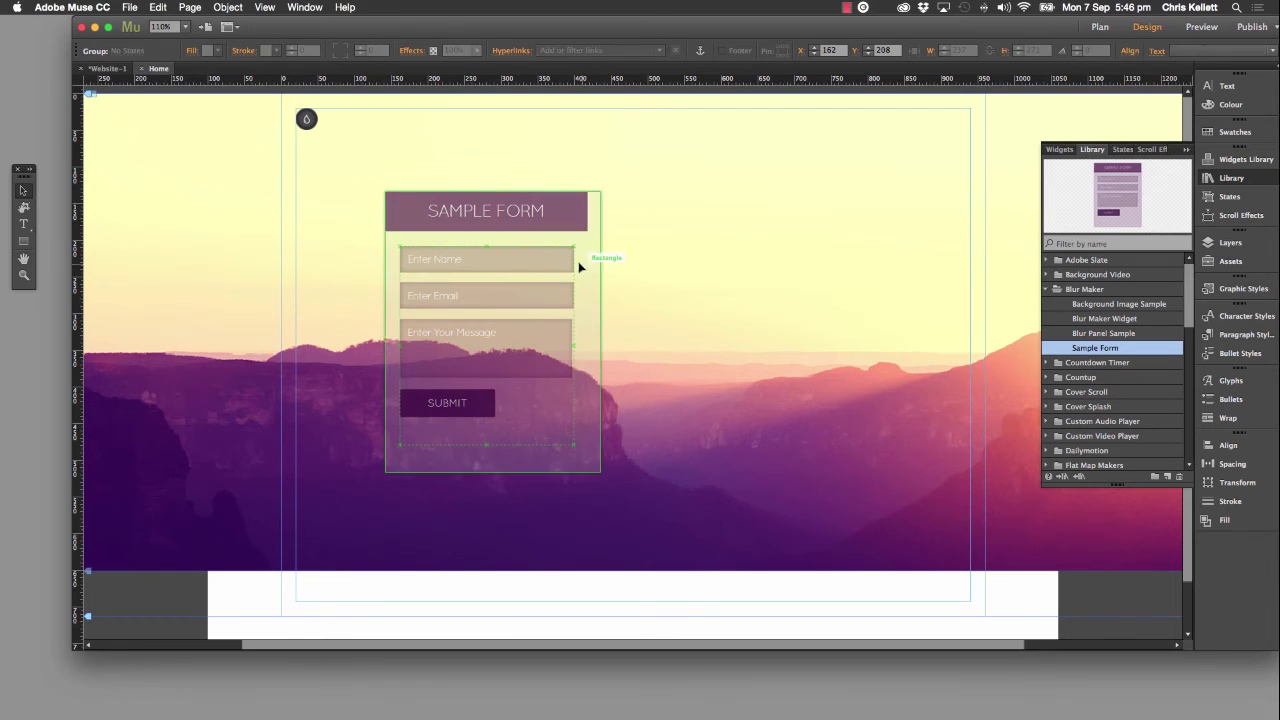
pyautogui.click(574, 210)
pyautogui.moveTo(587, 210); pyautogui.dragTo(600, 210)
# Move the group of form fields to X 170, Y 221 so it sits centred beneath the Sample Form header
pyautogui.click(505, 282)
pyautogui.click(508, 263)
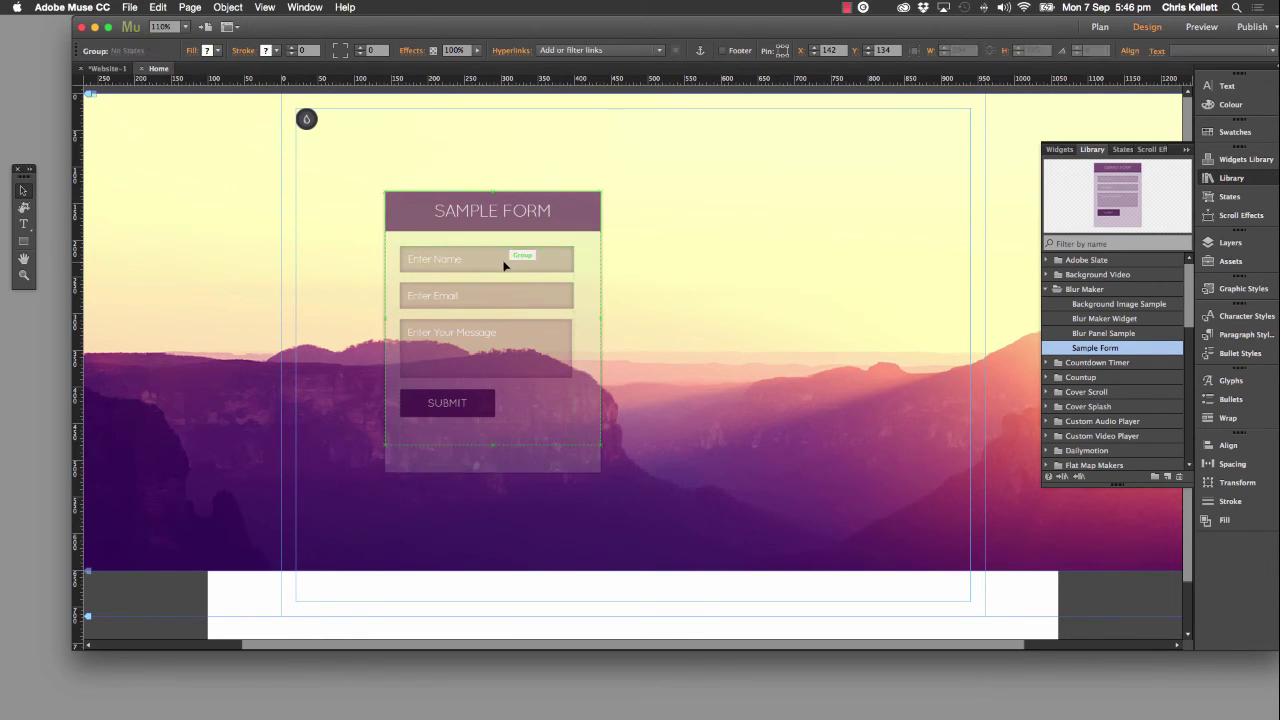
pyautogui.moveTo(514, 266); pyautogui.dragTo(511, 266)
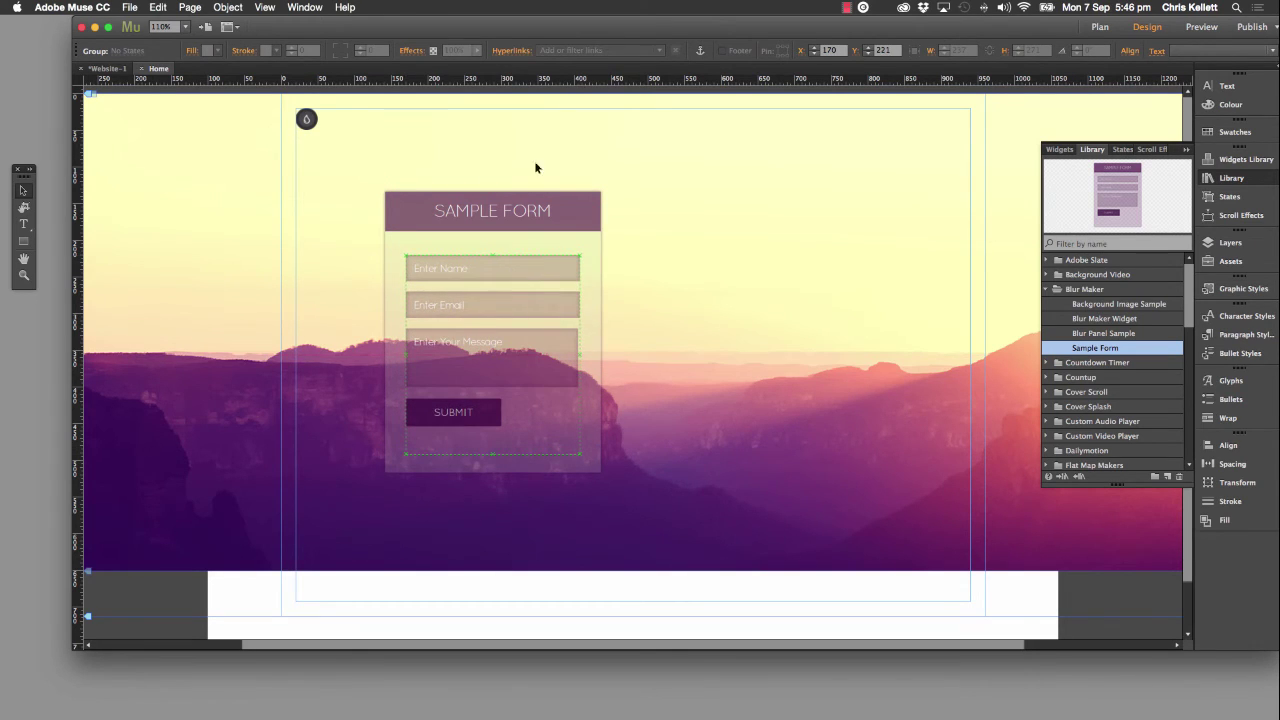
# Examine the fill opacity and inner glow settings of the form's Enter Name field
pyautogui.click(466, 279)
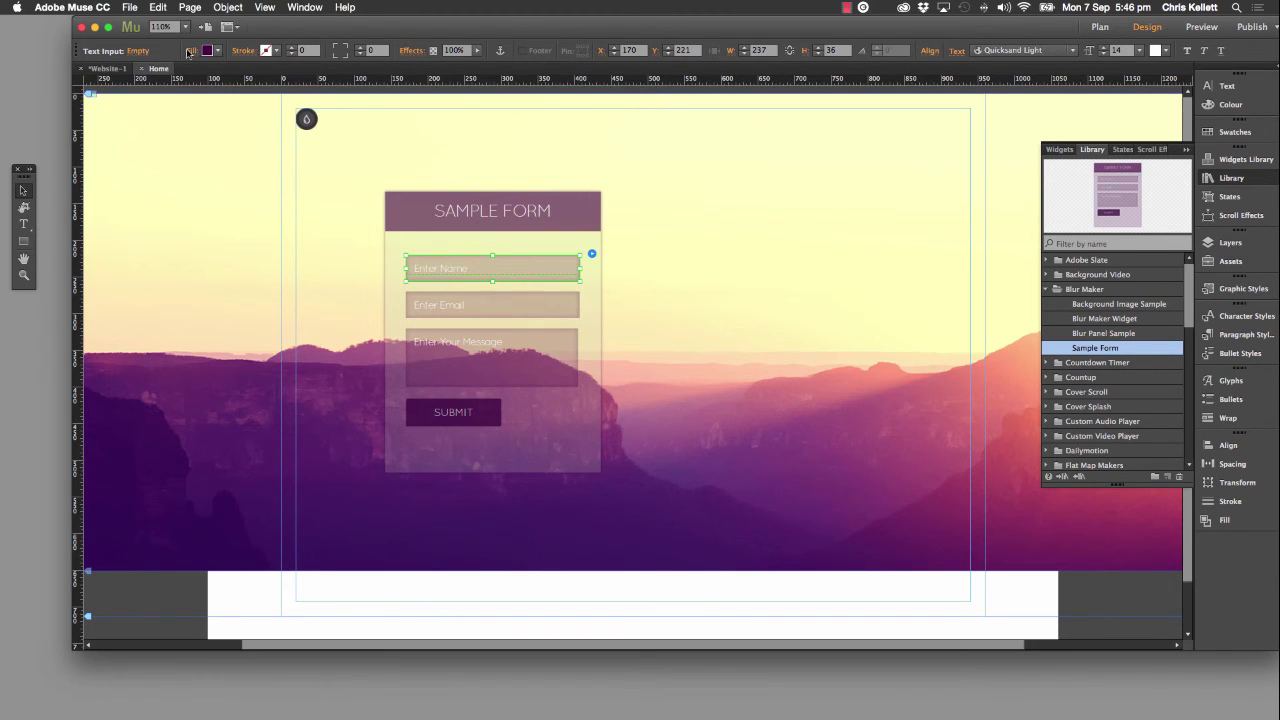
pyautogui.click(190, 51)
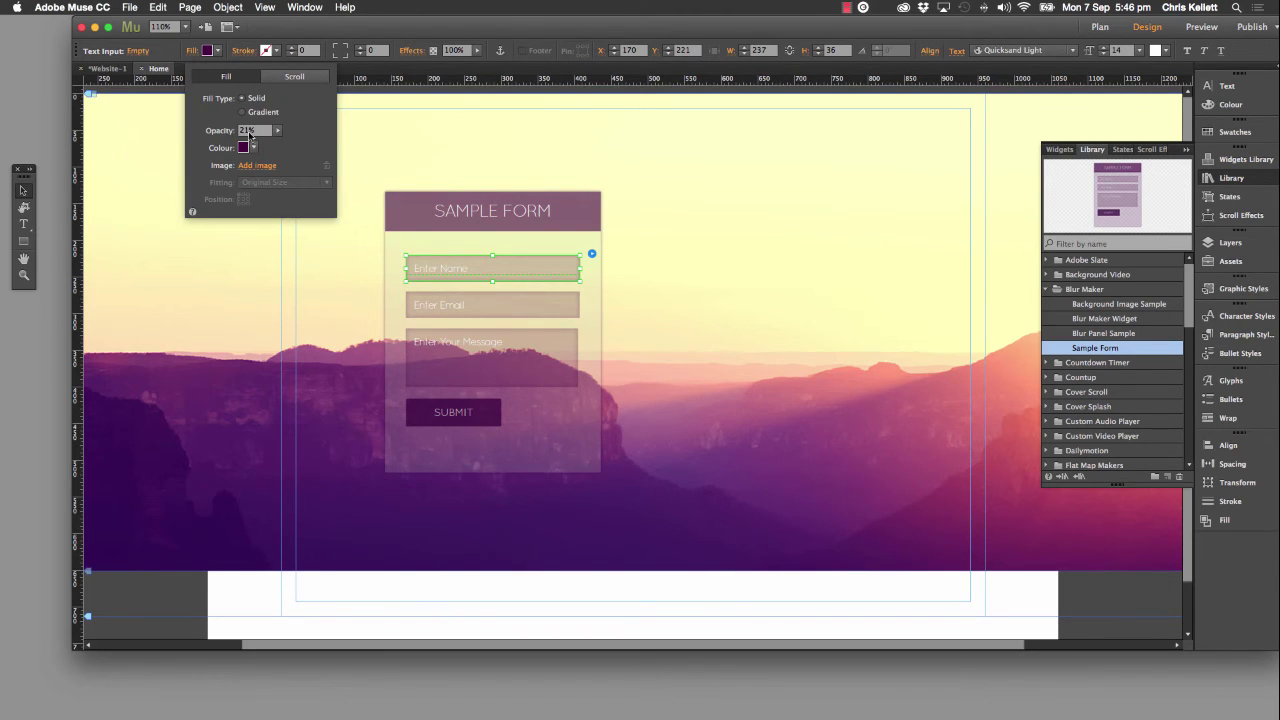
pyautogui.click(413, 51)
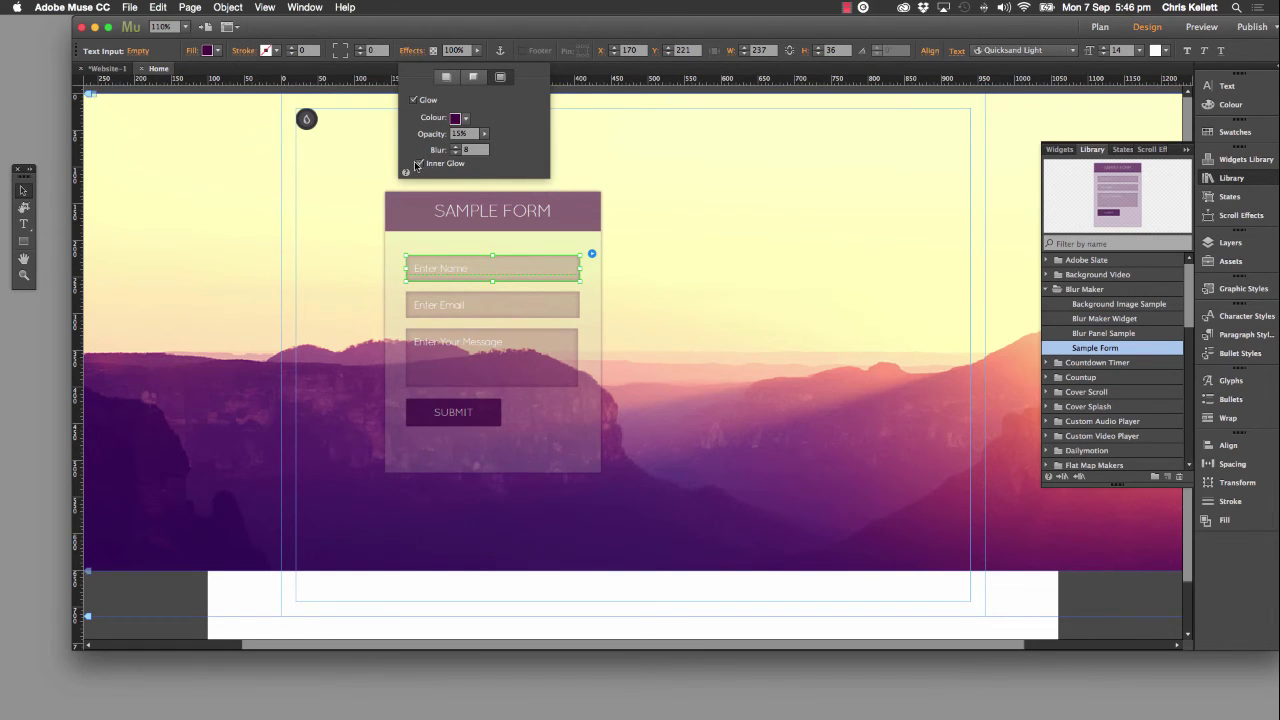
# Preview the page with the form over the blurred panel, close the preview and deselect the field
pyautogui.click(1201, 27)
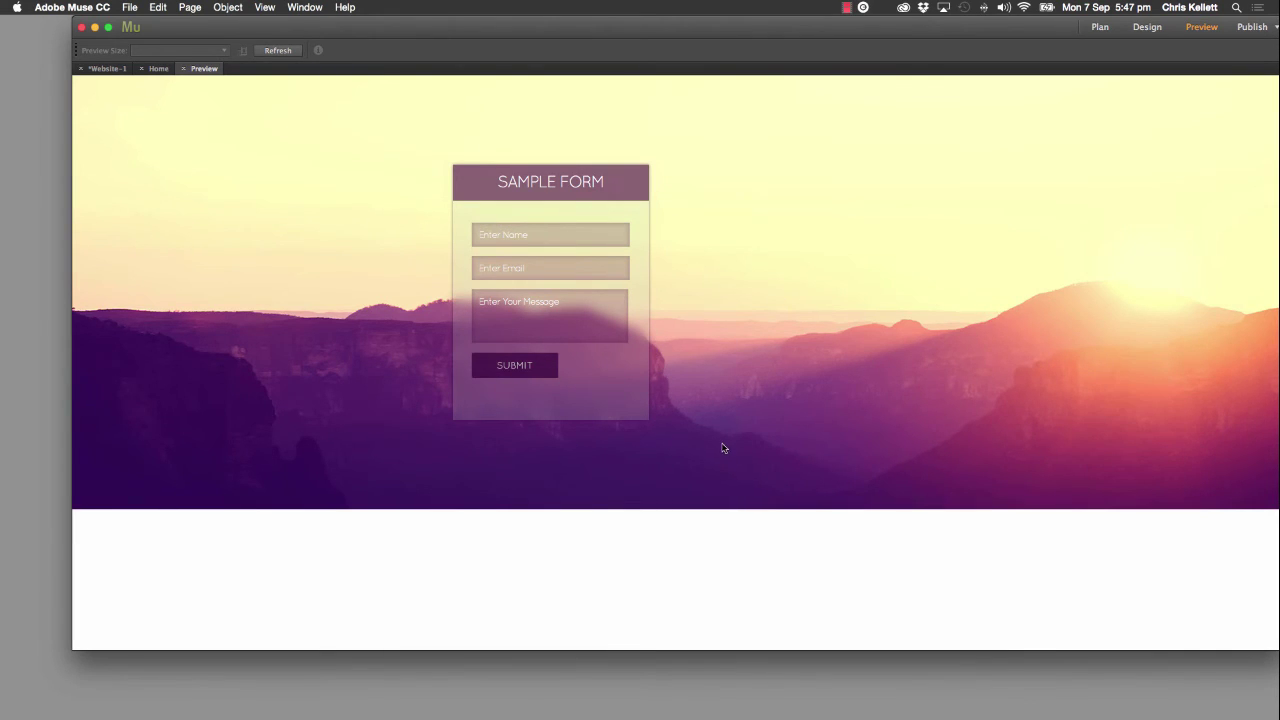
pyautogui.click(183, 68)
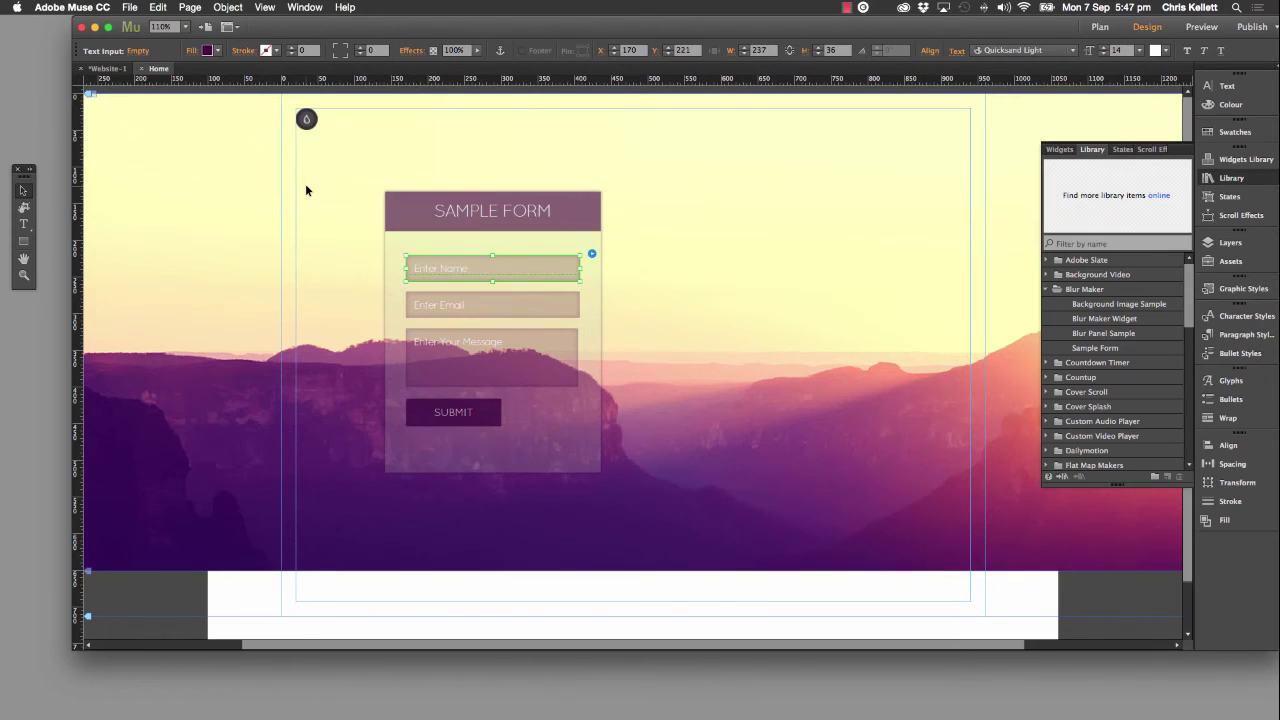
pyautogui.click(230, 158)
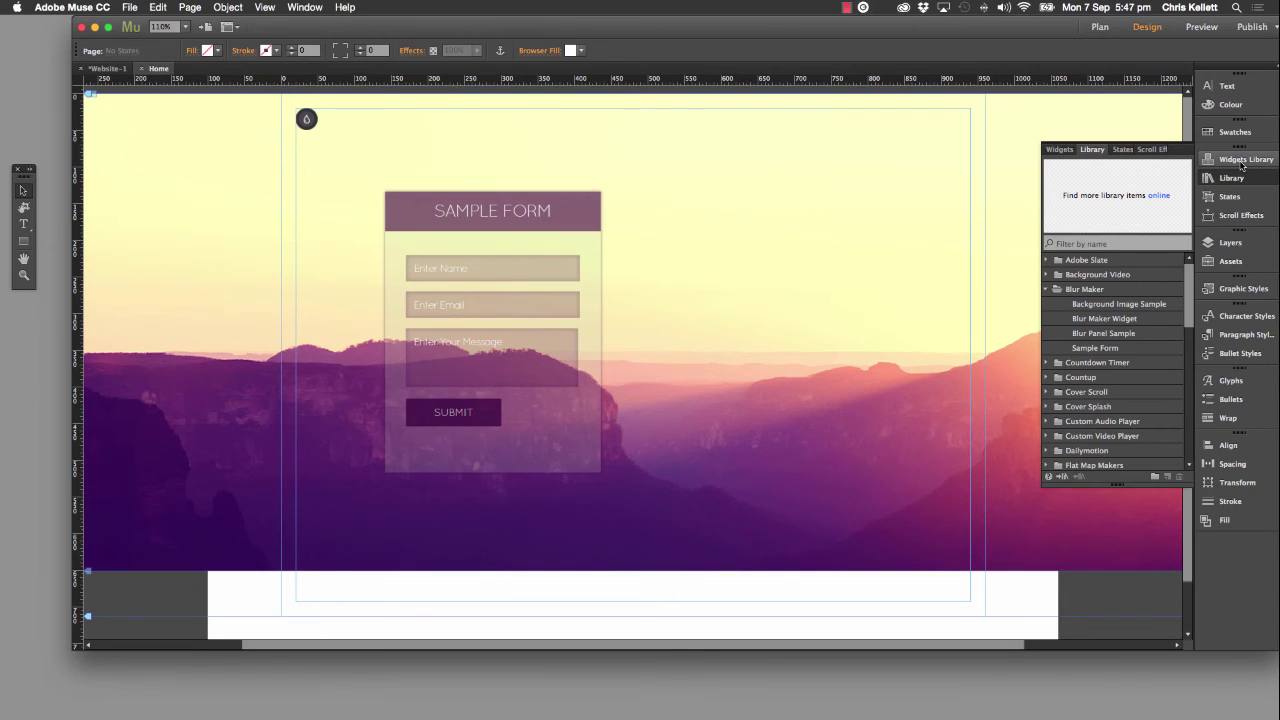
# Unlock the Background Image and Blur Panel layers and replace the full-width background image with a-background-image-2.png
pyautogui.click(1232, 243)
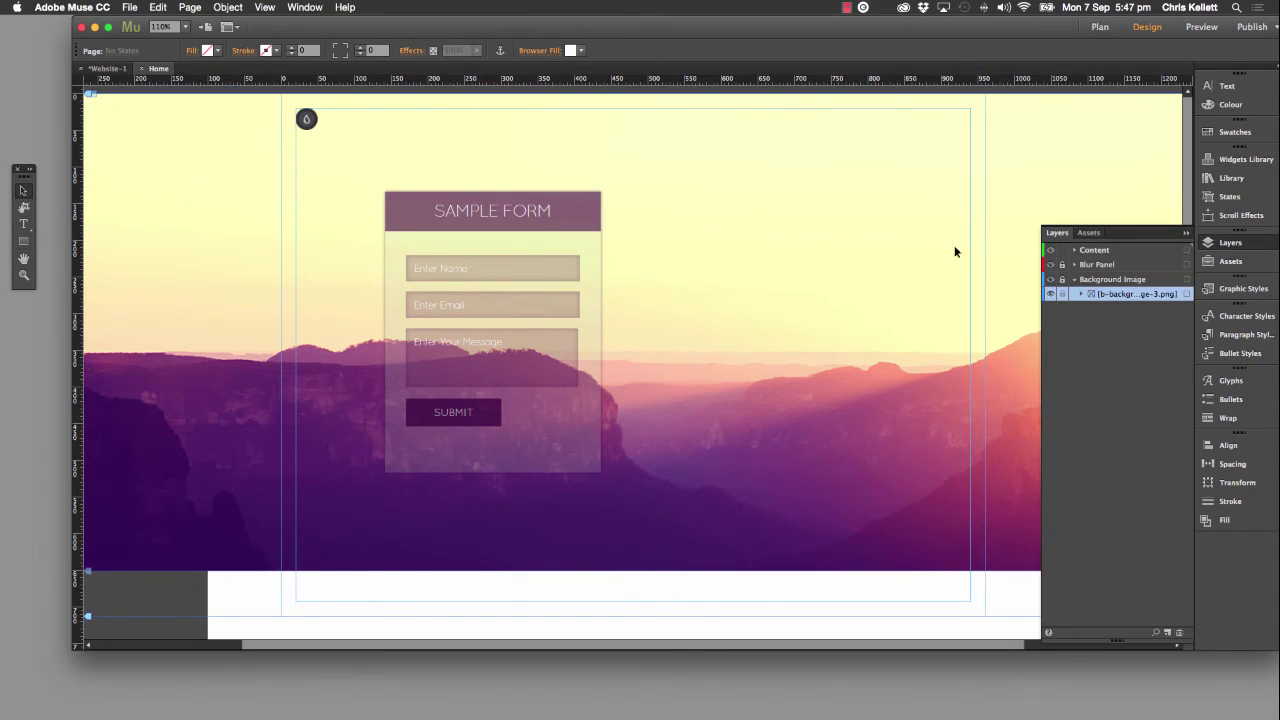
pyautogui.click(1066, 292)
pyautogui.rightClick(787, 360)
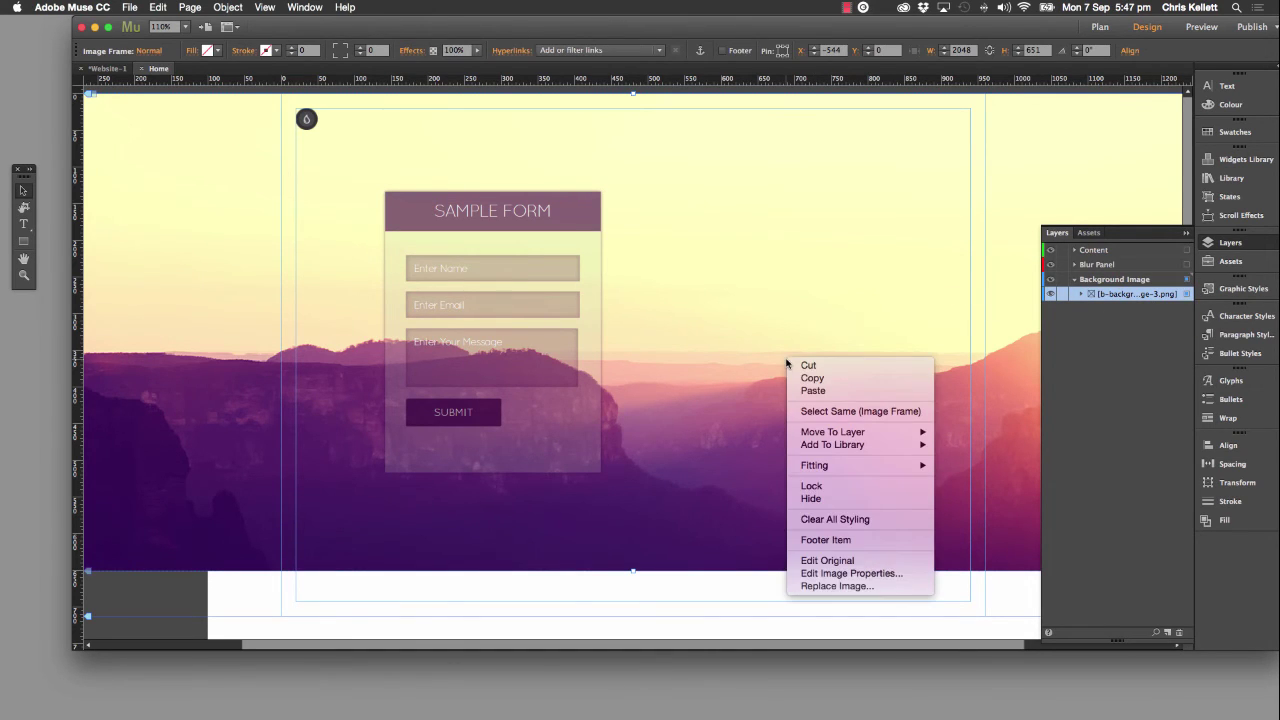
pyautogui.click(881, 587)
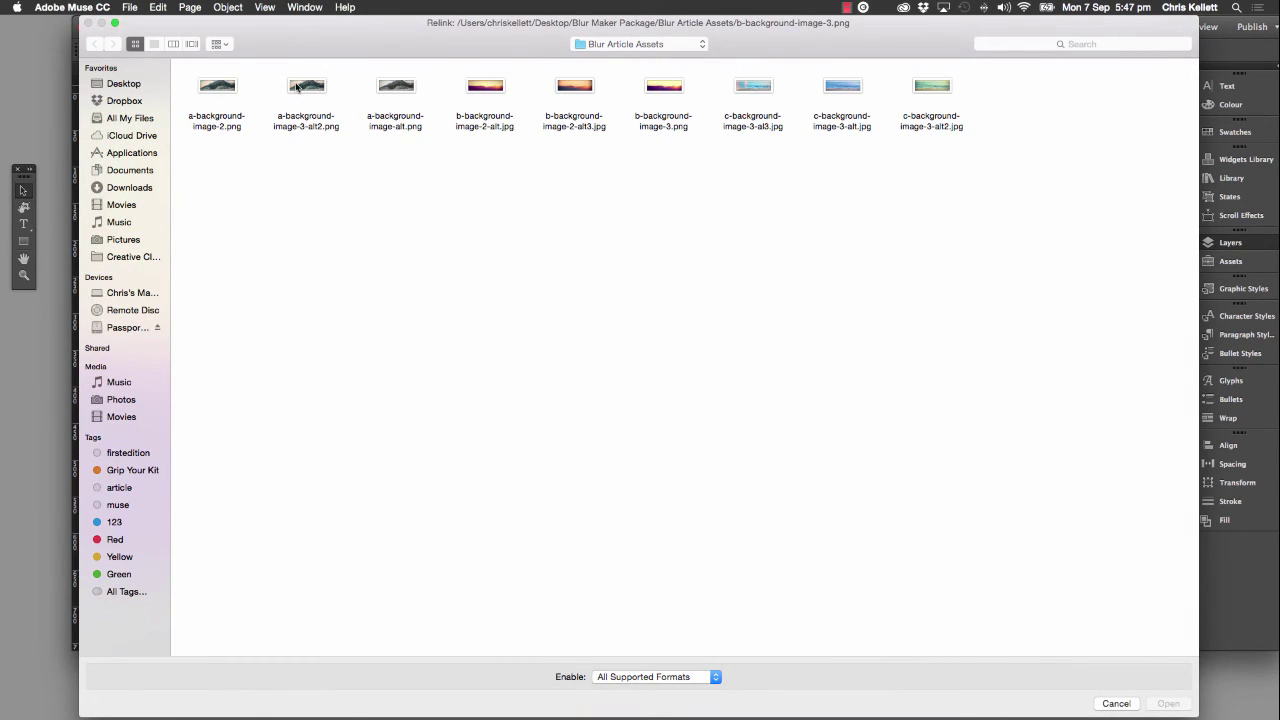
pyautogui.click(229, 89)
pyautogui.click(1146, 704)
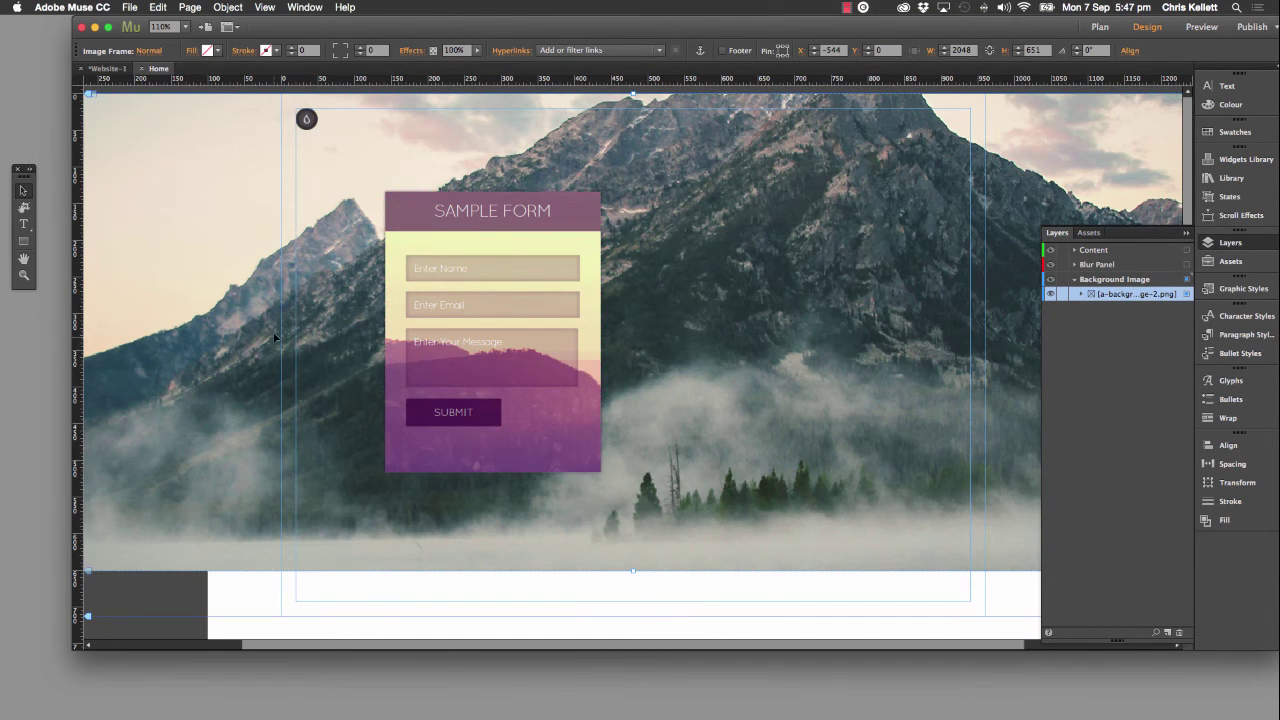
# Expand the Blur Panel layer and select its cropped b-background-image-3.png image frame on the page
pyautogui.click(1074, 265)
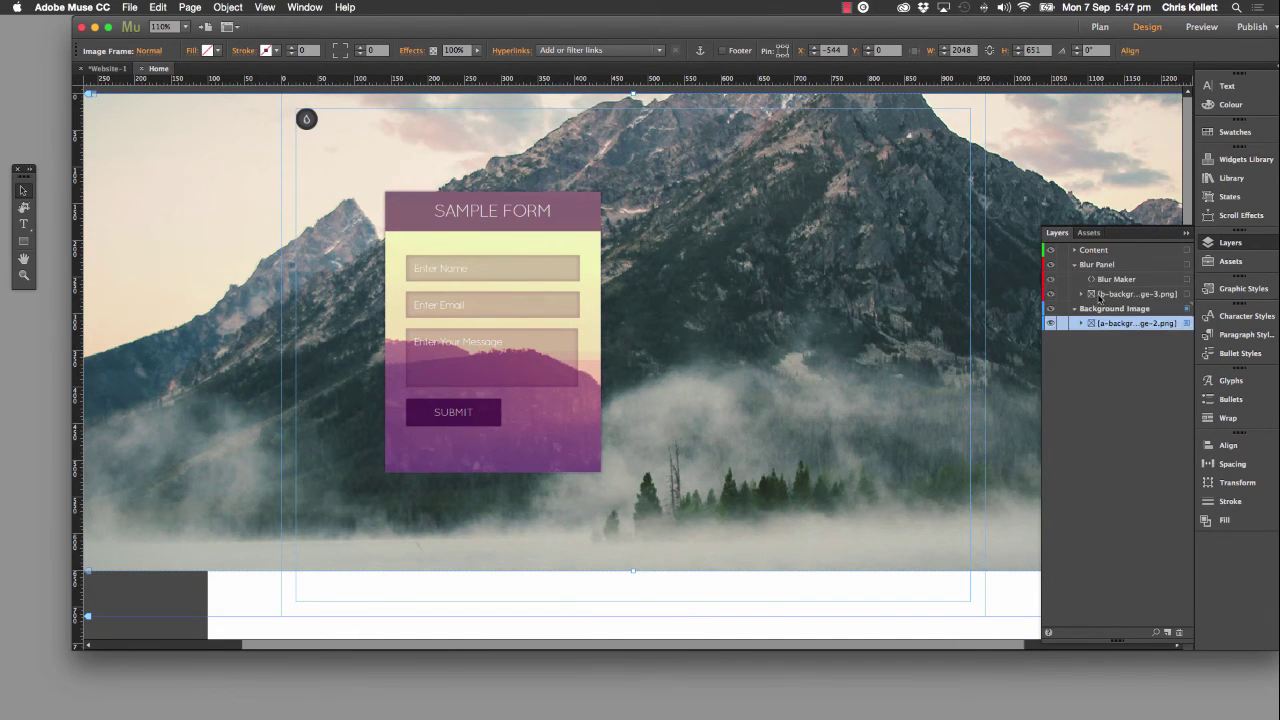
pyautogui.click(1111, 283)
pyautogui.click(1117, 295)
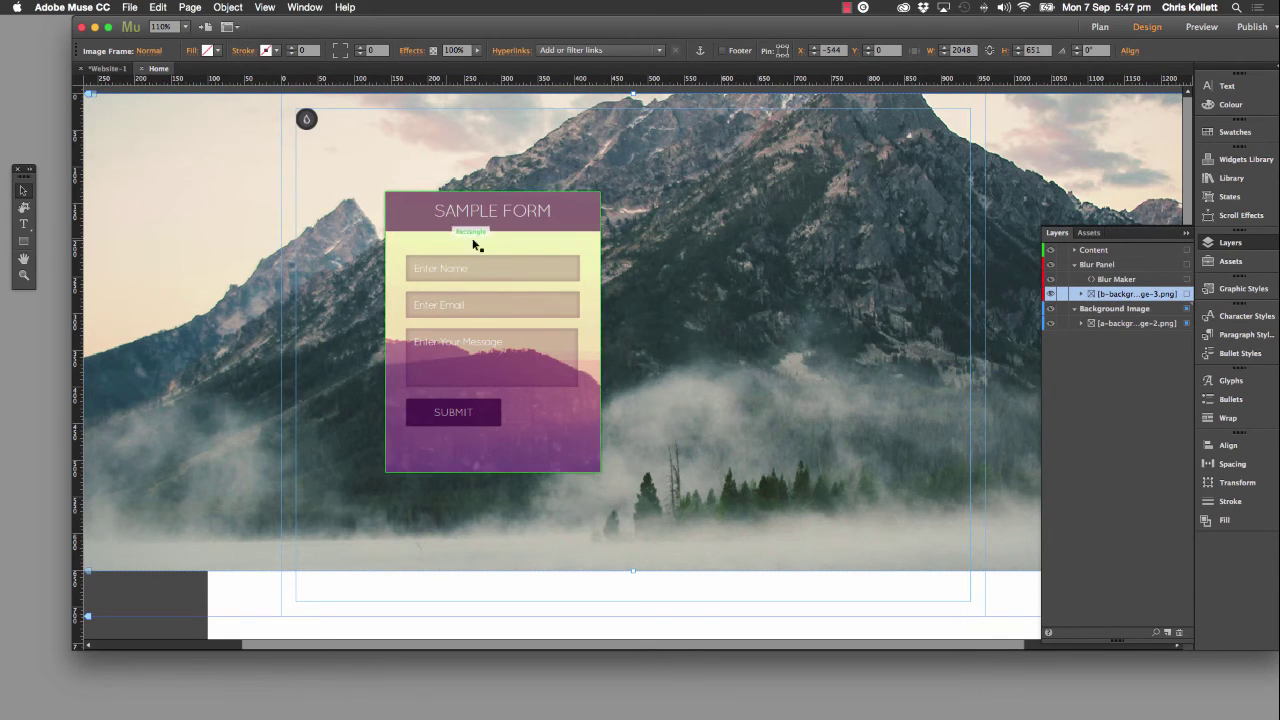
pyautogui.click(1185, 295)
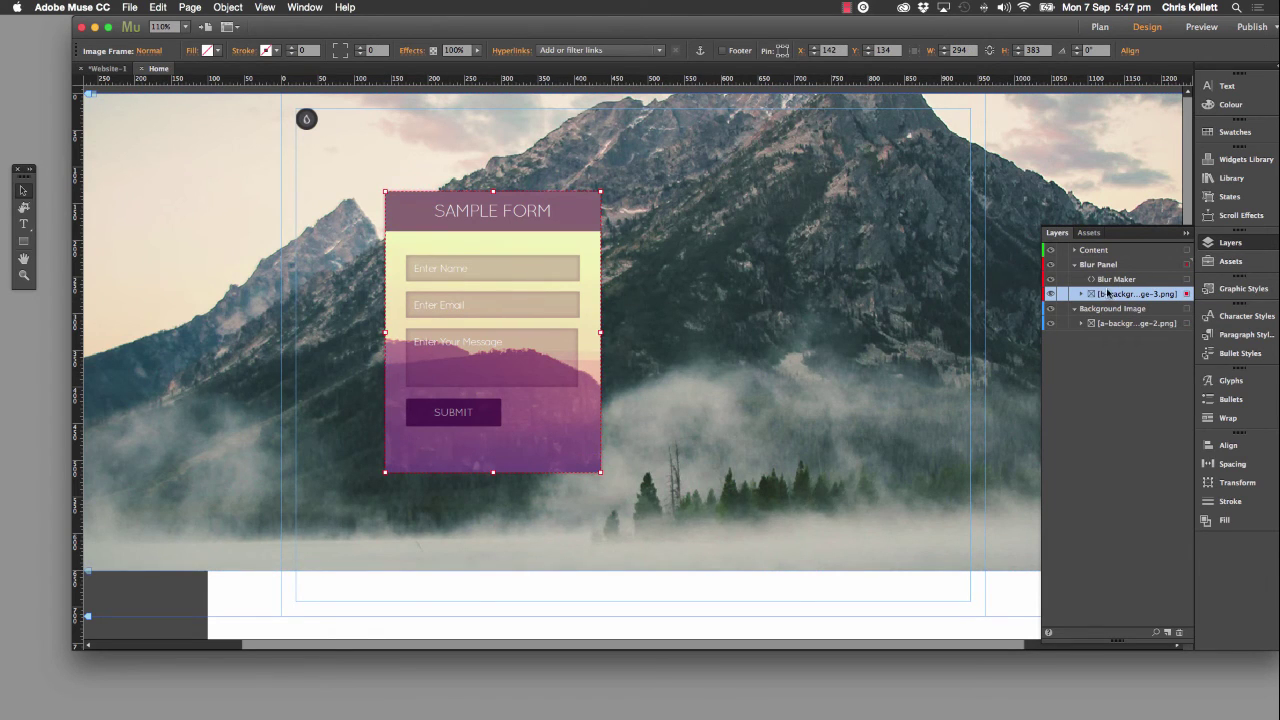
pyautogui.rightClick(1155, 295)
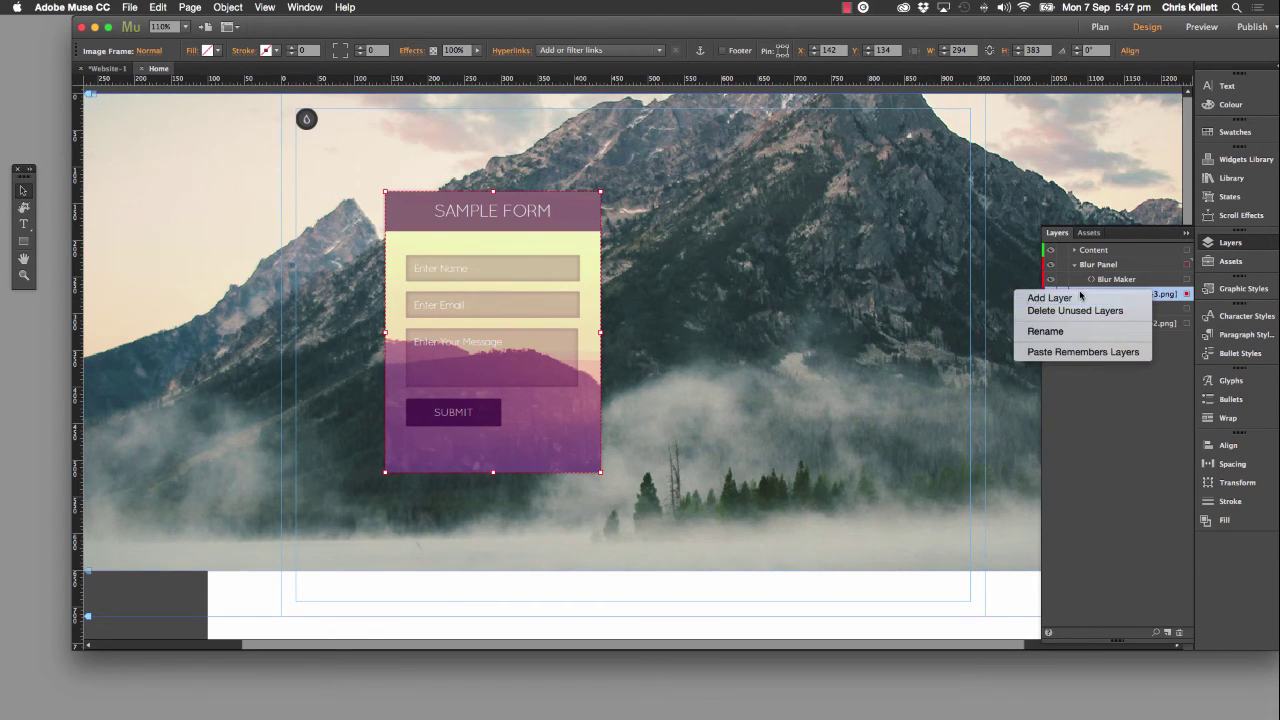
pyautogui.press('Escape')
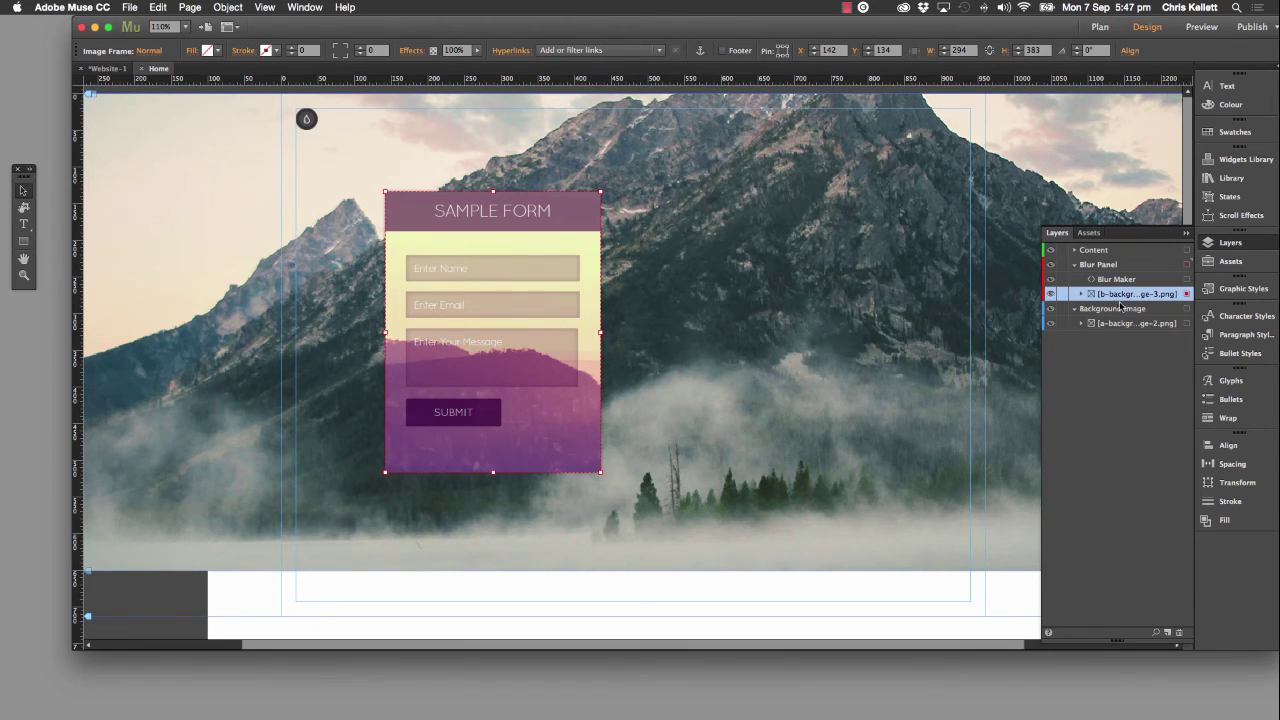
# Replace the Blur Panel layer's form-sized image with a-background-image-2.png and keep its frame aligned with the form at X 142, Y 134
pyautogui.hotkey('shift', 'Down')
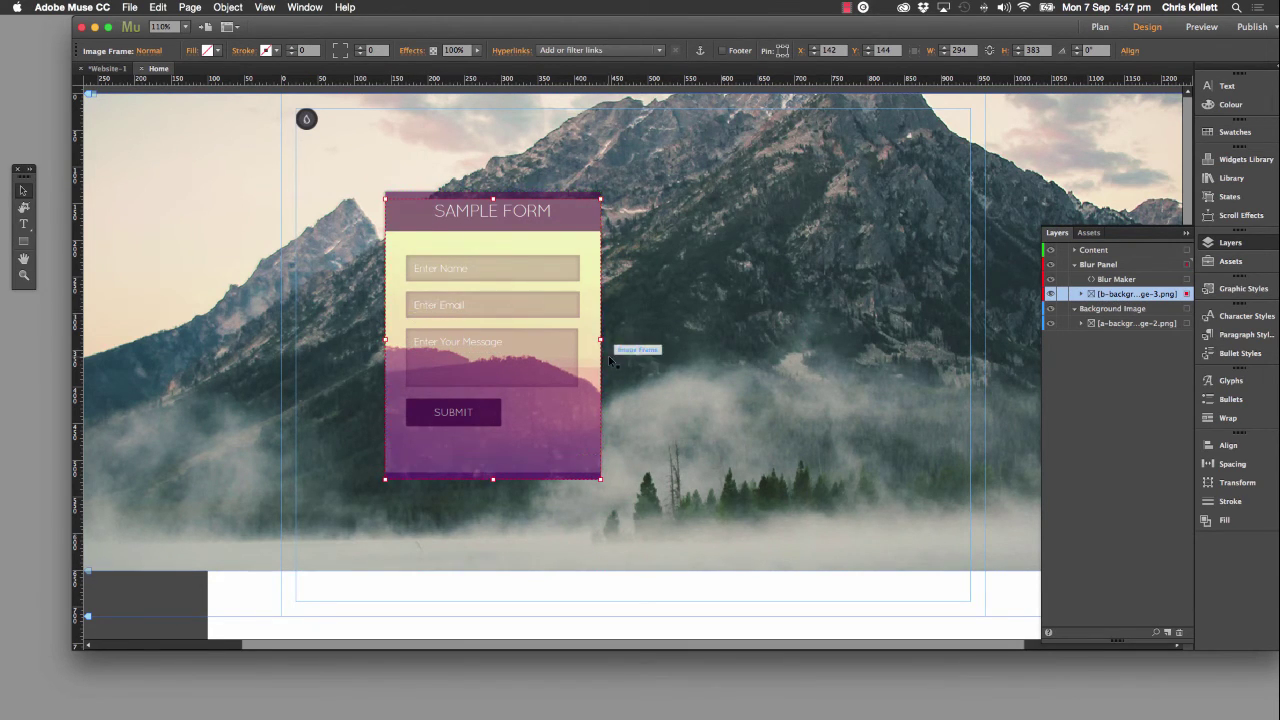
pyautogui.hotkey('shift', 'Up')
pyautogui.hotkey('shift', 'Right')
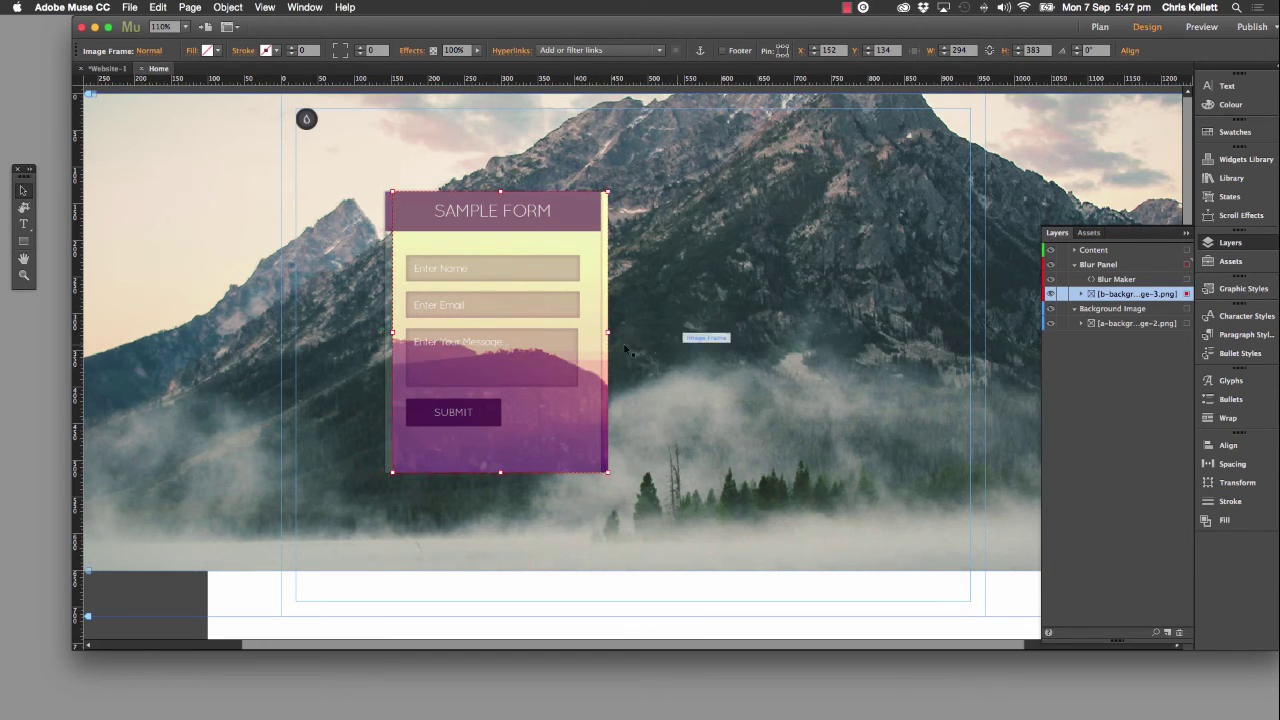
pyautogui.rightClick(605, 350)
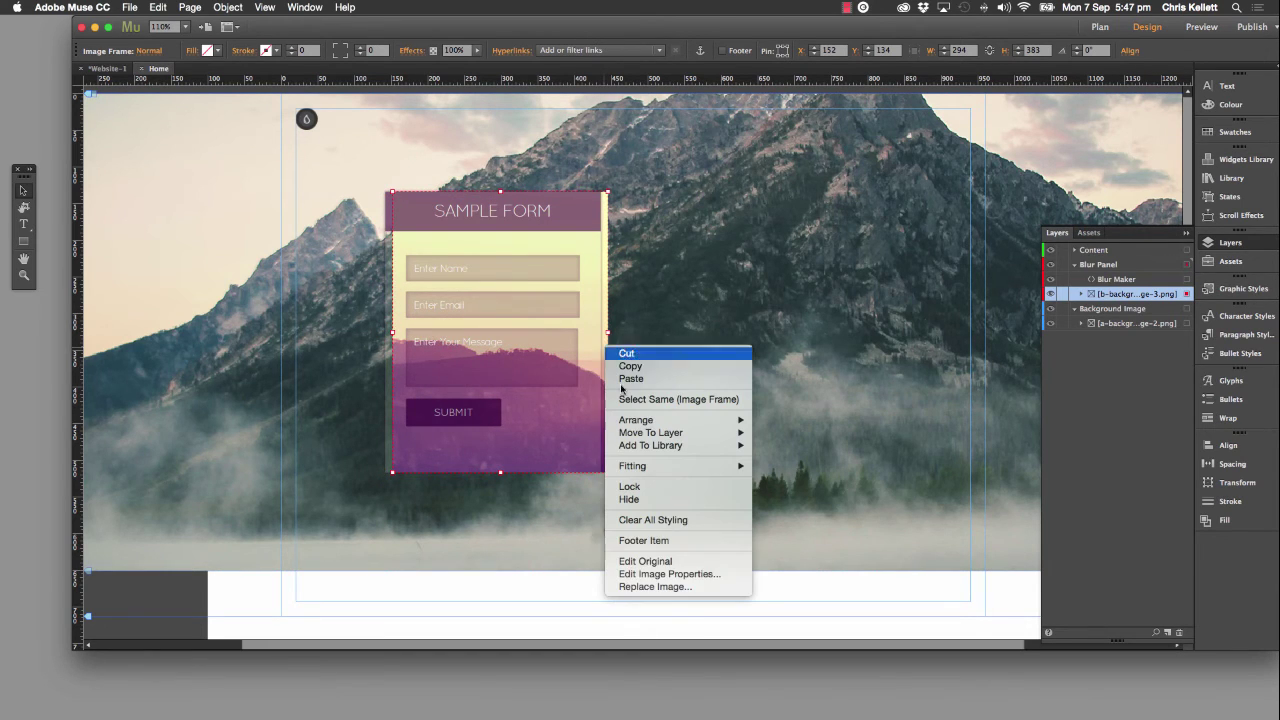
pyautogui.click(650, 589)
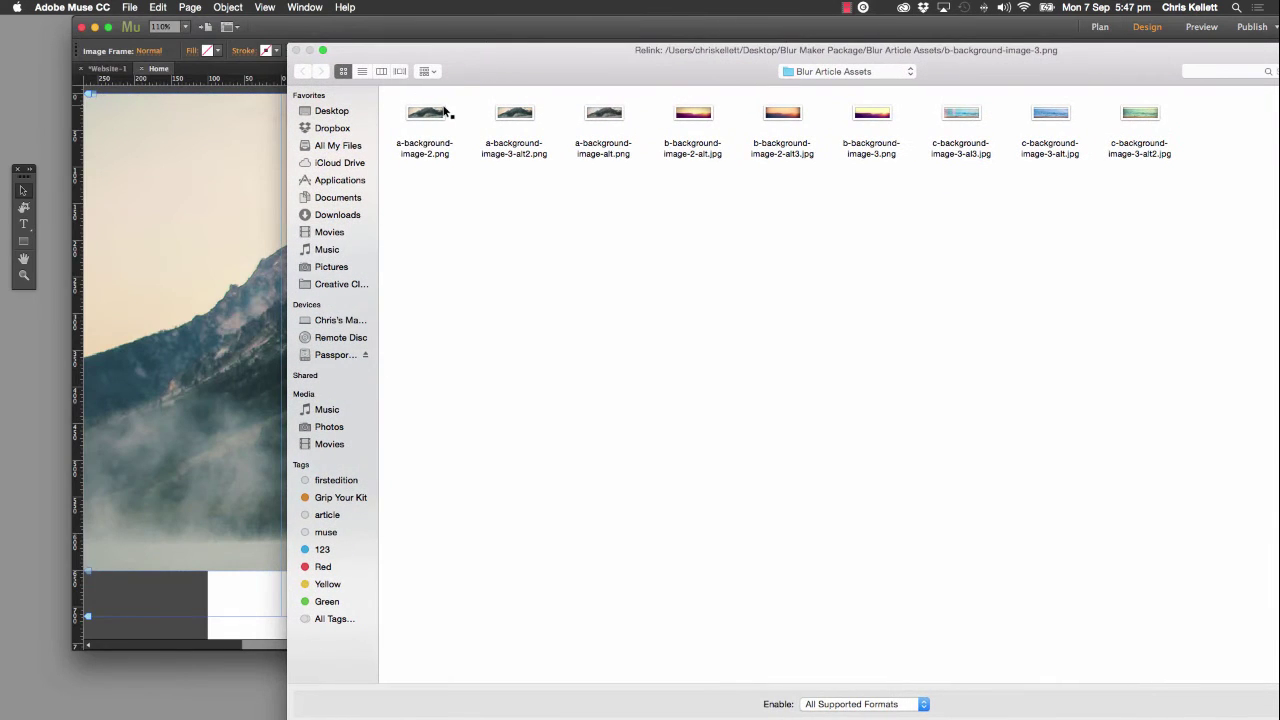
pyautogui.click(436, 131)
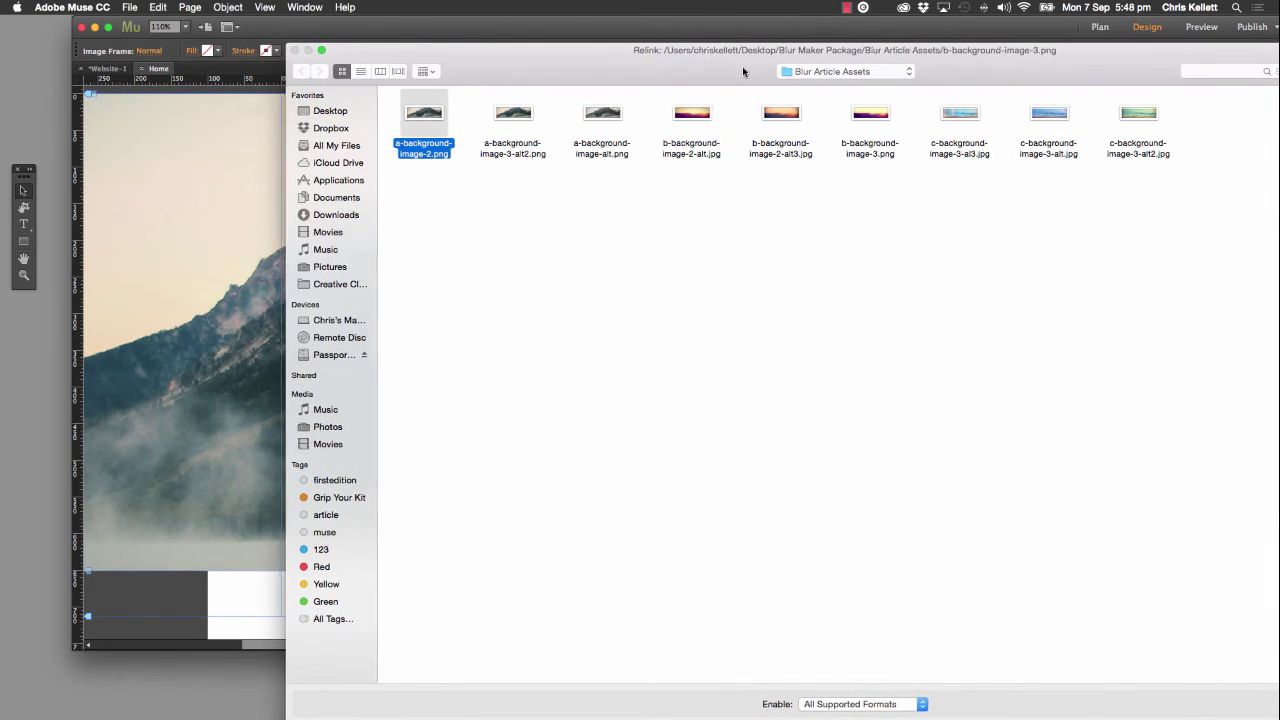
pyautogui.moveTo(742, 66); pyautogui.dragTo(407, 4)
pyautogui.click(1038, 703)
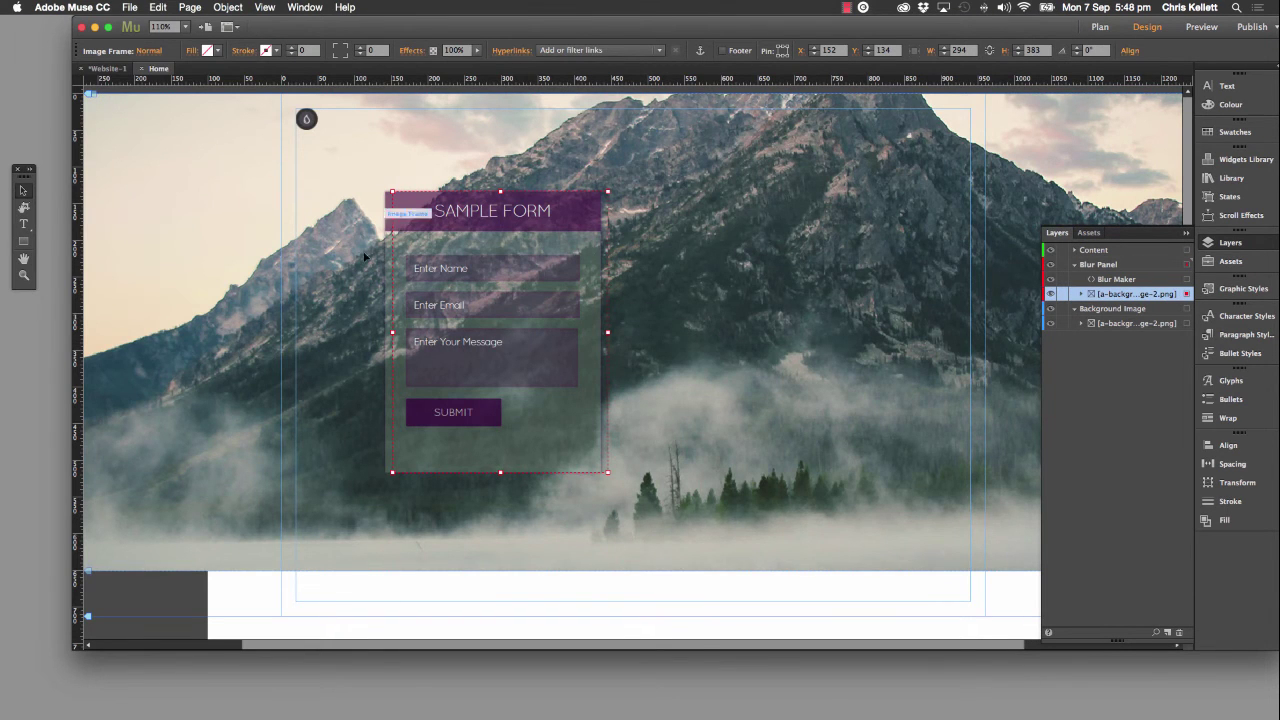
pyautogui.hotkey('shift', 'Left')
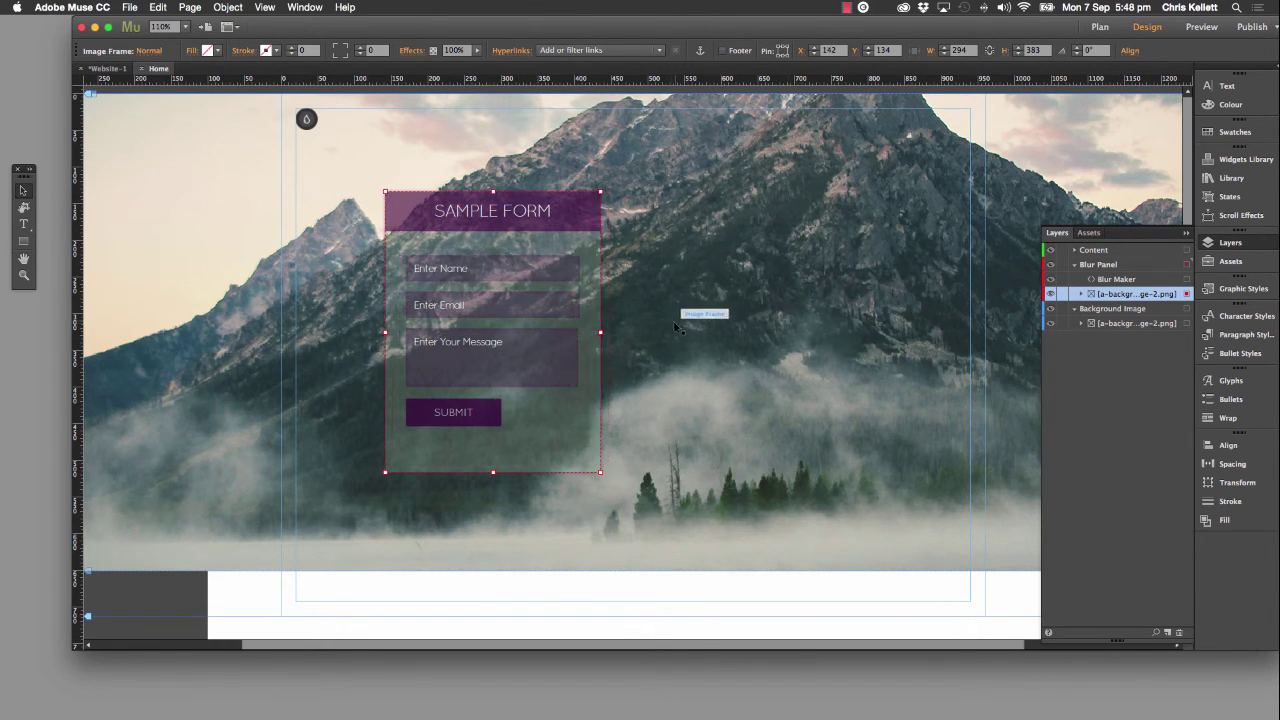
# Fill the SAMPLE FORM header with a dark colour sampled from the mountain in the background image
pyautogui.click(568, 220)
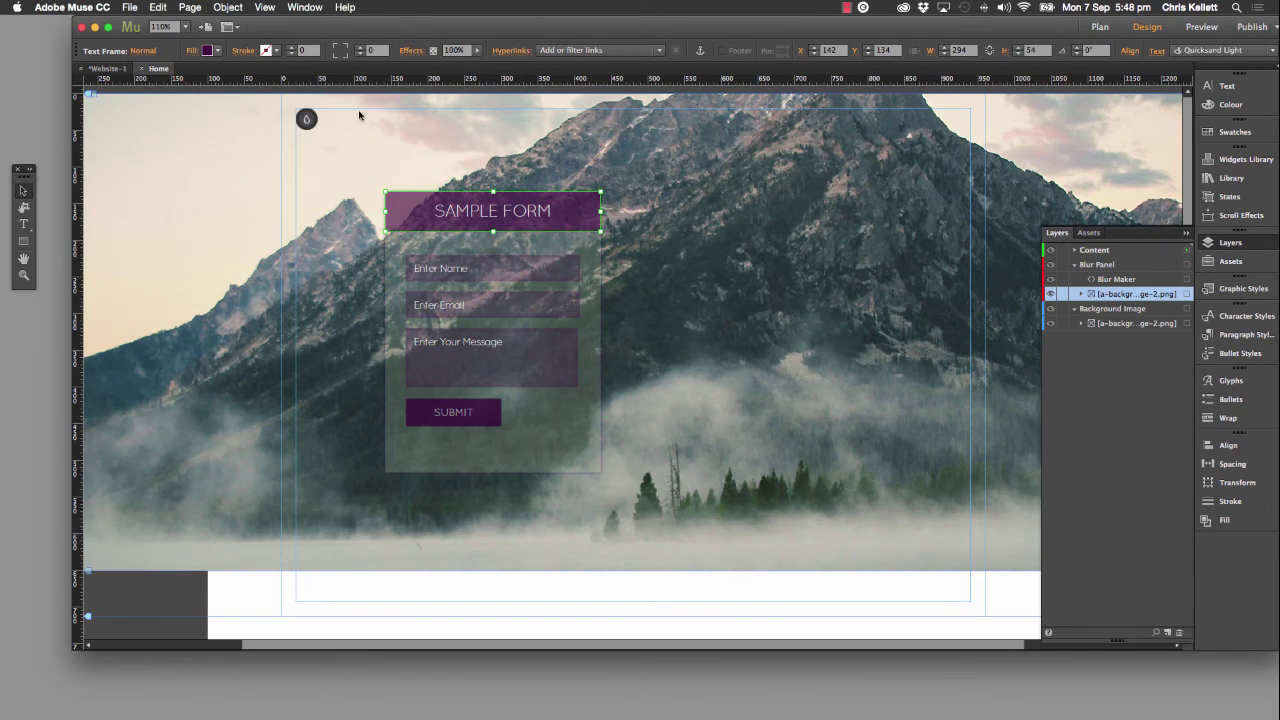
pyautogui.click(217, 50)
pyautogui.click(214, 91)
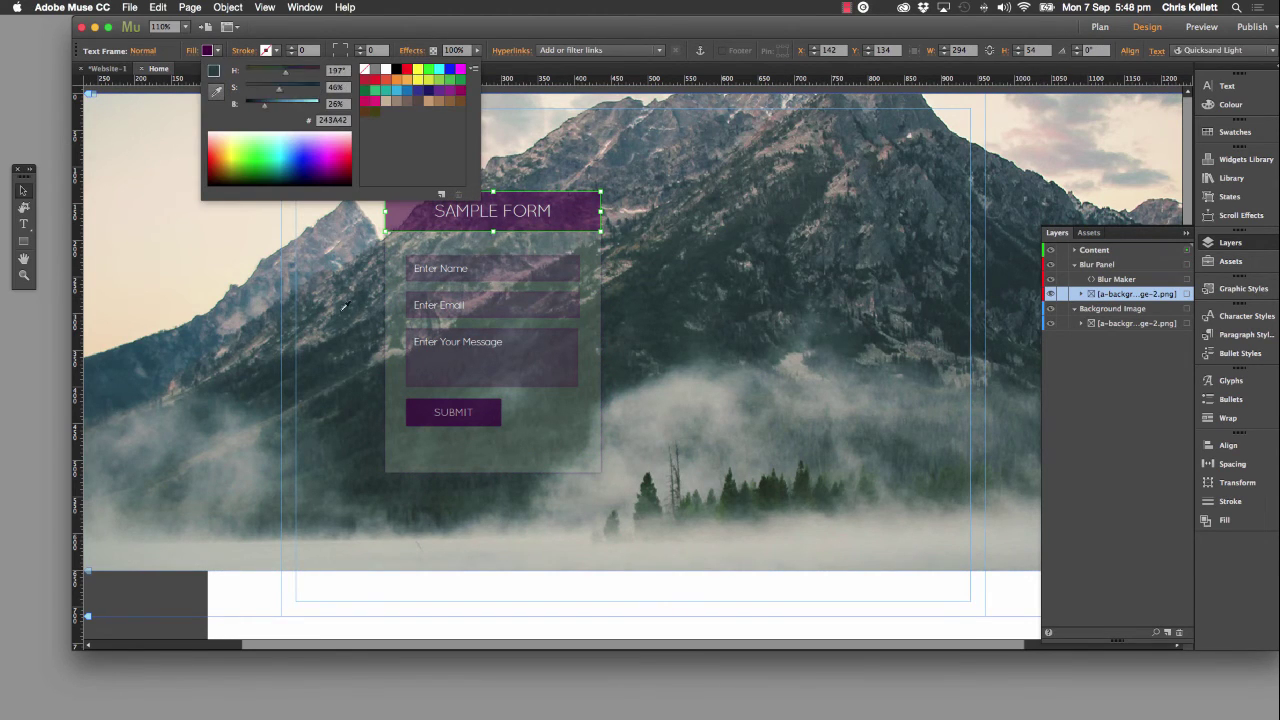
pyautogui.click(314, 347)
pyautogui.click(539, 286)
# Fill the Enter Name field with dark blue-grey 27373D sampled from the mountain slope
pyautogui.click(567, 276)
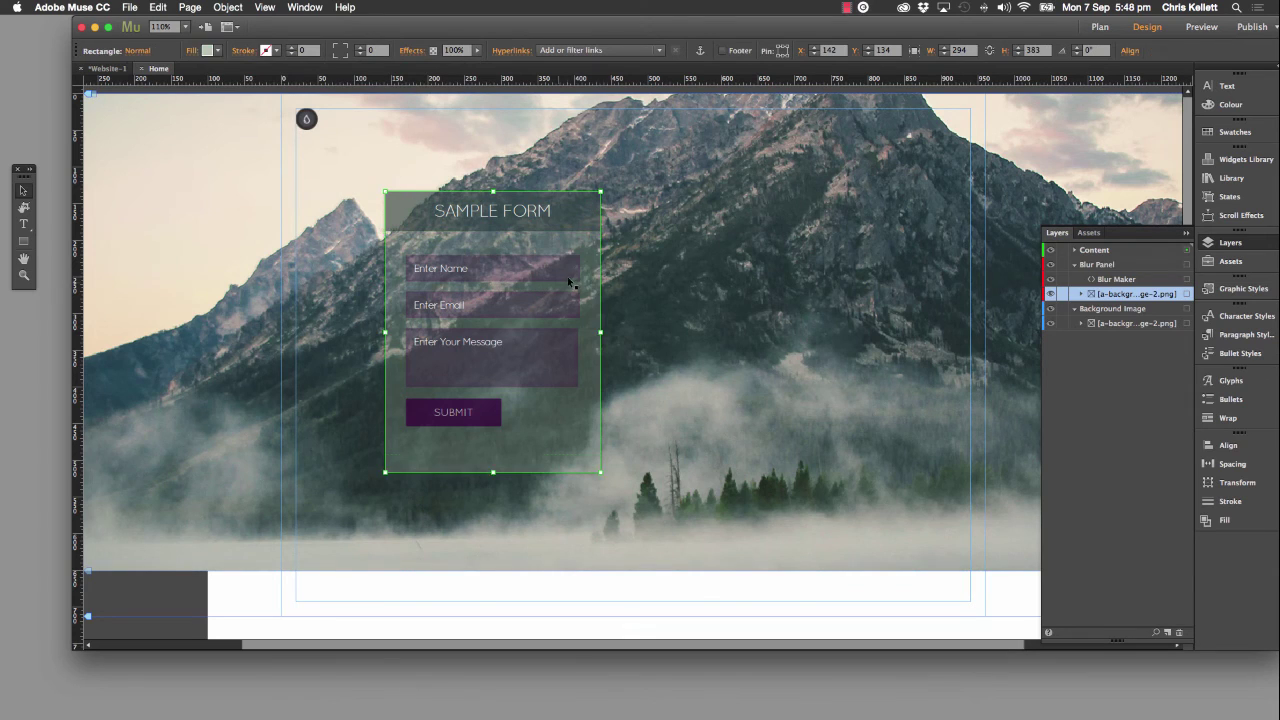
pyautogui.click(556, 271)
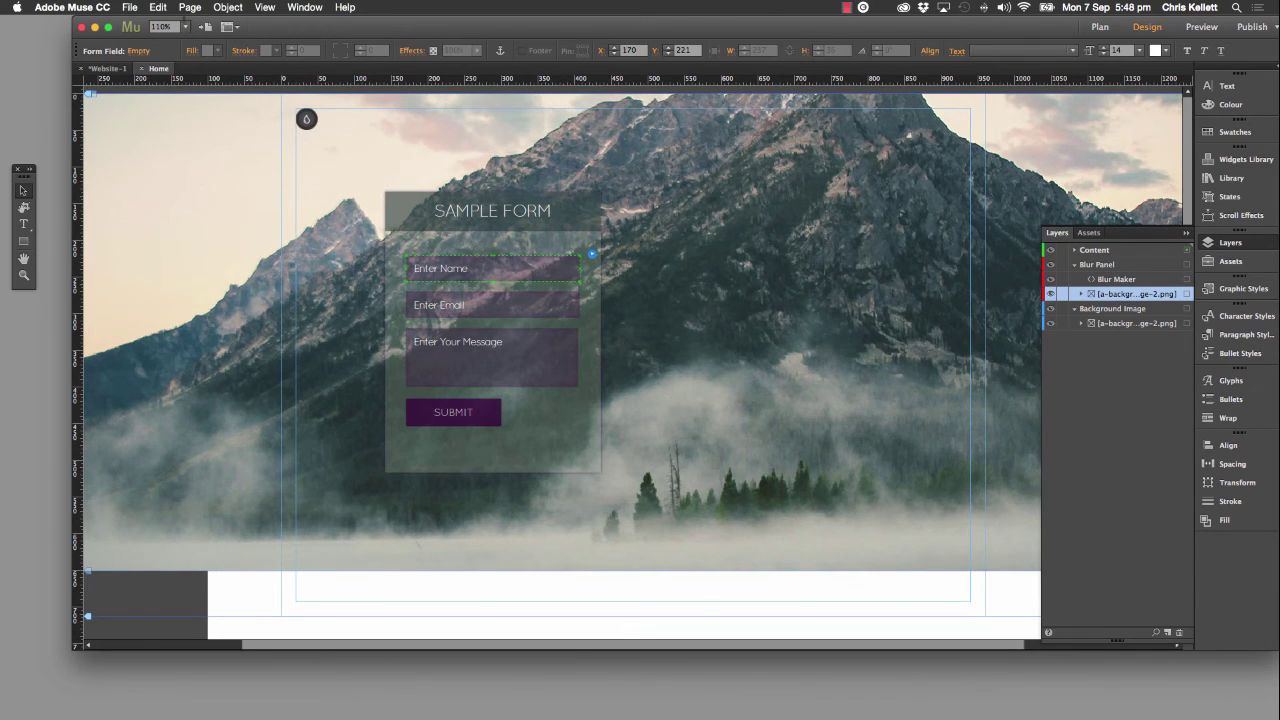
pyautogui.click(515, 273)
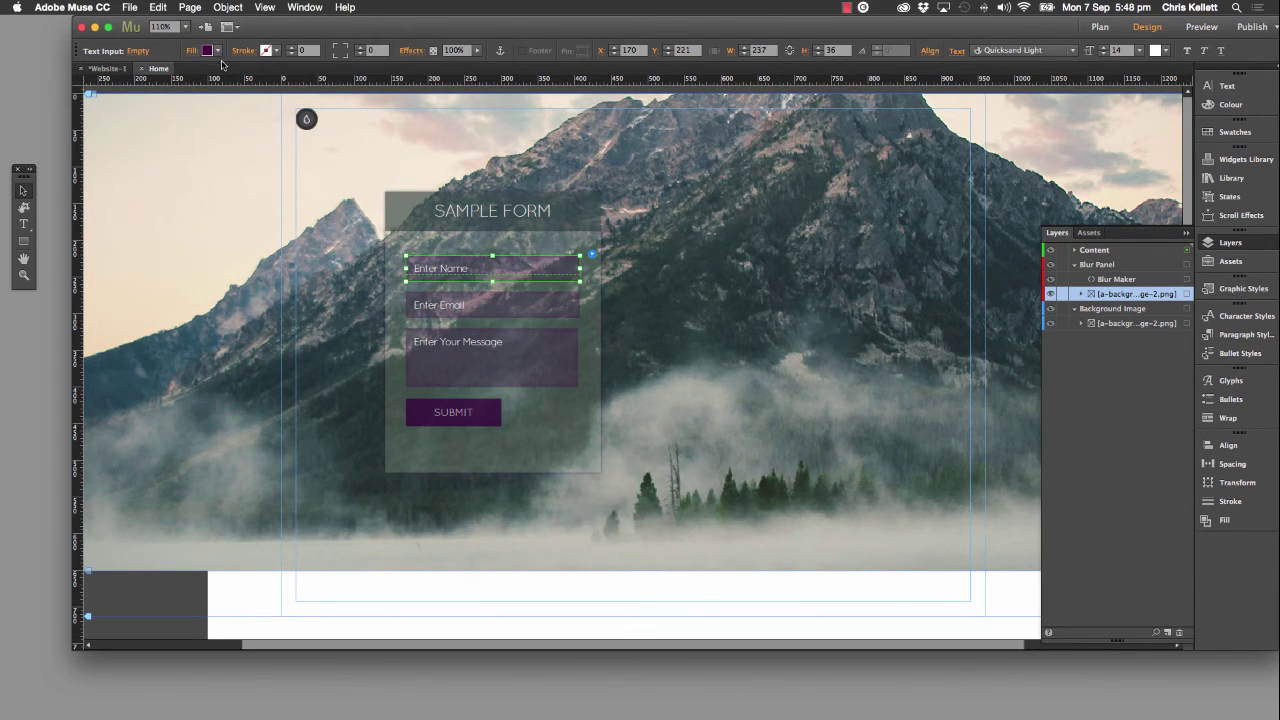
pyautogui.click(212, 50)
pyautogui.click(215, 91)
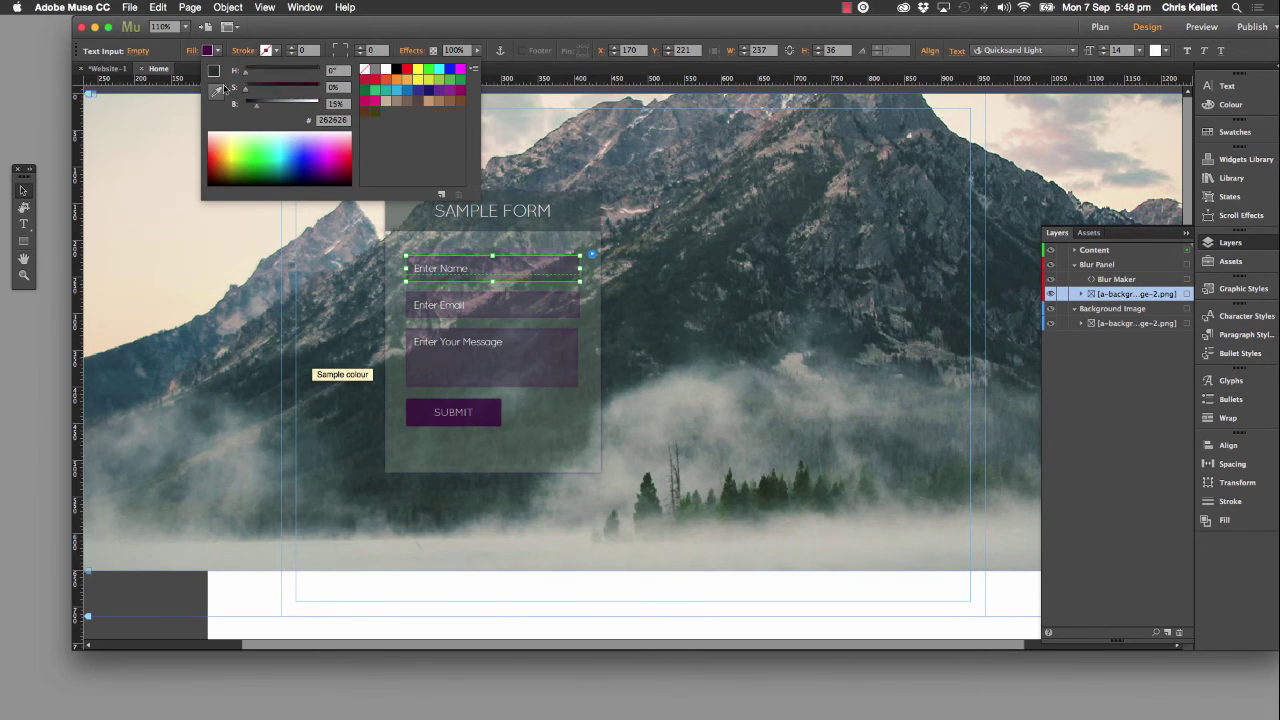
pyautogui.click(319, 385)
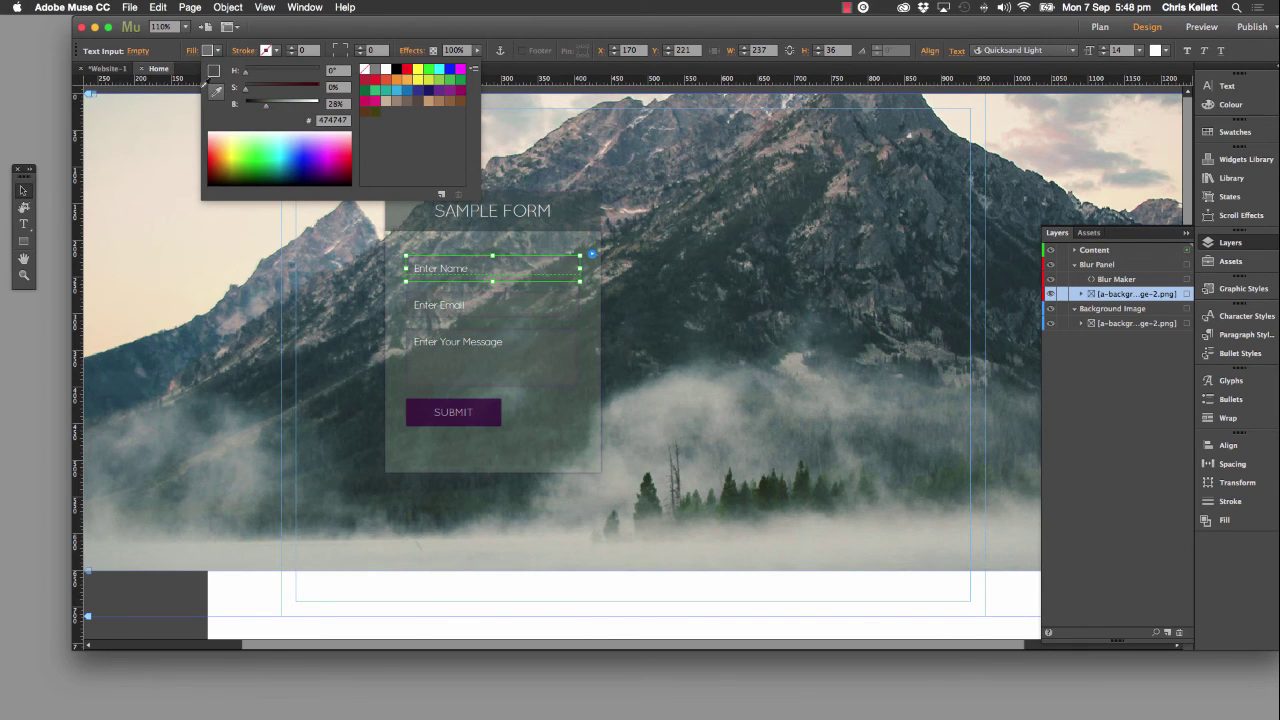
pyautogui.click(339, 345)
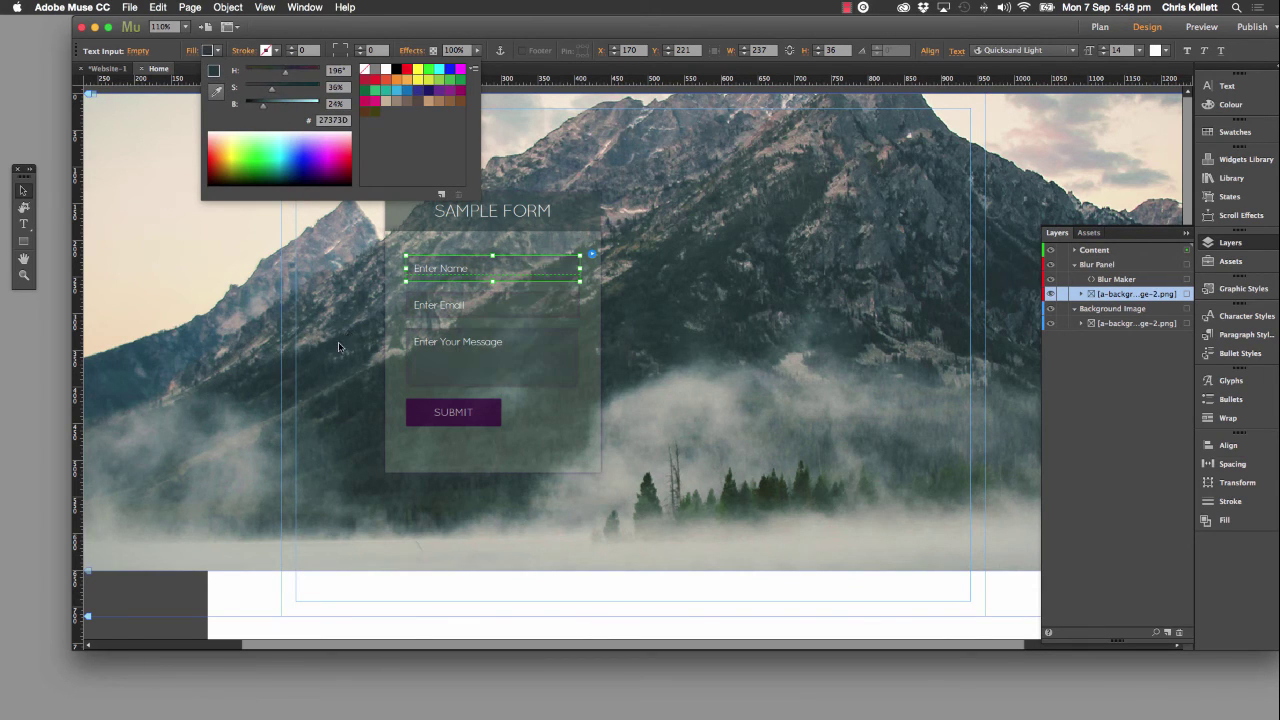
pyautogui.click(477, 41)
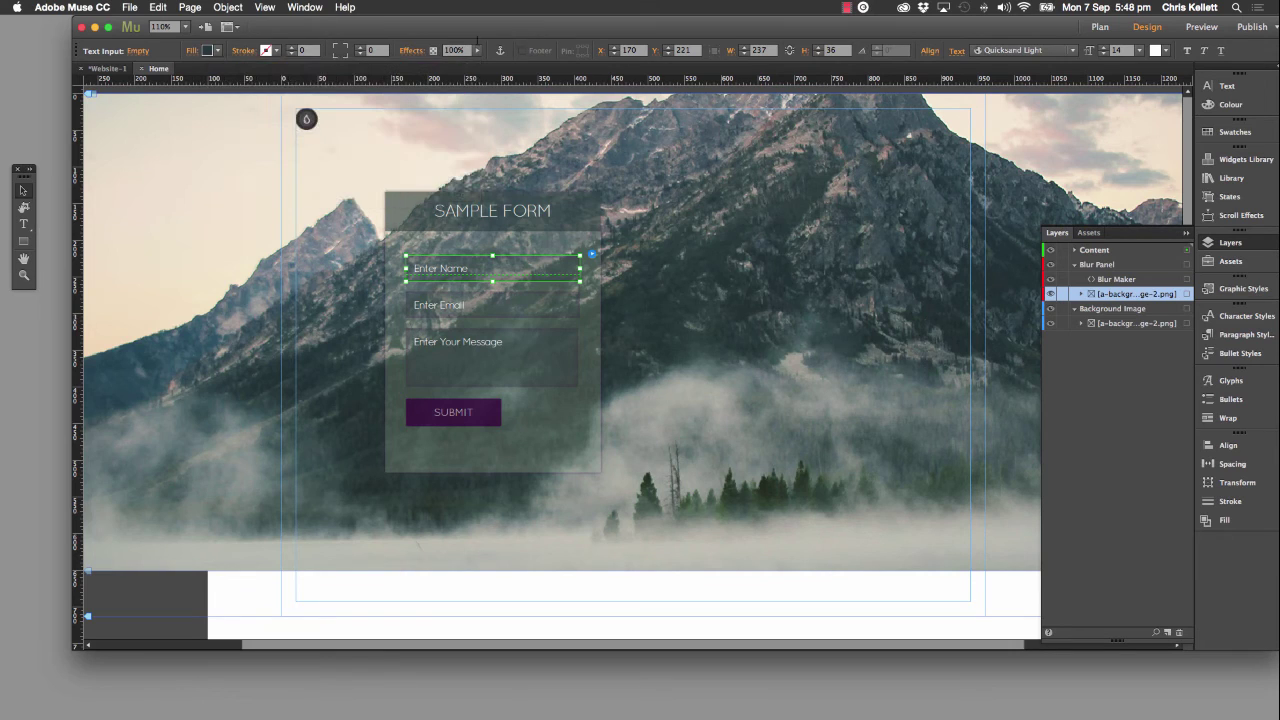
# Set the Enter Name field's inner glow to dark green-grey 253634 sampled from the mountain, with 44% opacity
pyautogui.click(409, 50)
pyautogui.click(500, 76)
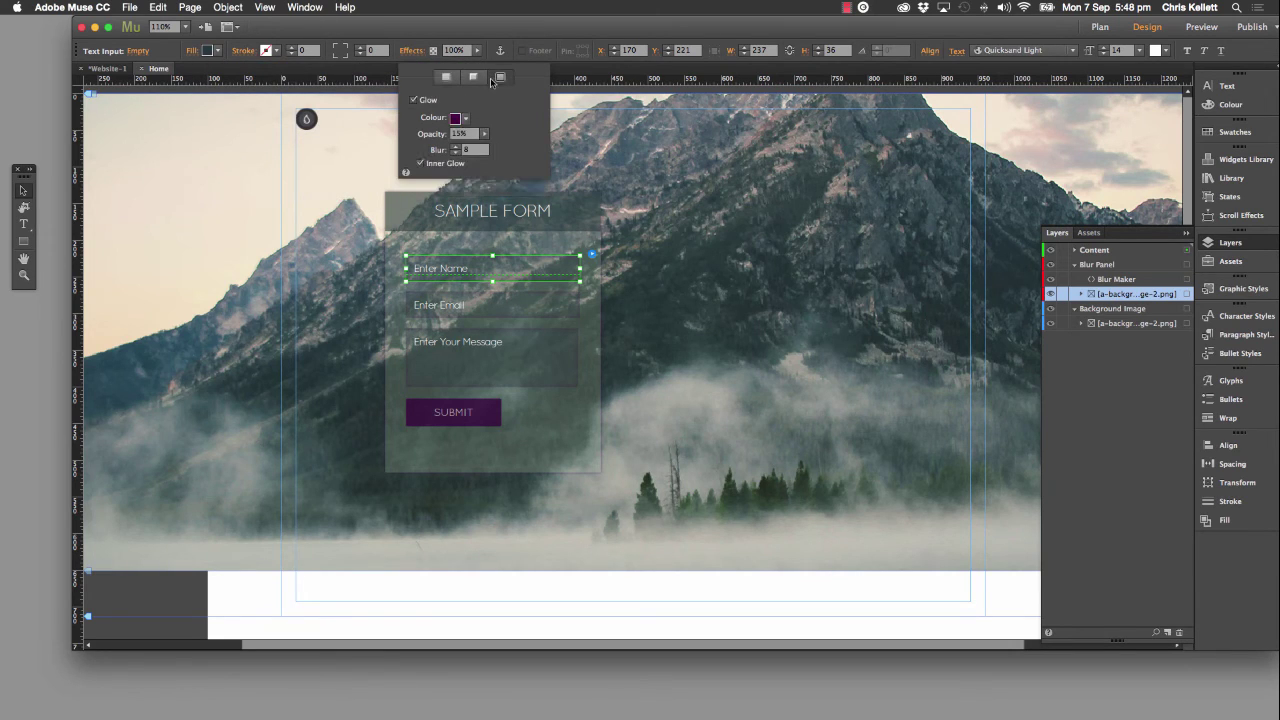
pyautogui.click(464, 118)
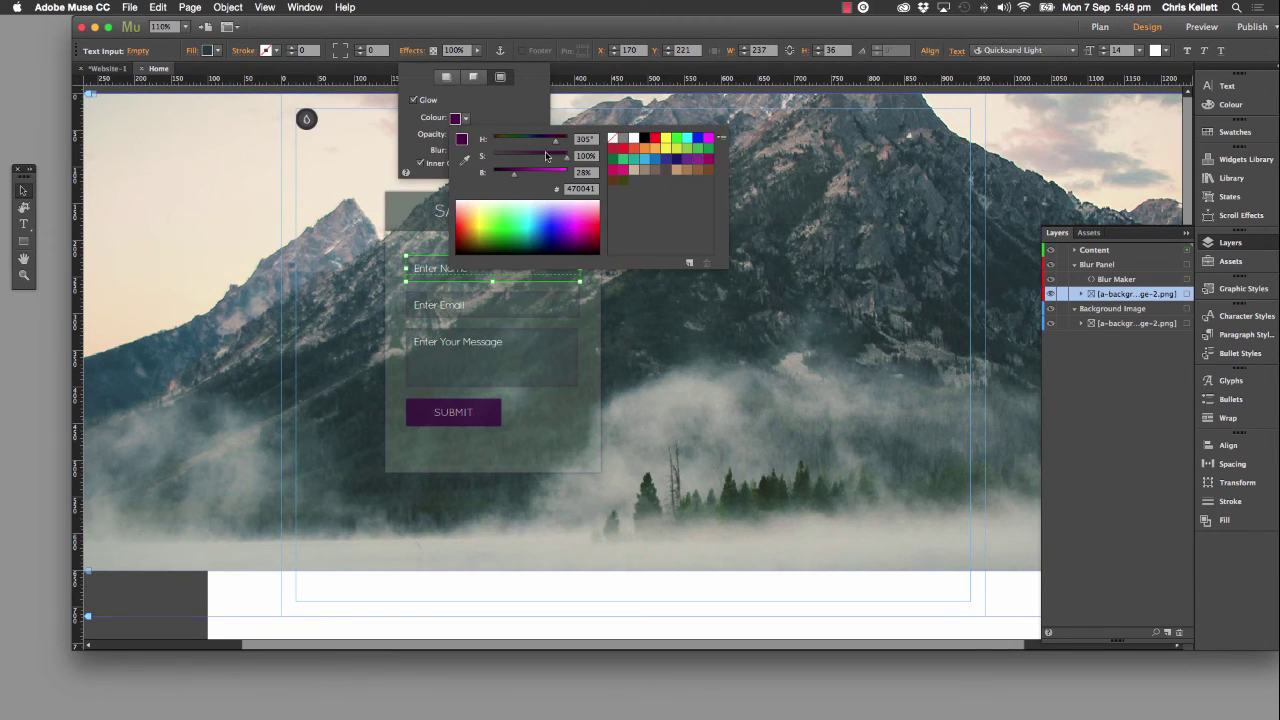
pyautogui.click(464, 159)
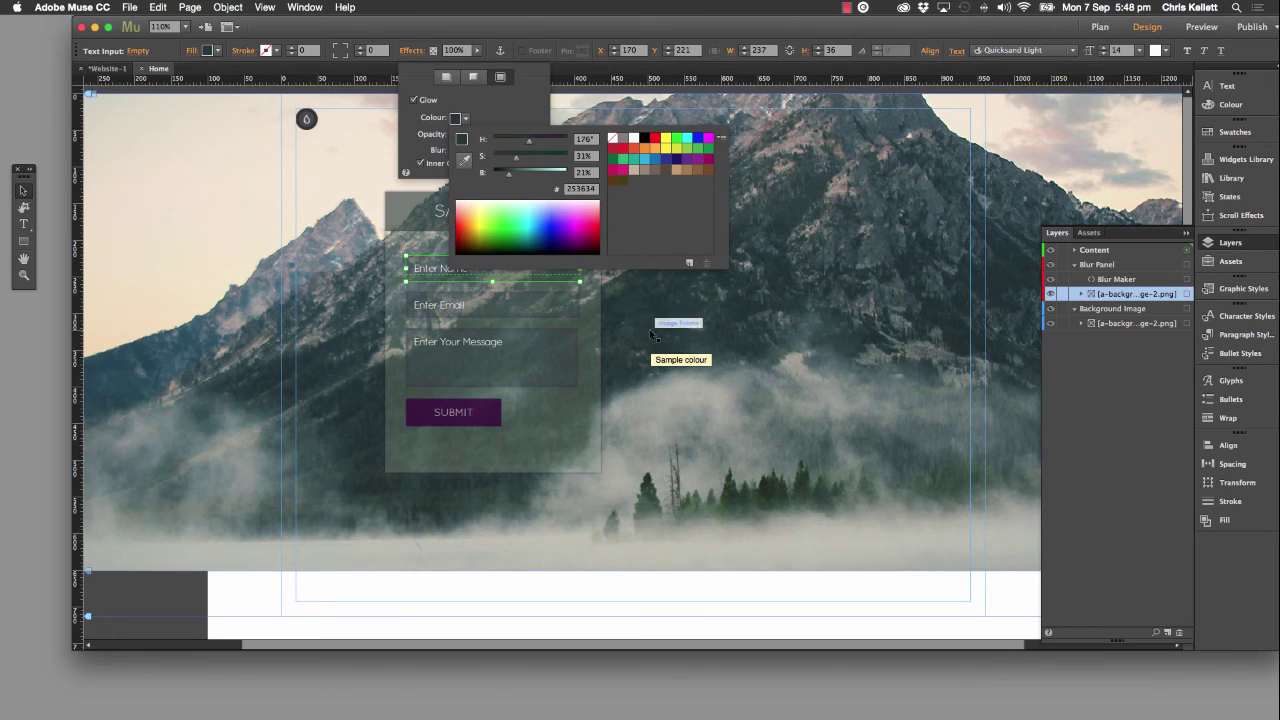
pyautogui.click(652, 335)
pyautogui.click(464, 118)
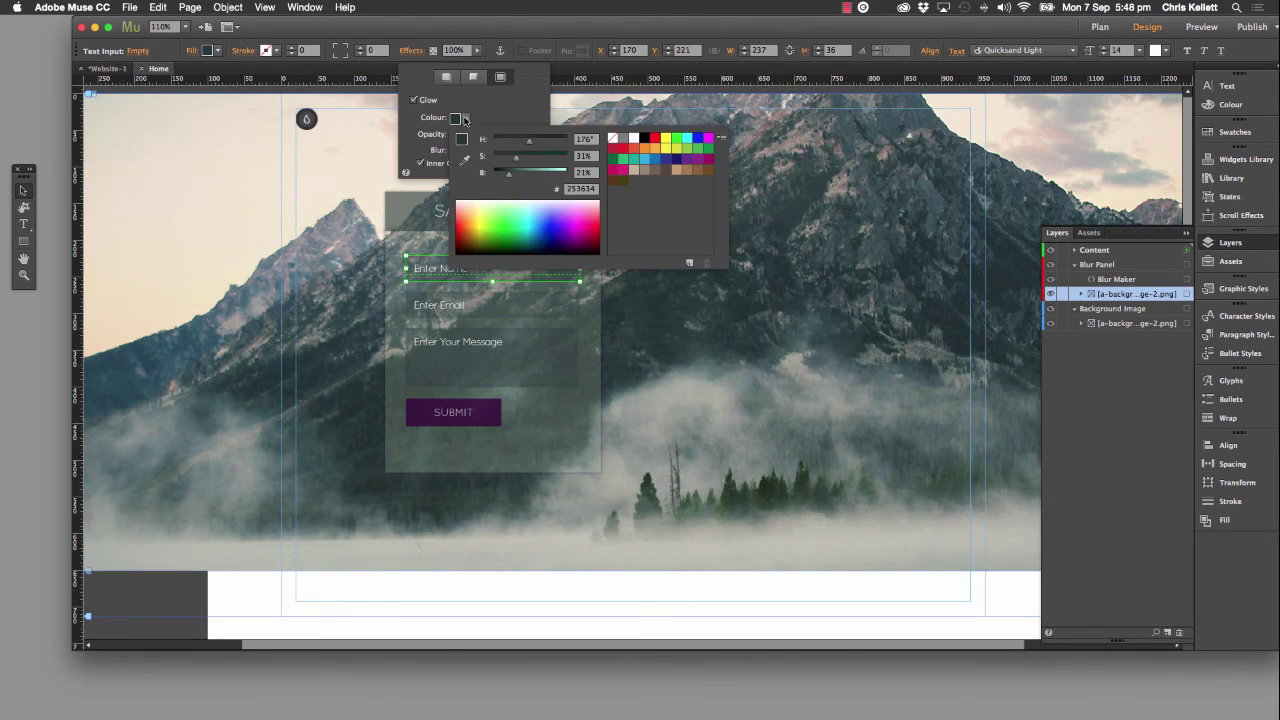
pyautogui.click(511, 105)
pyautogui.click(485, 133)
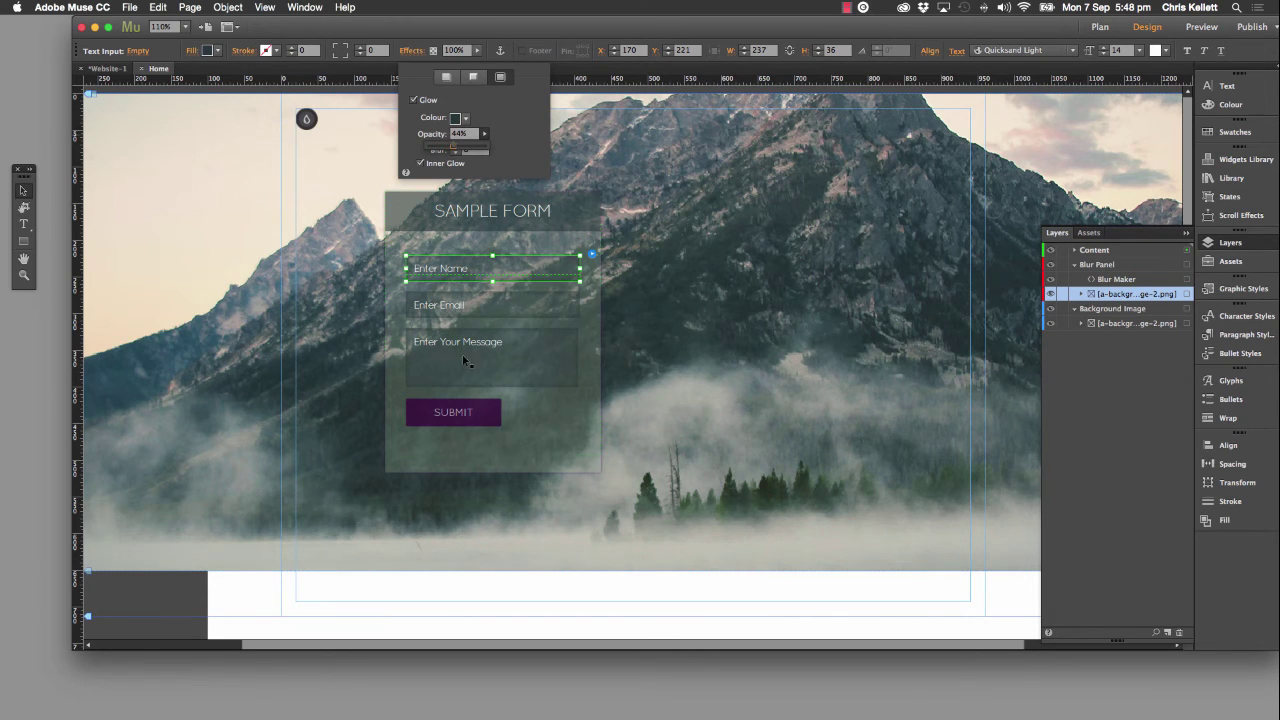
# Fill the form's Submit button with dark green 2E382C sampled from the trees in the background image
pyautogui.click(490, 405)
pyautogui.click(495, 408)
pyautogui.click(210, 50)
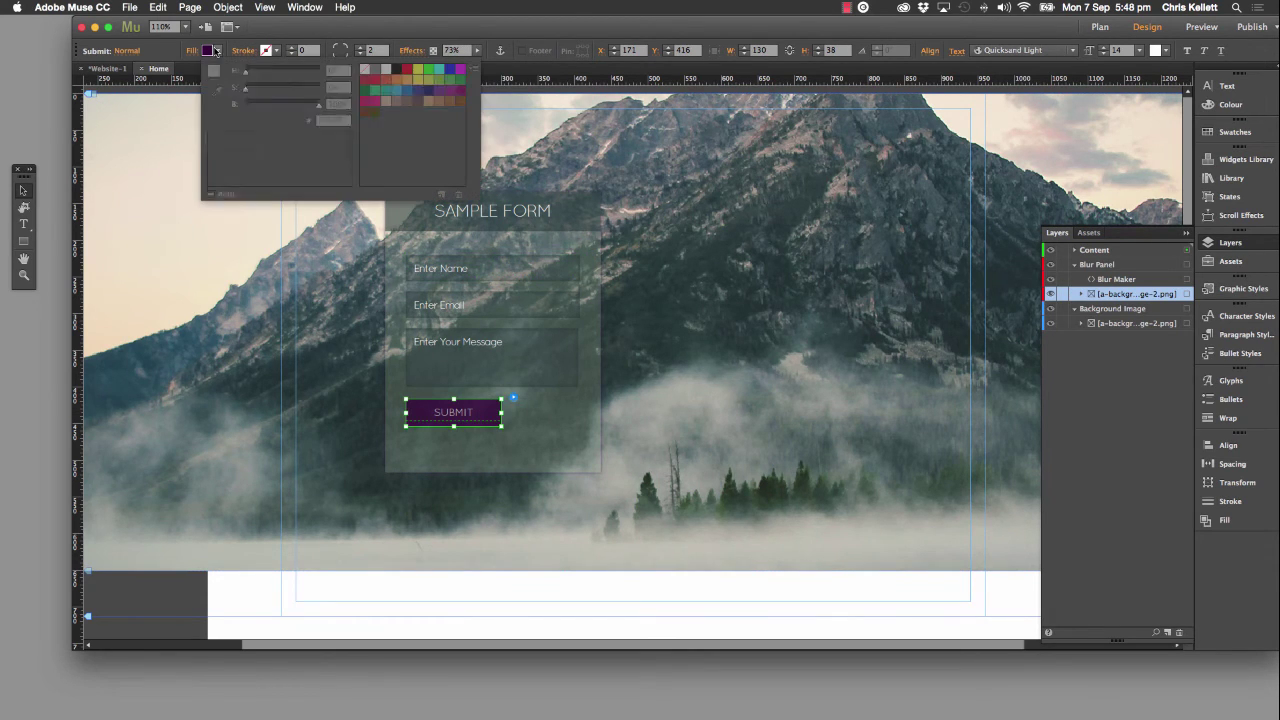
pyautogui.click(214, 91)
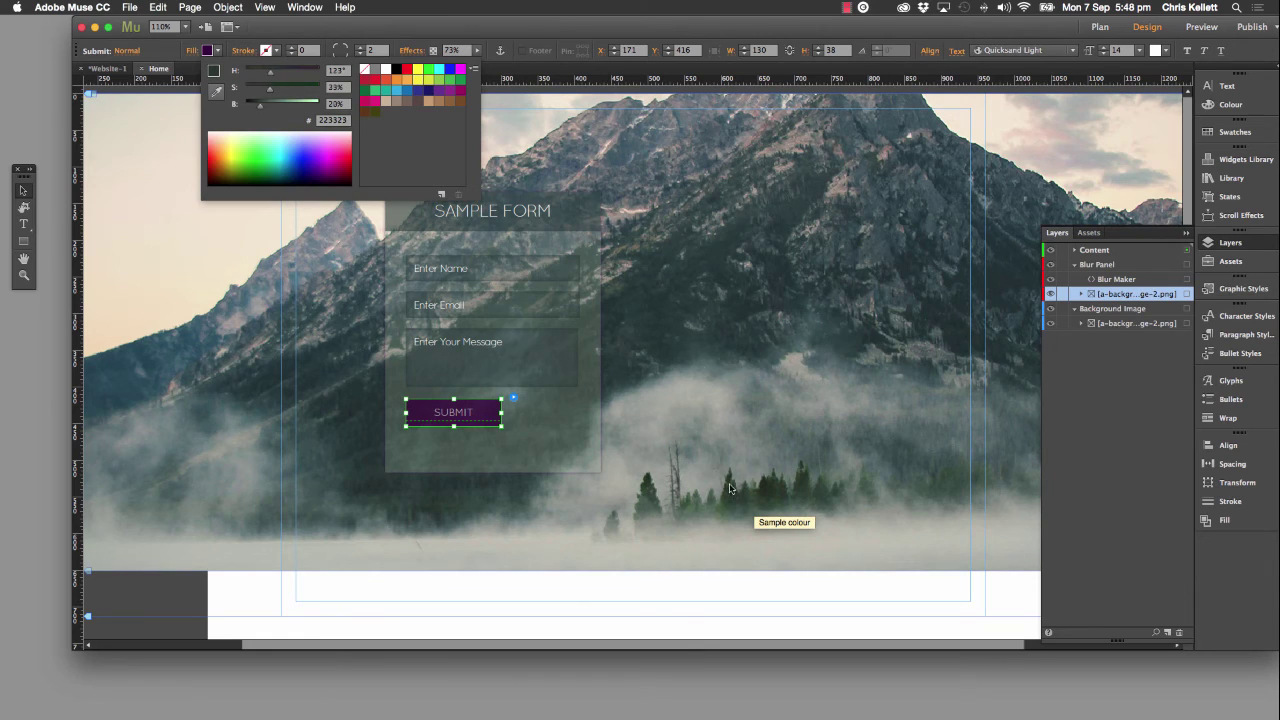
pyautogui.click(218, 93)
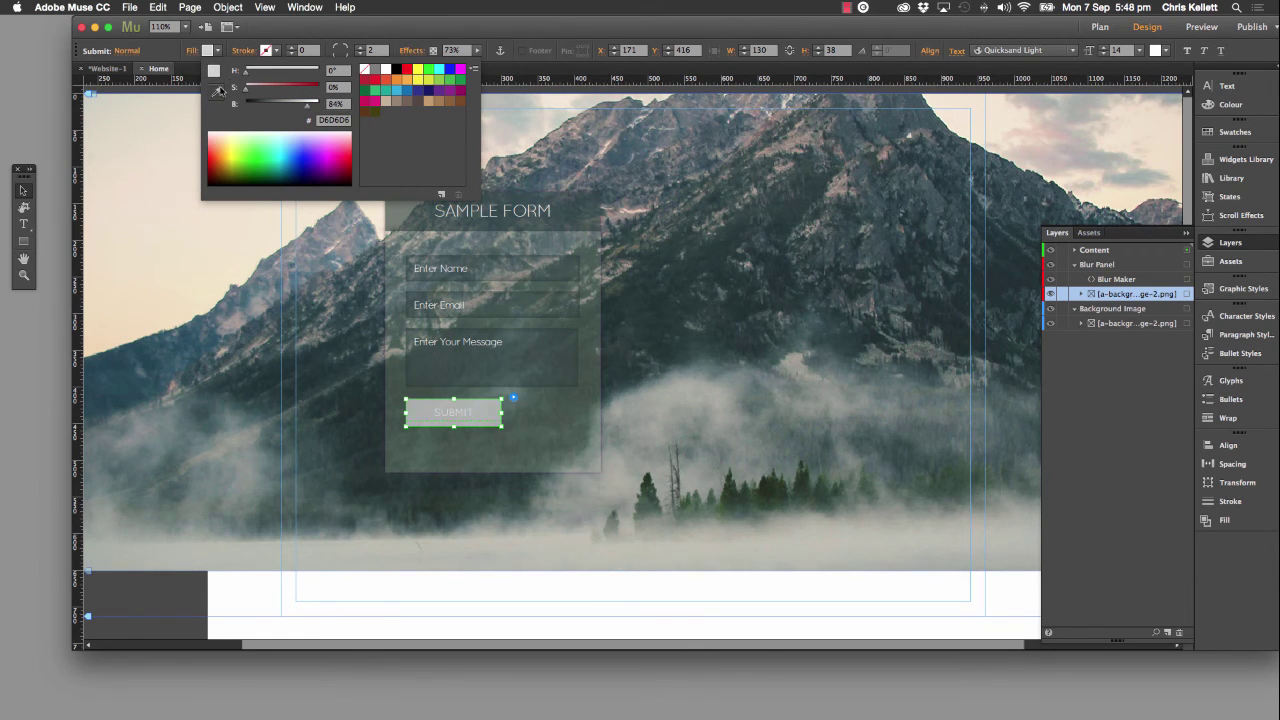
pyautogui.click(730, 490)
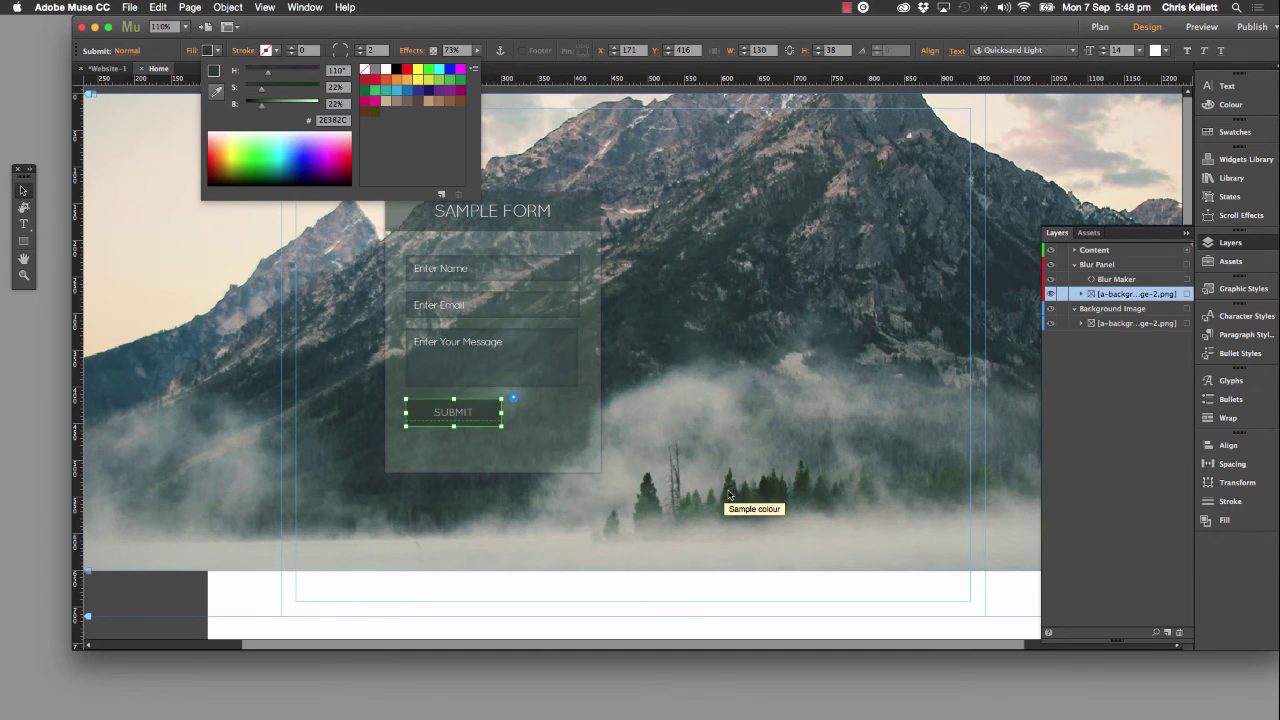
pyautogui.click(708, 276)
# Preview the page with the recoloured form over the blurred mountain panel, and close the preview
pyautogui.click(846, 172)
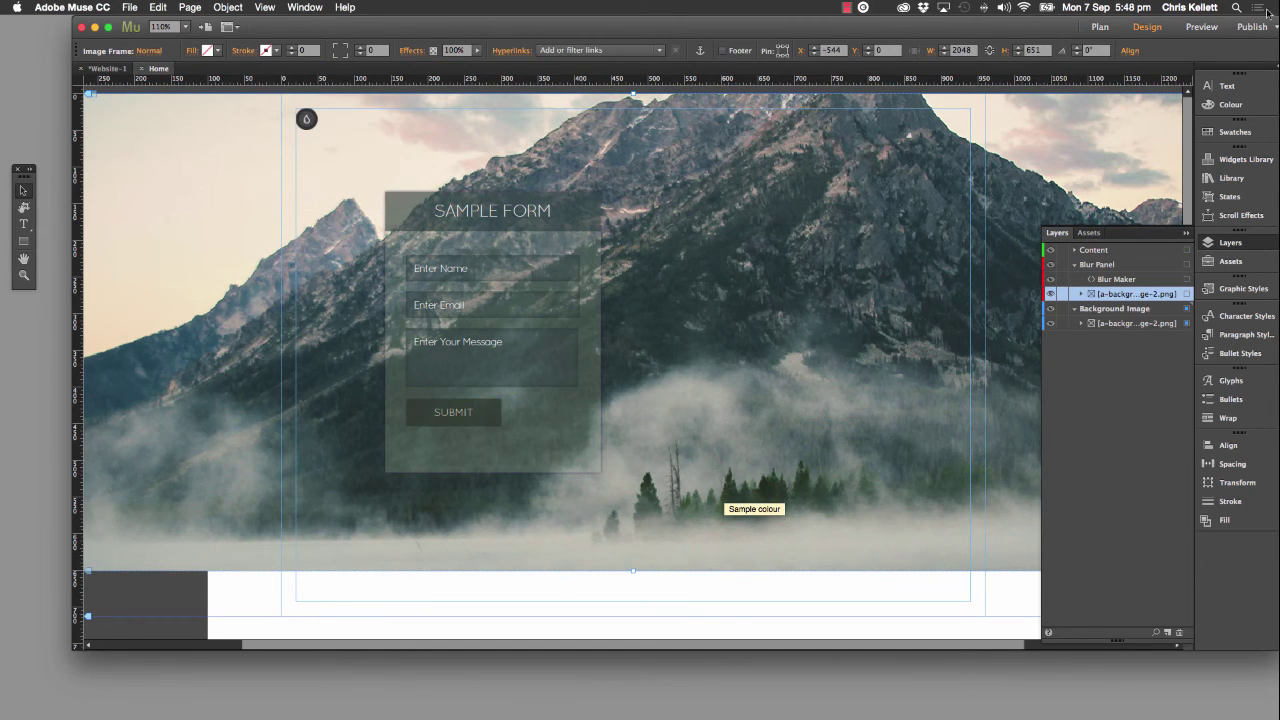
pyautogui.click(1201, 27)
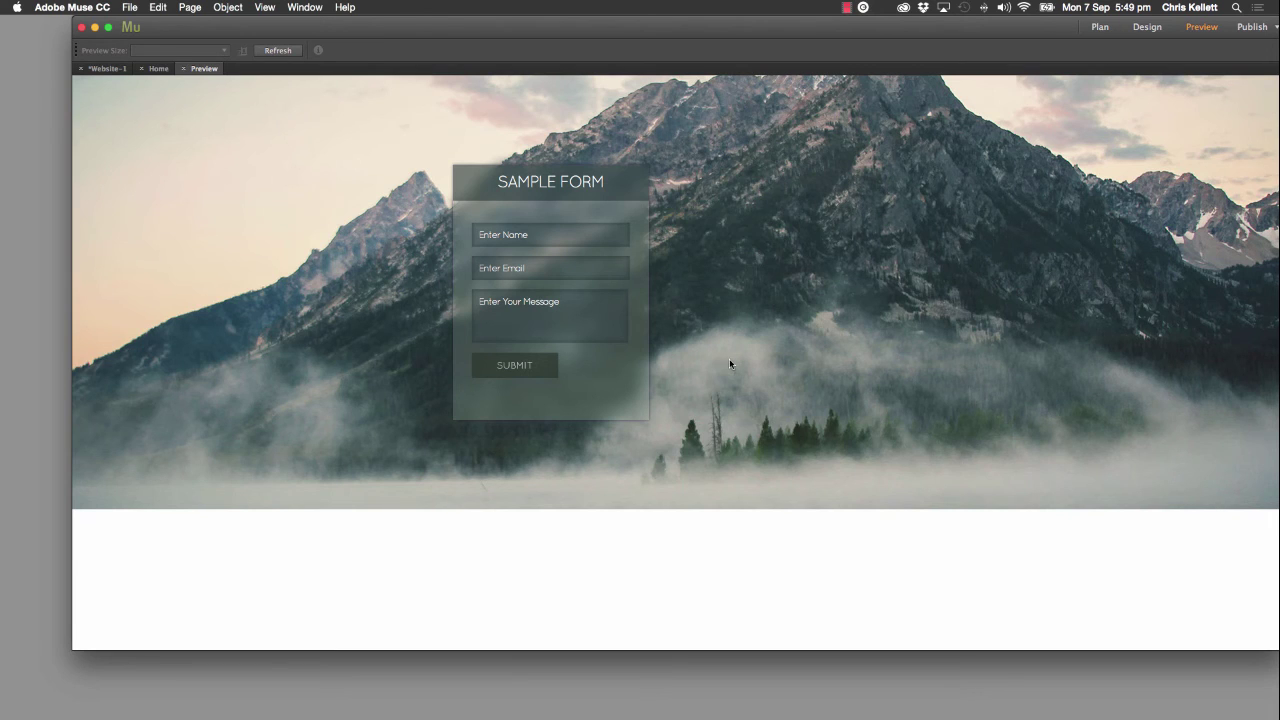
pyautogui.click(184, 69)
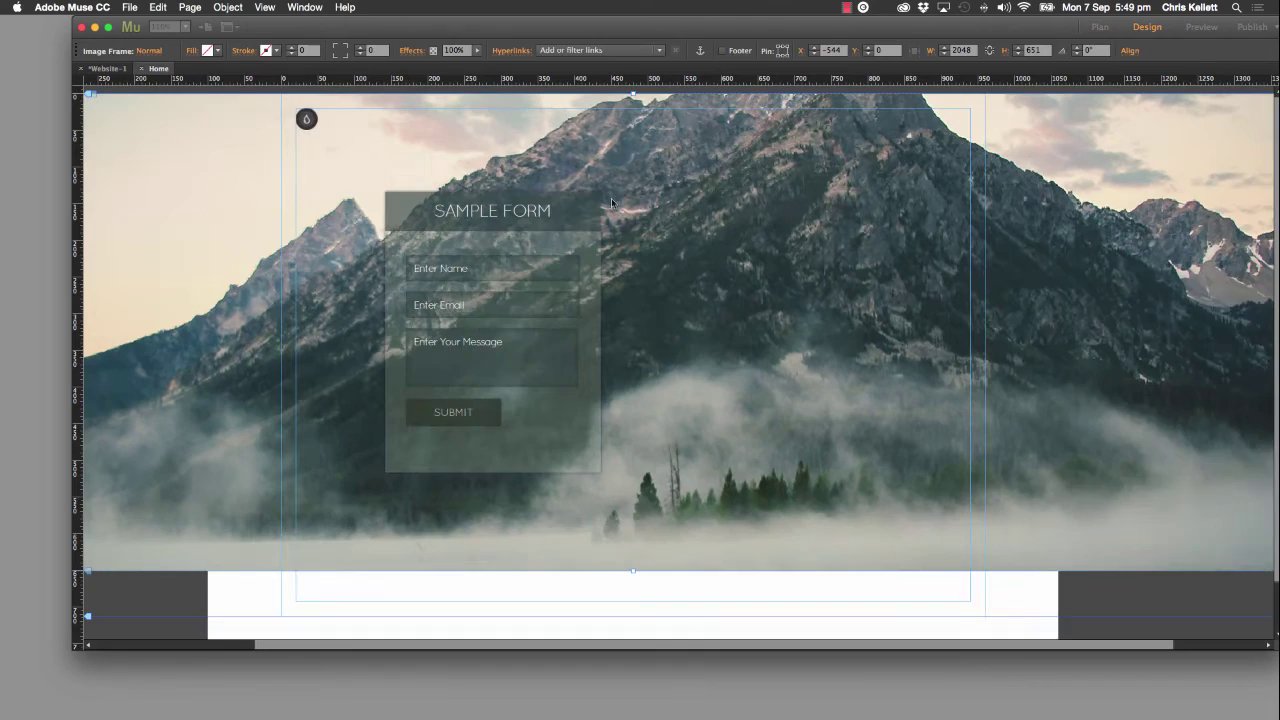
# Replace the full-width background image with c-background-image-3-al3.jpg
pyautogui.rightClick(705, 185)
pyautogui.click(749, 414)
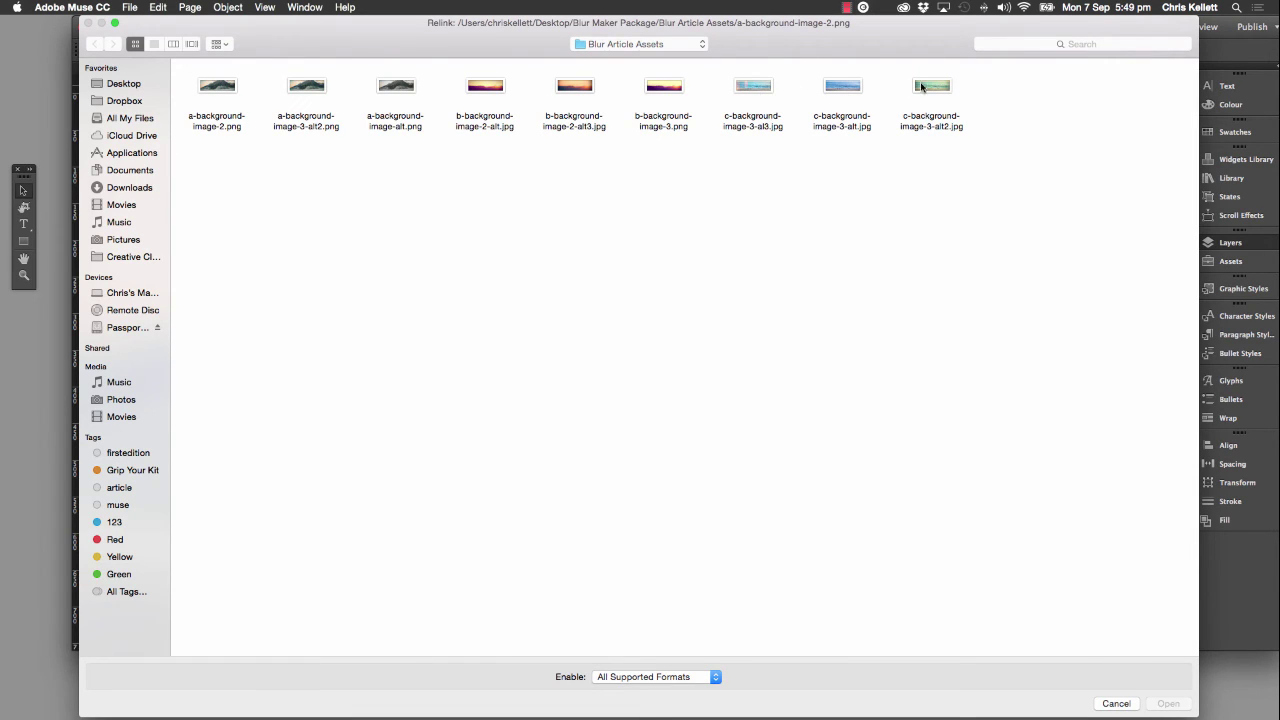
pyautogui.click(759, 89)
pyautogui.click(1177, 706)
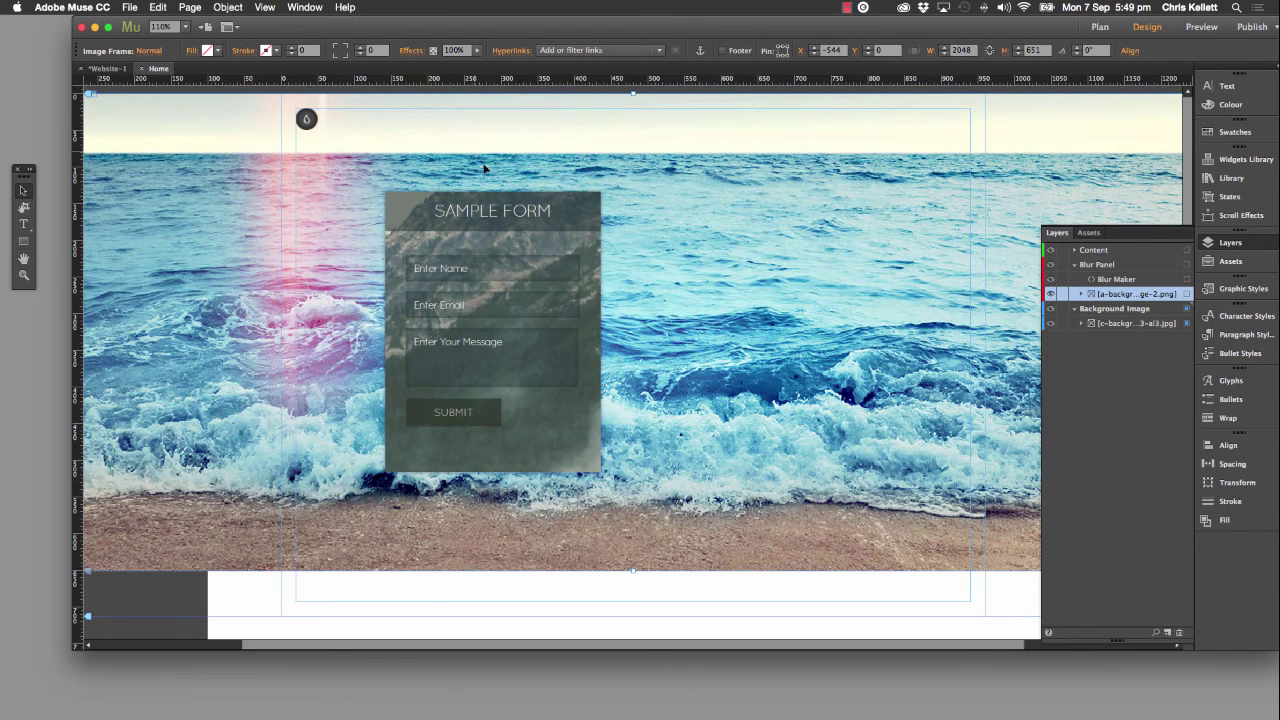
# Shift the form's translucent rectangle to X 152 and replace the blurred panel's image with c-background-image-3-al3.jpg
pyautogui.click(588, 378)
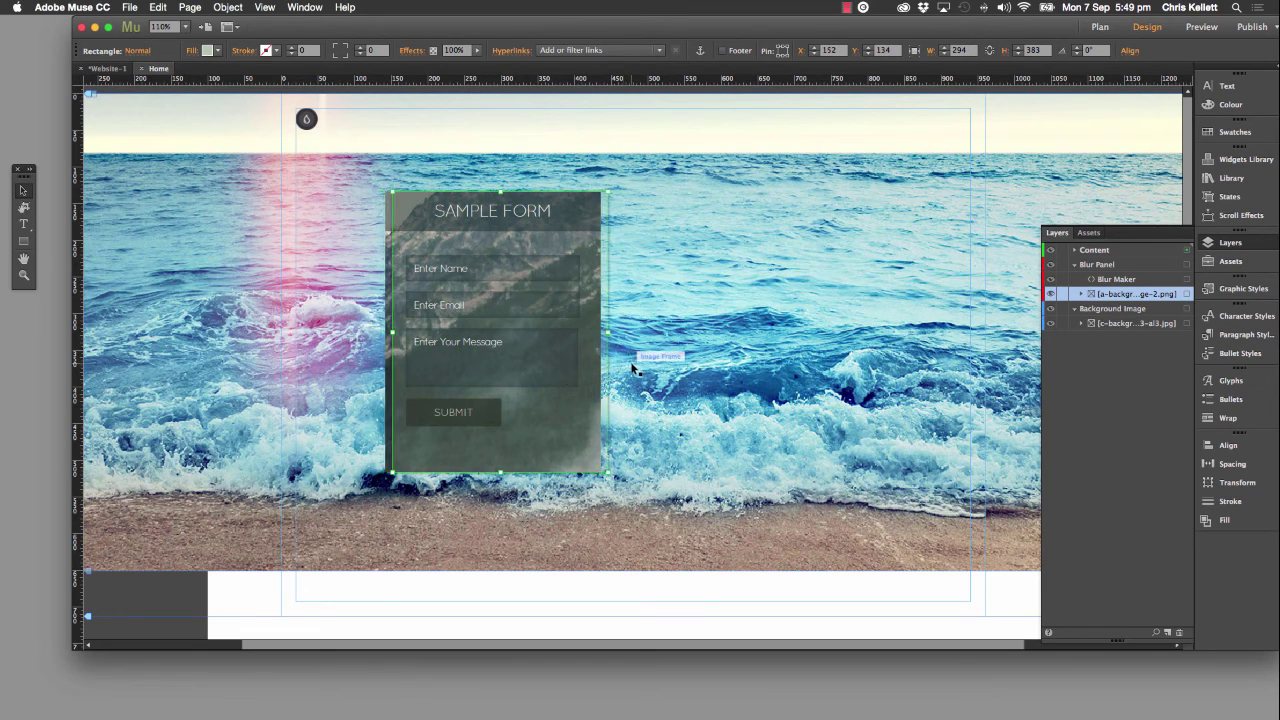
pyautogui.click(388, 343)
pyautogui.rightClick(387, 343)
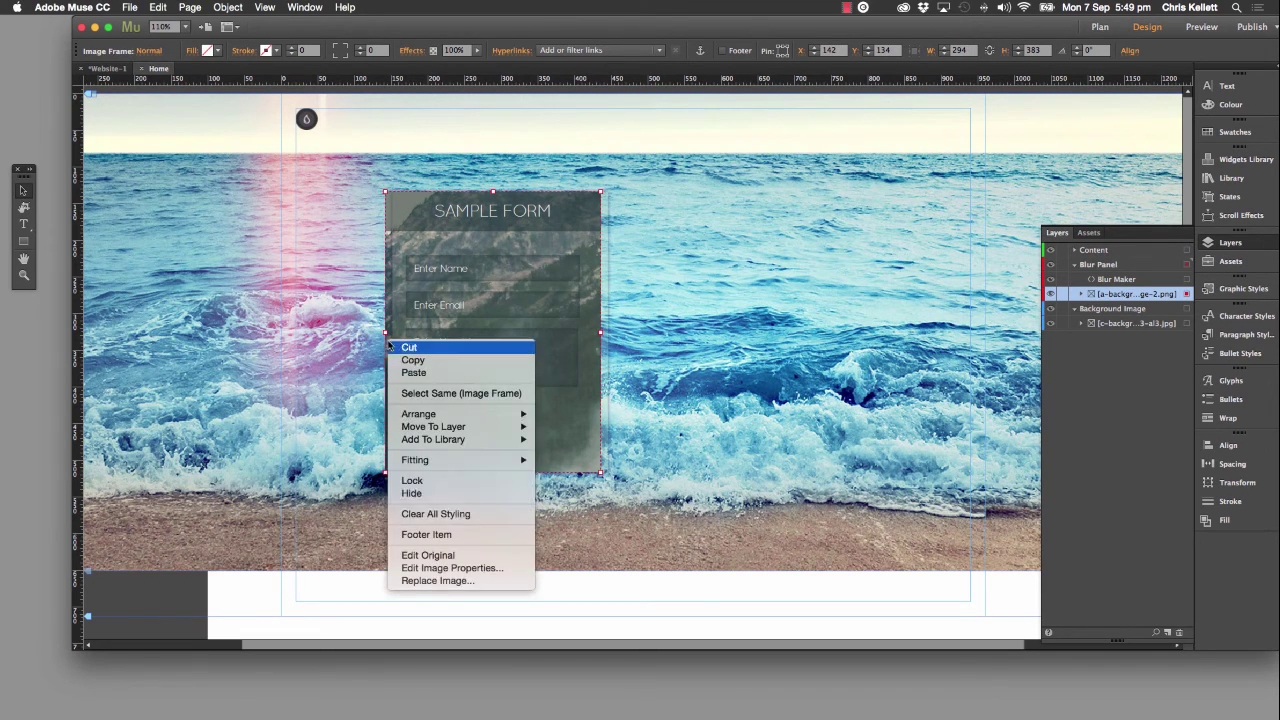
pyautogui.click(463, 581)
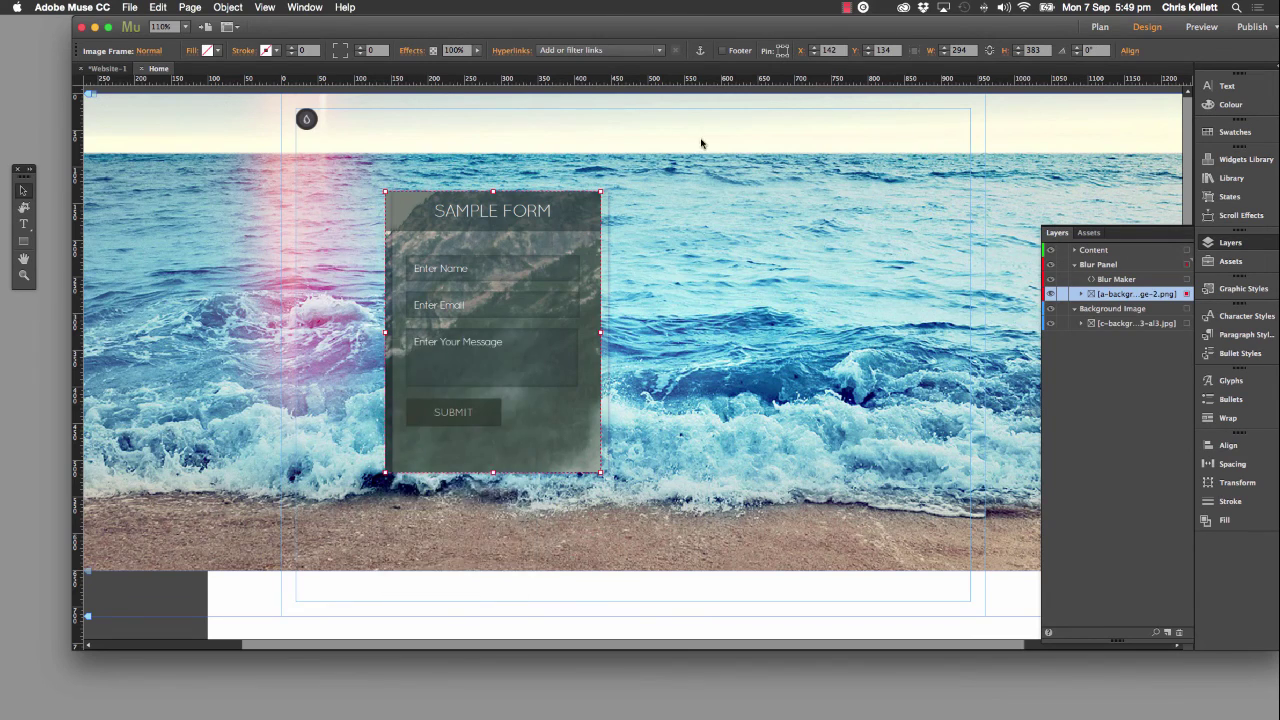
pyautogui.click(1168, 704)
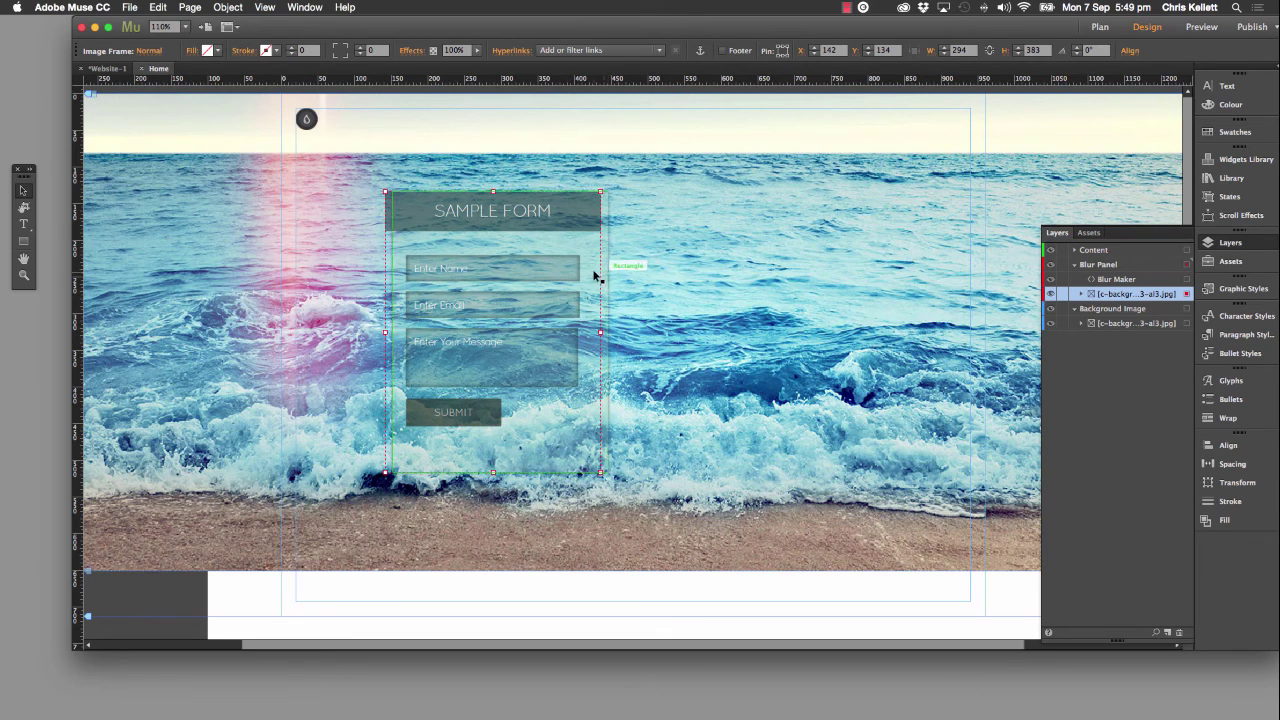
# Realign the form's translucent rectangle with the edges of the blurred panel
pyautogui.click(569, 200)
pyautogui.click(569, 200)
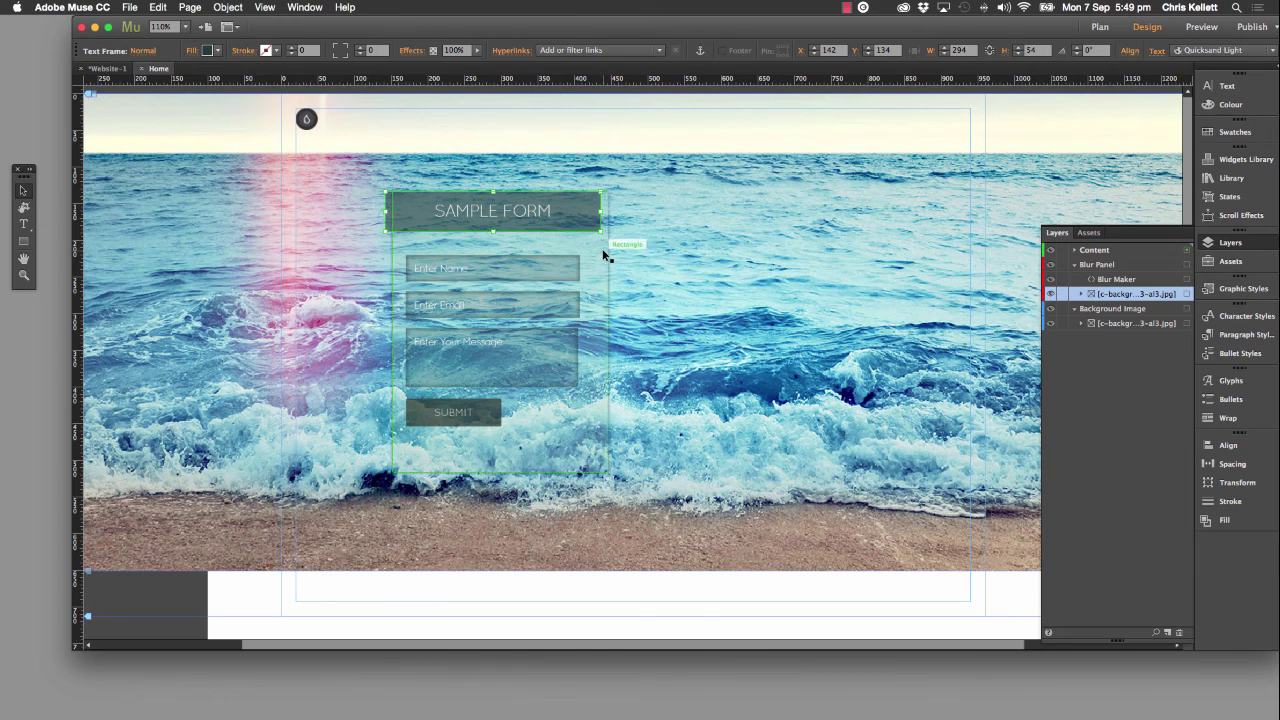
pyautogui.press('Escape')
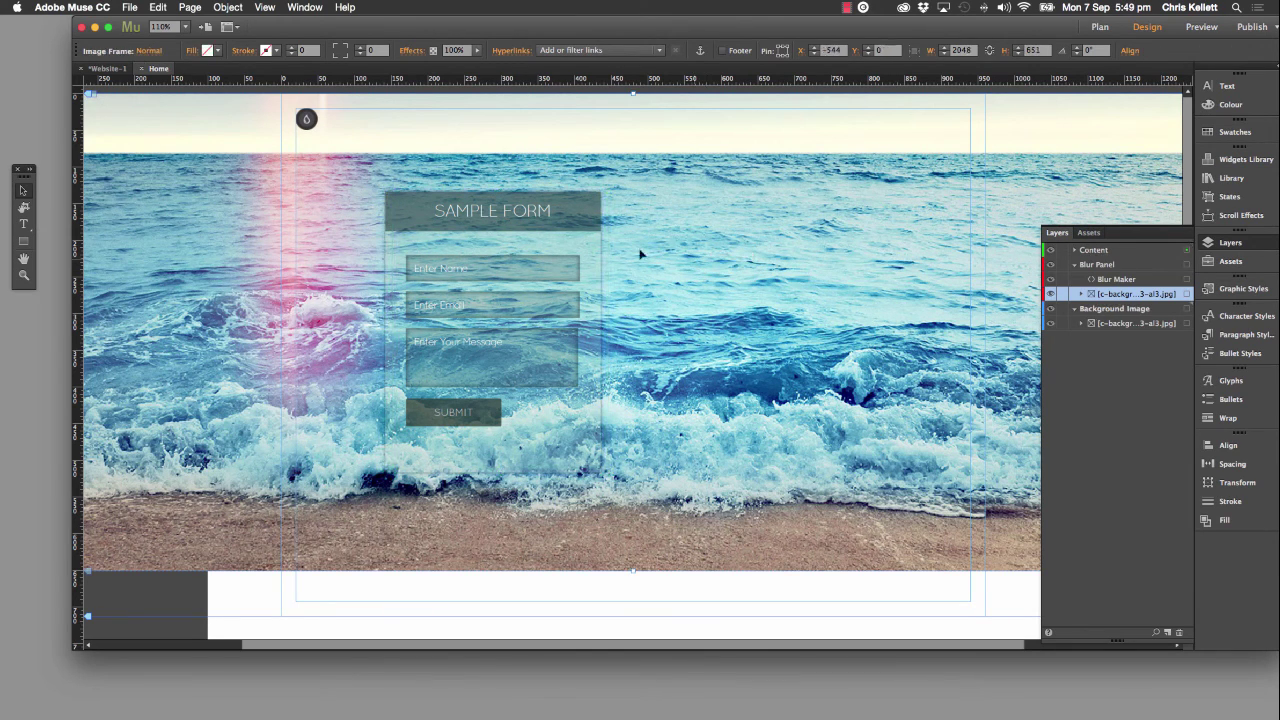
# Fill the SAMPLE FORM header with a deep blue sampled from the waves in the background image
pyautogui.click(598, 220)
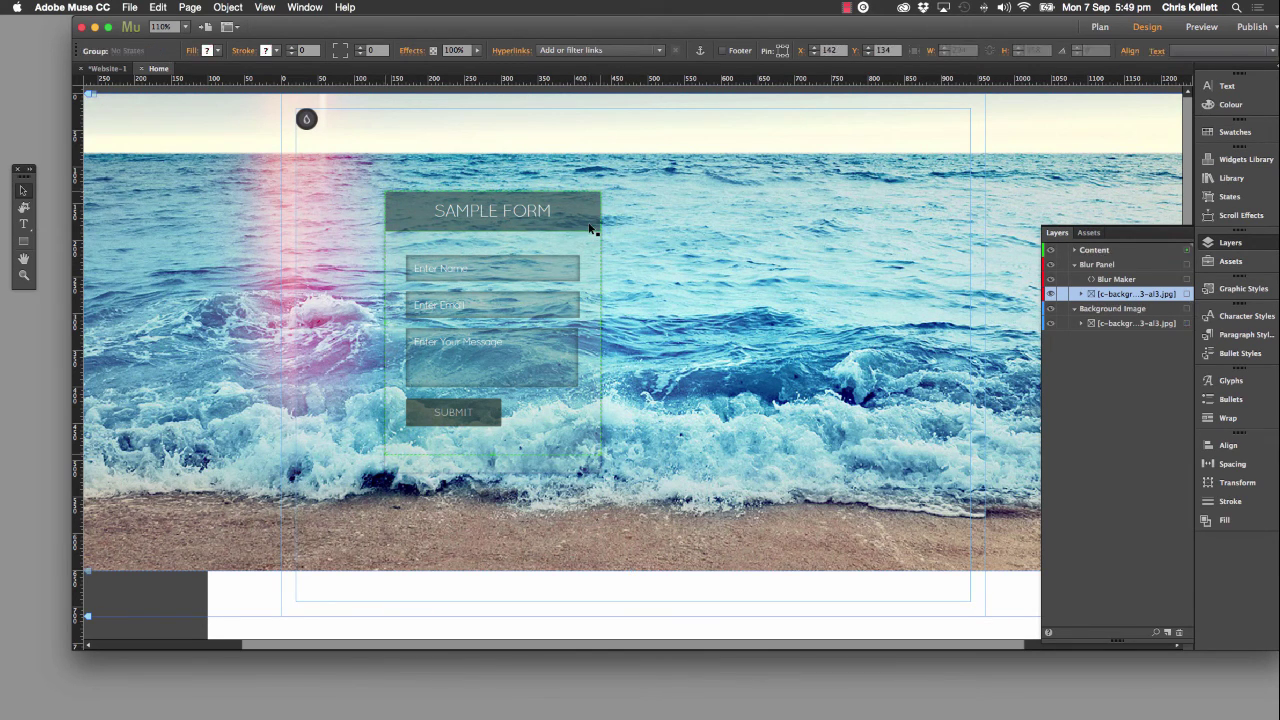
pyautogui.click(209, 50)
pyautogui.click(215, 91)
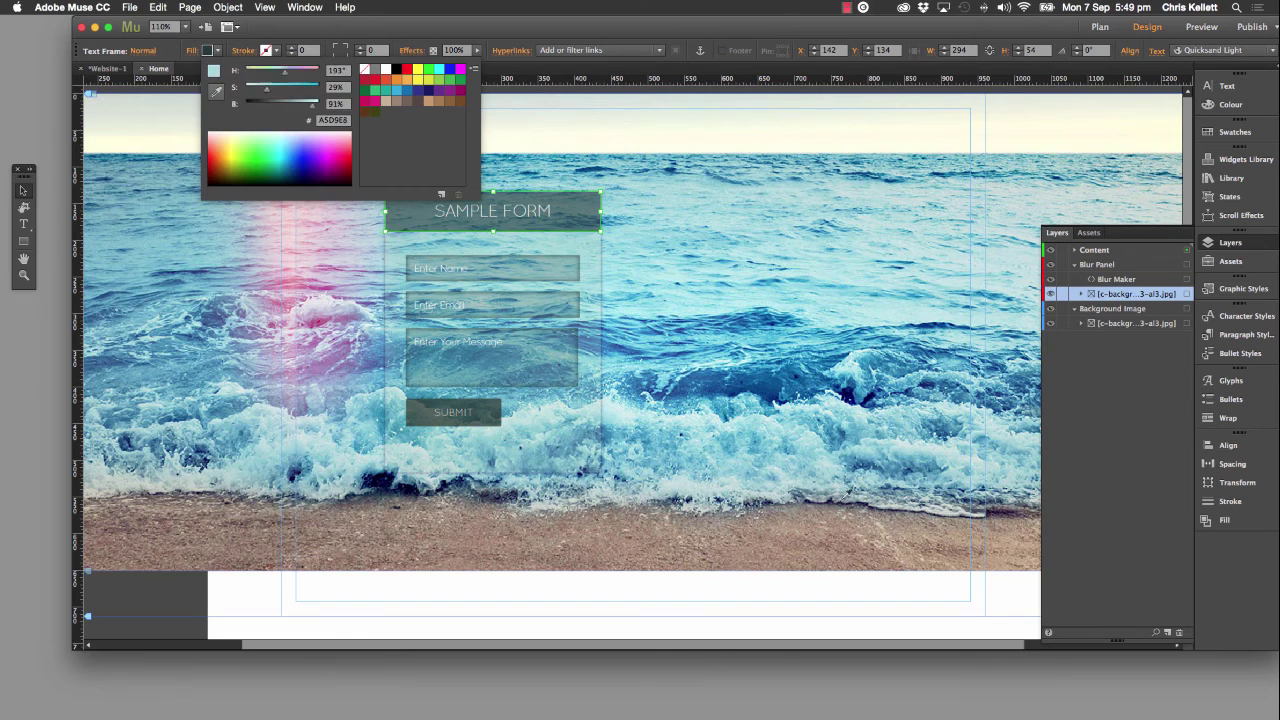
pyautogui.click(710, 392)
# Fill the form's text fields with a deep blue sampled from the waves in the background image
pyautogui.click(557, 266)
pyautogui.click(553, 266)
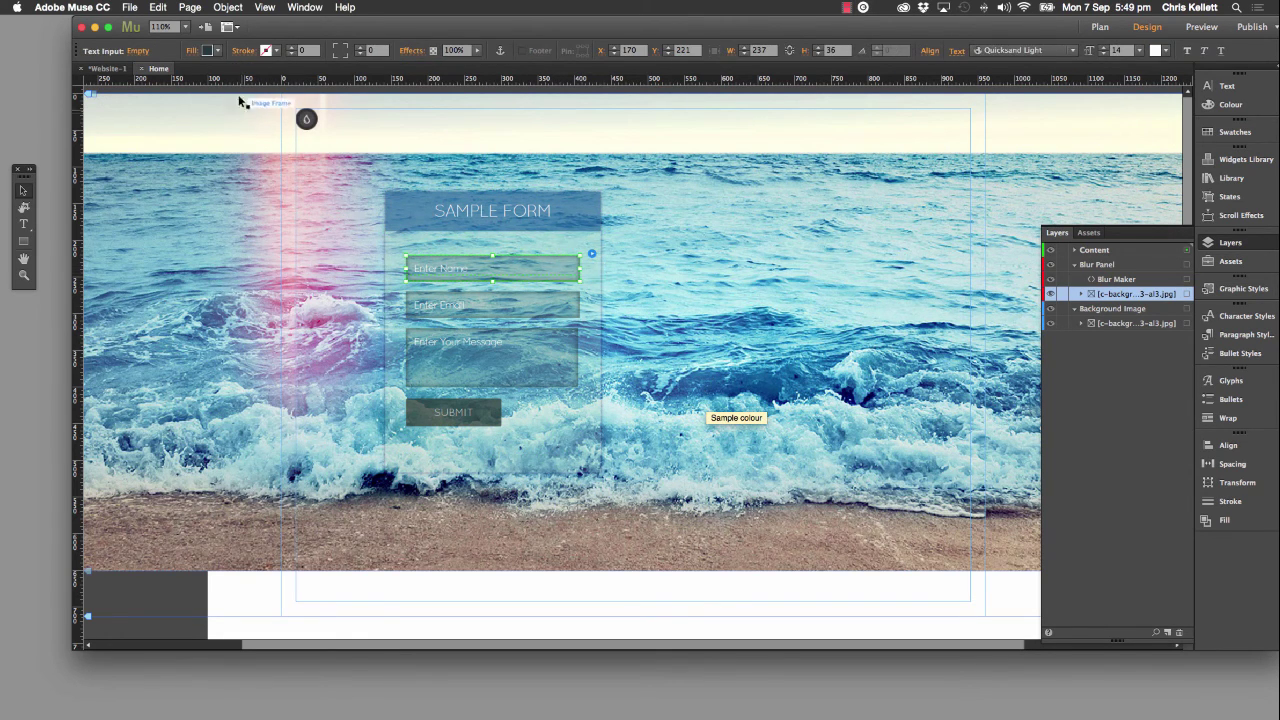
pyautogui.click(209, 50)
pyautogui.click(215, 90)
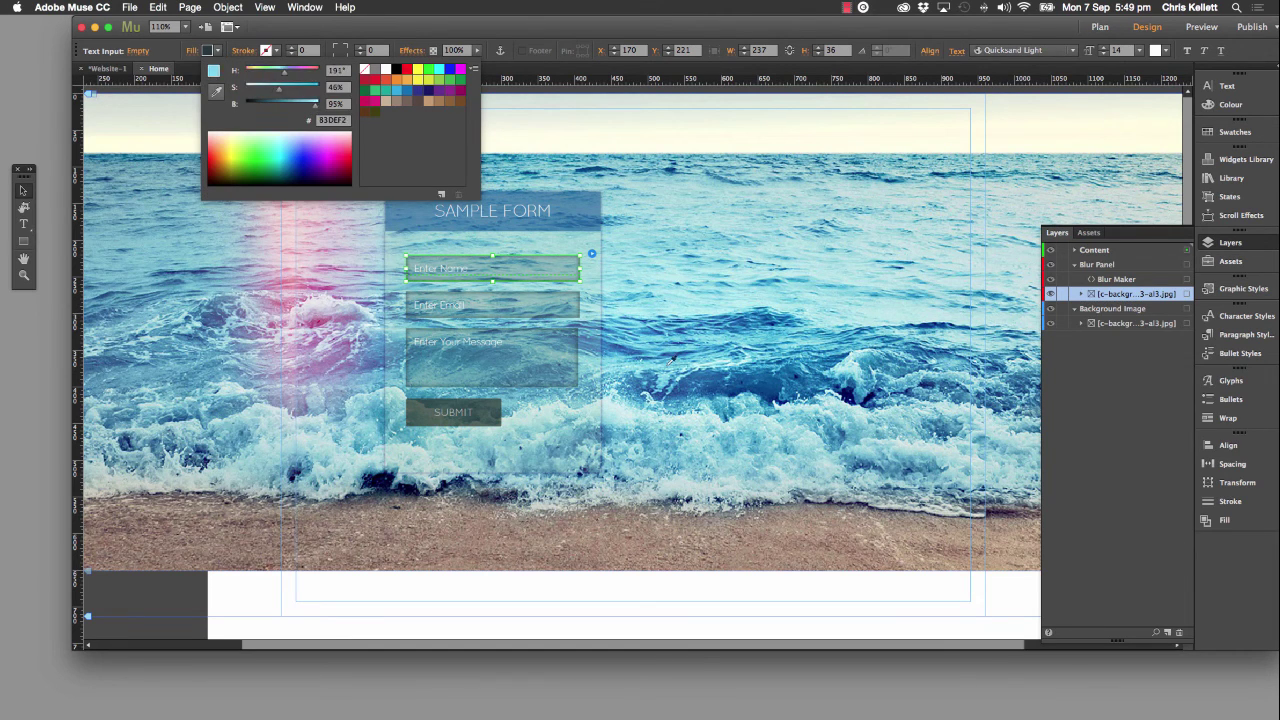
pyautogui.click(701, 381)
pyautogui.click(494, 37)
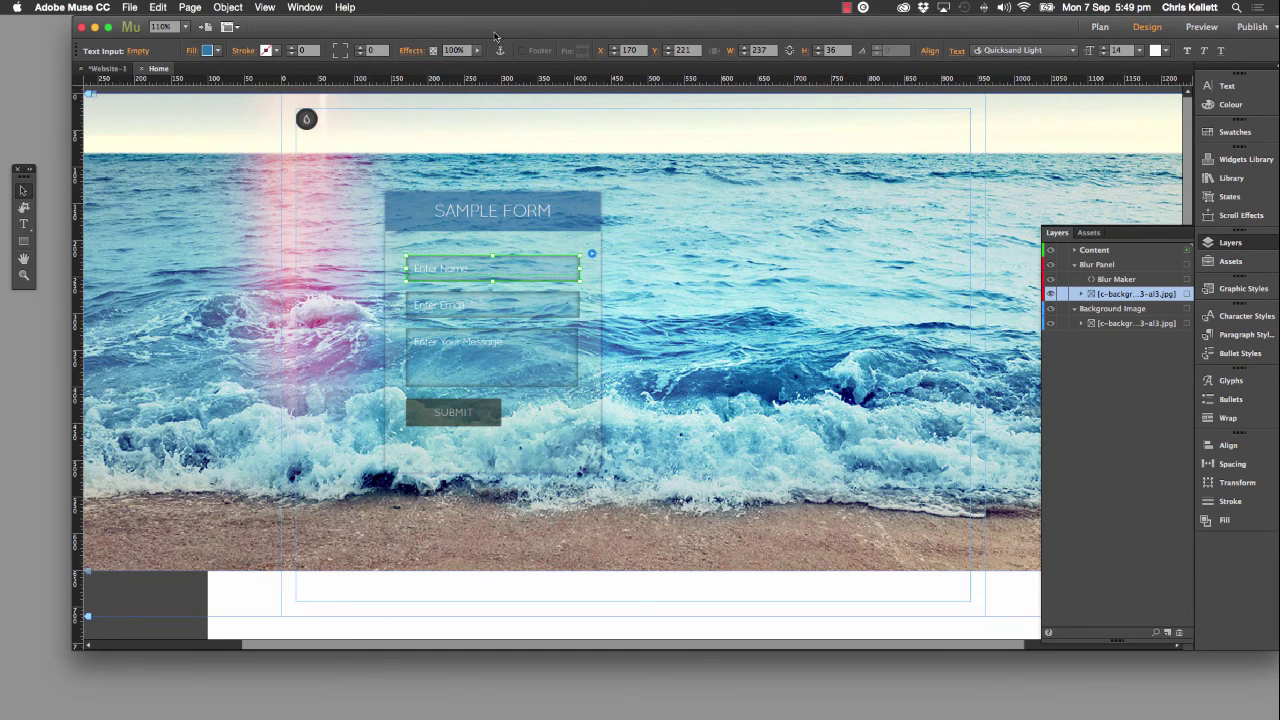
# Set the text fields' inner glow colour to dark navy 02035E sampled from the waves
pyautogui.click(412, 50)
pyautogui.click(501, 77)
pyautogui.click(413, 100)
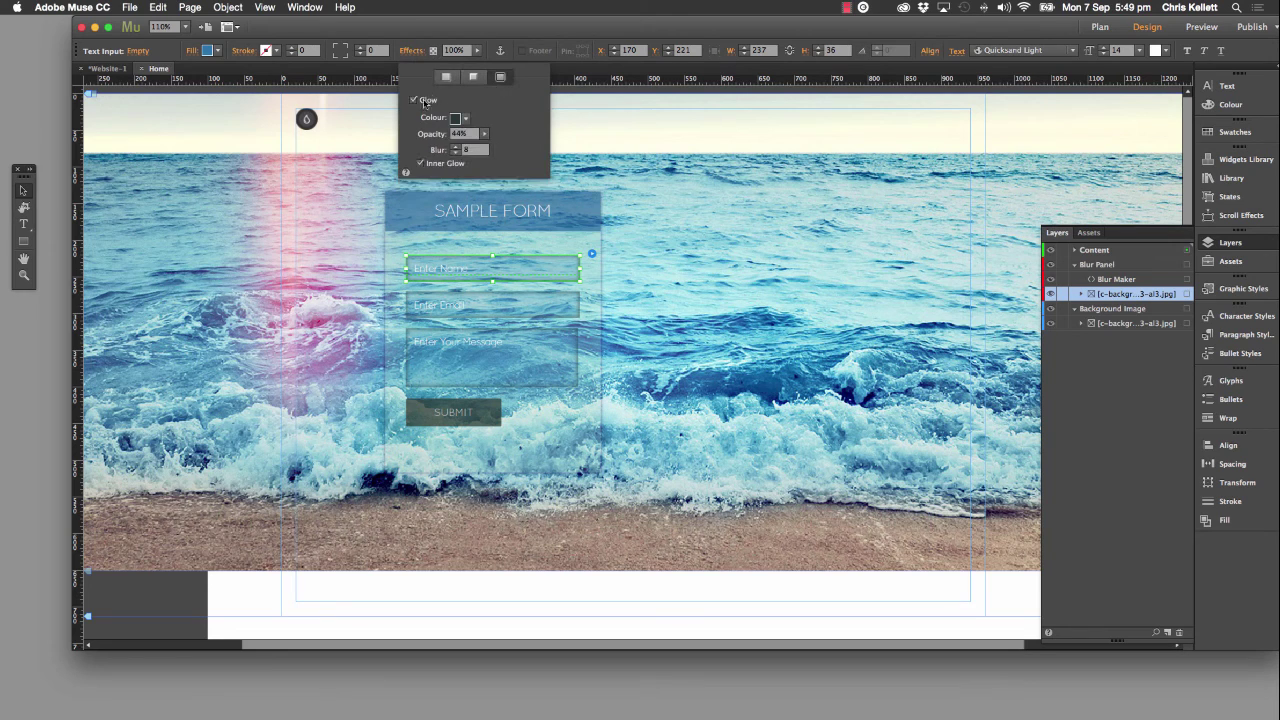
pyautogui.click(462, 117)
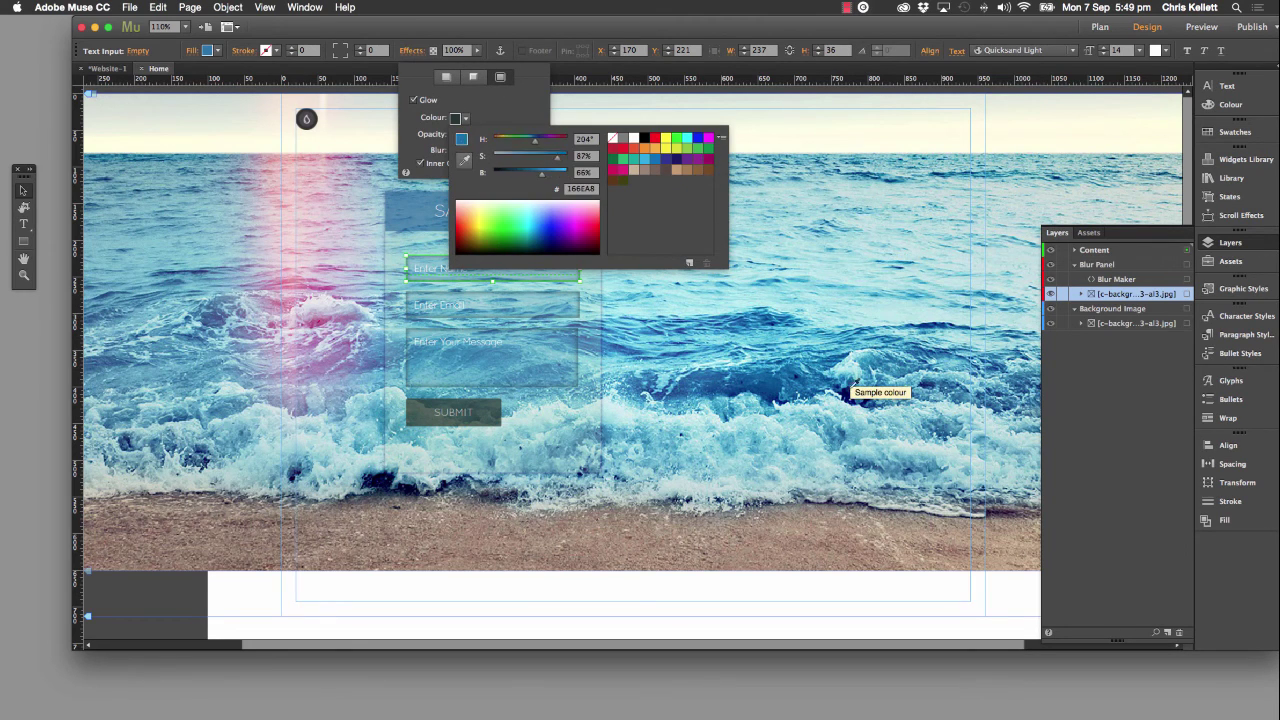
pyautogui.click(845, 396)
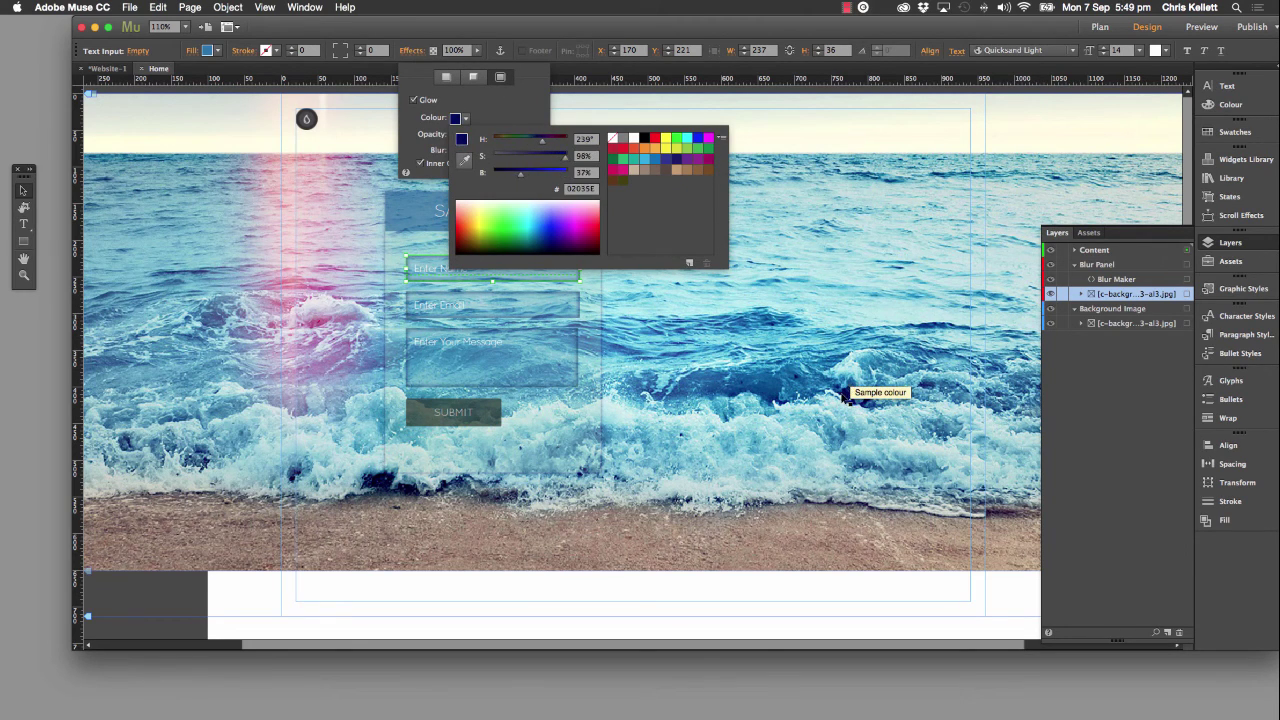
pyautogui.click(772, 296)
# Fill the form's Submit button with blue 1D60A3 sampled from the waves in the background image
pyautogui.click(508, 414)
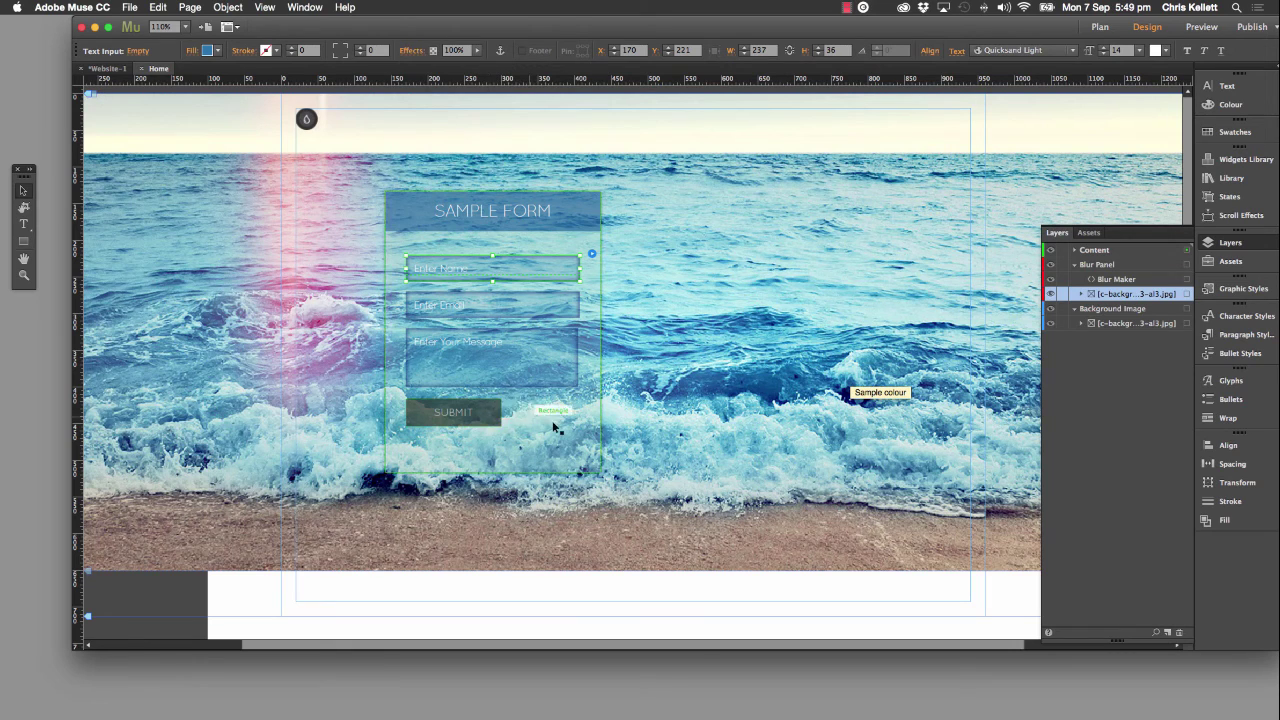
pyautogui.click(495, 416)
pyautogui.click(214, 50)
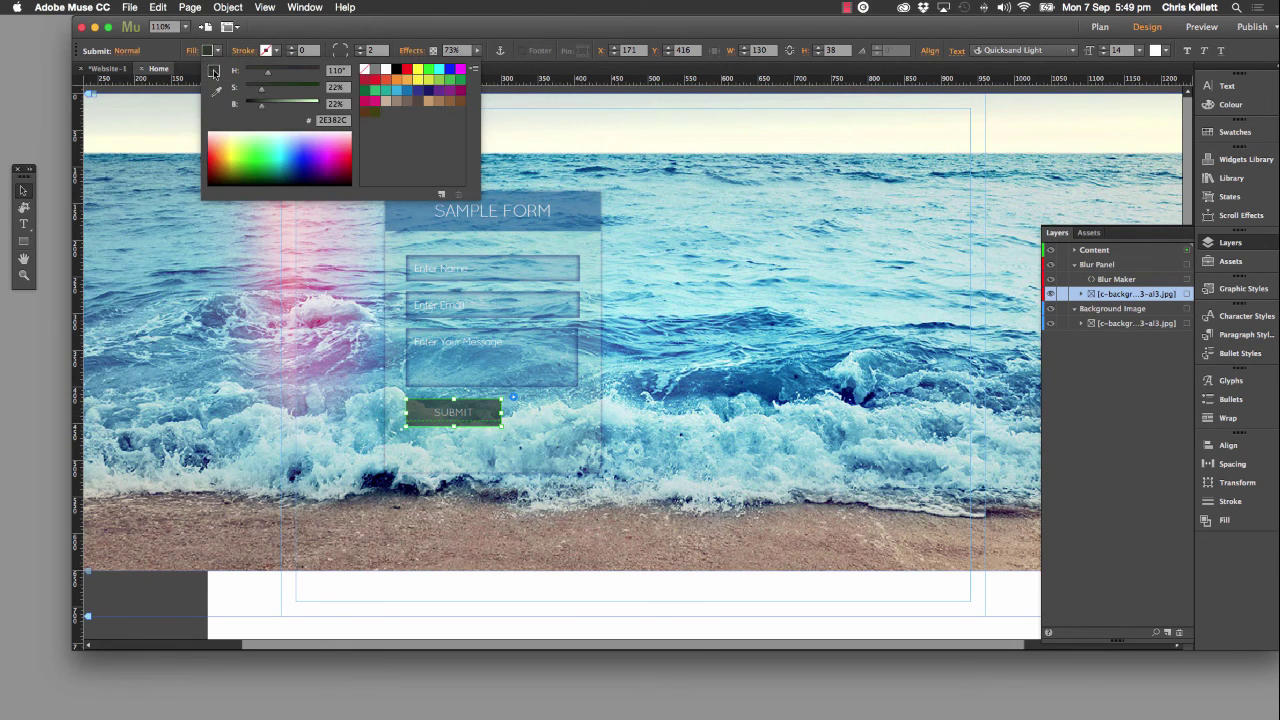
pyautogui.click(215, 91)
pyautogui.click(717, 375)
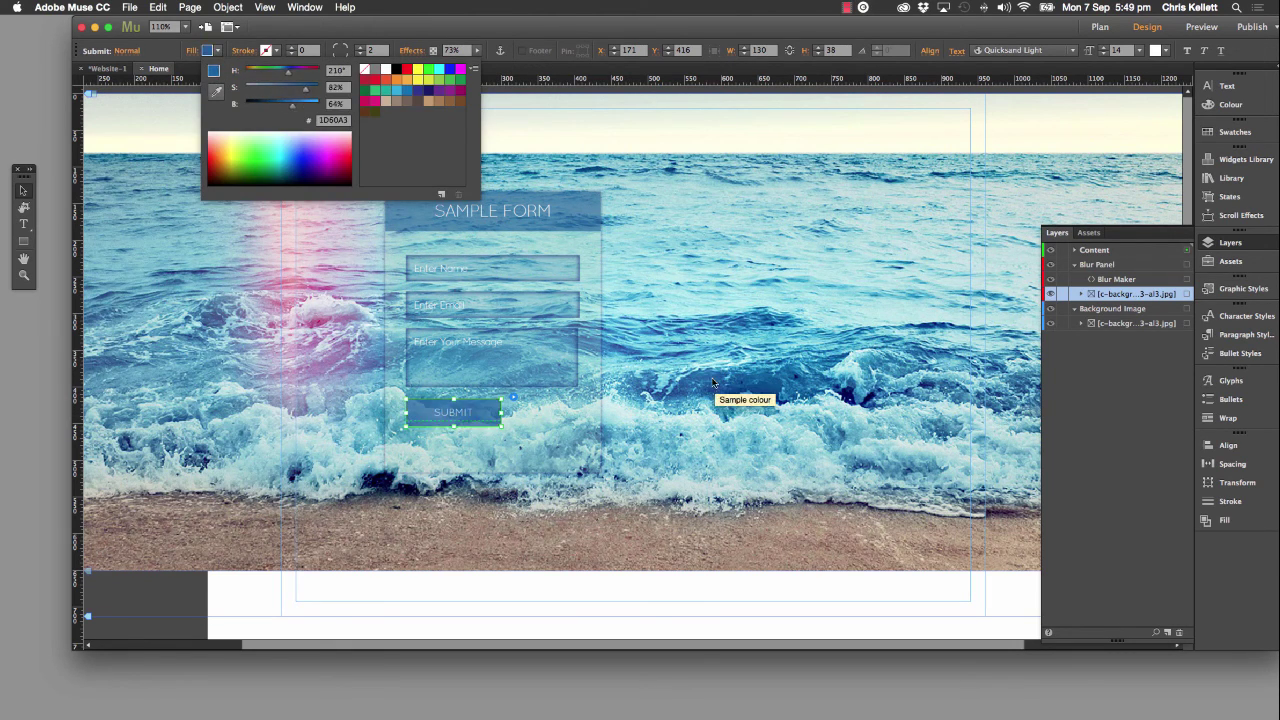
pyautogui.click(692, 208)
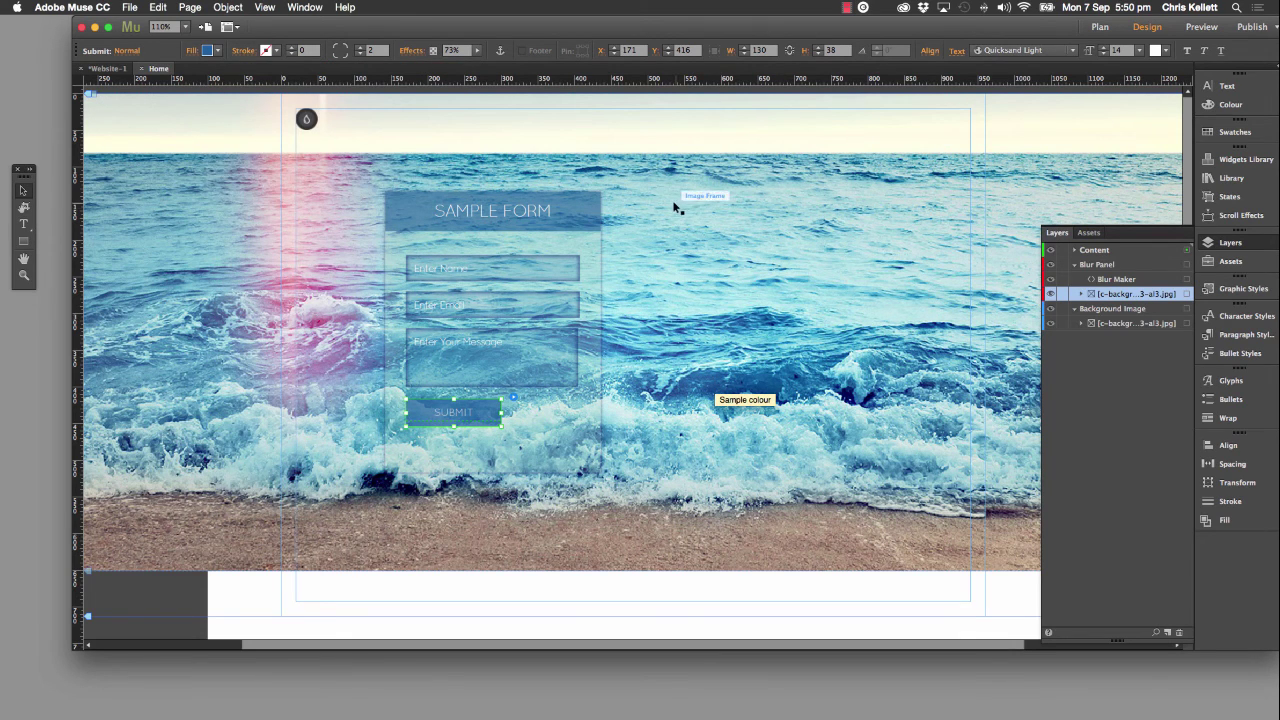
# Preview the page with the blue form over the blurred sea panel, and close the preview
pyautogui.click(1201, 27)
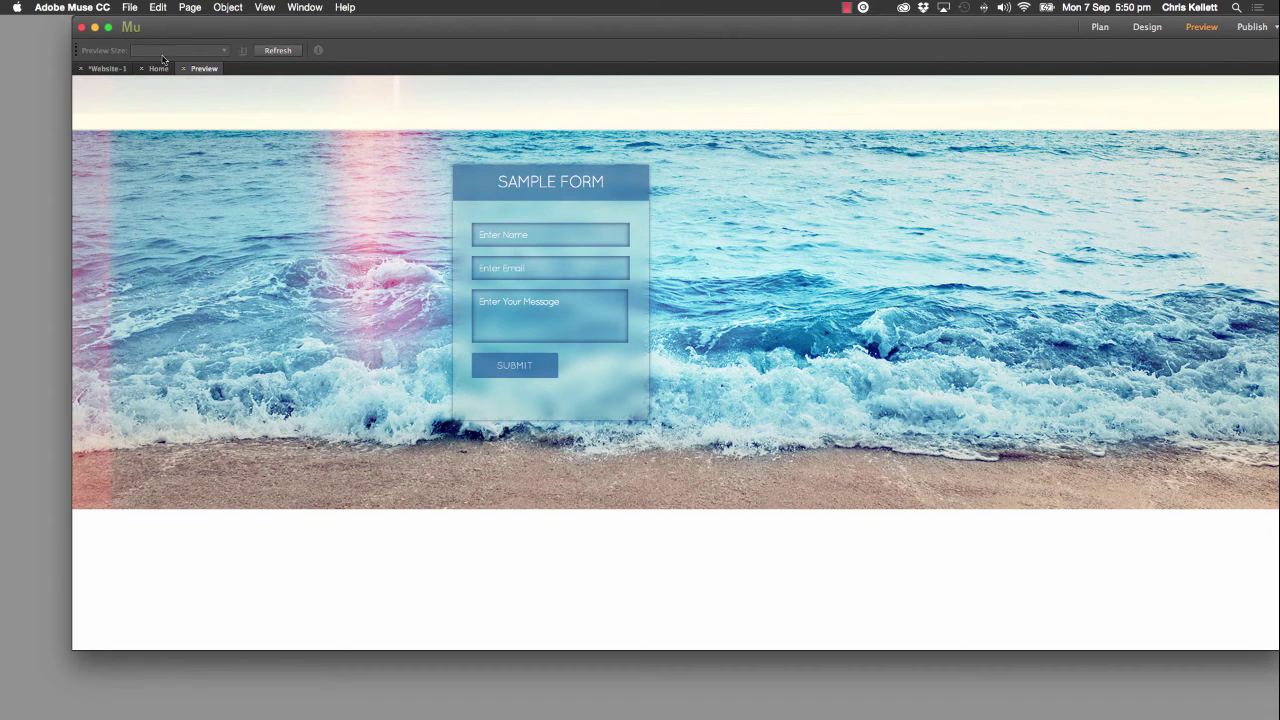
pyautogui.press('super+w')
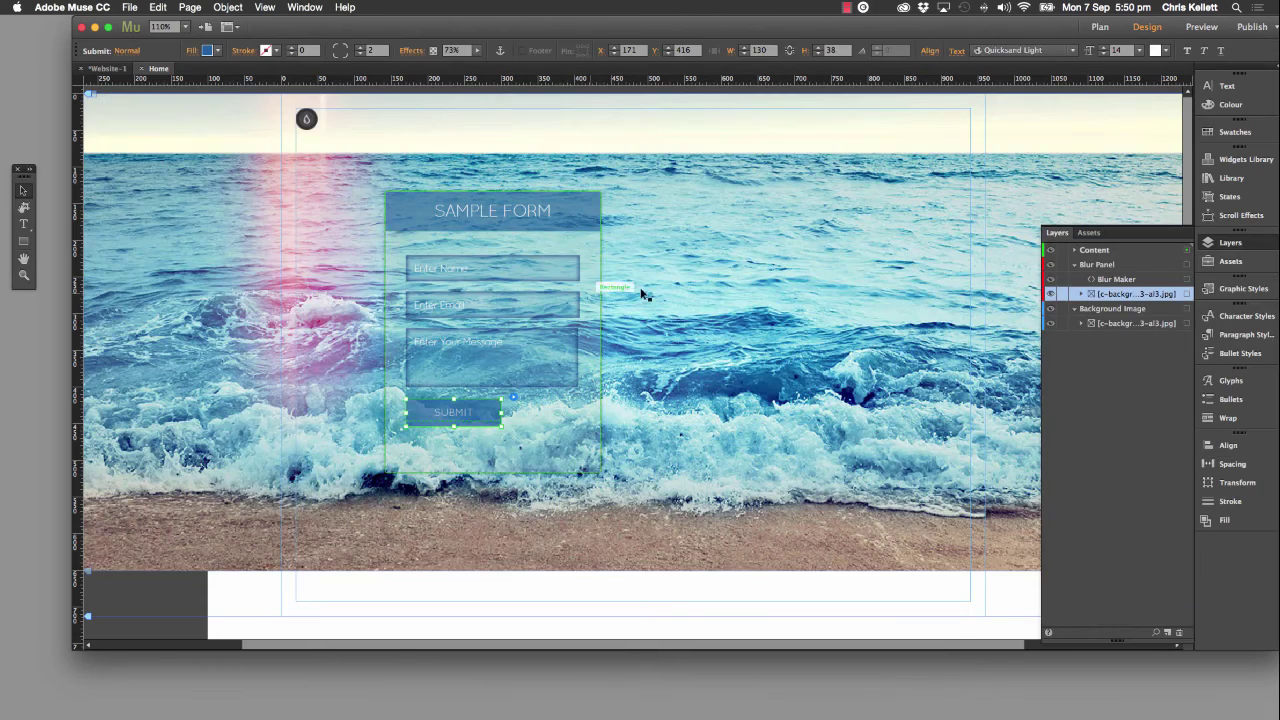
# Lock the Background Image layer and place a copy of the whole form and blurred panel beside the original at X 542, Y 134
pyautogui.click(622, 543)
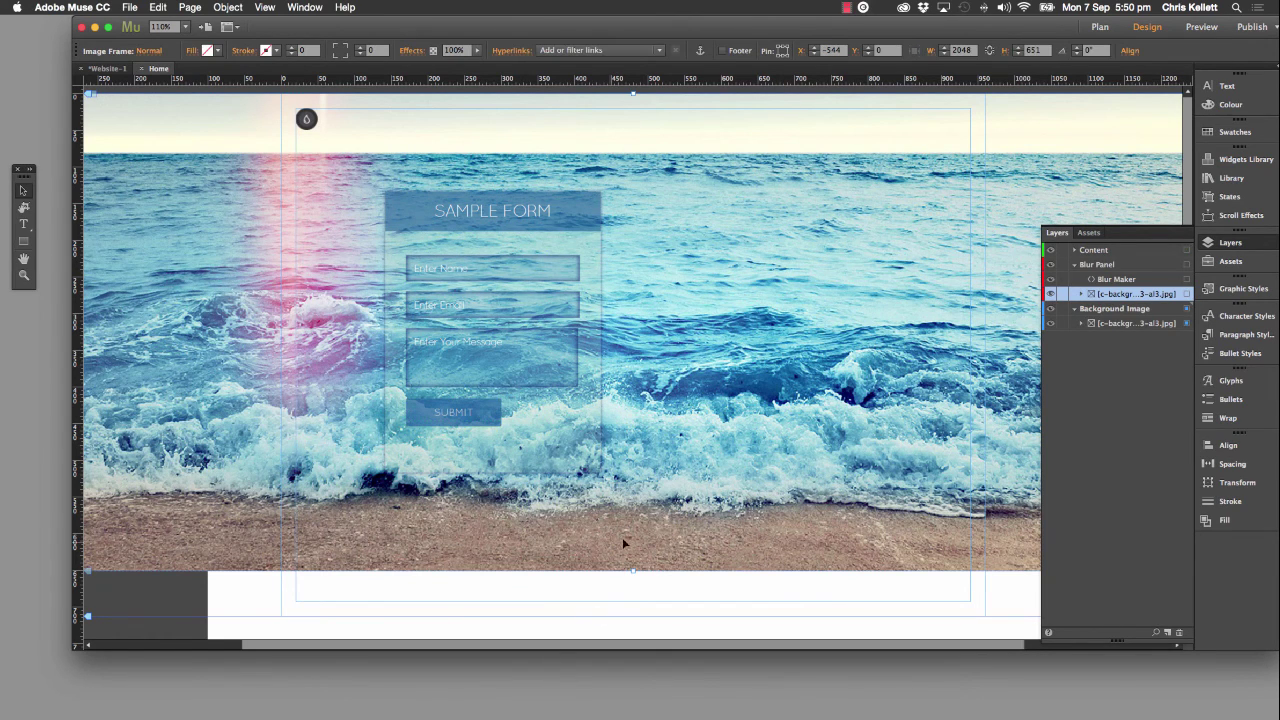
pyautogui.click(1062, 310)
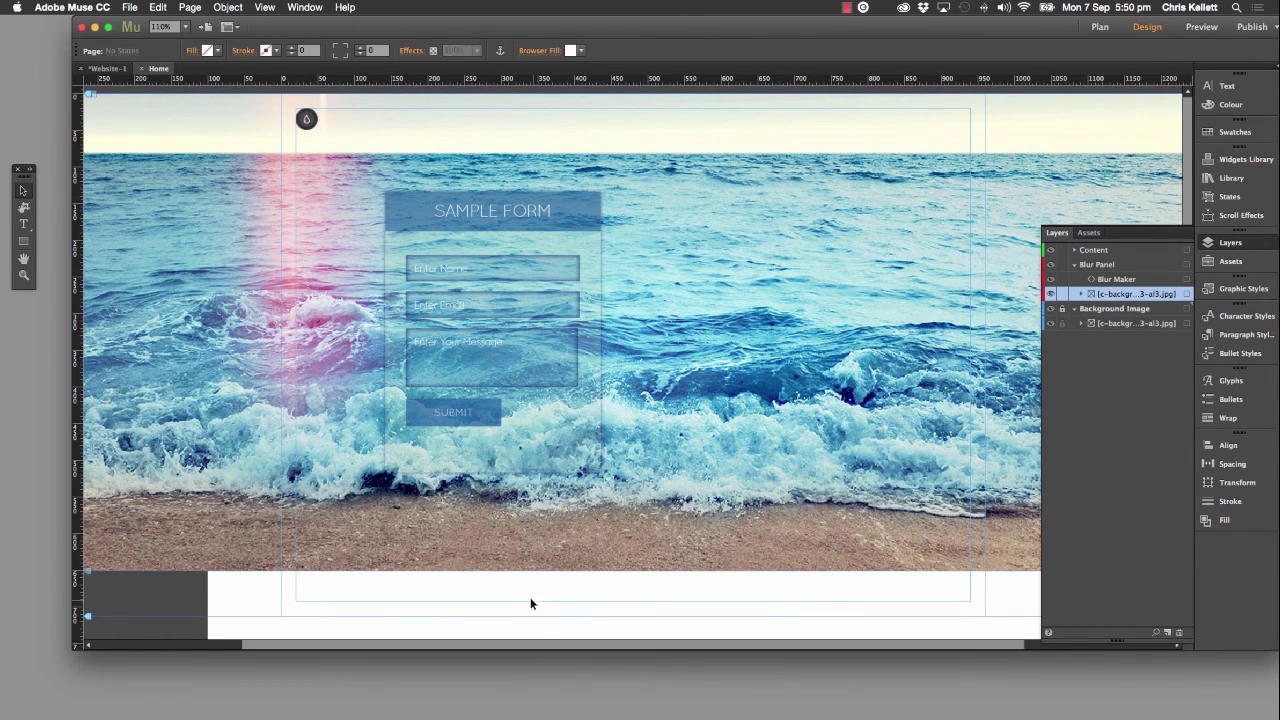
pyautogui.click(500, 440)
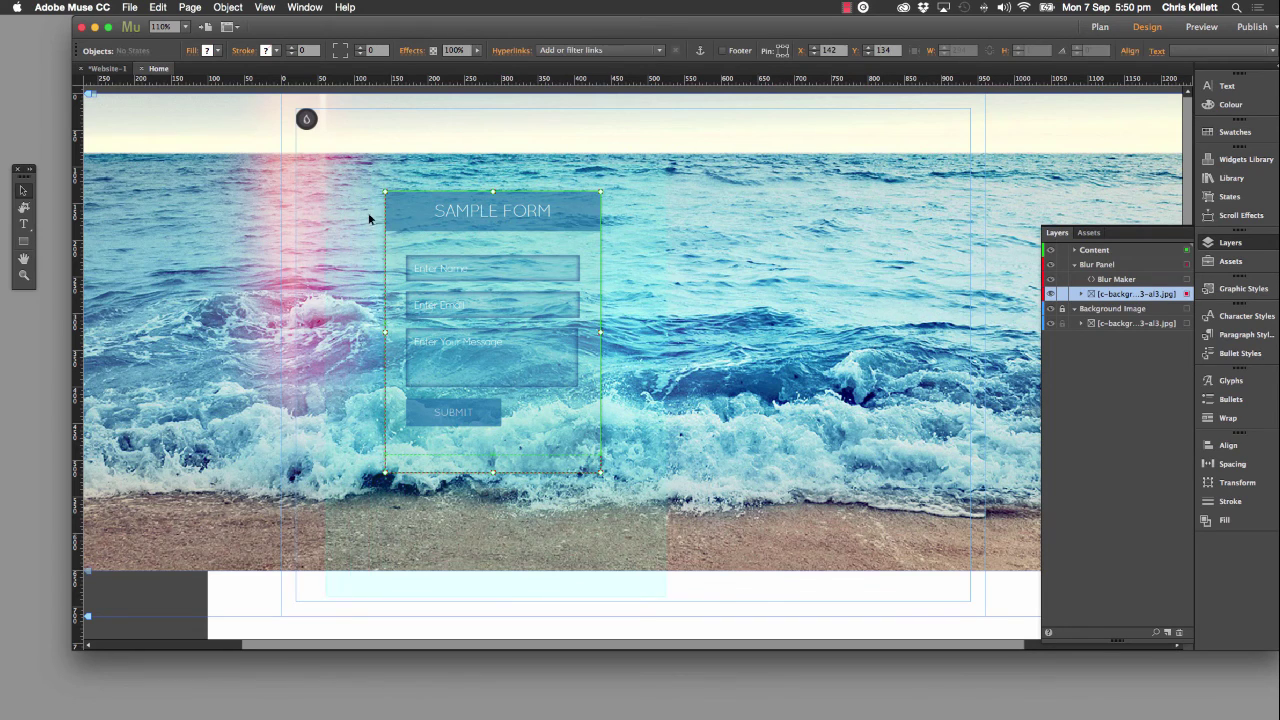
pyautogui.moveTo(467, 231); pyautogui.dragTo(764, 211)
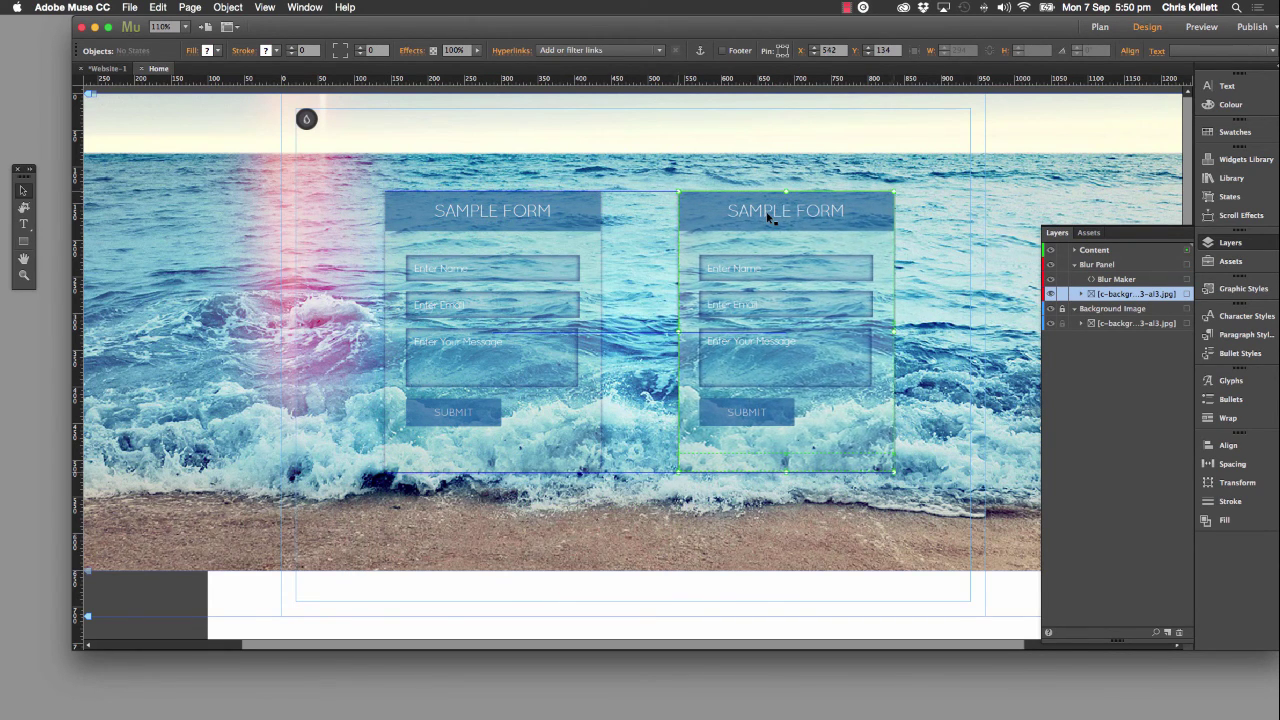
# Delete the contact form and the SAMPLE FORM header from the copy, keeping its translucent rectangle and image panel
pyautogui.click(791, 528)
pyautogui.click(765, 282)
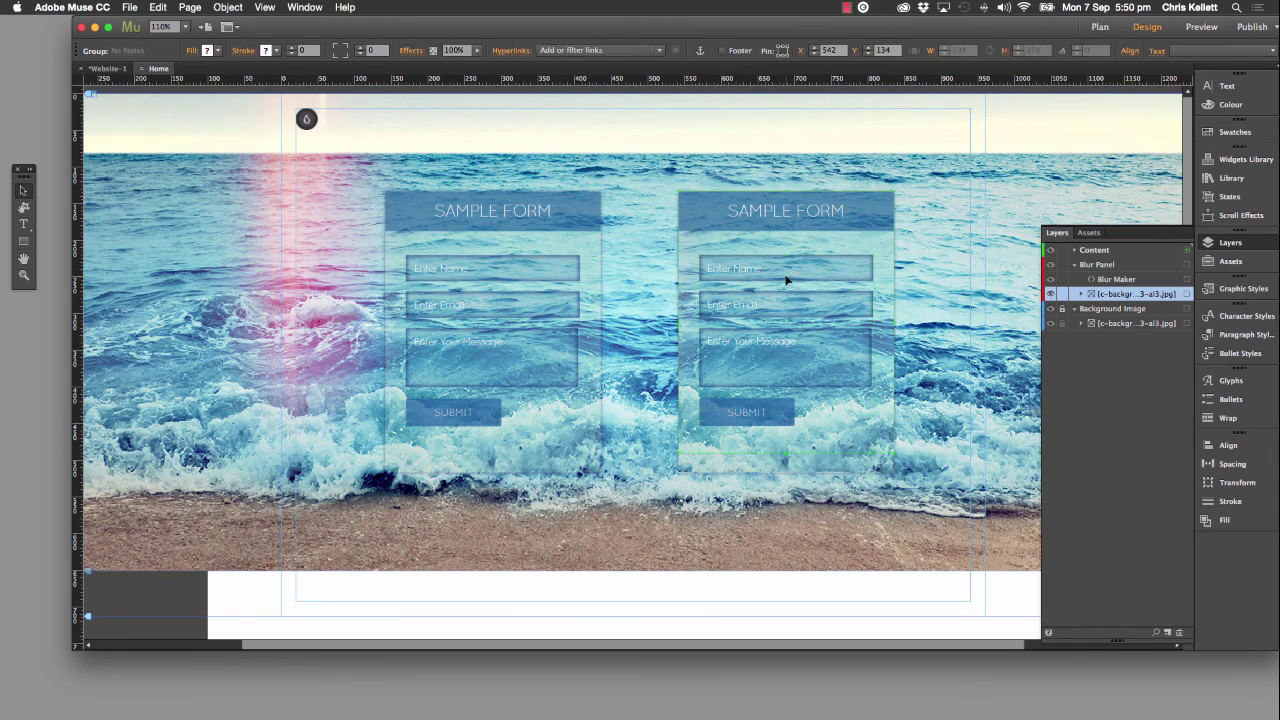
pyautogui.press('Delete')
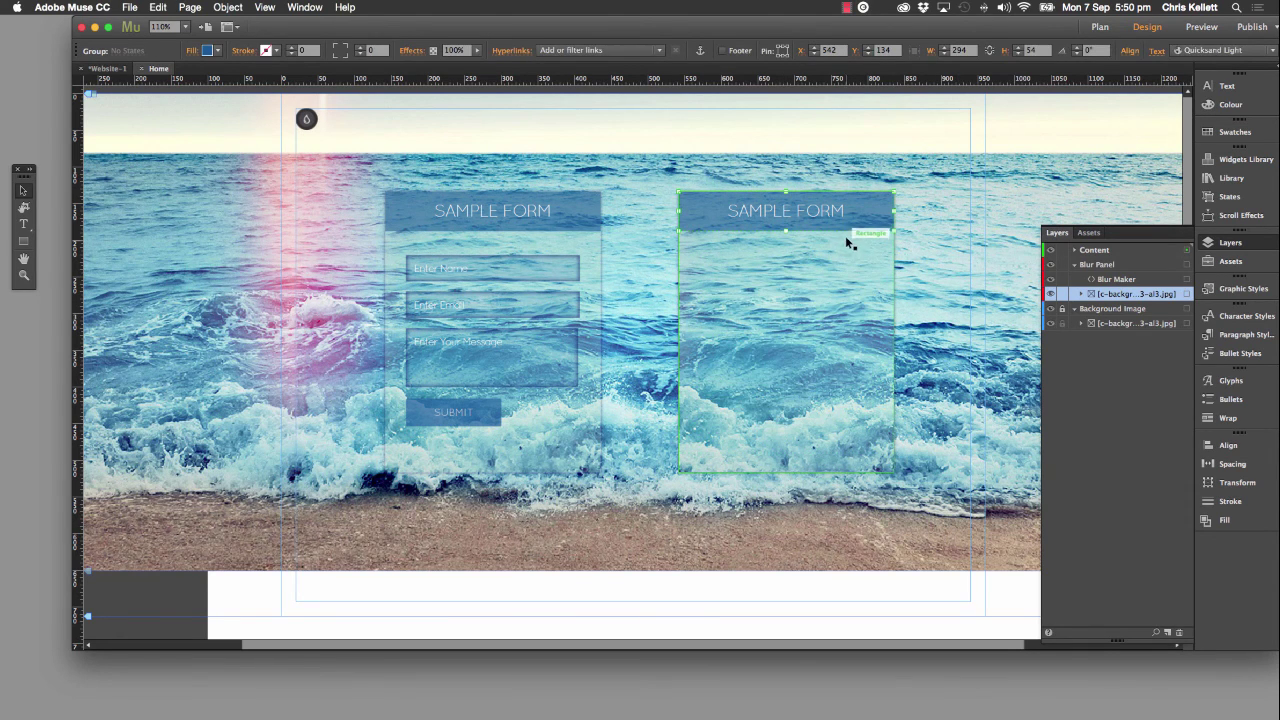
pyautogui.click(844, 229)
pyautogui.press('Delete')
pyautogui.click(791, 265)
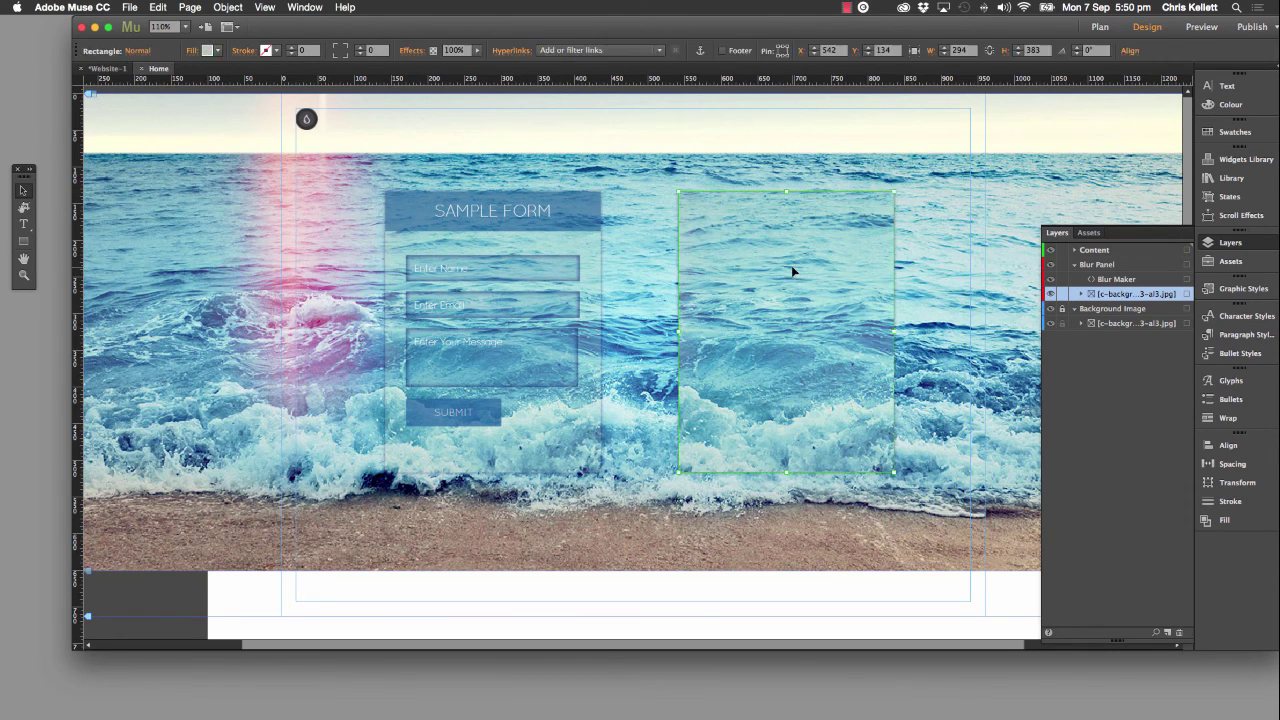
# Reposition the image inside the copied panel to line up with the background, and move the translucent rectangle back over it
pyautogui.press('super+minus')
pyautogui.moveTo(701, 223); pyautogui.dragTo(676, 198)
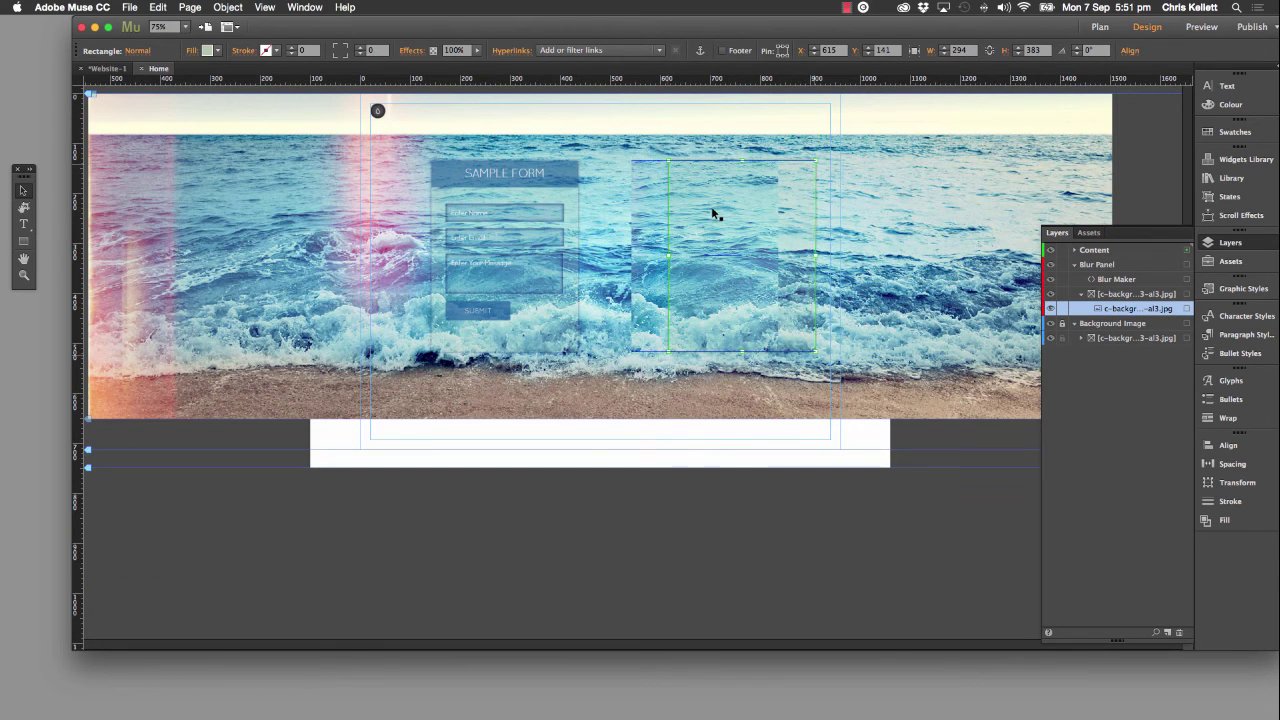
pyautogui.click(647, 208)
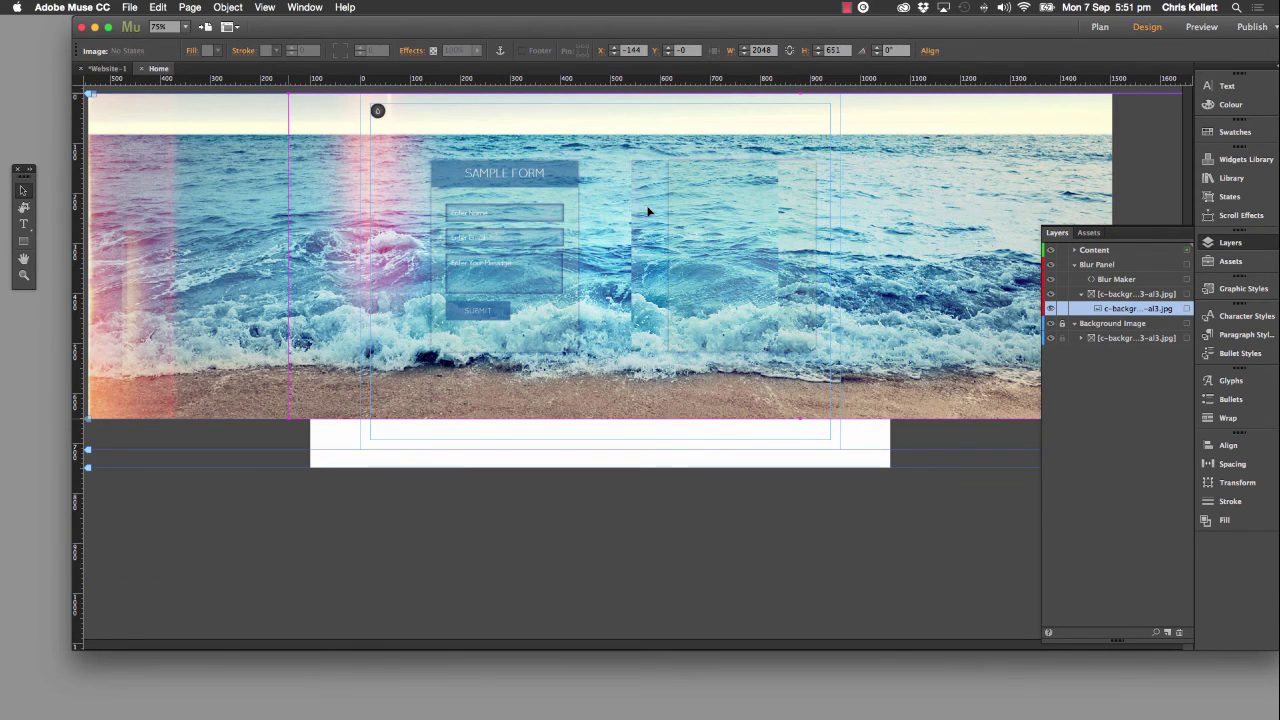
pyautogui.moveTo(647, 207); pyautogui.dragTo(445, 206)
pyautogui.click(760, 215)
pyautogui.moveTo(746, 215); pyautogui.dragTo(717, 214)
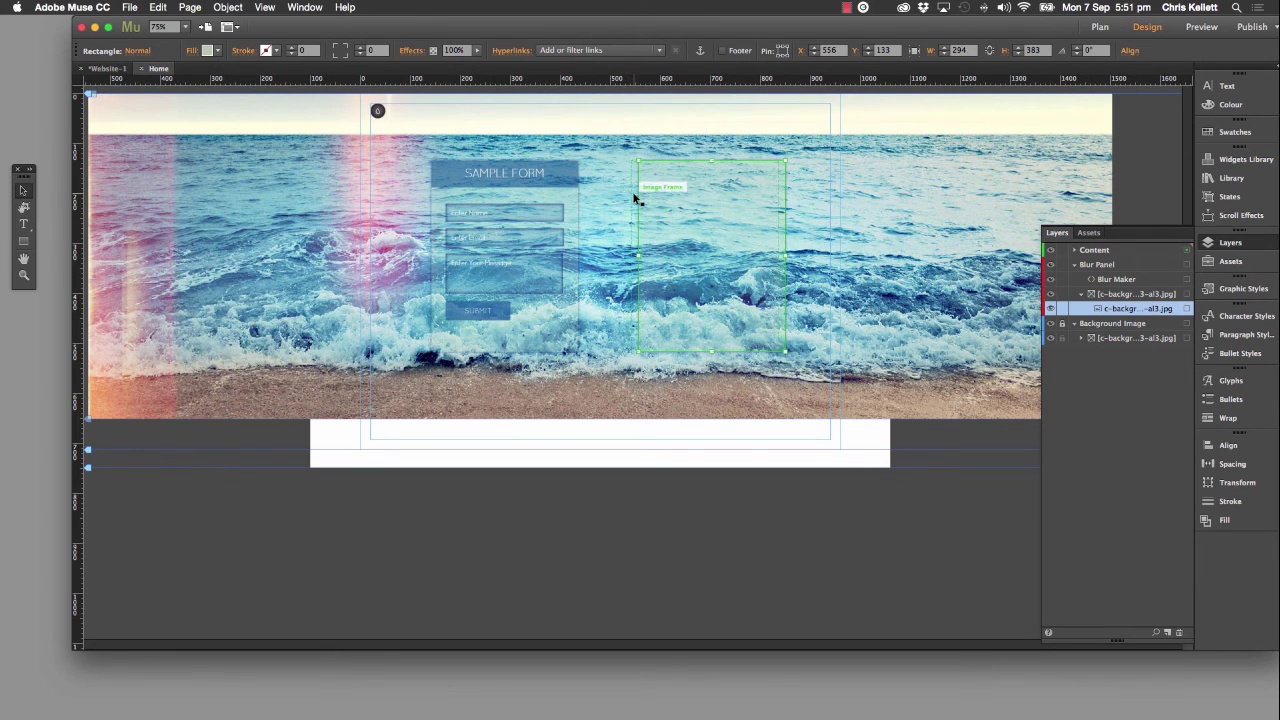
# Align the left and top edges of the copied rectangle and its image frame relative to the selection
pyautogui.keyDown('shift'); pyautogui.click(633, 198); pyautogui.keyUp('shift')
pyautogui.click(1130, 50)
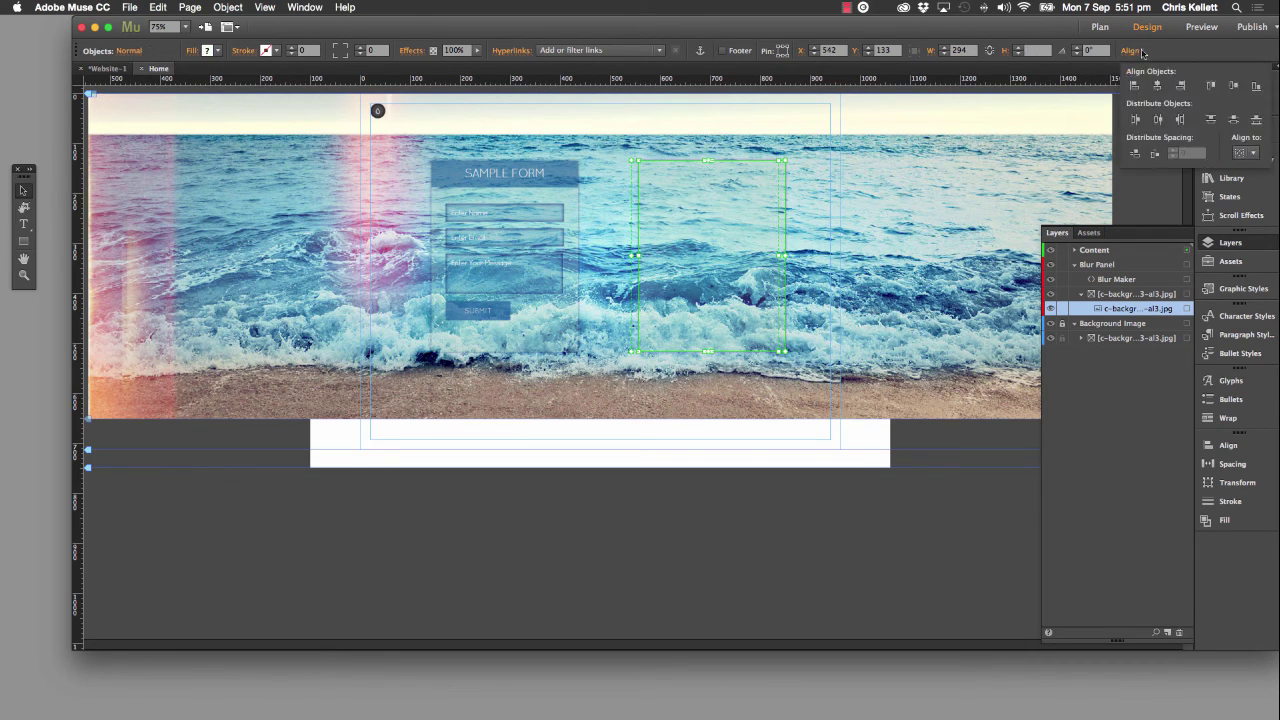
pyautogui.click(1255, 153)
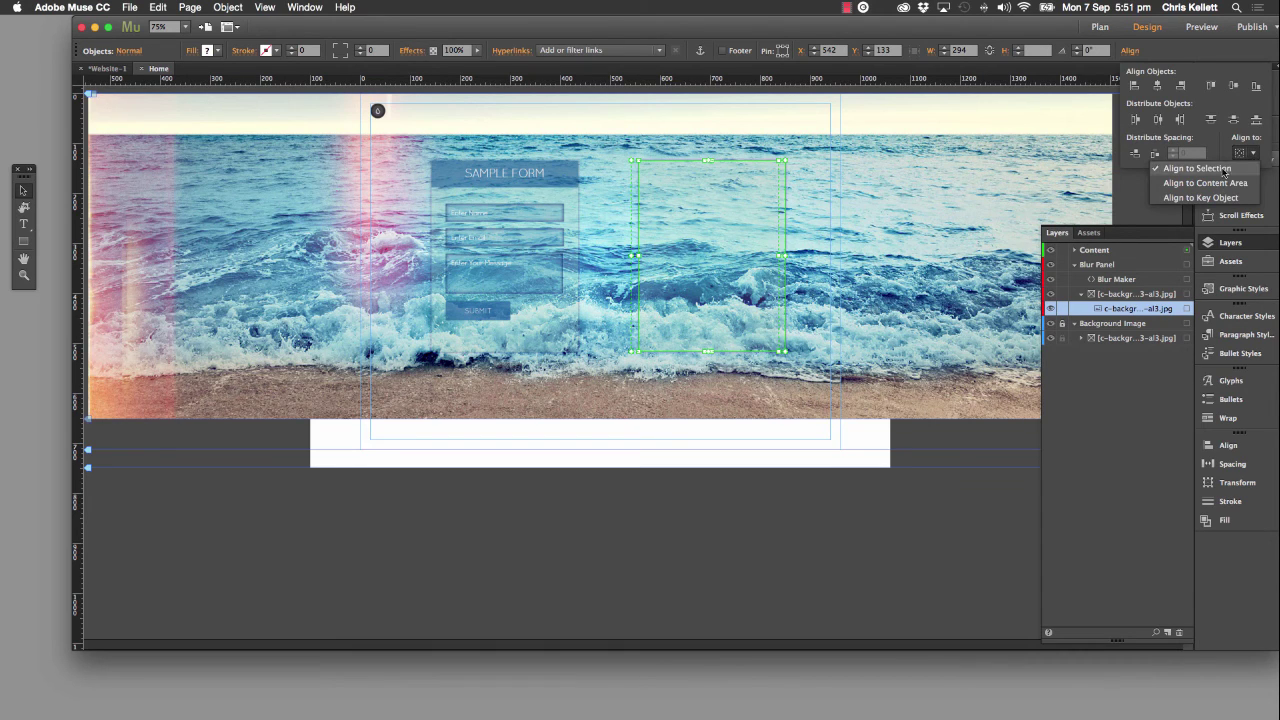
pyautogui.click(1152, 85)
pyautogui.click(1210, 88)
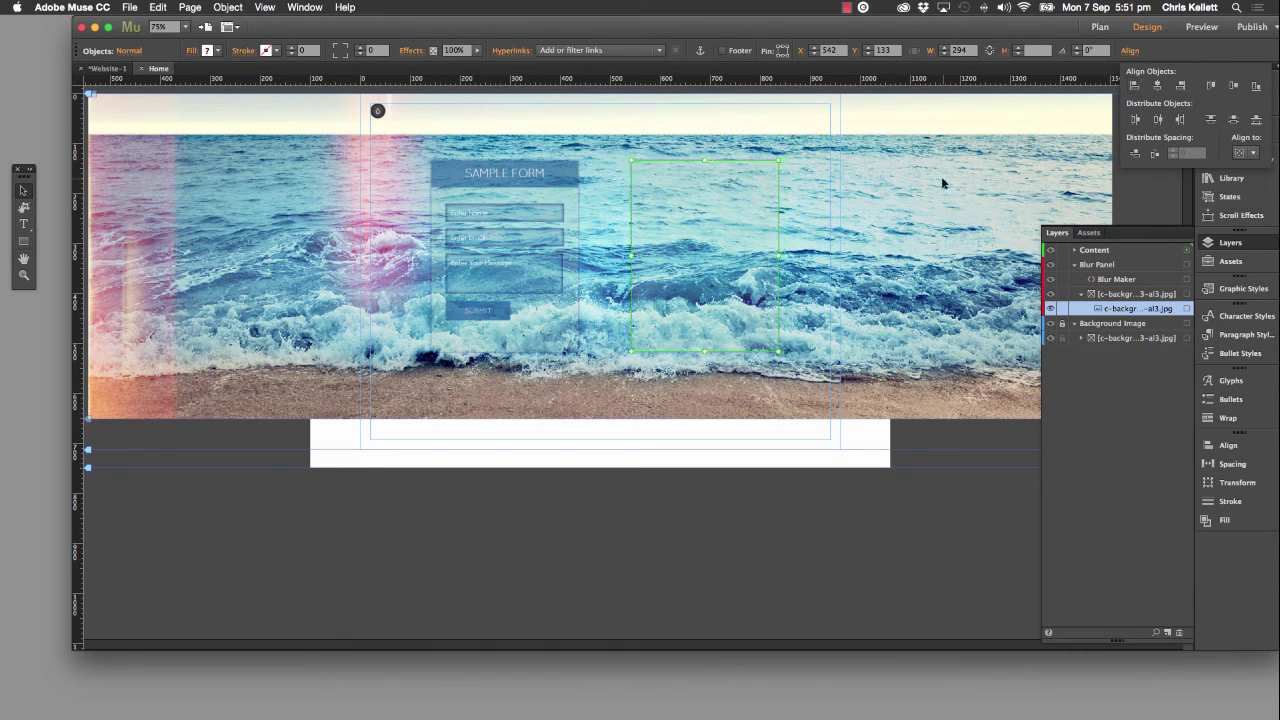
pyautogui.click(773, 330)
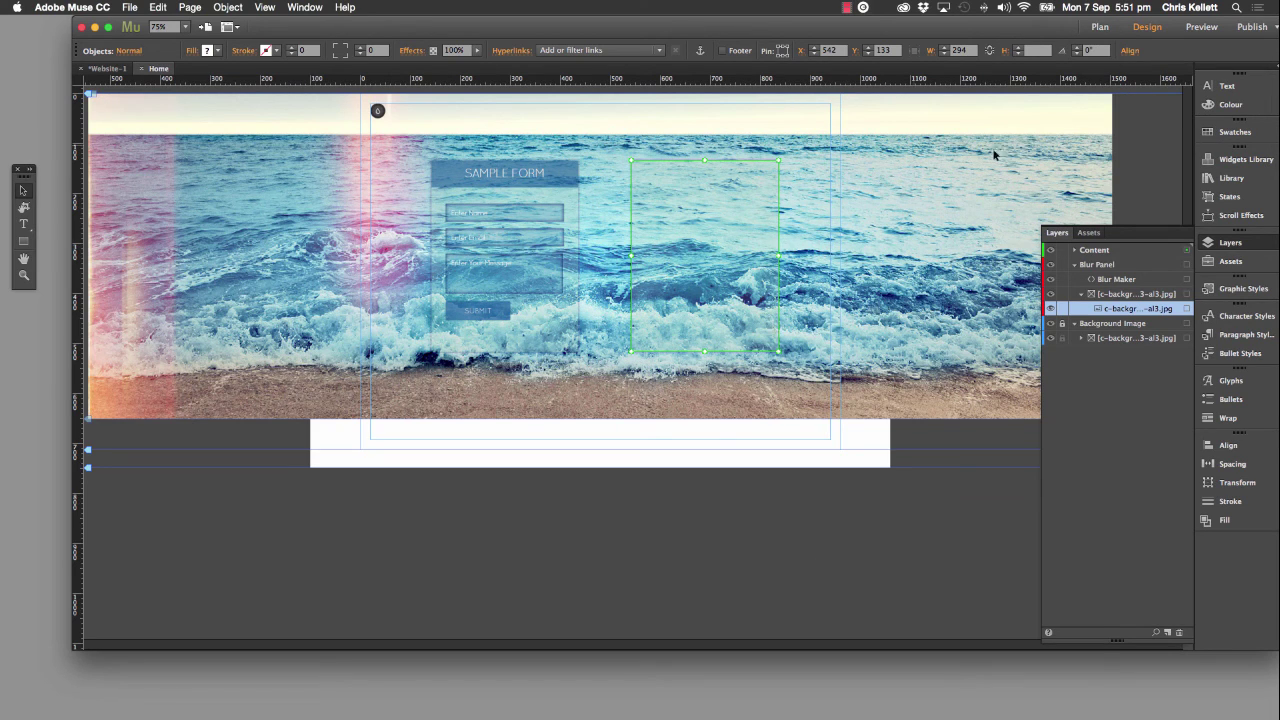
# Preview the page with both blurred panels side by side, and close the preview
pyautogui.click(1201, 27)
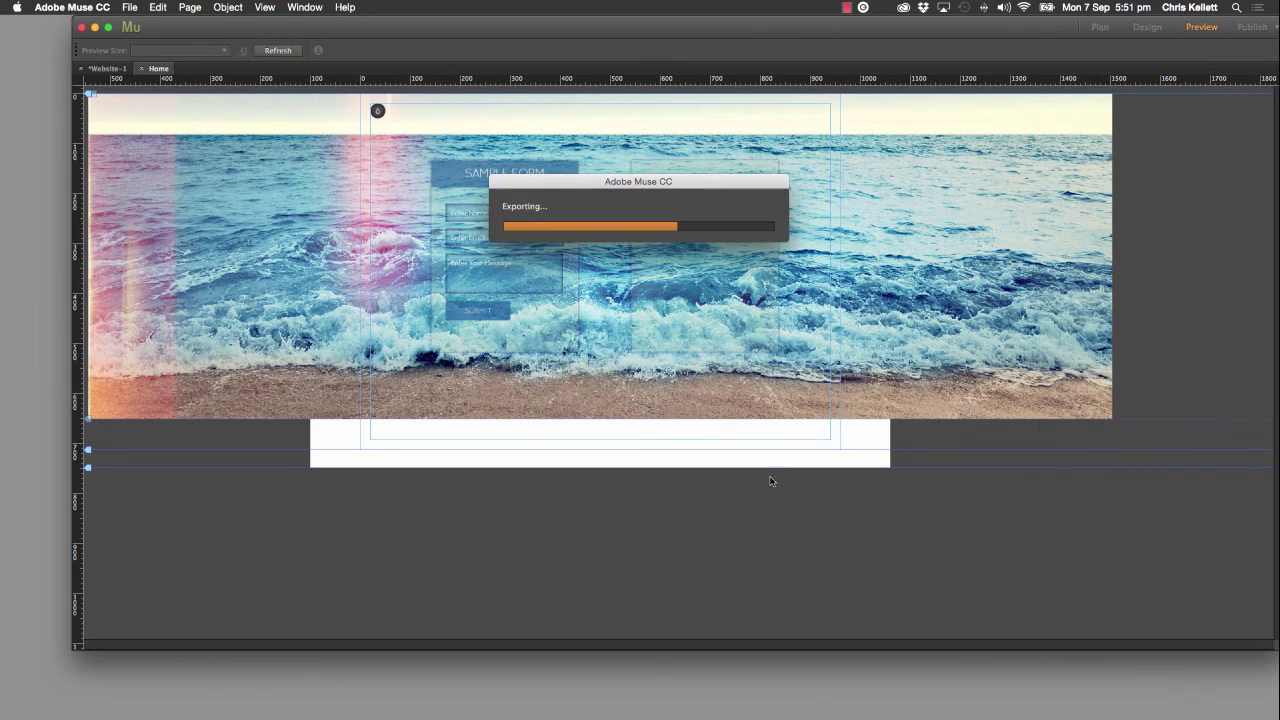
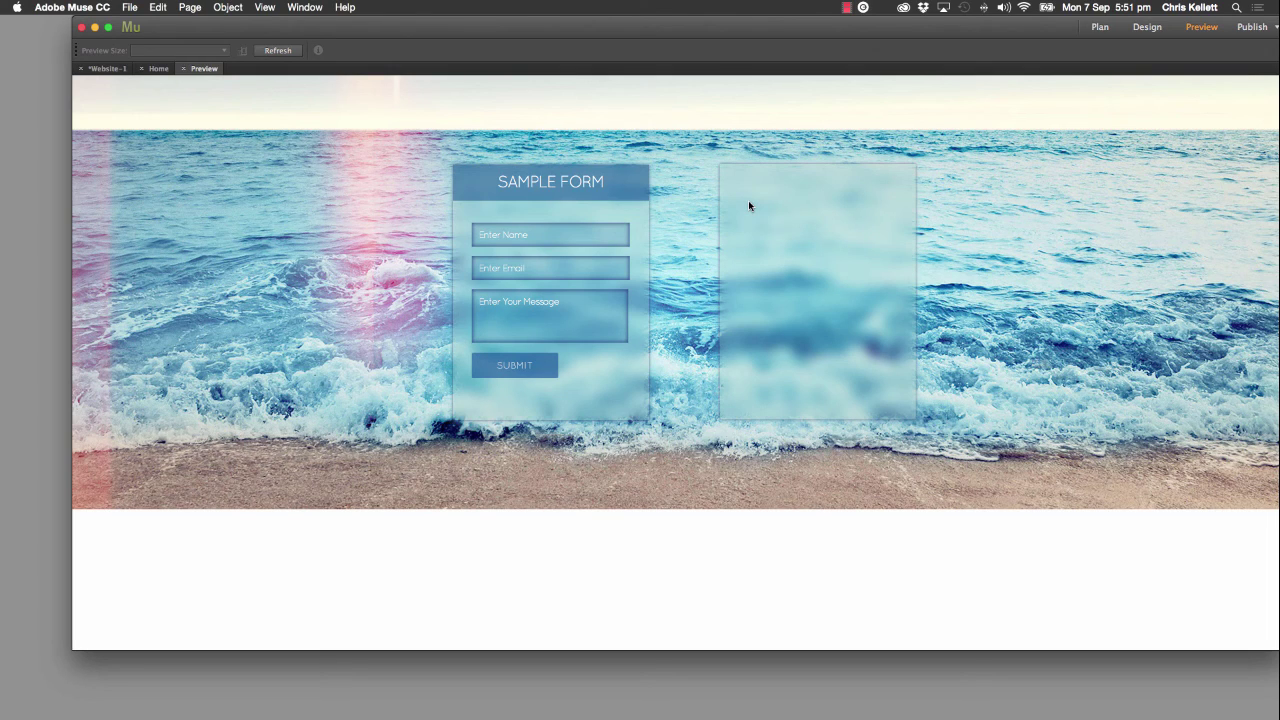
pyautogui.click(183, 69)
# Lock the Content and Blur Panel layers, unlock the Background Image layer and delete the full-width background image
pyautogui.click(305, 176)
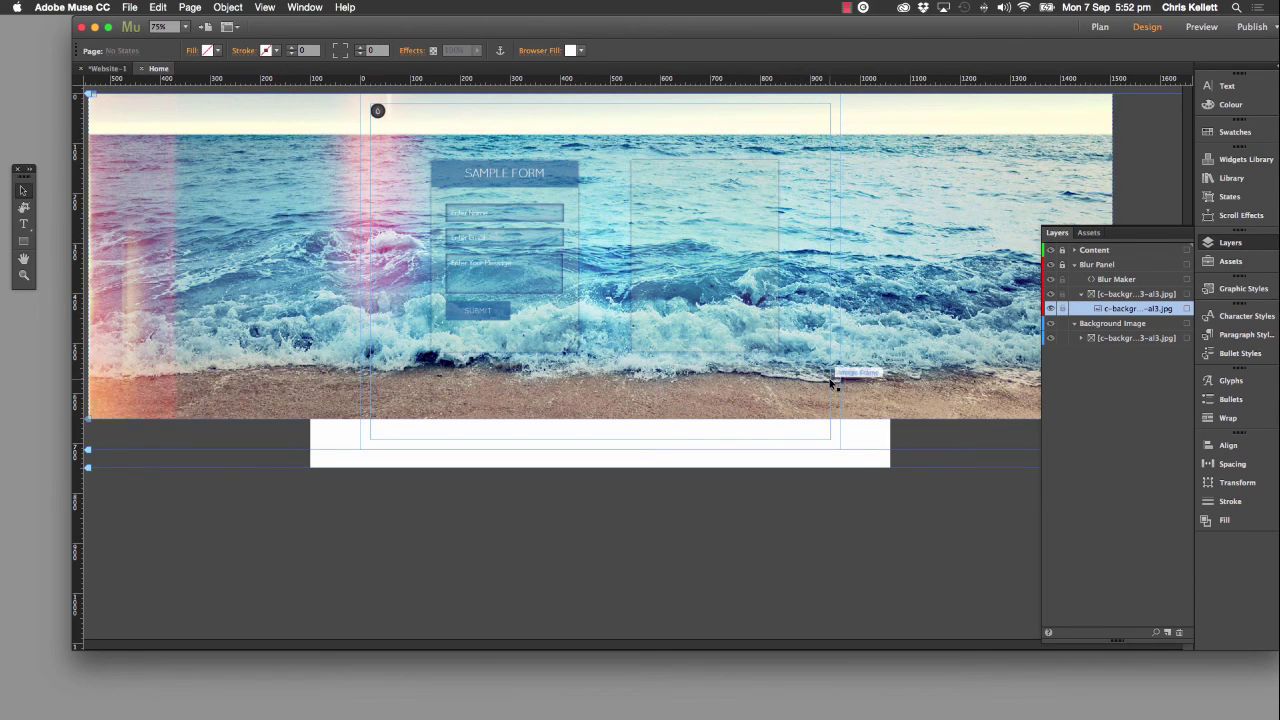
pyautogui.click(716, 408)
pyautogui.press('Delete')
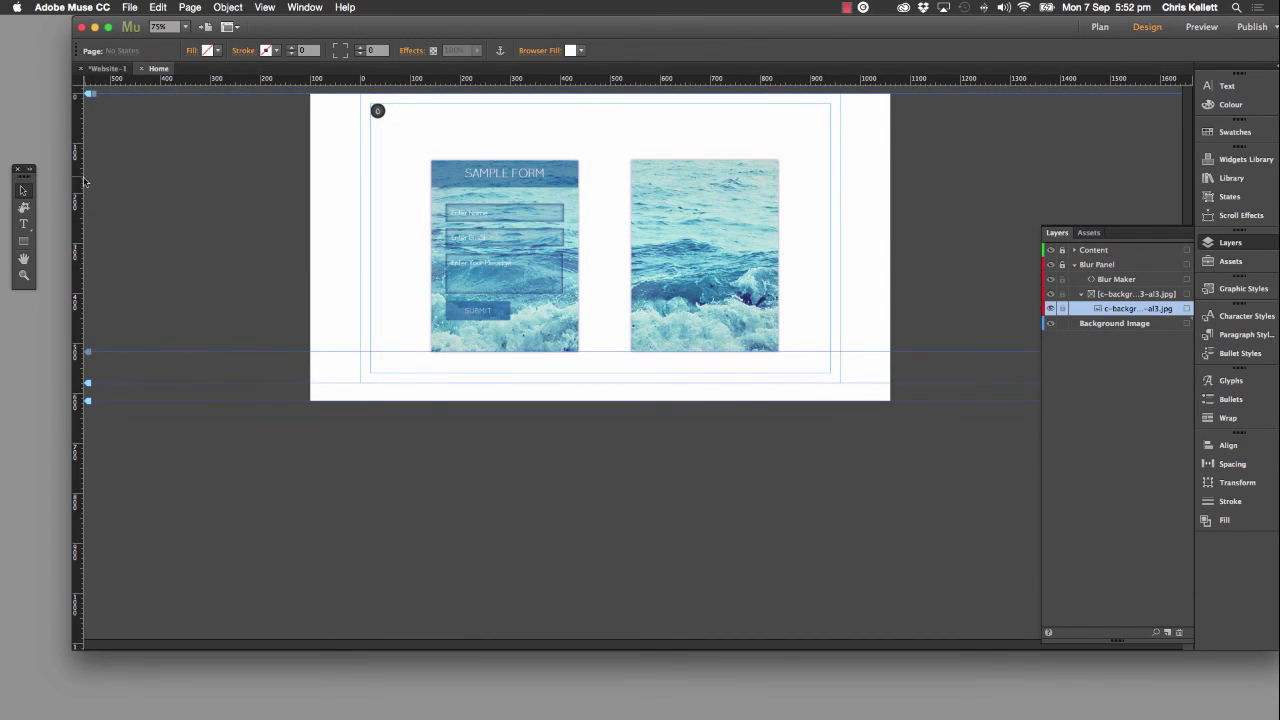
# Draw a rectangle about 176 wide and 200 high near the page's upper-left corner on the Background Image layer
pyautogui.click(24, 241)
pyautogui.moveTo(320, 113); pyautogui.dragTo(408, 210)
pyautogui.press('v')
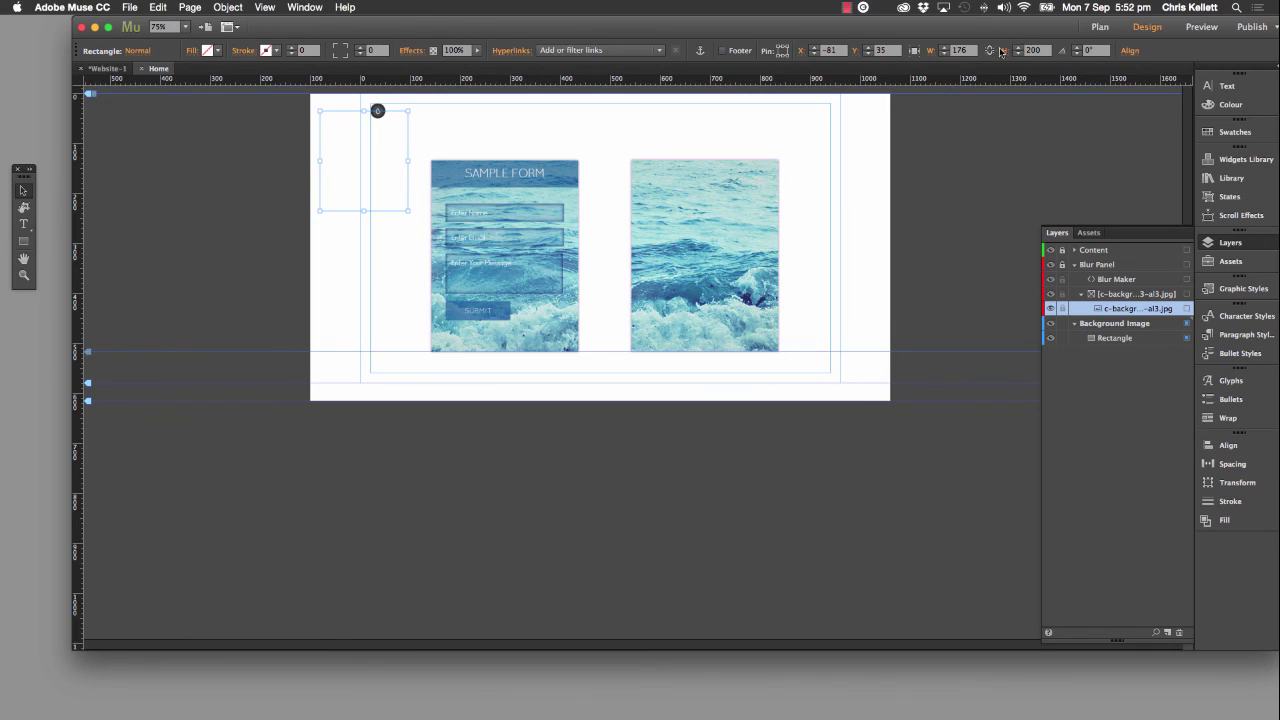
# Set the rectangle's height to 651 and align its left and top edges to the content area
pyautogui.doubleClick(1032, 50)
pyautogui.write('651')
pyautogui.press('Return')
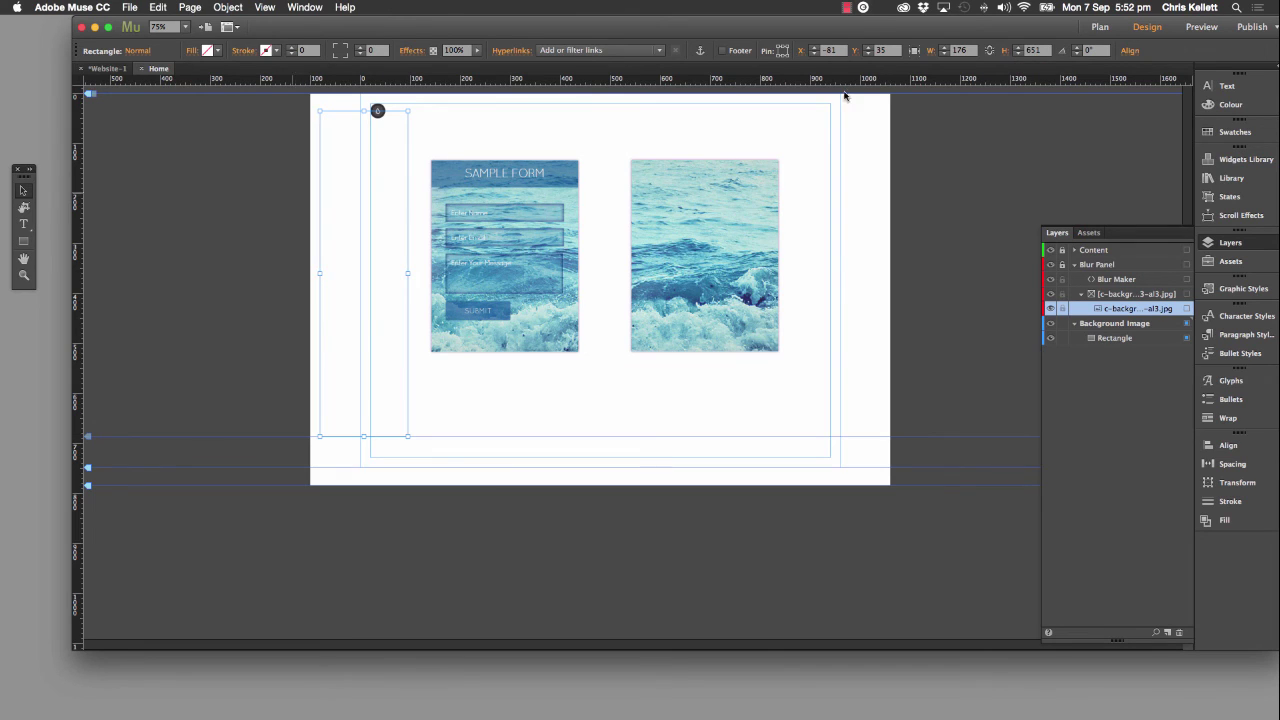
pyautogui.click(1131, 51)
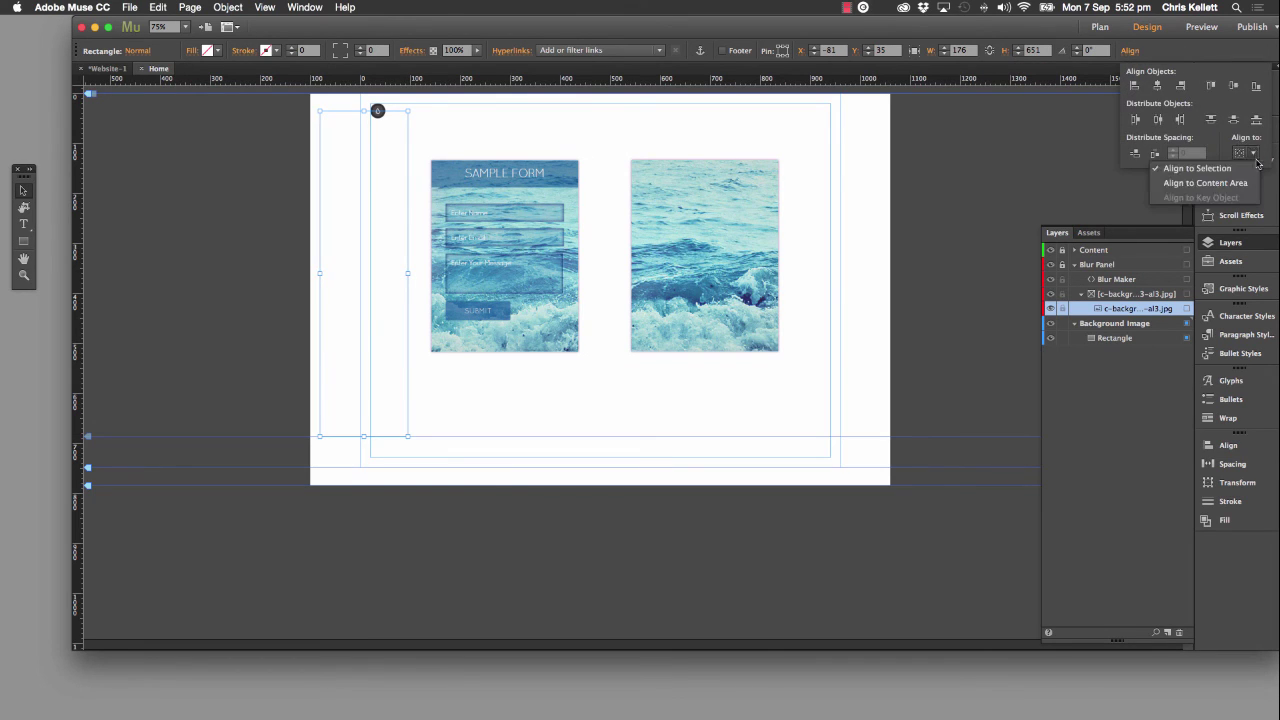
pyautogui.click(1134, 85)
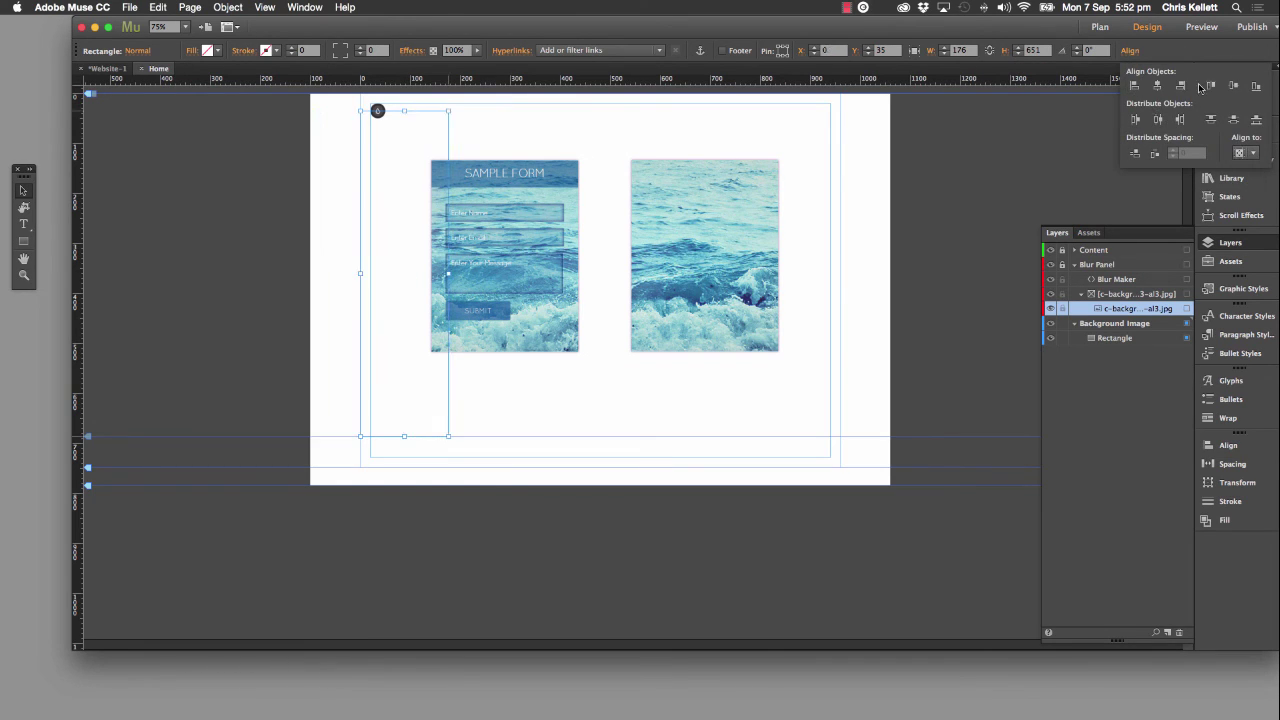
pyautogui.click(1208, 86)
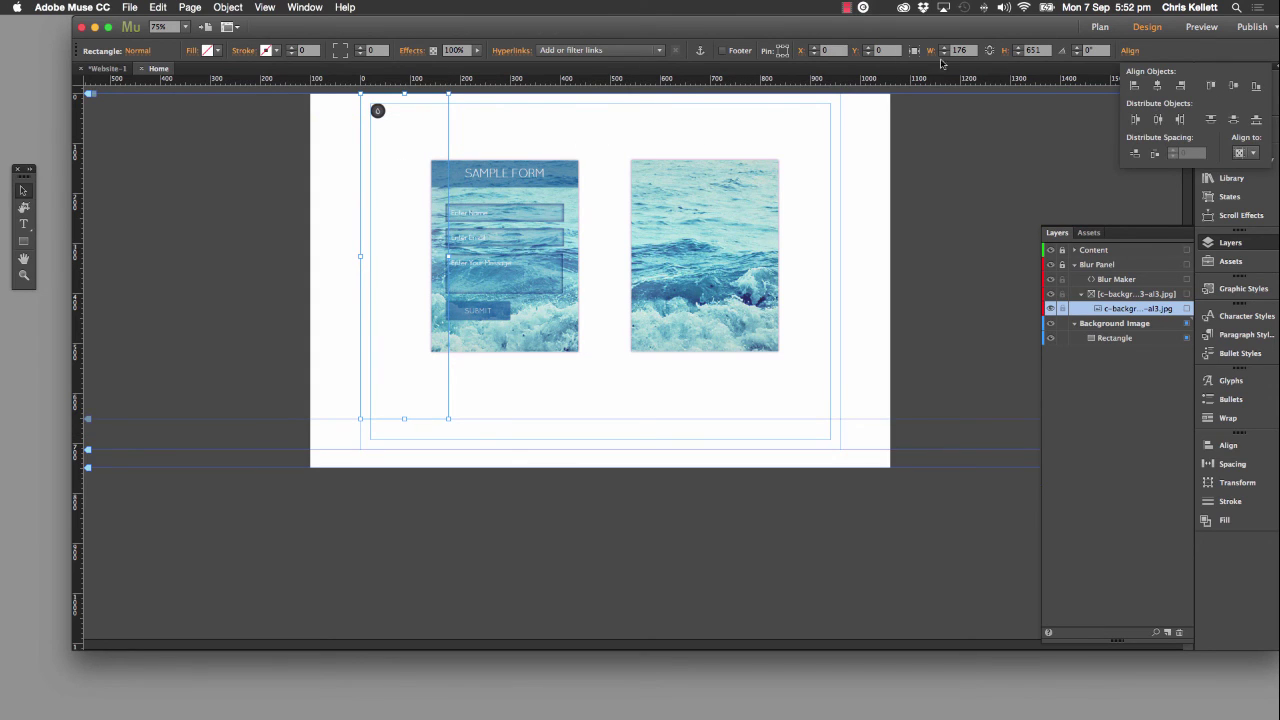
# Stretch the rectangle to 100% browser width and check that it is assigned to the Background Image layer
pyautogui.click(931, 183)
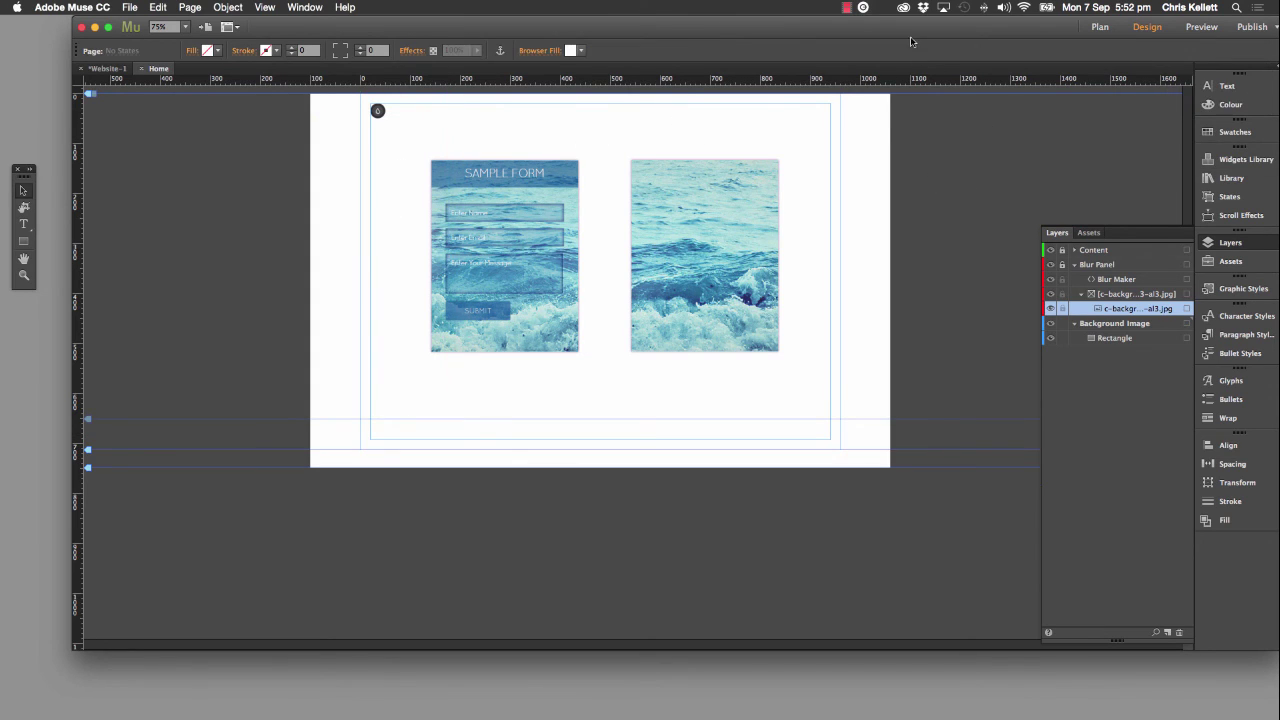
pyautogui.click(366, 184)
pyautogui.click(912, 50)
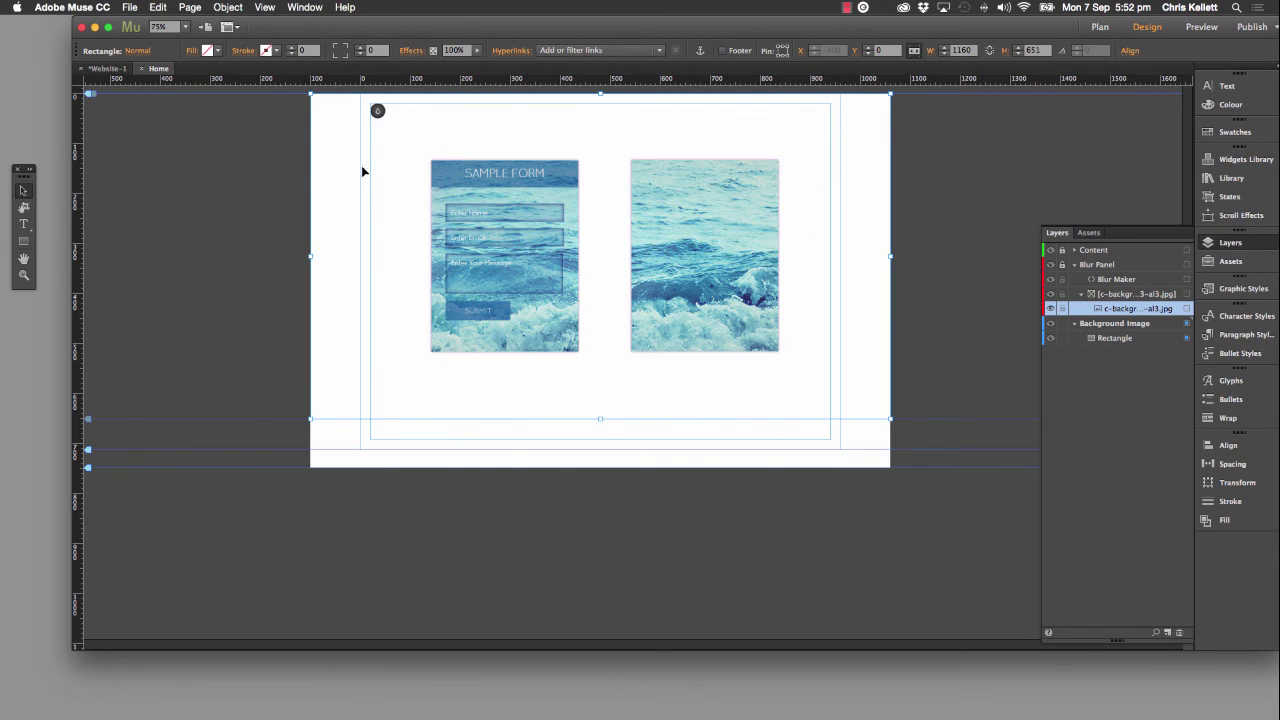
pyautogui.rightClick(341, 145)
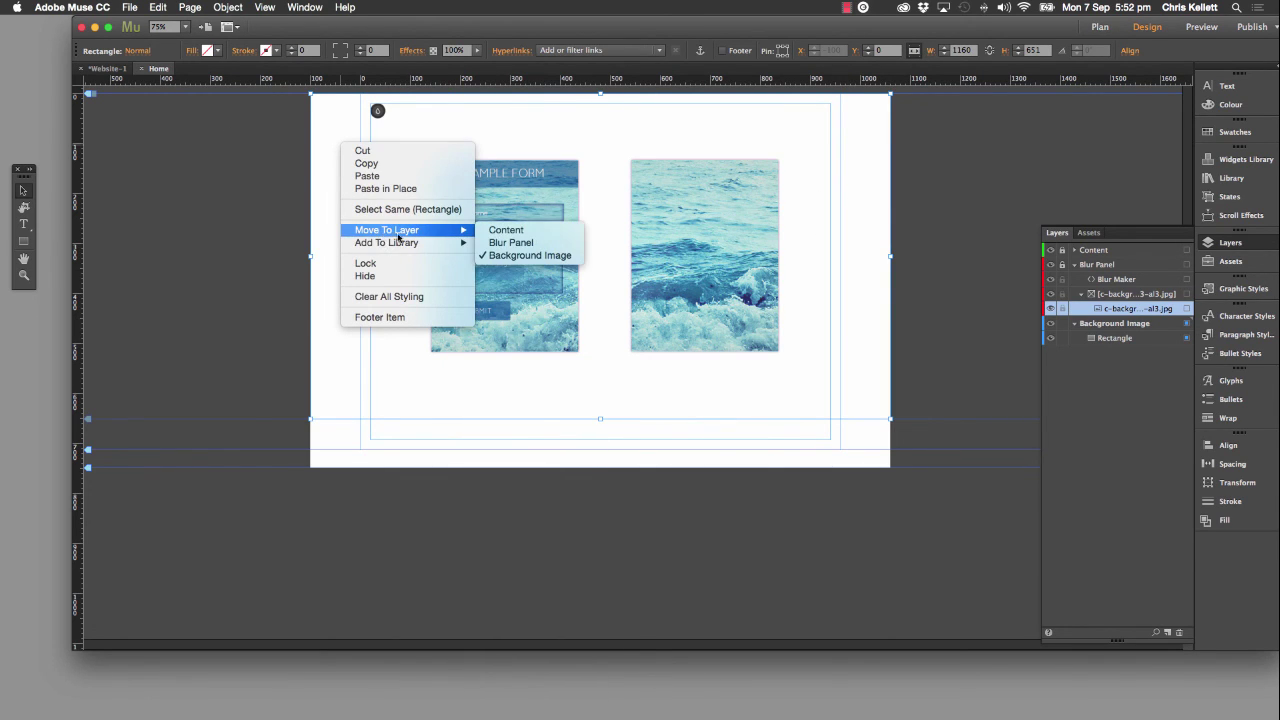
pyautogui.moveTo(410, 232)
pyautogui.click(505, 245)
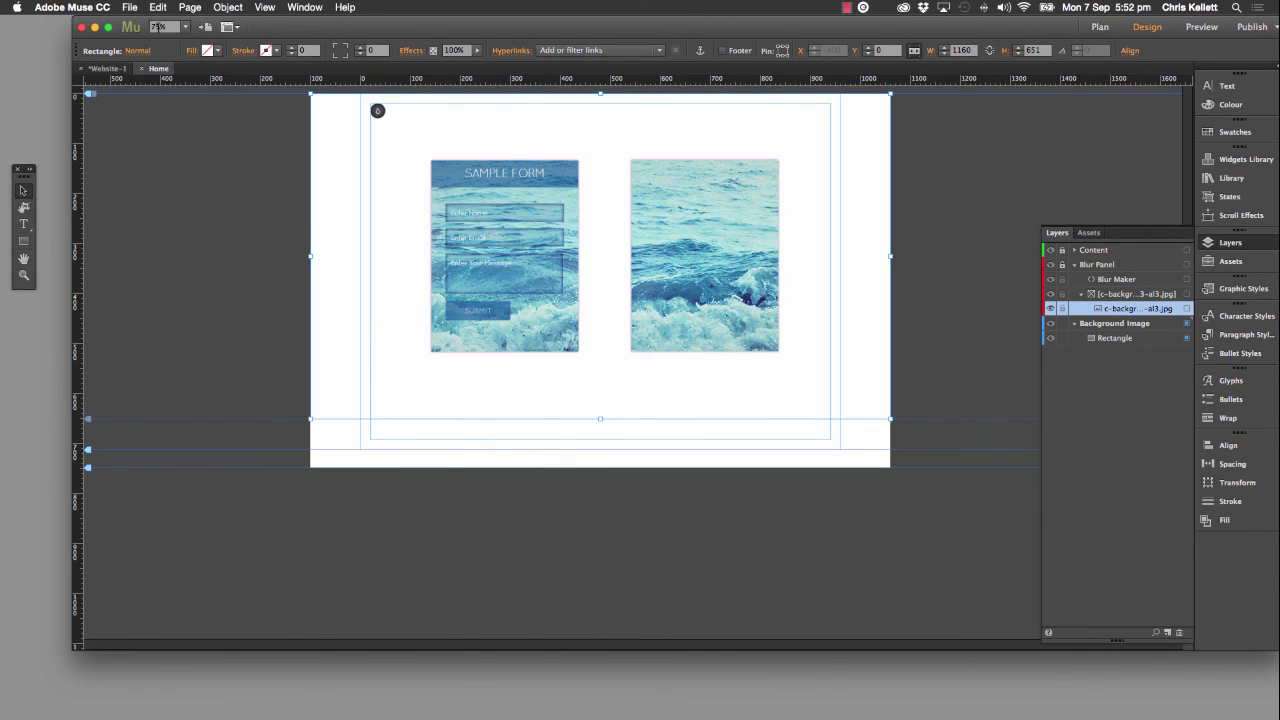
# Fill the rectangle with the image c-background-image-3-al3.jpg, centred at Original Size fitting
pyautogui.click(140, 51)
pyautogui.click(182, 51)
pyautogui.click(197, 51)
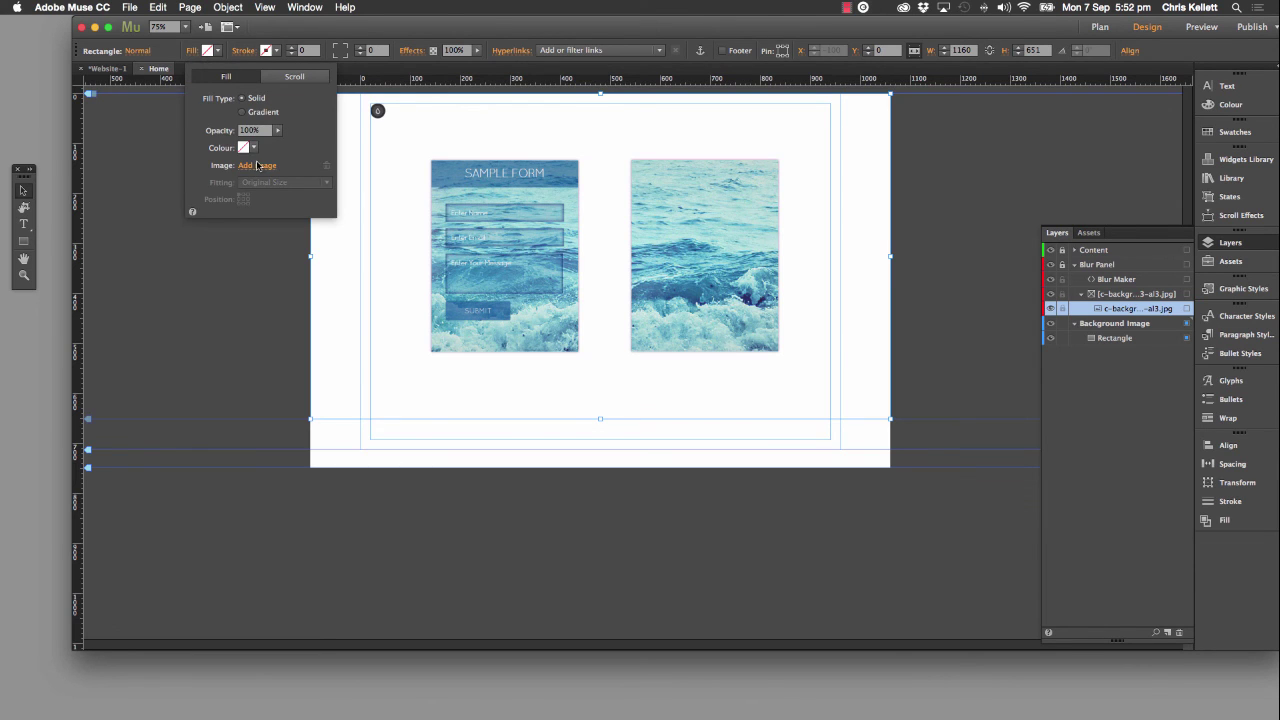
pyautogui.click(258, 166)
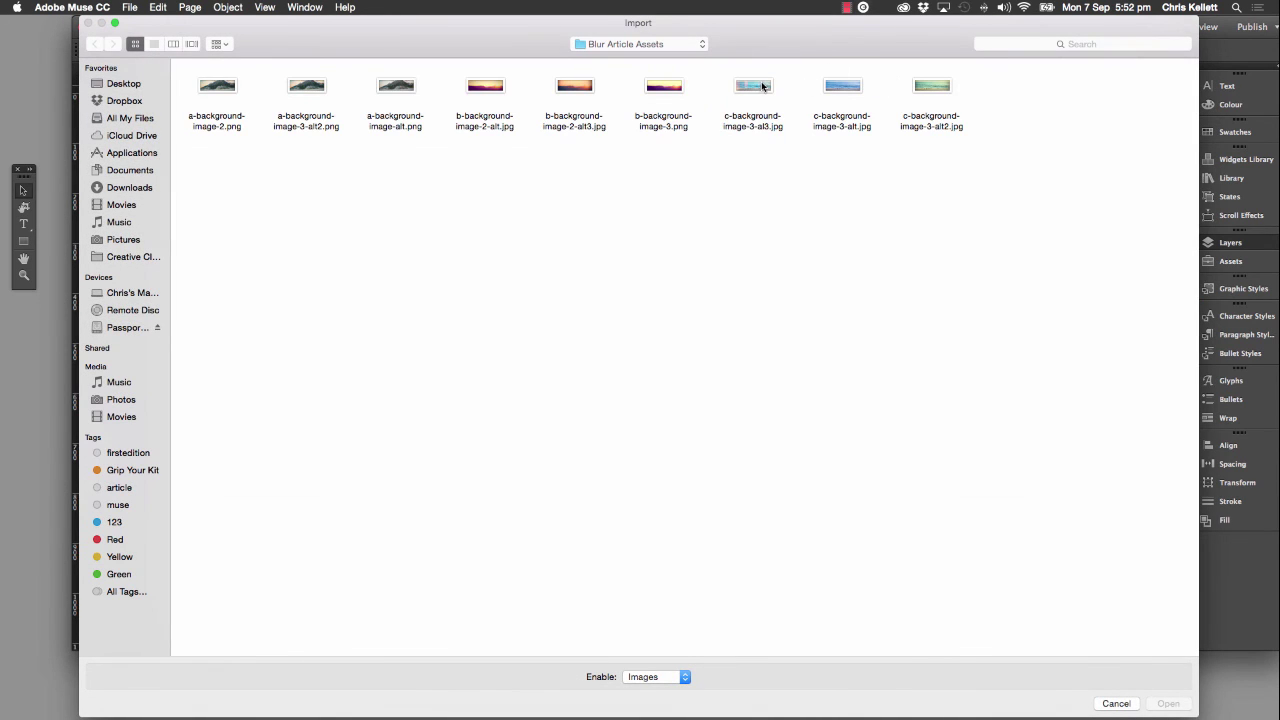
pyautogui.click(763, 87)
pyautogui.click(1167, 705)
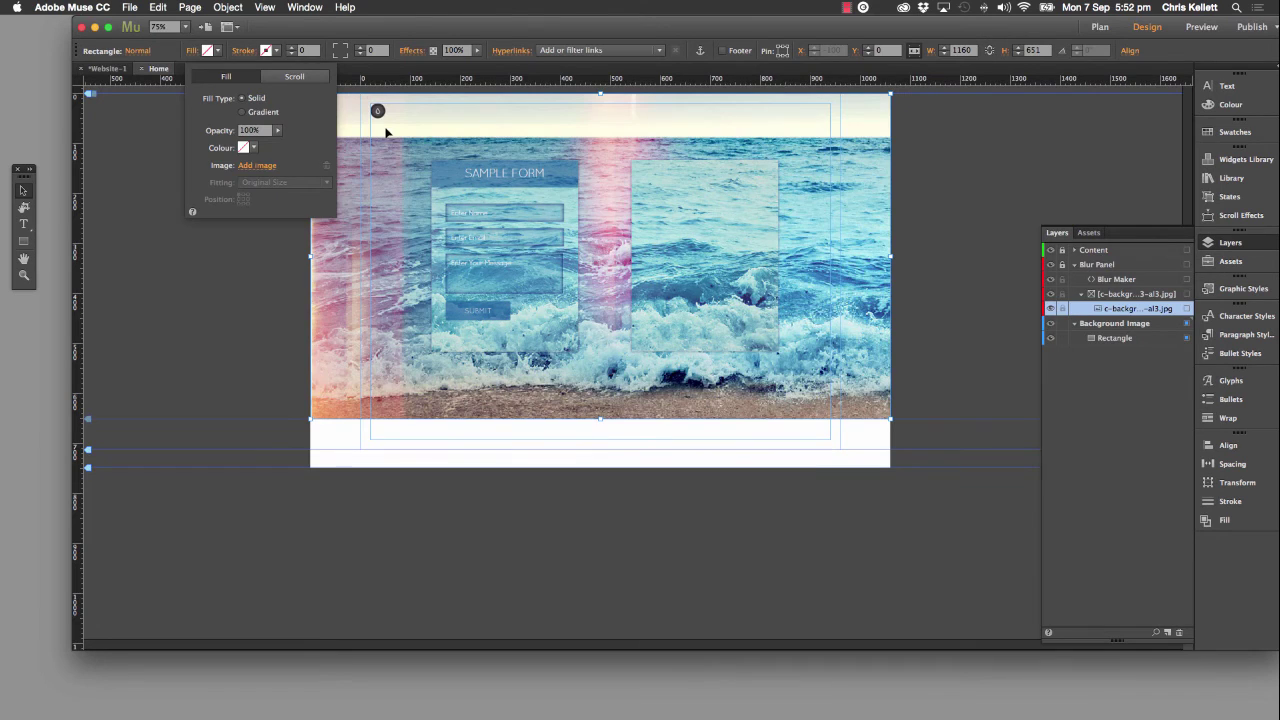
pyautogui.click(243, 200)
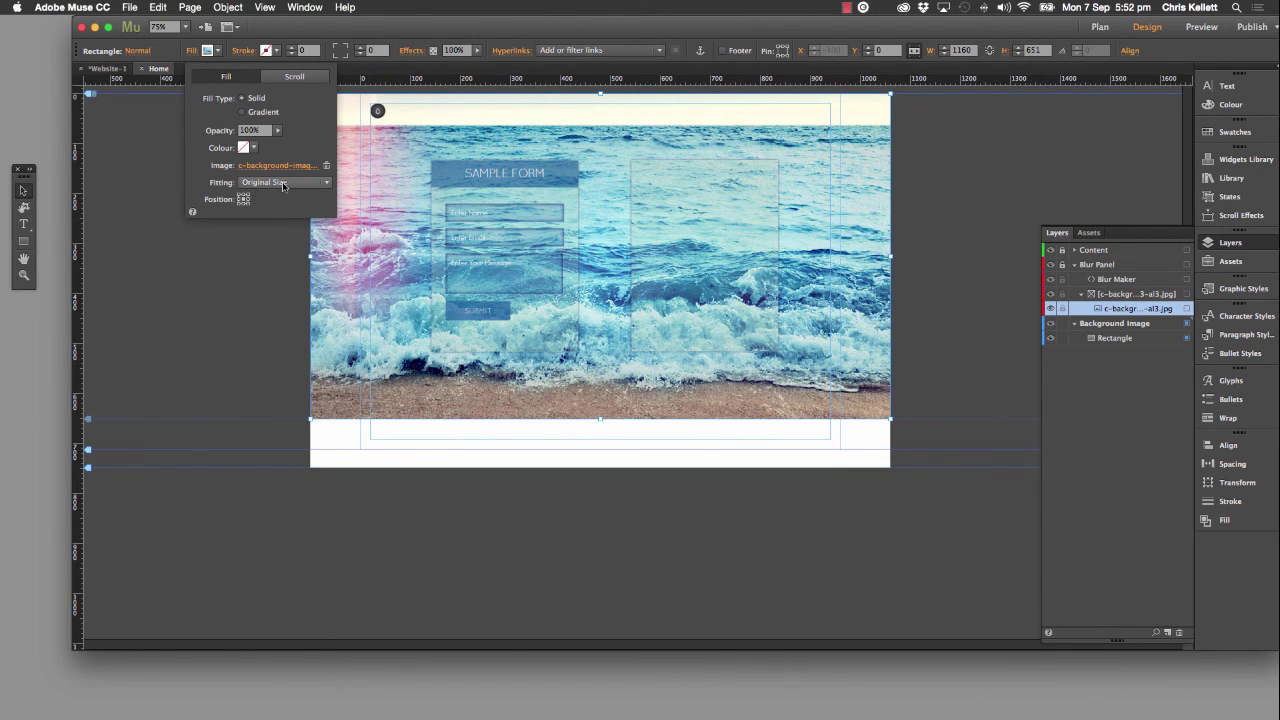
pyautogui.click(285, 182)
pyautogui.click(182, 262)
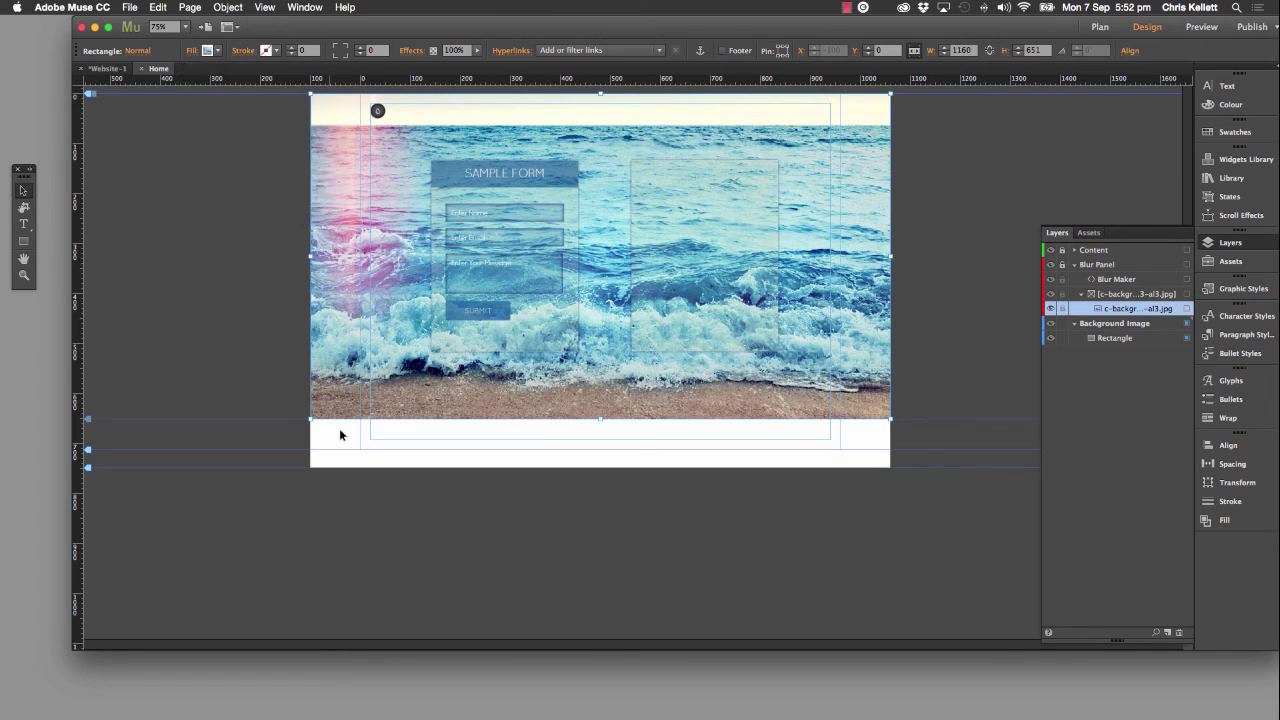
# Preview the page internally and in the browser, widening the browser window to check the panels against the background, and close both previews
pyautogui.click(1202, 27)
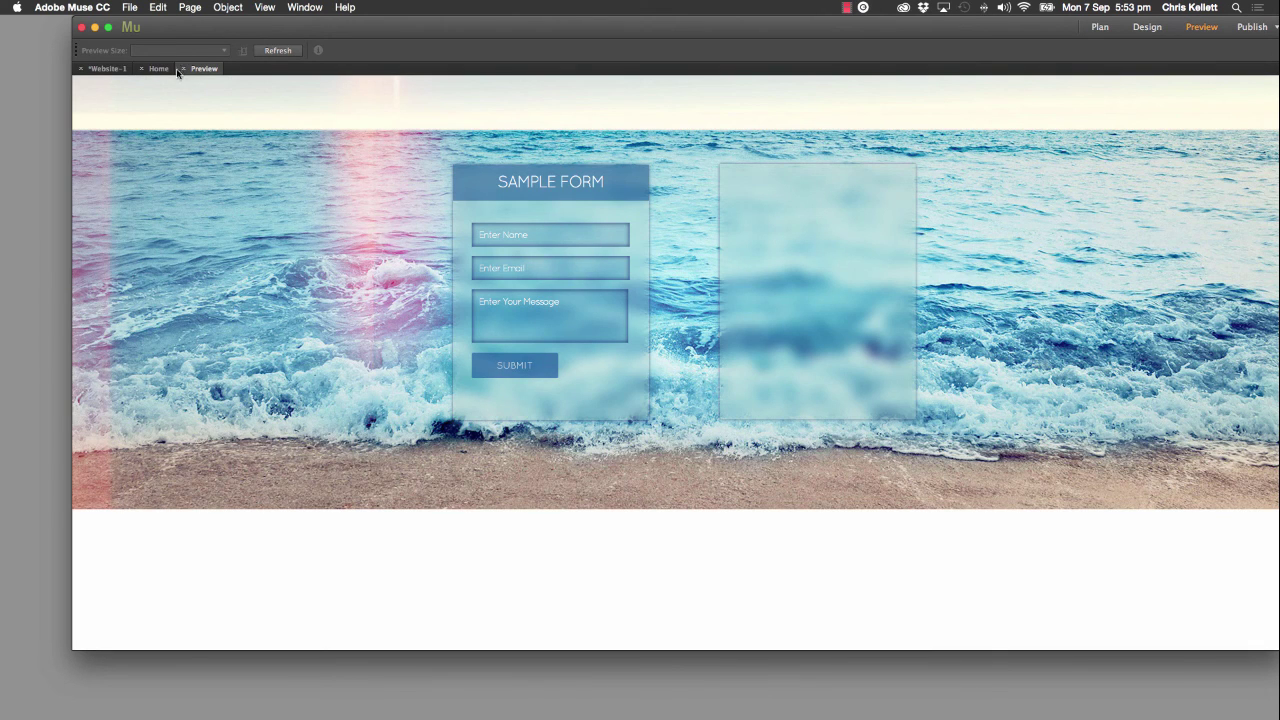
pyautogui.click(172, 69)
pyautogui.click(130, 7)
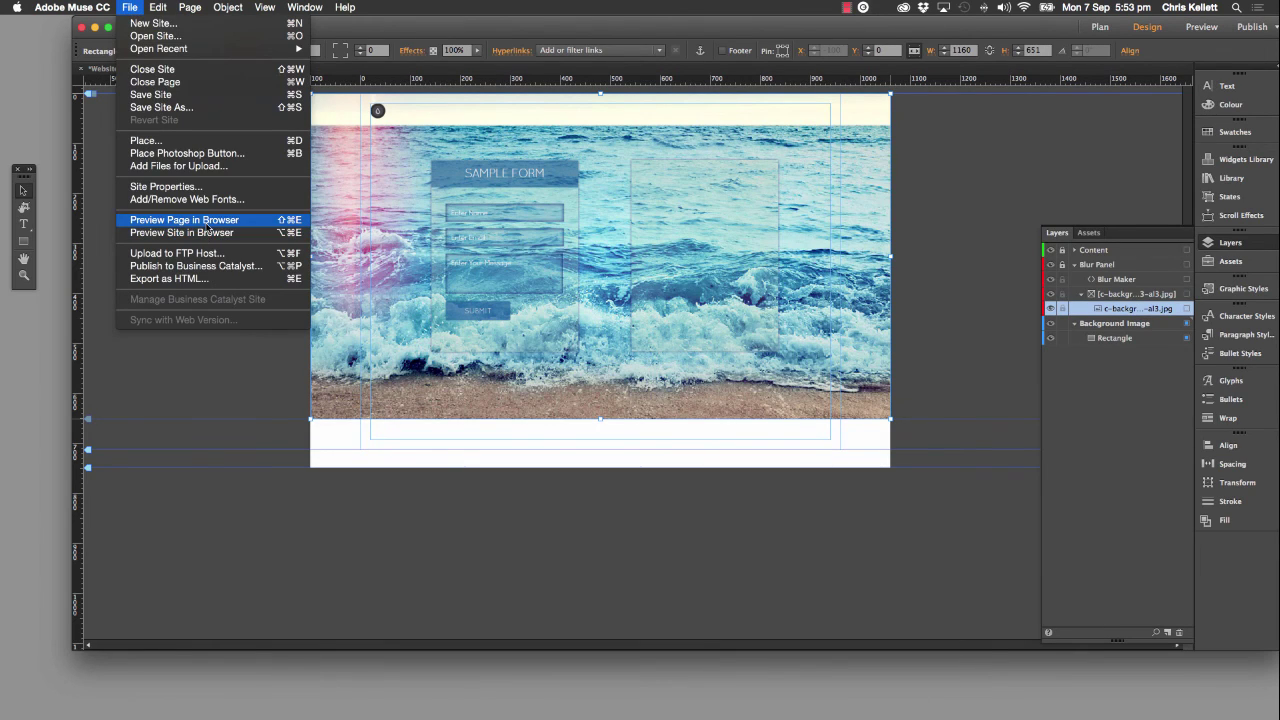
pyautogui.click(208, 229)
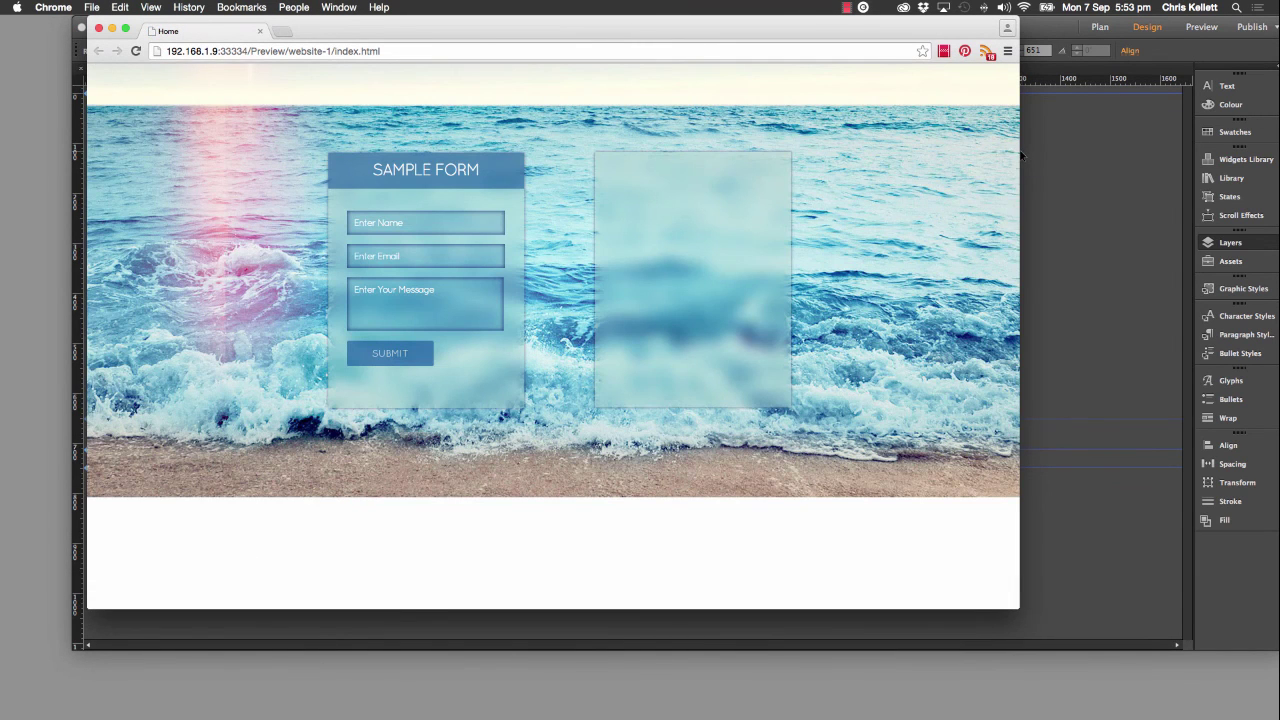
pyautogui.moveTo(1013, 151); pyautogui.dragTo(1062, 205)
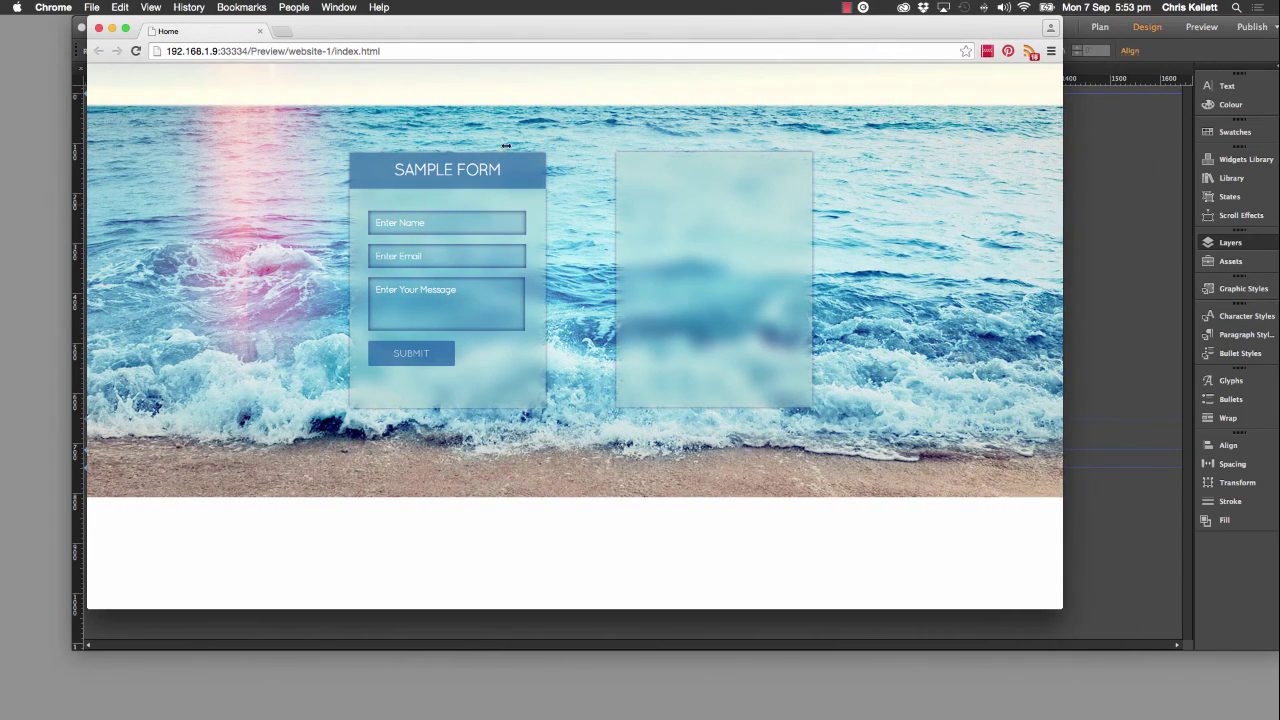
pyautogui.click(260, 31)
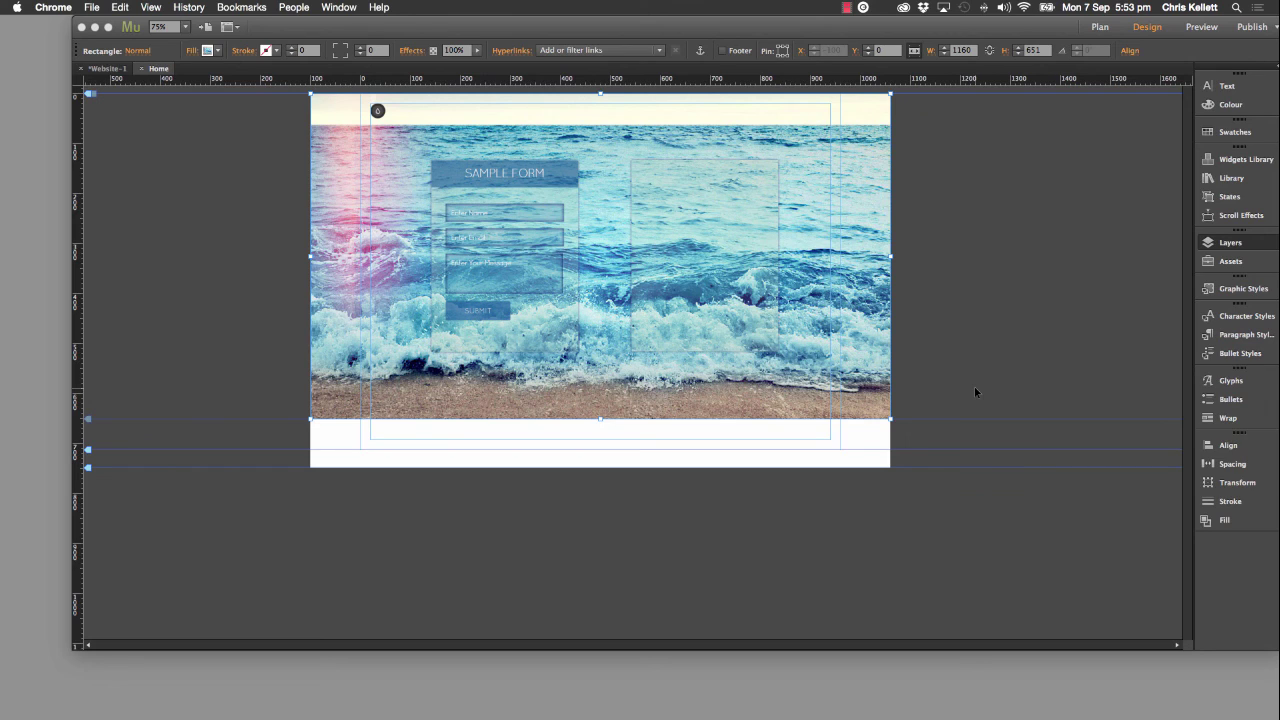
pyautogui.click(268, 204)
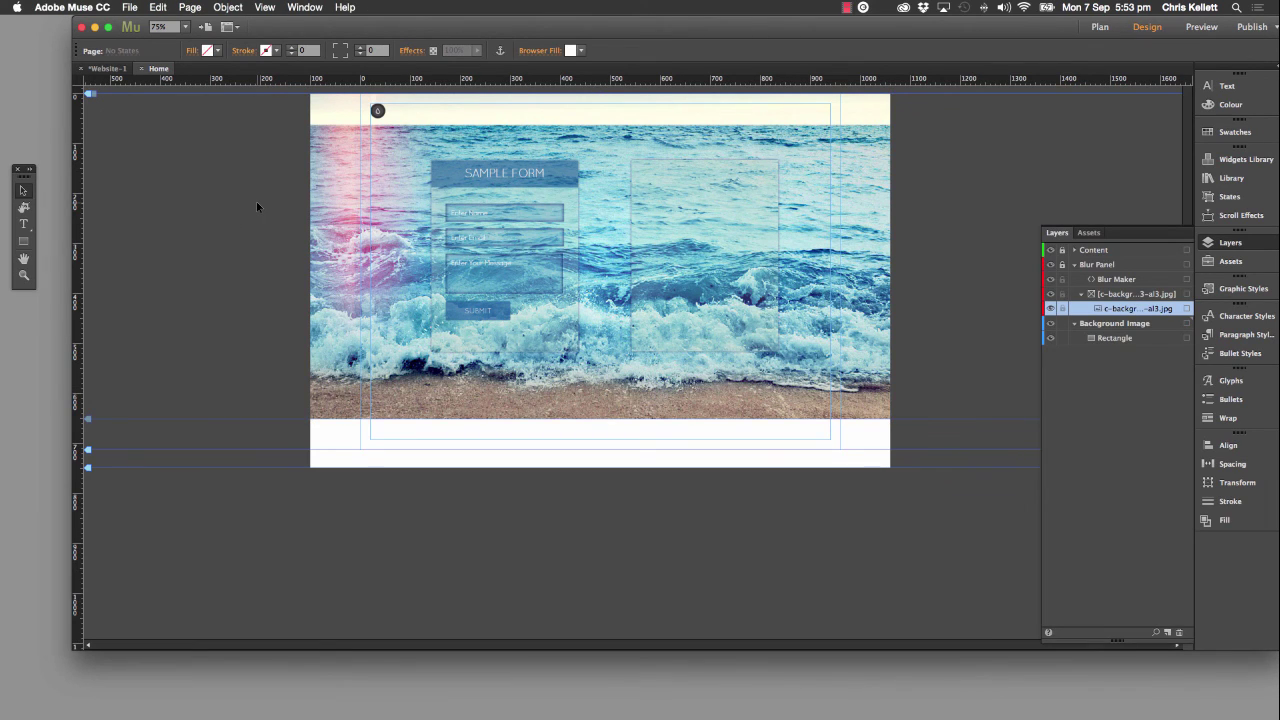